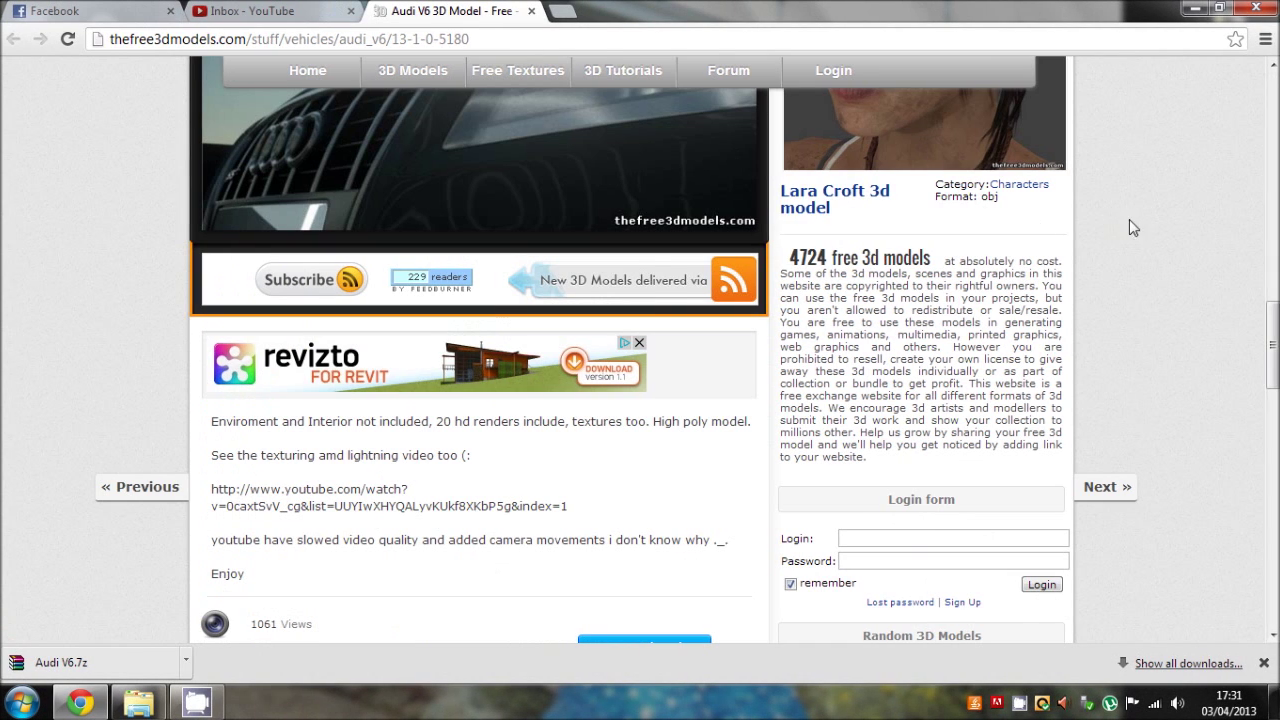
- Look over the render images and description on the Audi V6 3D model page
drag(1273, 355, 1273, 152)
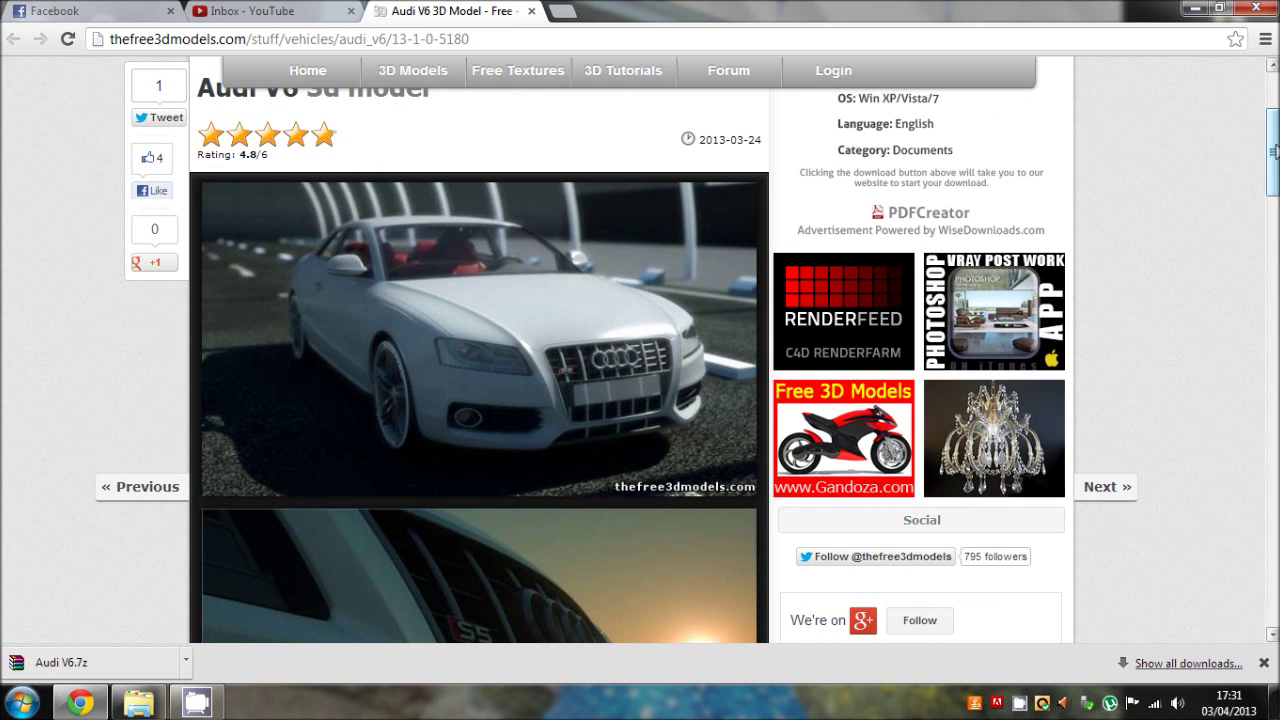
drag(1274, 152, 1260, 295)
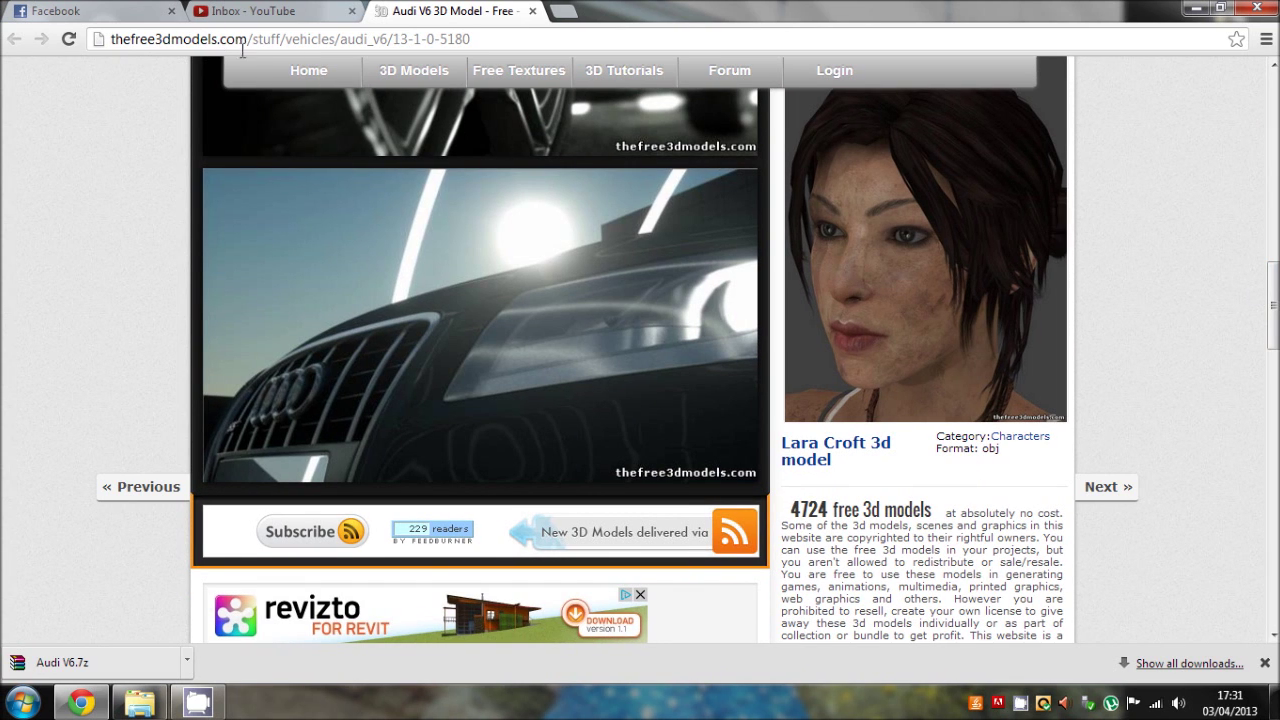
scroll(366, 308, up, 4)
scroll(437, 316, up, 10)
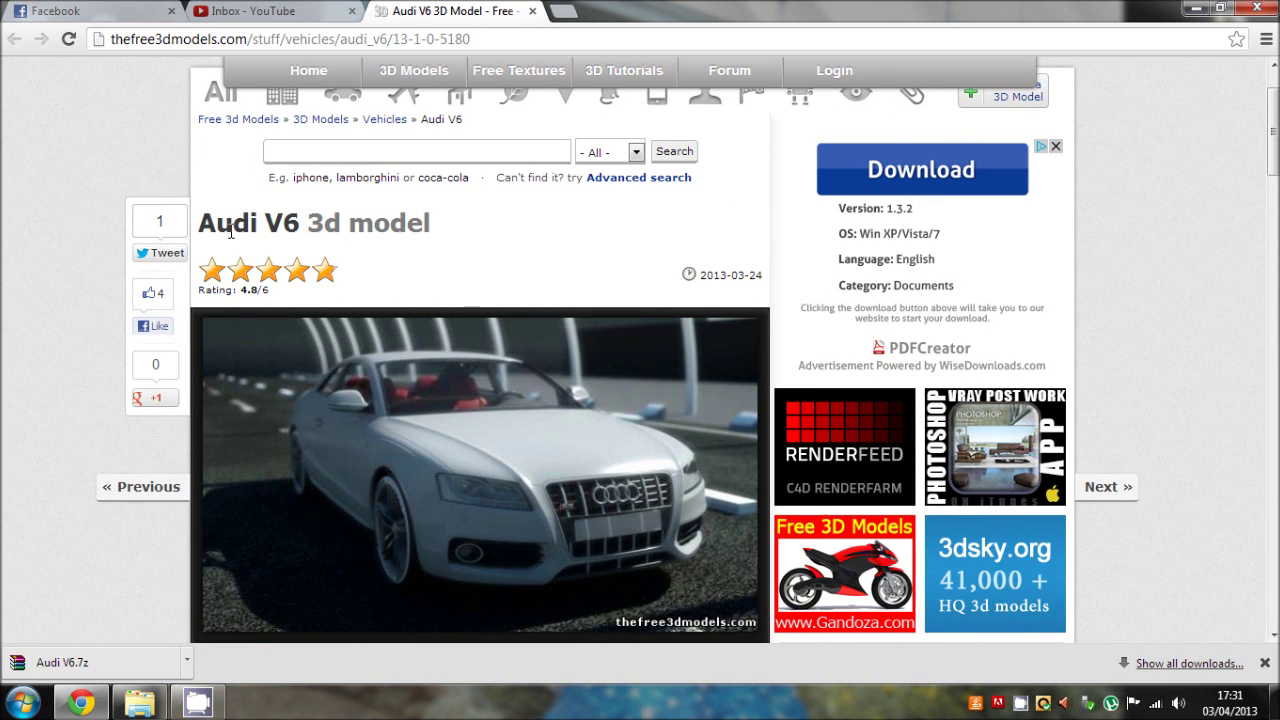
scroll(440, 395, down, 1)
scroll(432, 390, down, 4)
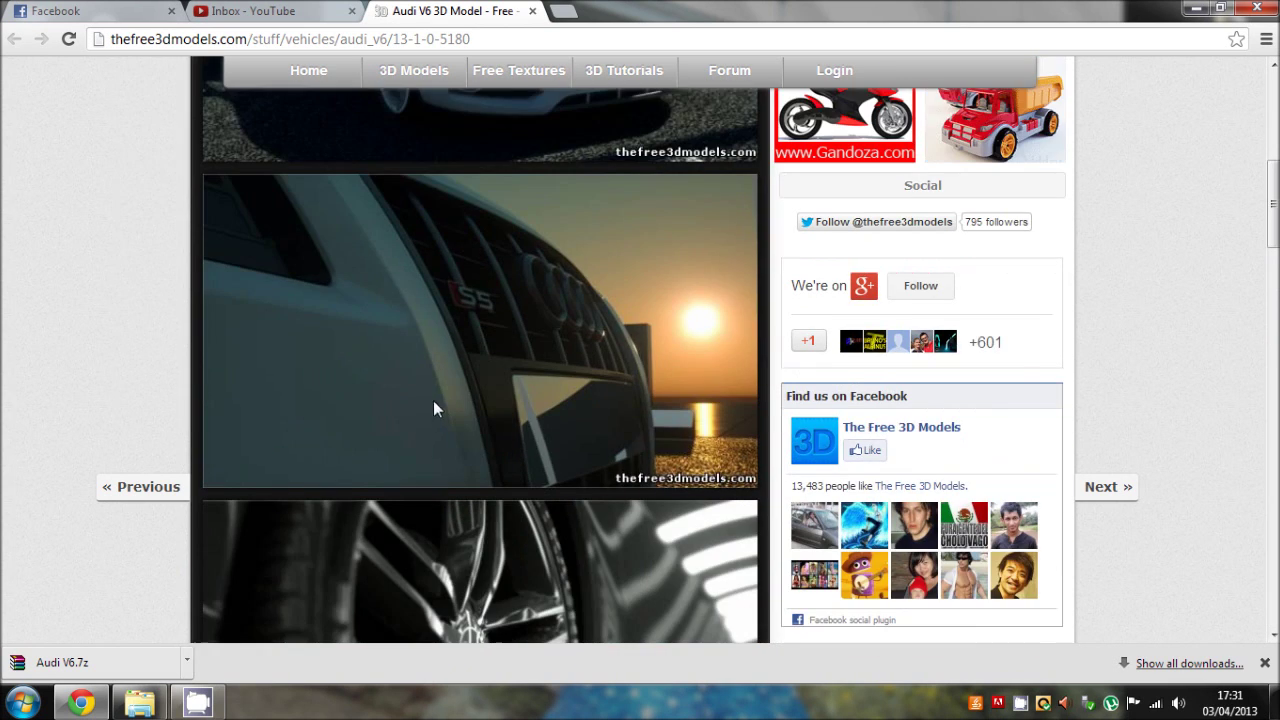
- Open Audi V6.c4d from the Audi V6 folder in Cinema 4D and dismiss the missing plugins warning
click(1194, 9)
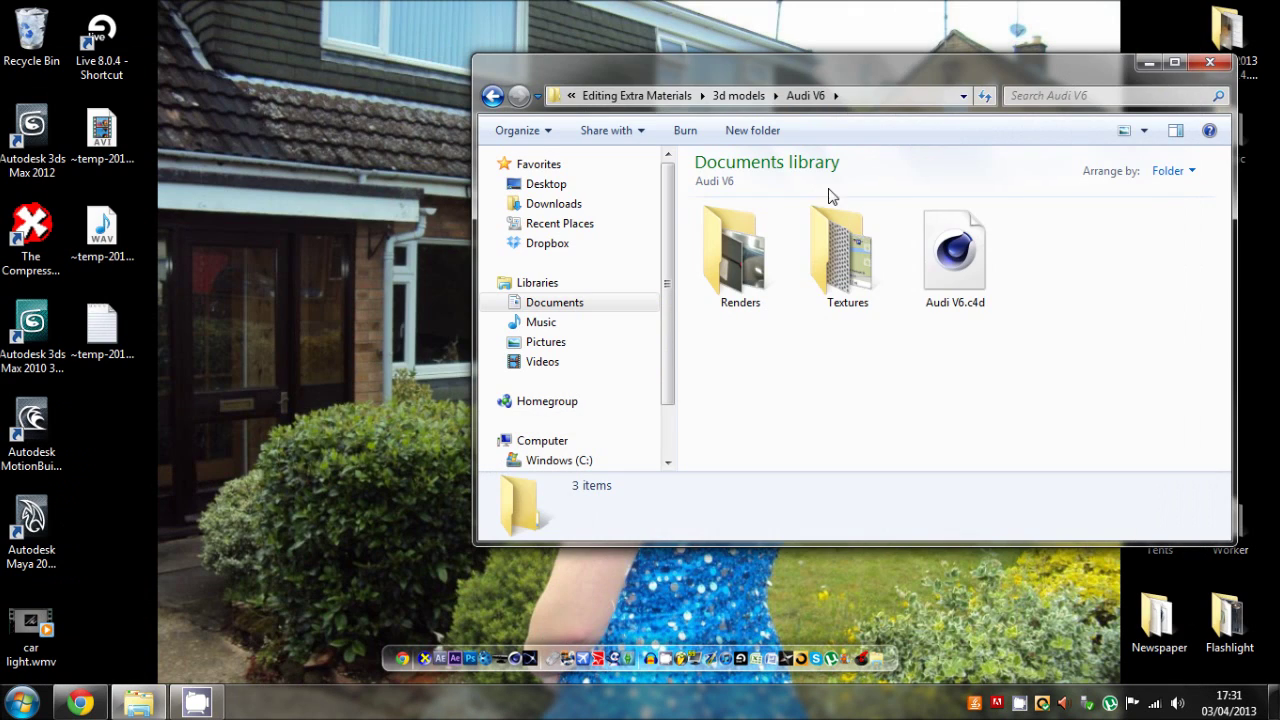
click(935, 278)
double_click(953, 287)
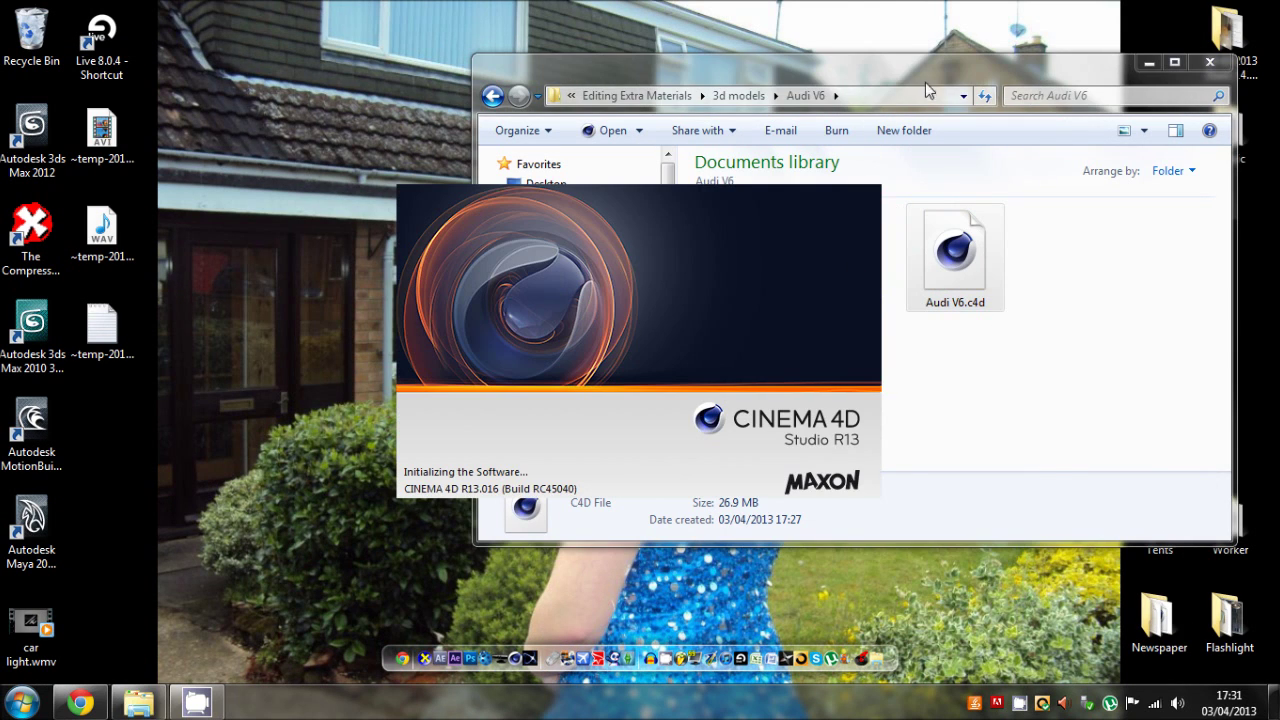
click(925, 82)
double_click(846, 257)
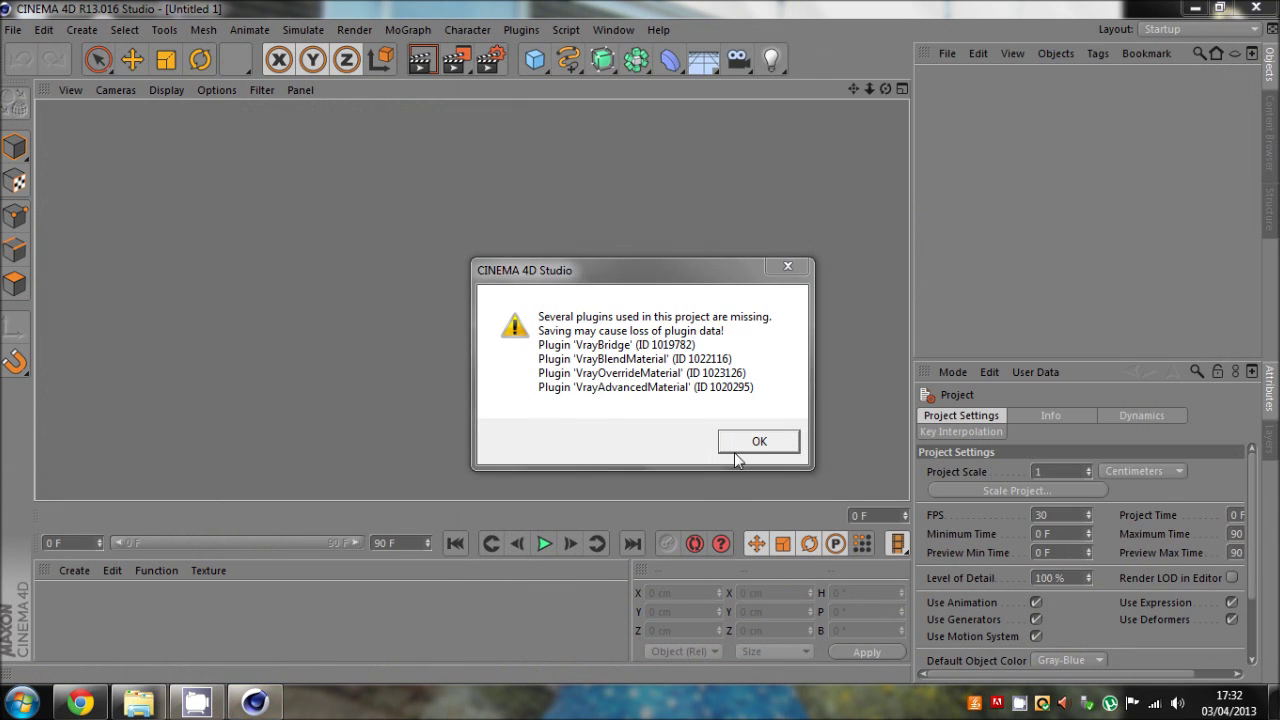
click(745, 442)
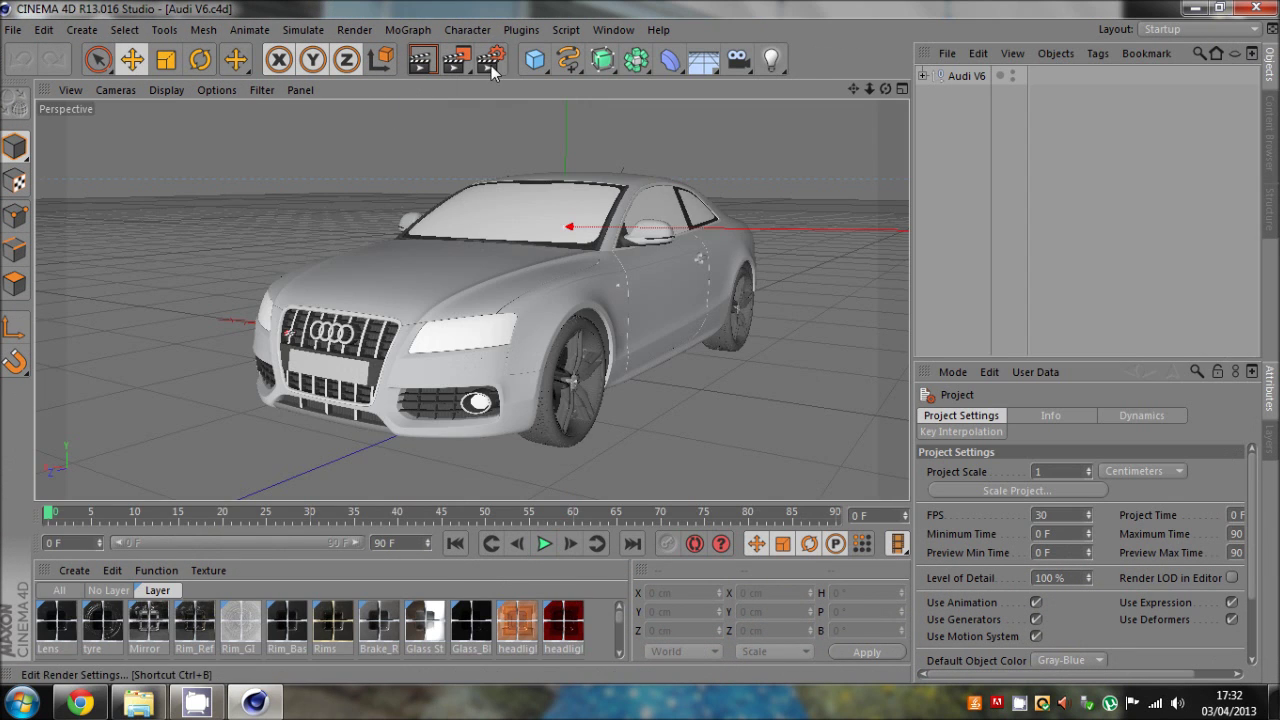
- Remove the VrayBridge effect from the render settings and render the current view
click(490, 62)
click(143, 178)
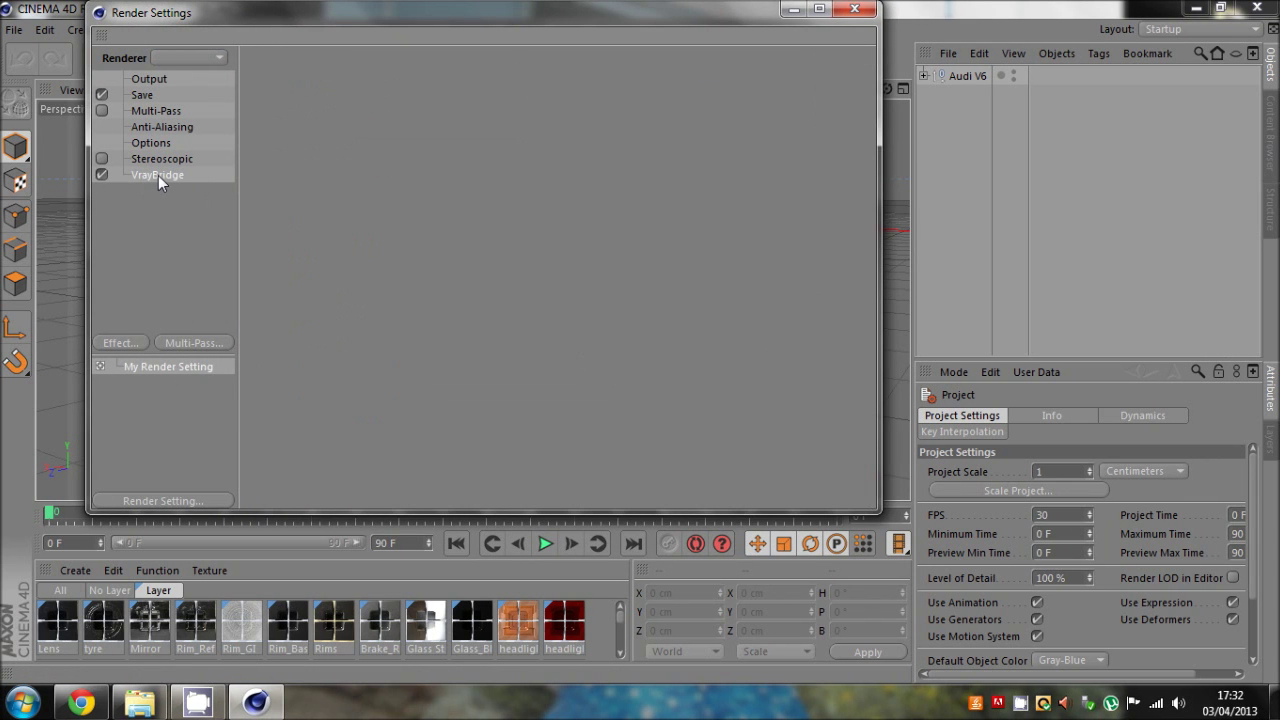
key(Delete)
click(855, 9)
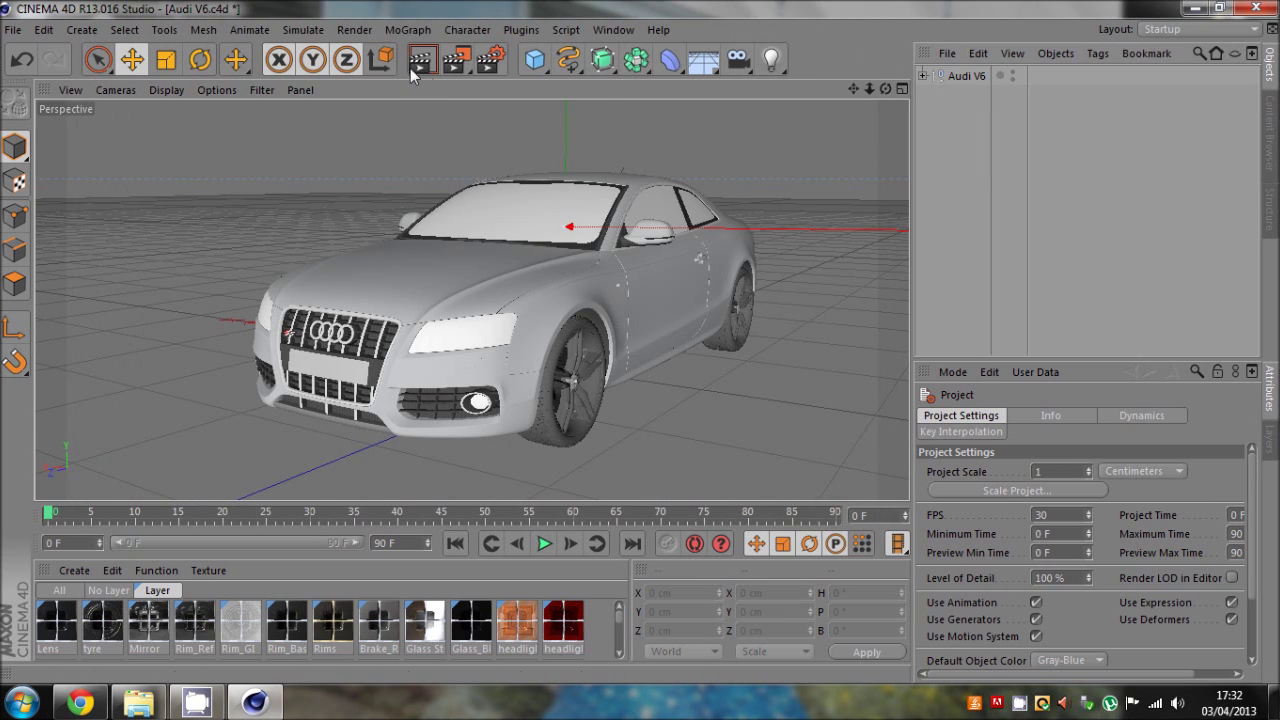
click(419, 68)
click(373, 294)
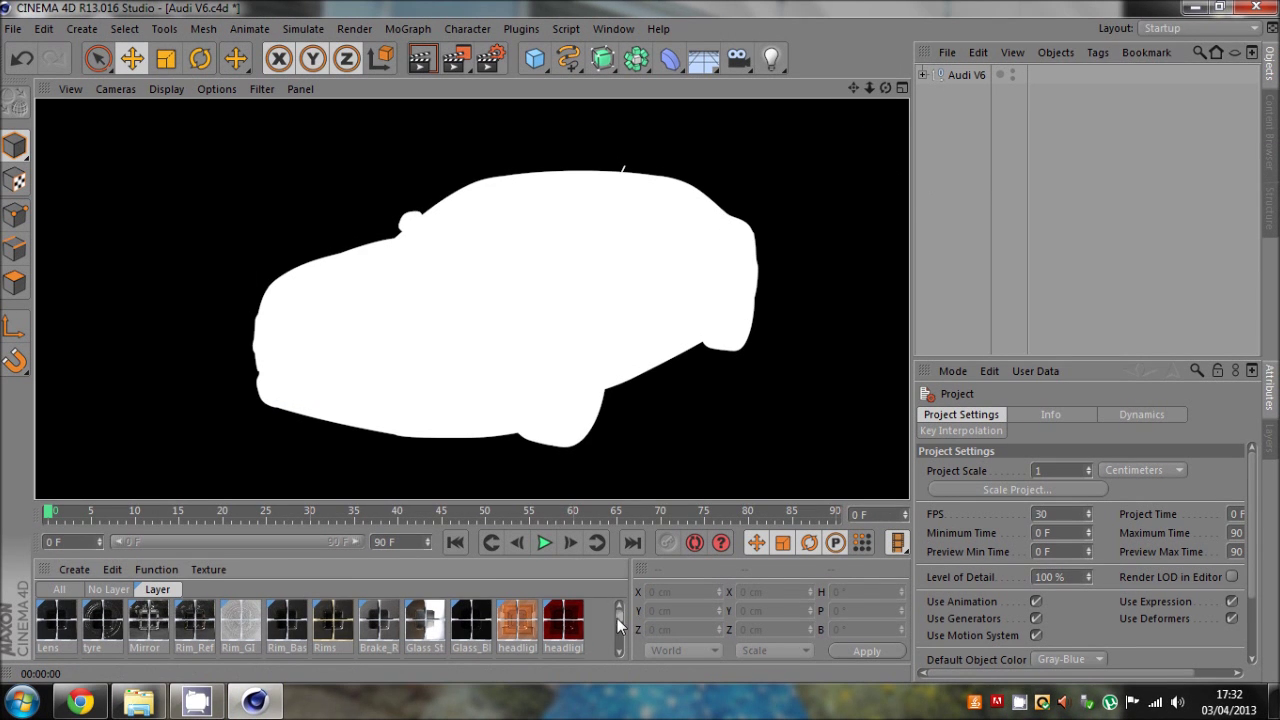
- Delete all of the scene's existing materials
scroll(617, 618, down, 2)
click(533, 631)
scroll(293, 627, down, 1)
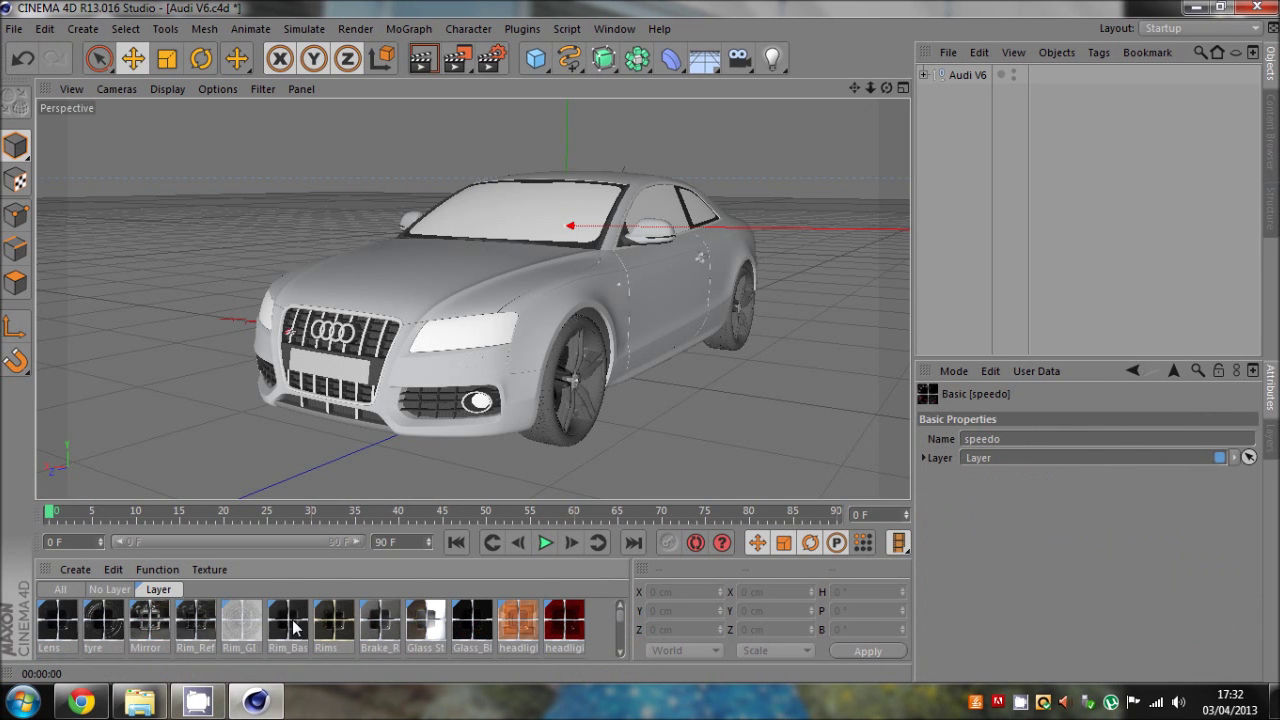
key(ctrl+a)
key(Delete)
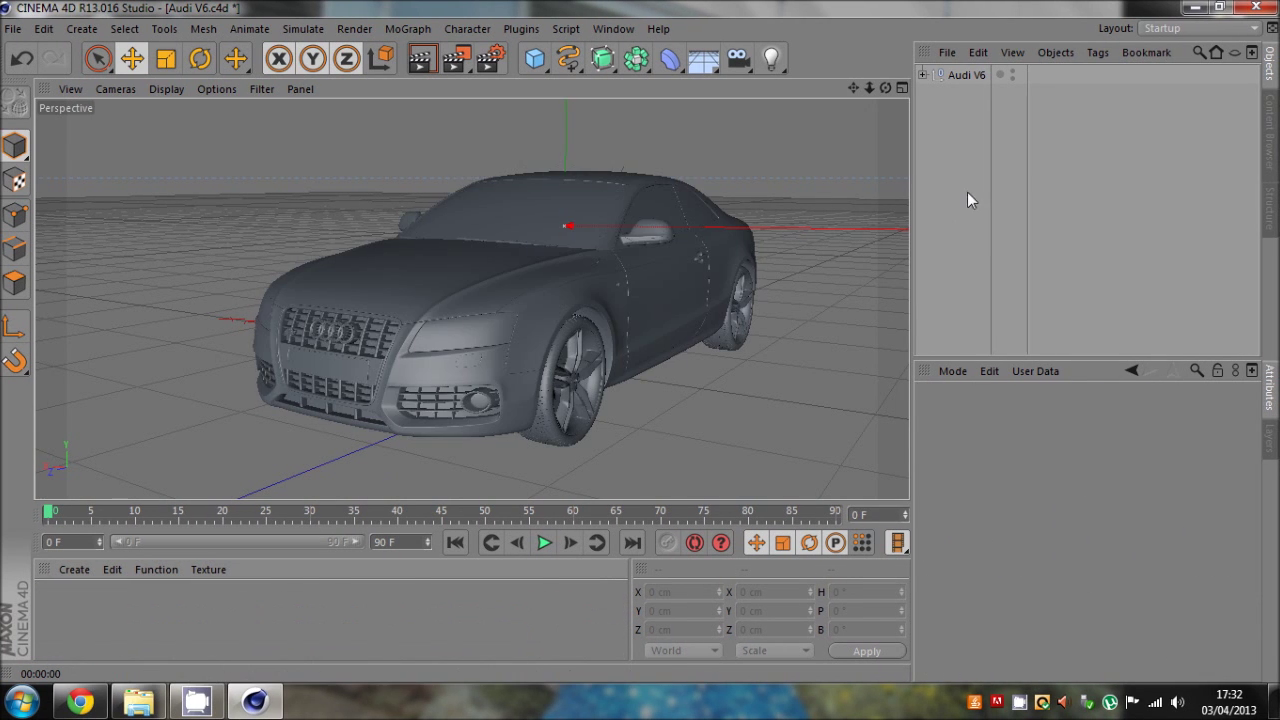
- Expand the Audi V6 group to list its individual car parts
mouse_move(889, 90)
mouse_down()
mouse_move(937, 78)
mouse_move(639, 341)
mouse_move(884, 87)
mouse_up()
click(921, 76)
click(922, 75)
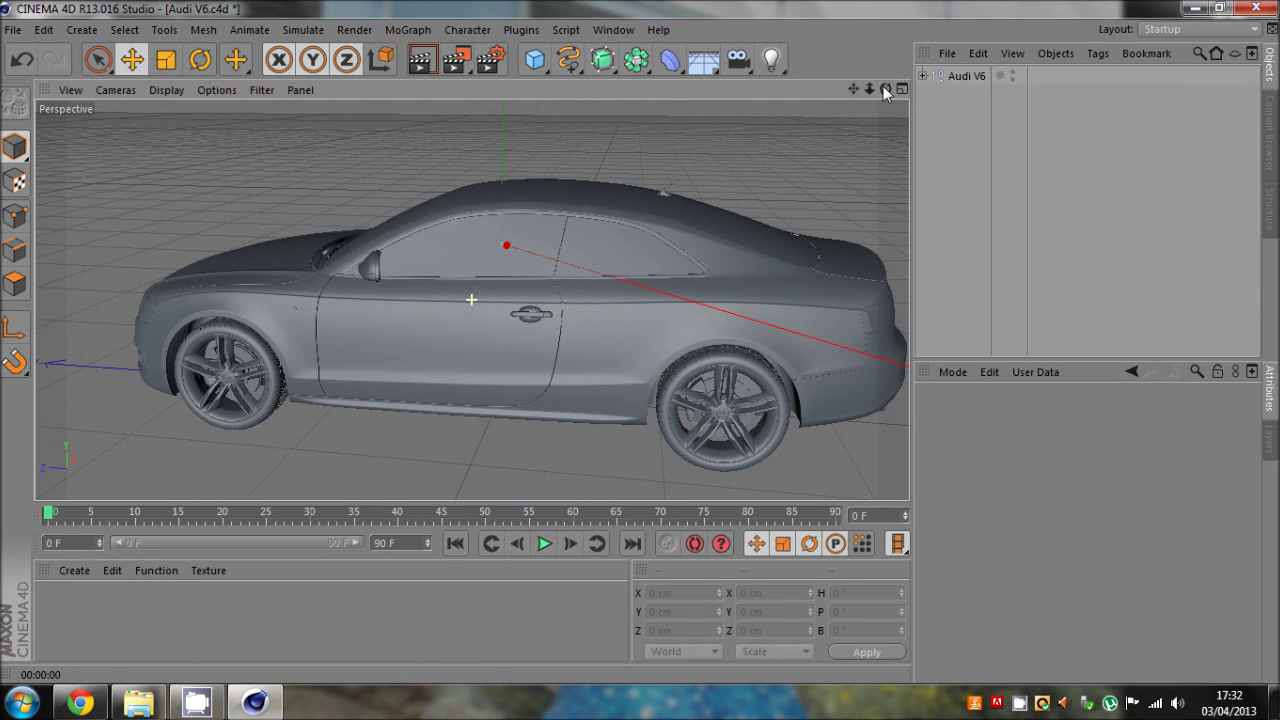
click(545, 238)
click(946, 115)
click(922, 76)
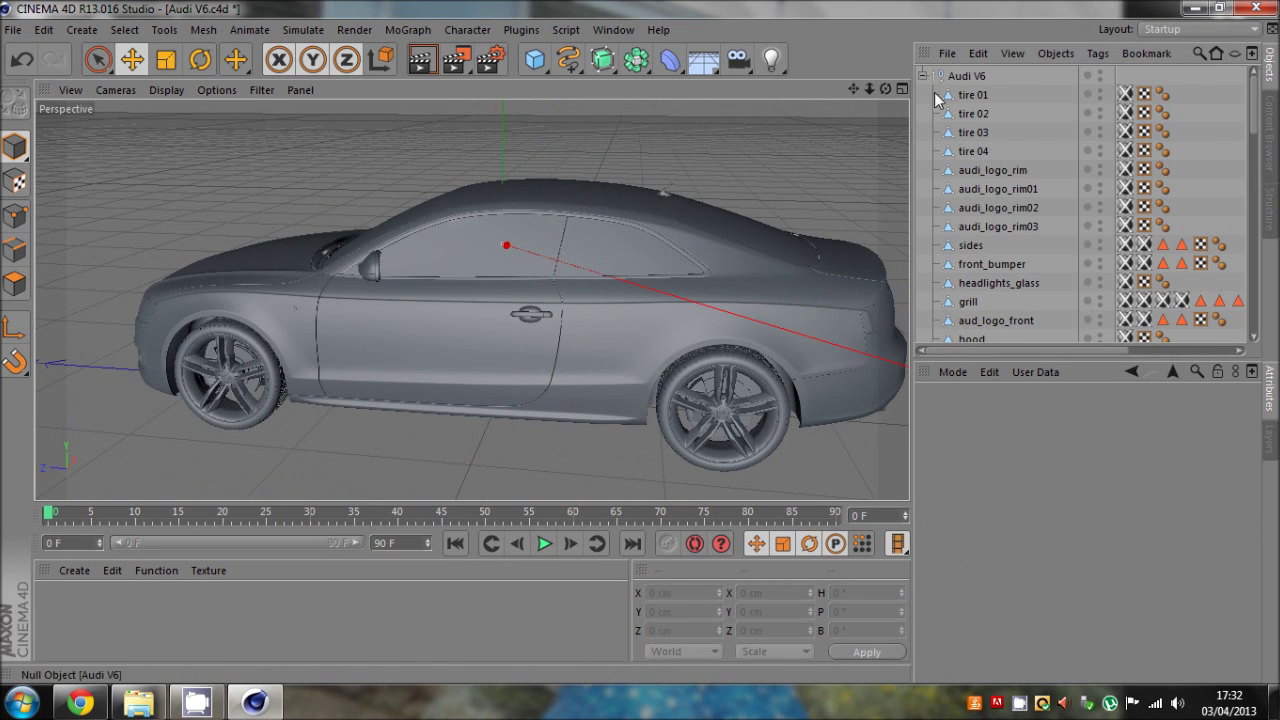
- Hide the doors object in the editor to check which part it covers, and show it again
click(539, 249)
mouse_move(885, 89)
mouse_down()
mouse_move(665, 346)
mouse_move(640, 358)
mouse_move(885, 89)
mouse_up()
scroll(1000, 180, down, 5)
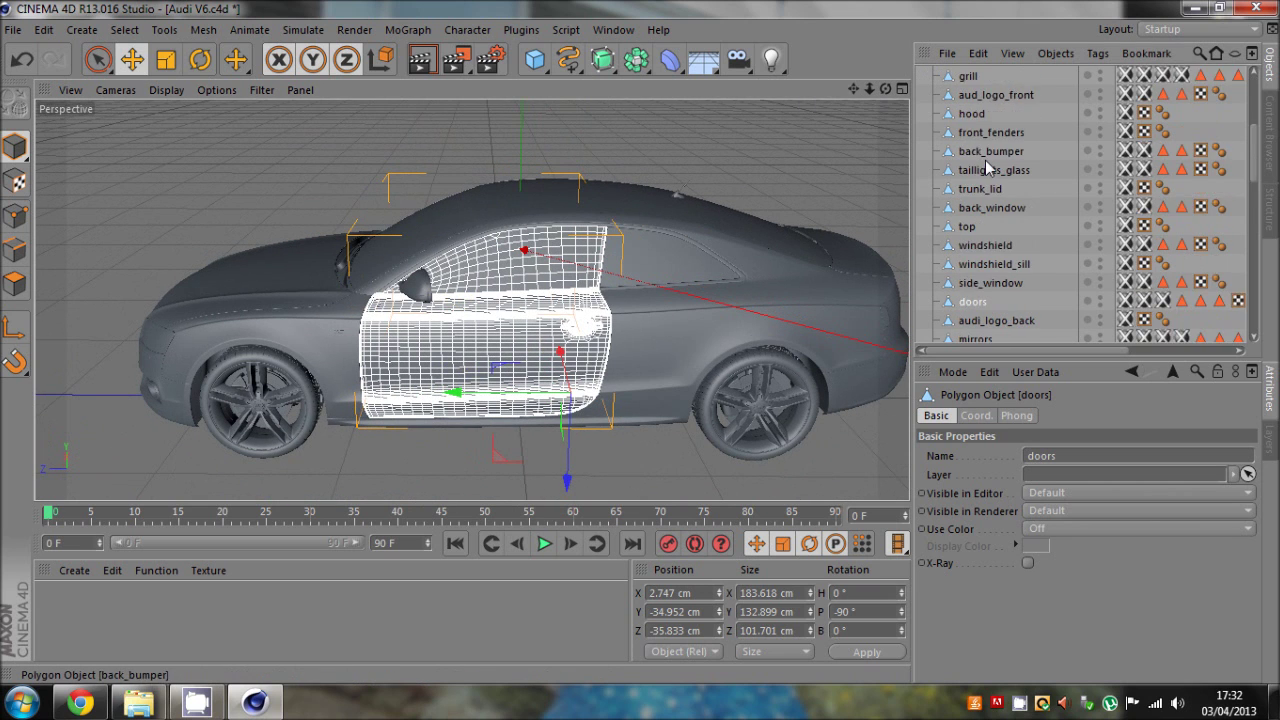
click(1101, 187)
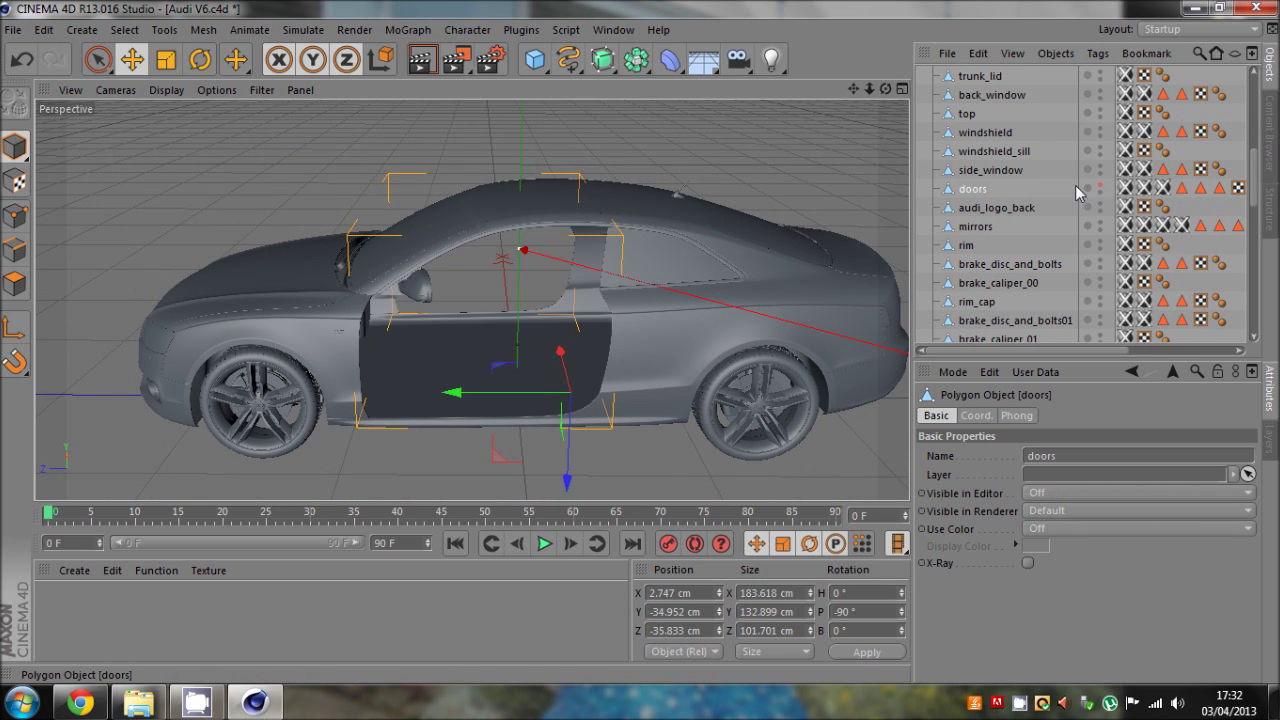
drag(888, 90, 638, 343)
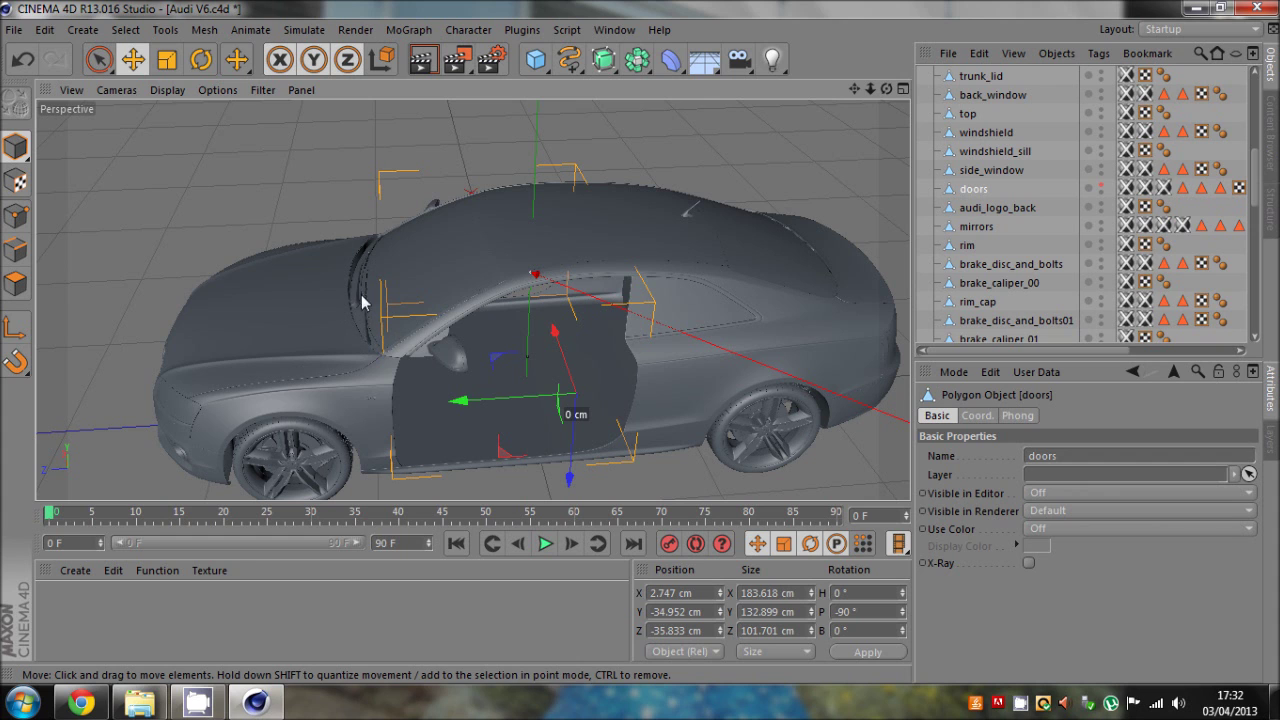
click(1101, 188)
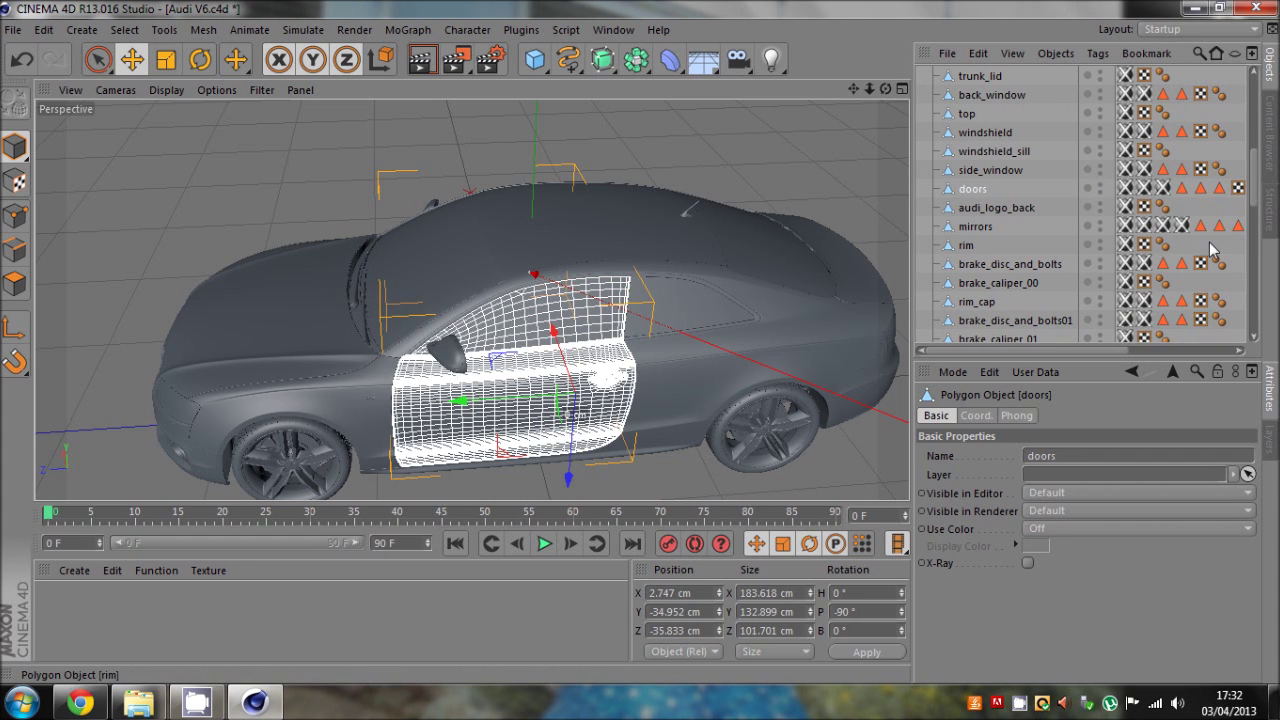
click(1209, 242)
alt+drag(639, 341, 639, 341)
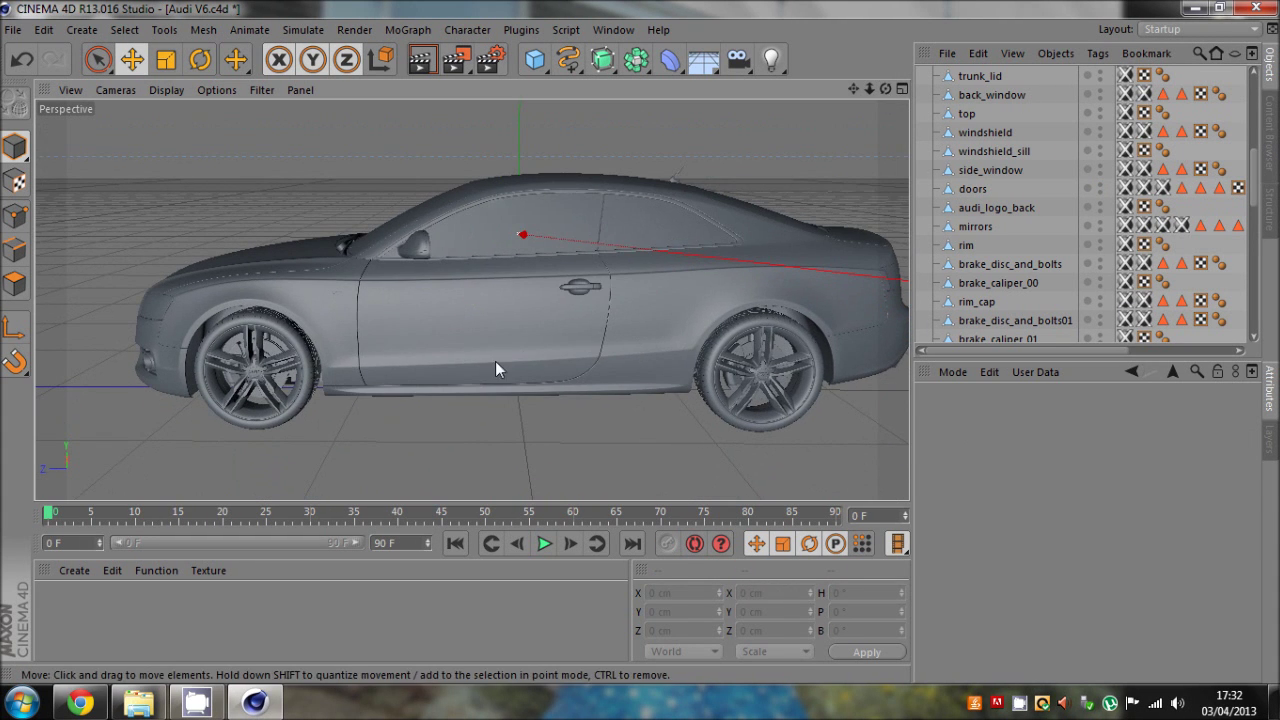
- With the doors selected, load the Car Paint-Glossy Red preset from the Broadcast glossy materials
click(495, 369)
click(74, 570)
mouse_move(125, 540)
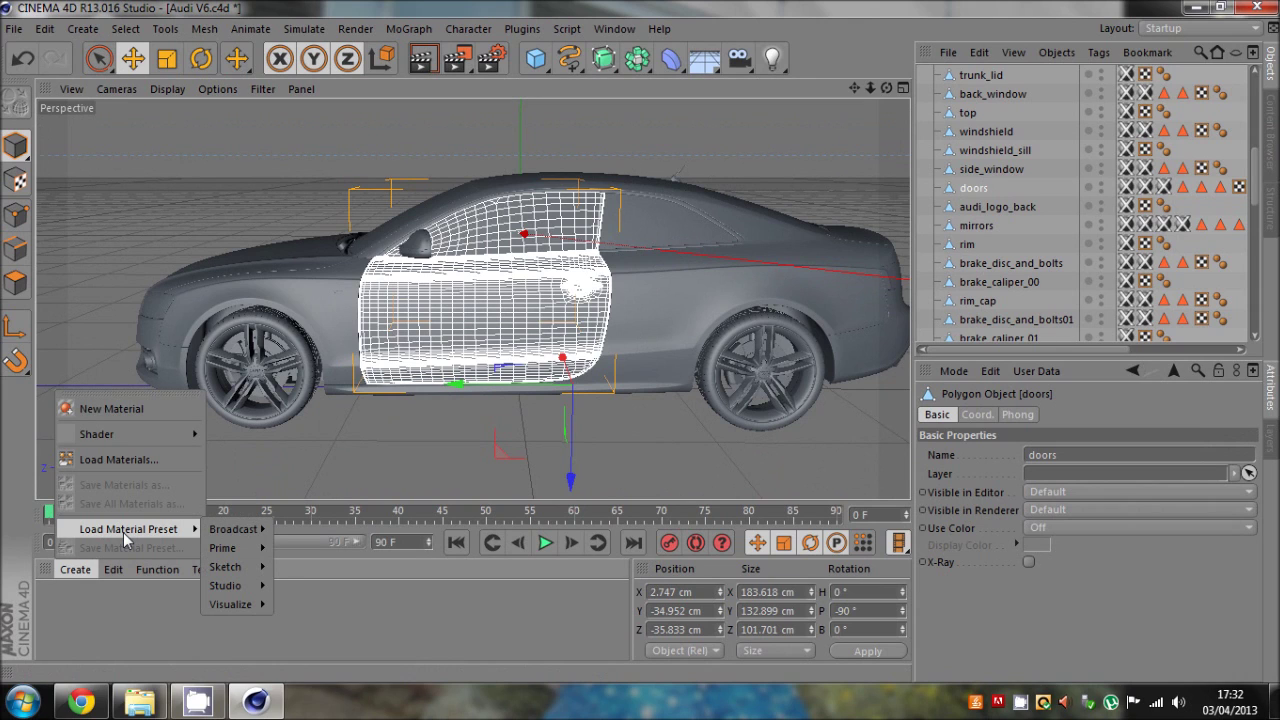
mouse_move(235, 529)
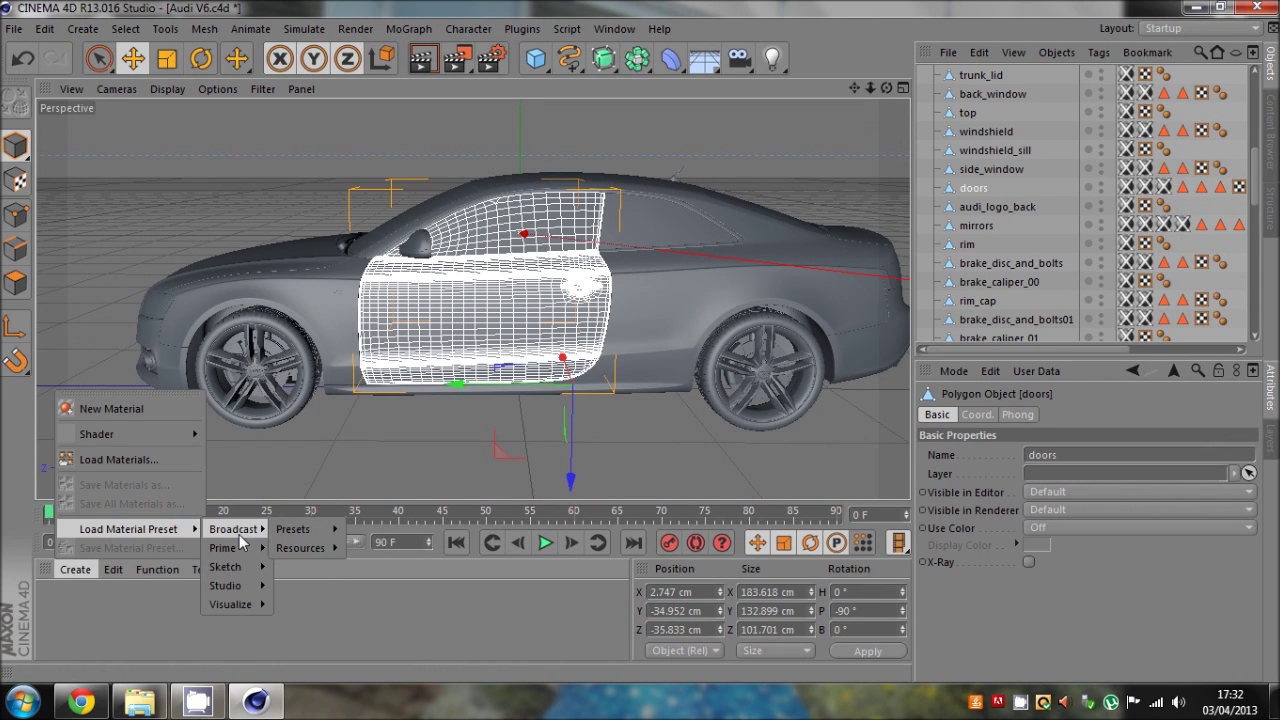
mouse_move(308, 548)
mouse_move(388, 548)
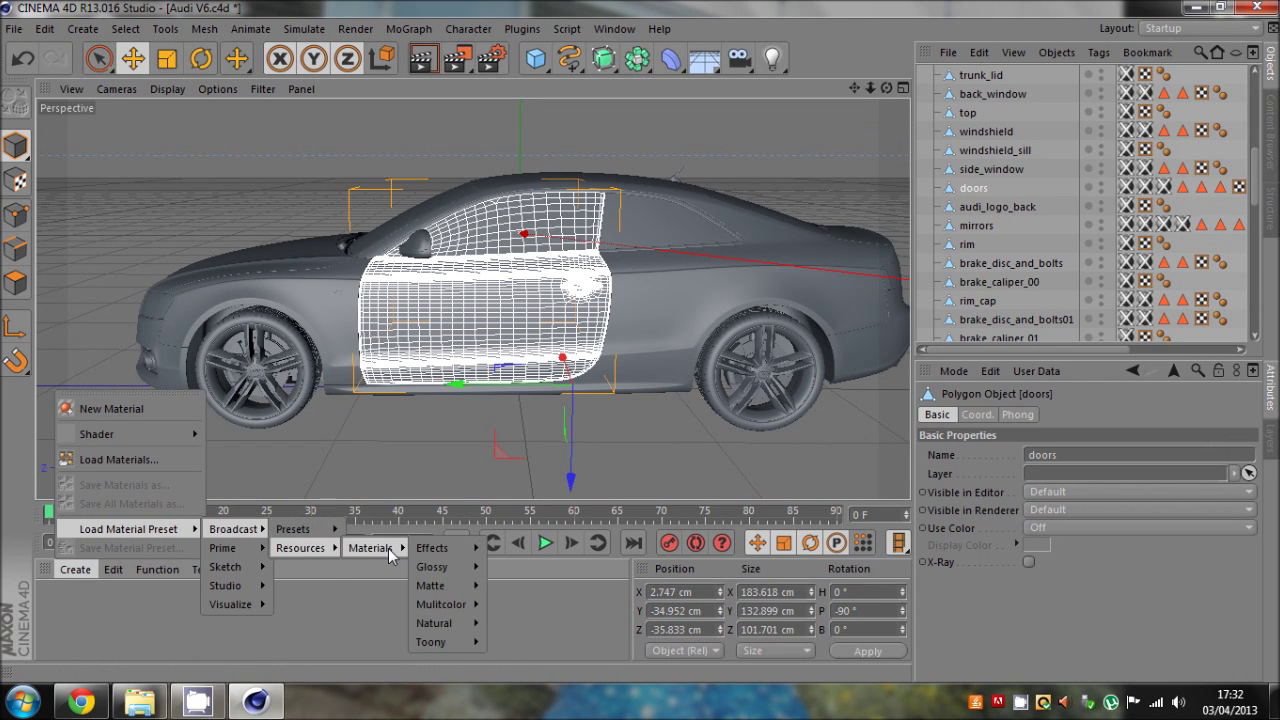
mouse_move(440, 556)
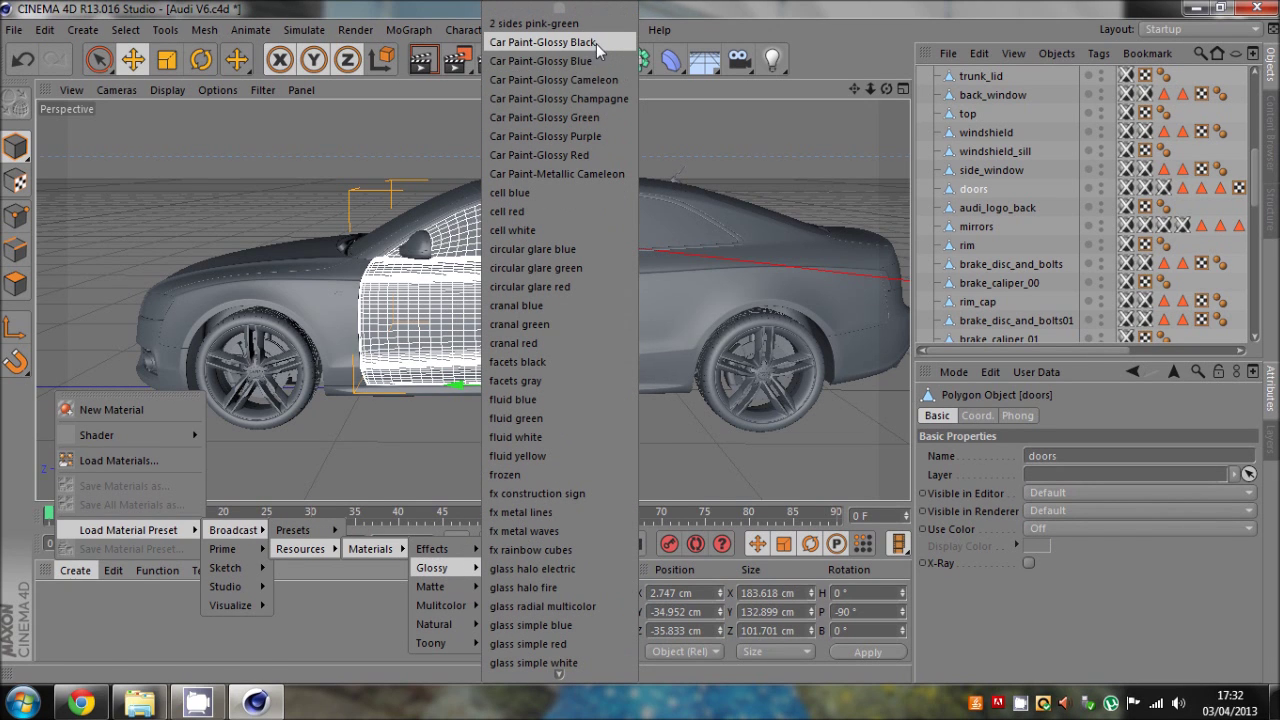
click(557, 173)
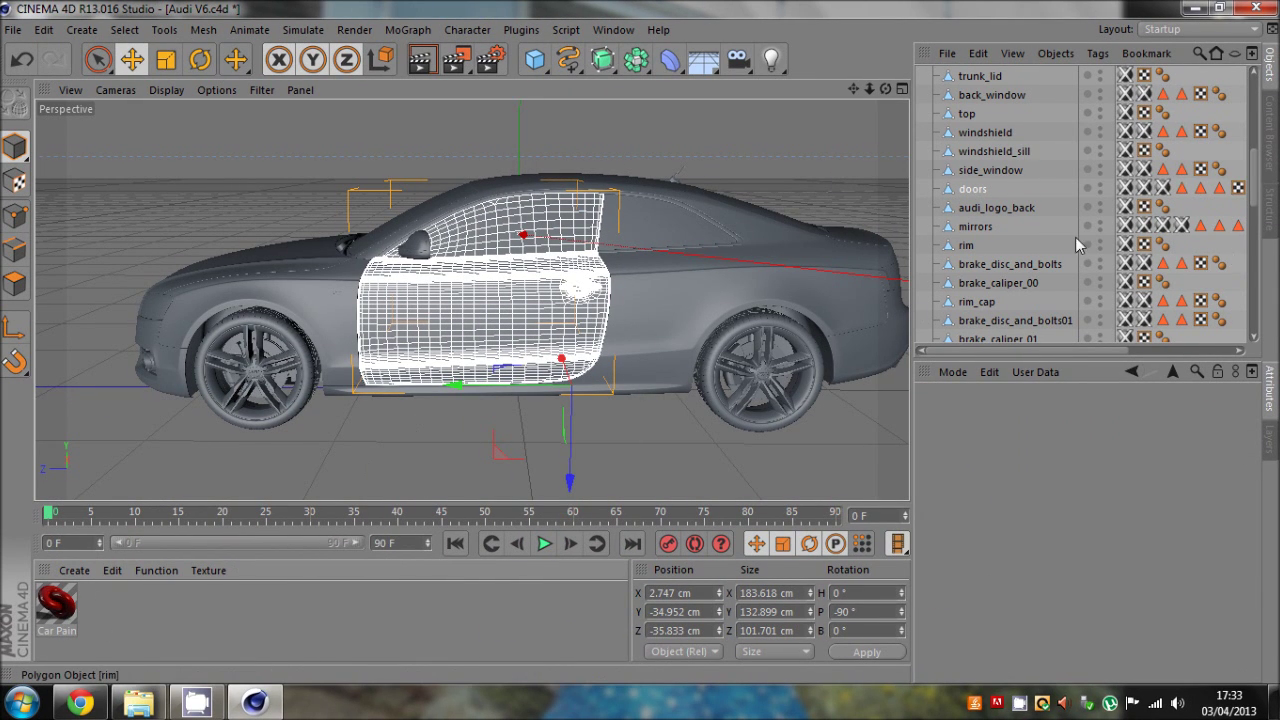
- Try the red car paint on the doors' first texture tag, and assign it to the second and third tags instead
drag(152, 568, 1127, 188)
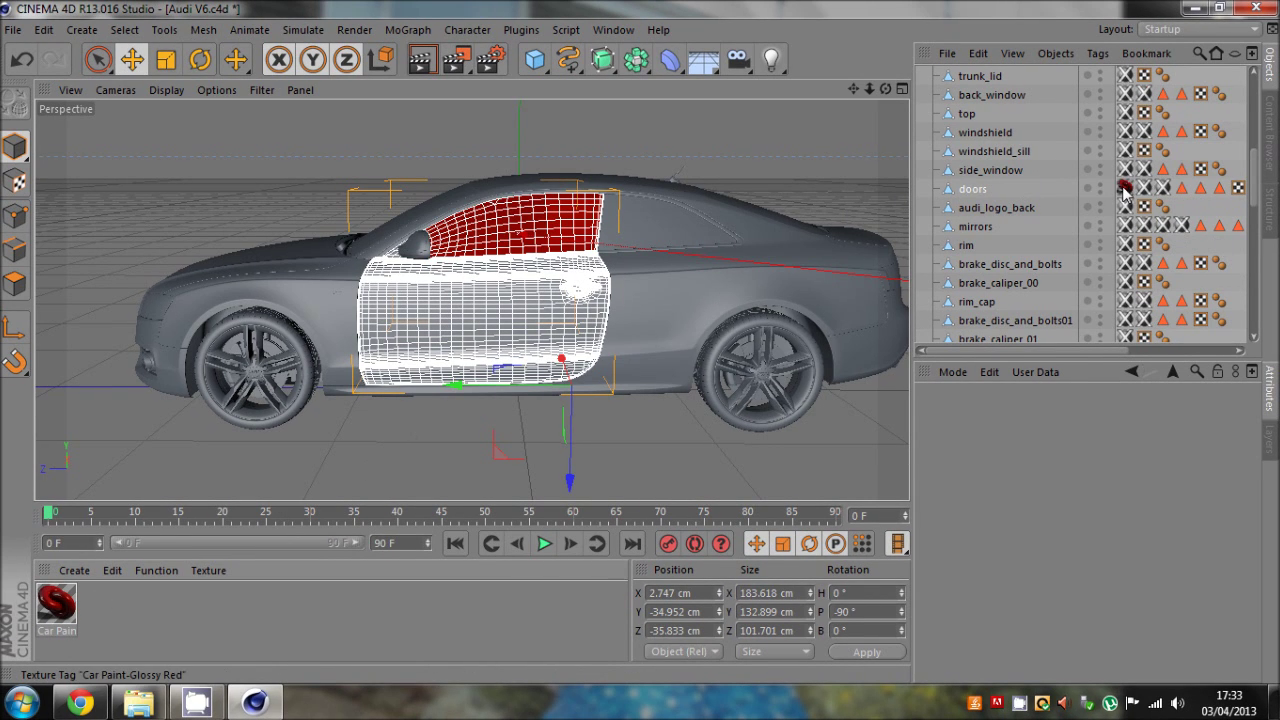
key(ctrl+z)
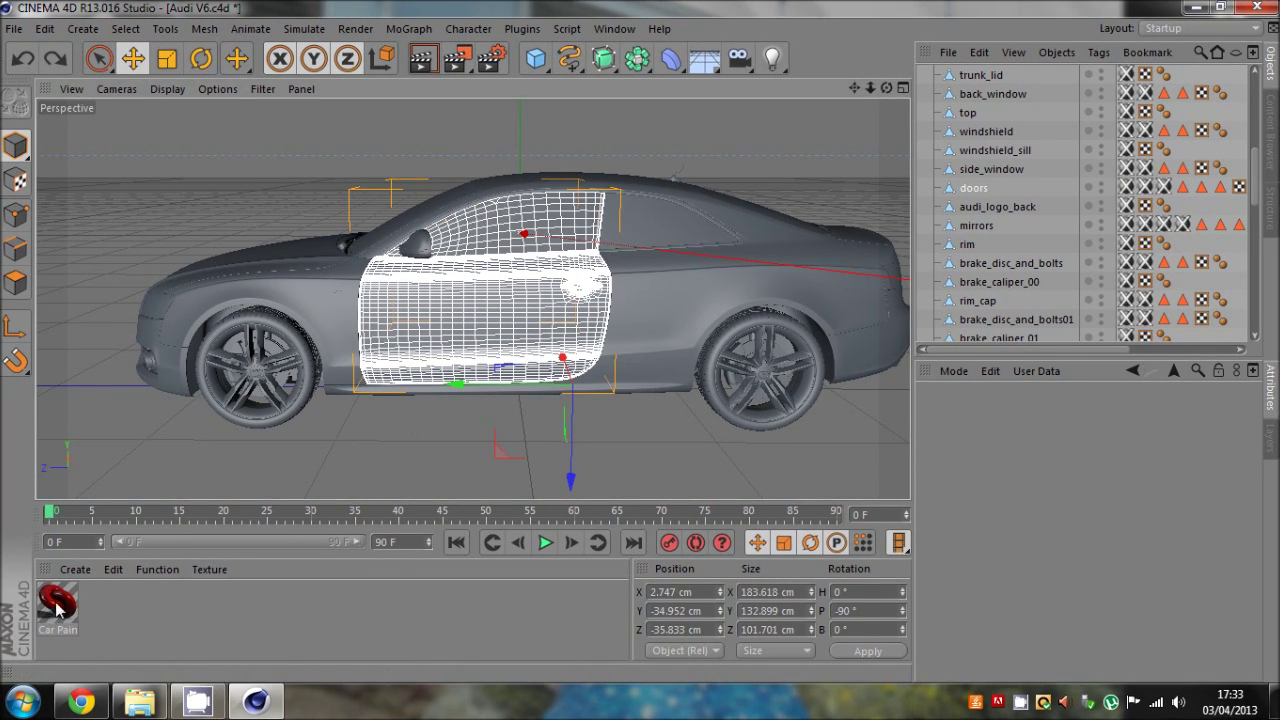
key(ctrl+y)
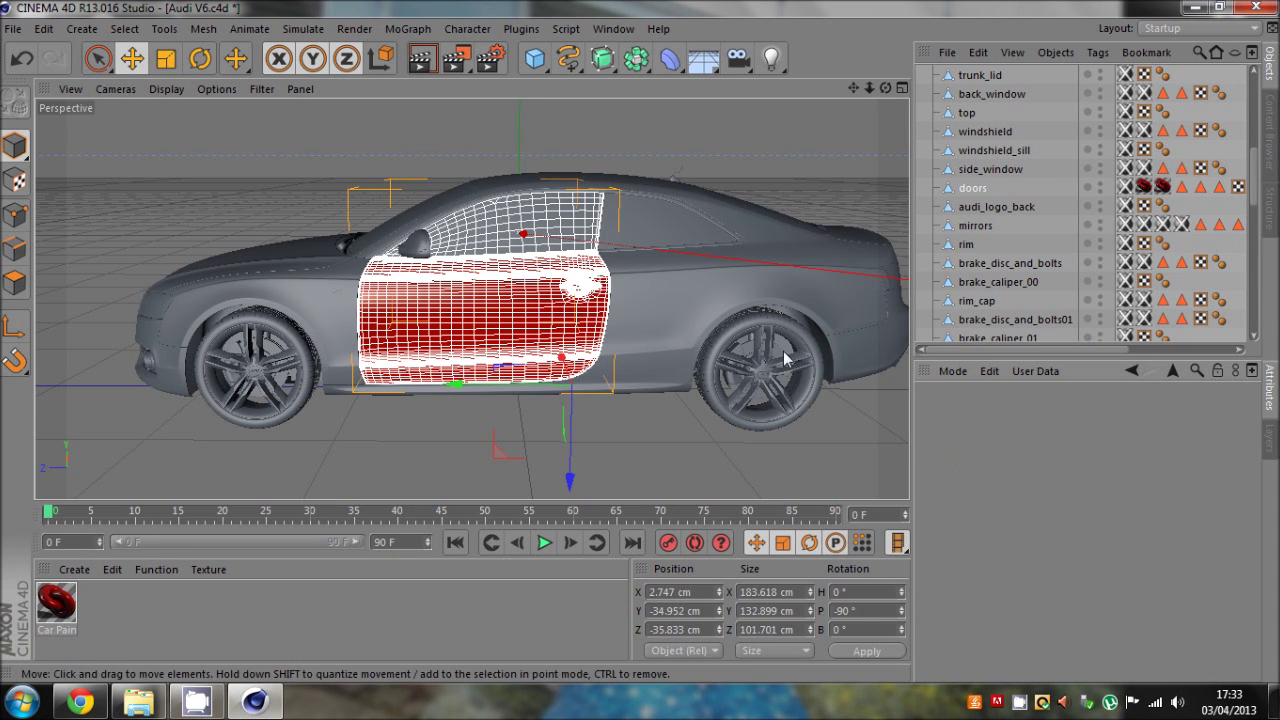
click(813, 424)
- Assign the red car paint to the front_fenders object's texture tag
mouse_move(886, 89)
mouse_down()
mouse_move(640, 342)
mouse_move(906, 89)
mouse_up()
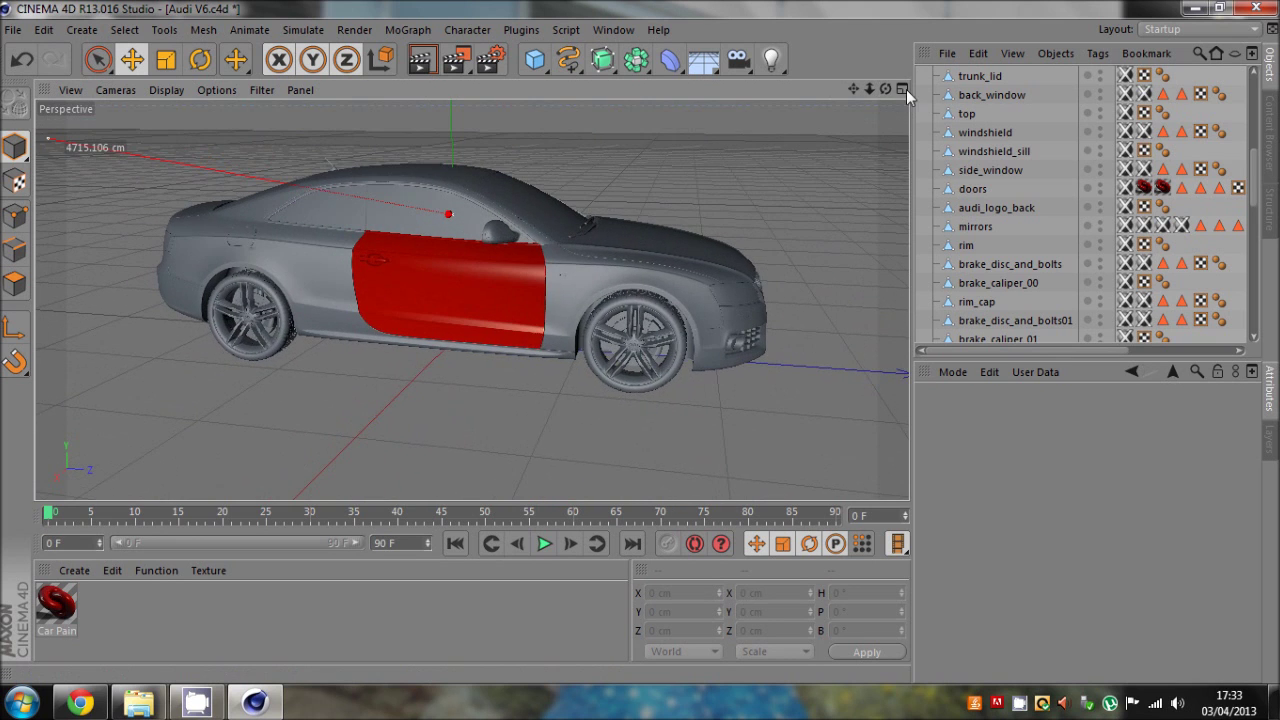
click(583, 296)
scroll(870, 263, up, 1)
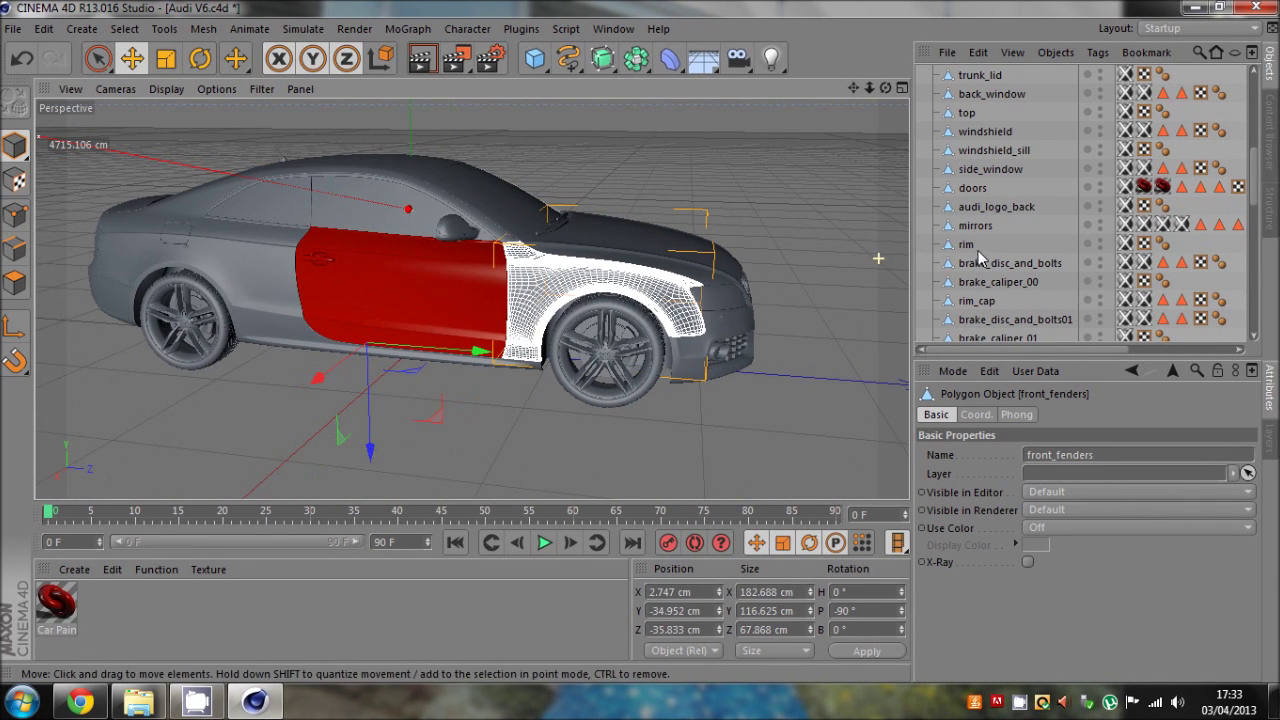
scroll(980, 257, up, 4)
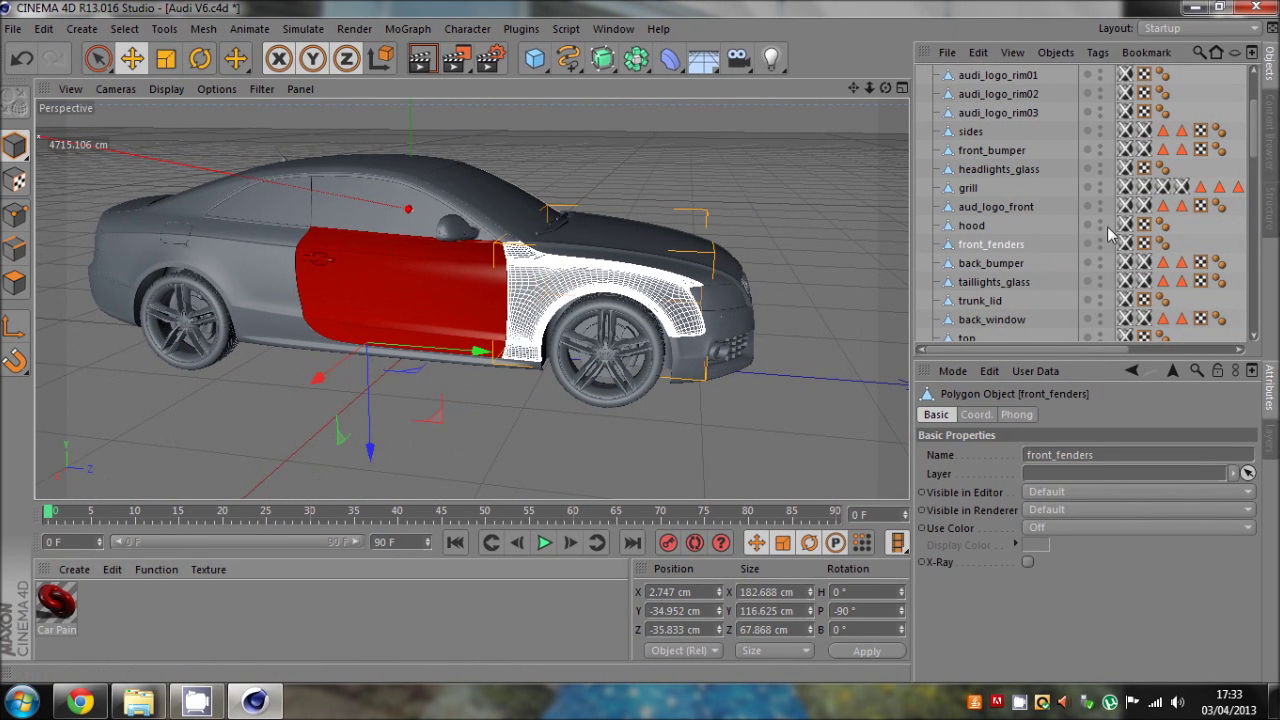
drag(1126, 244, 1127, 246)
click(1045, 302)
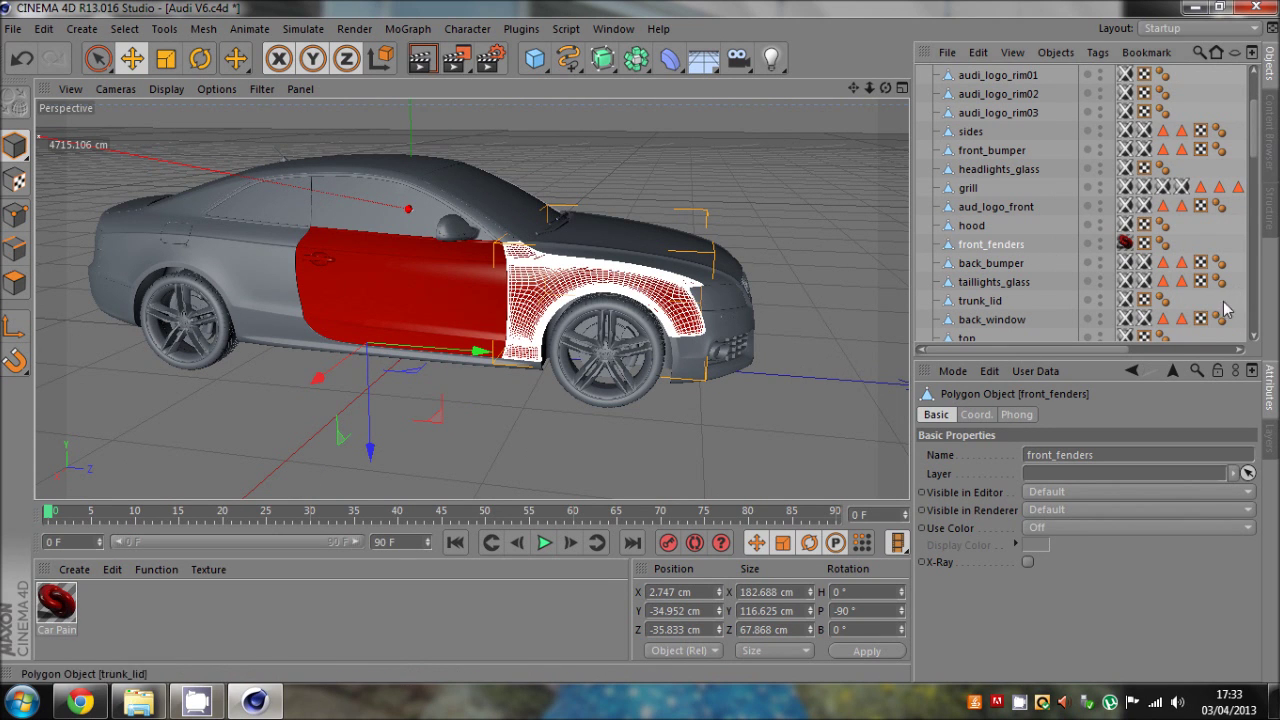
- Assign the red car paint to the hood's texture tag
click(682, 250)
alt+drag(640, 348, 410, 395)
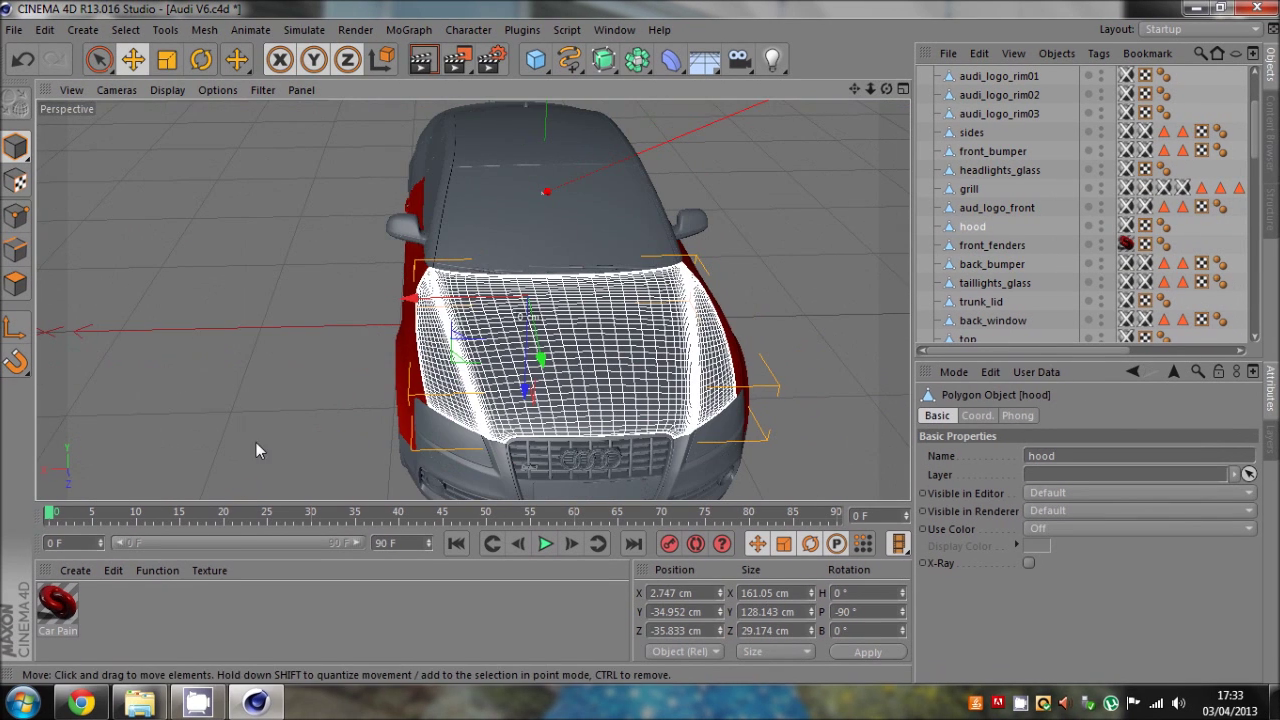
mouse_move(52, 612)
mouse_down()
mouse_move(1122, 242)
mouse_move(1125, 226)
mouse_up()
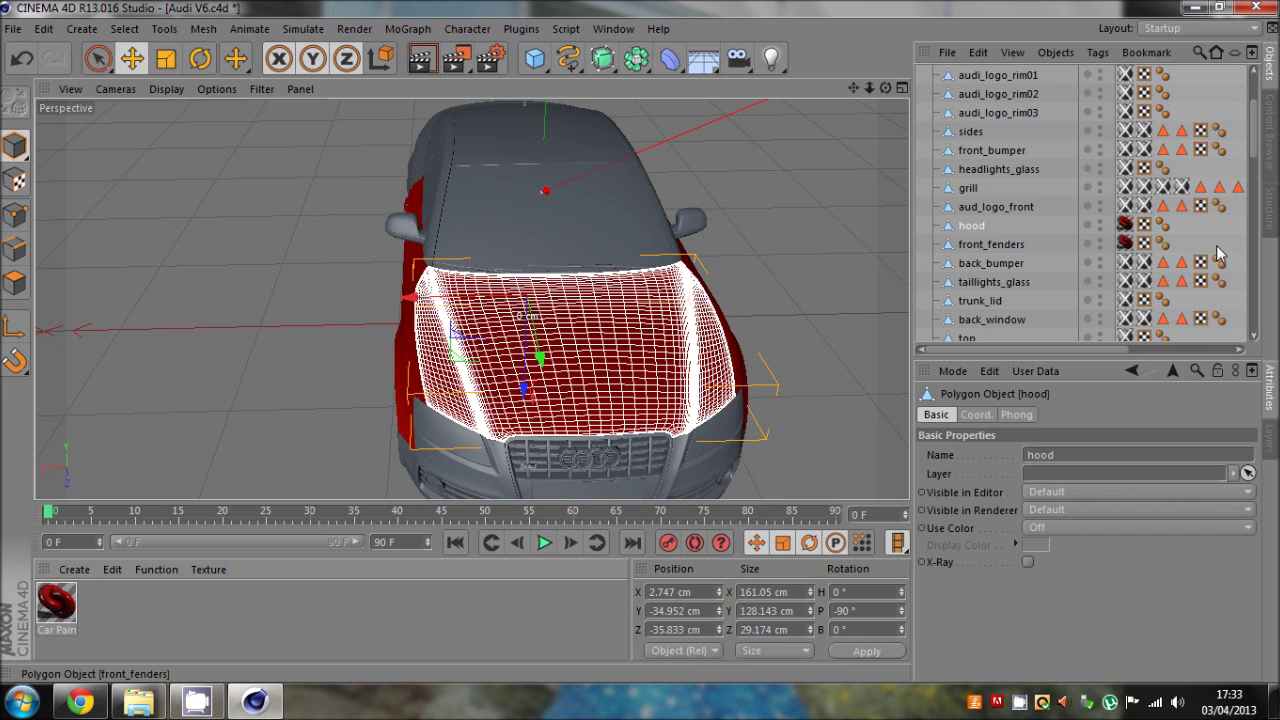
- Select the car's roof panel and assign the red car paint to its texture tag
click(727, 392)
click(609, 135)
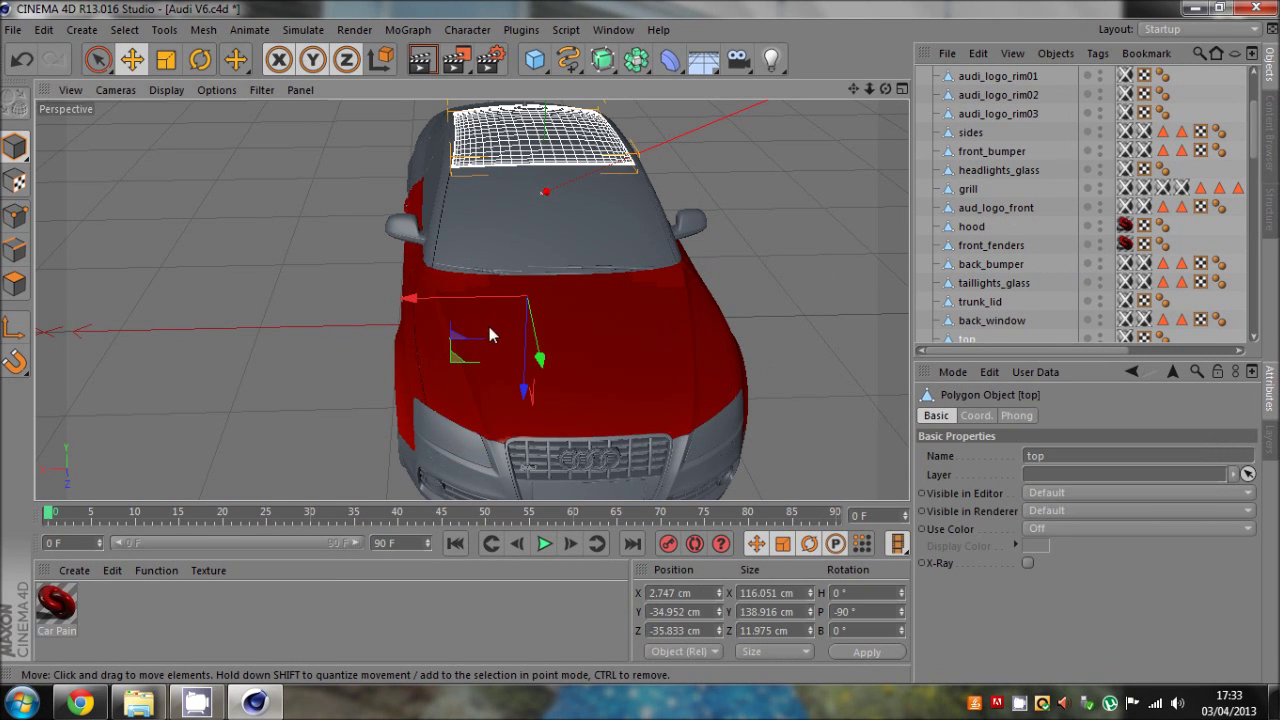
mouse_move(57, 603)
mouse_down()
mouse_move(600, 400)
mouse_move(1125, 226)
mouse_up()
- Assign the red car paint to both texture tags of the sides object
drag(882, 90, 638, 341)
click(638, 341)
scroll(674, 343, down, 1)
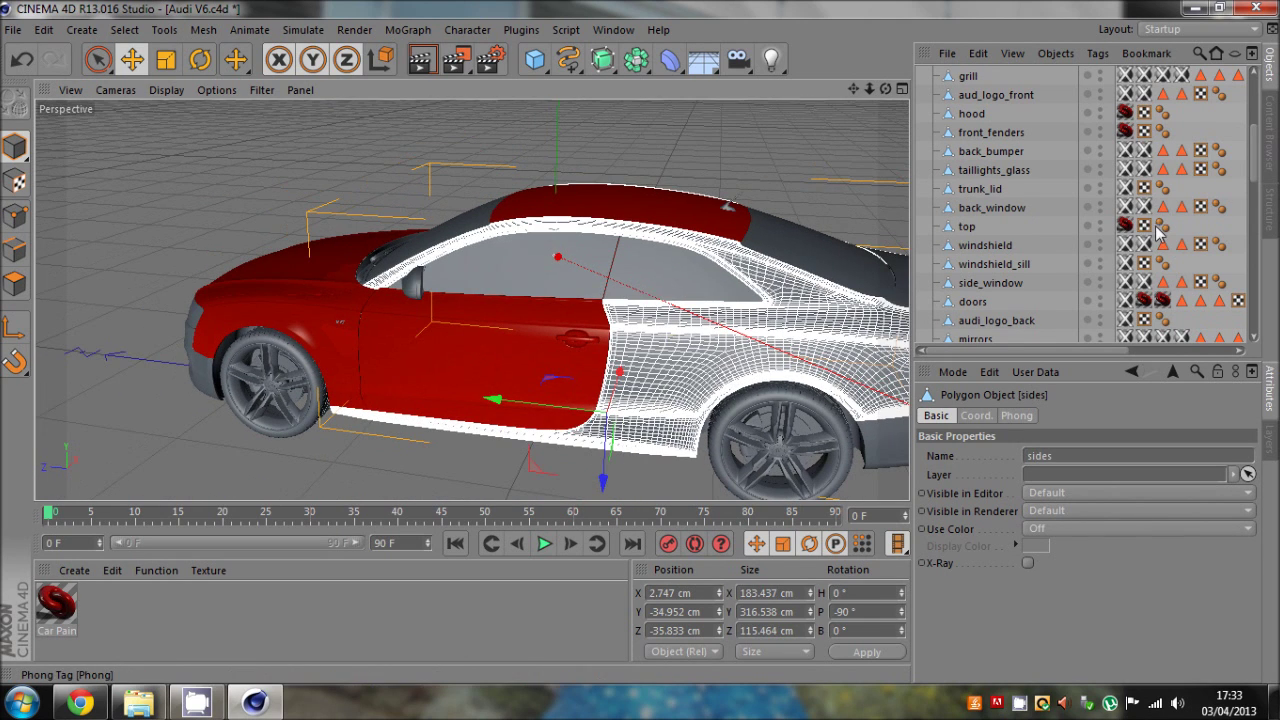
scroll(1100, 240, up, 2)
mouse_move(57, 603)
mouse_down()
mouse_move(1019, 180)
mouse_move(1015, 134)
mouse_up()
mouse_move(871, 92)
mouse_down()
mouse_move(638, 342)
mouse_move(570, 353)
mouse_move(642, 345)
mouse_move(885, 91)
mouse_up()
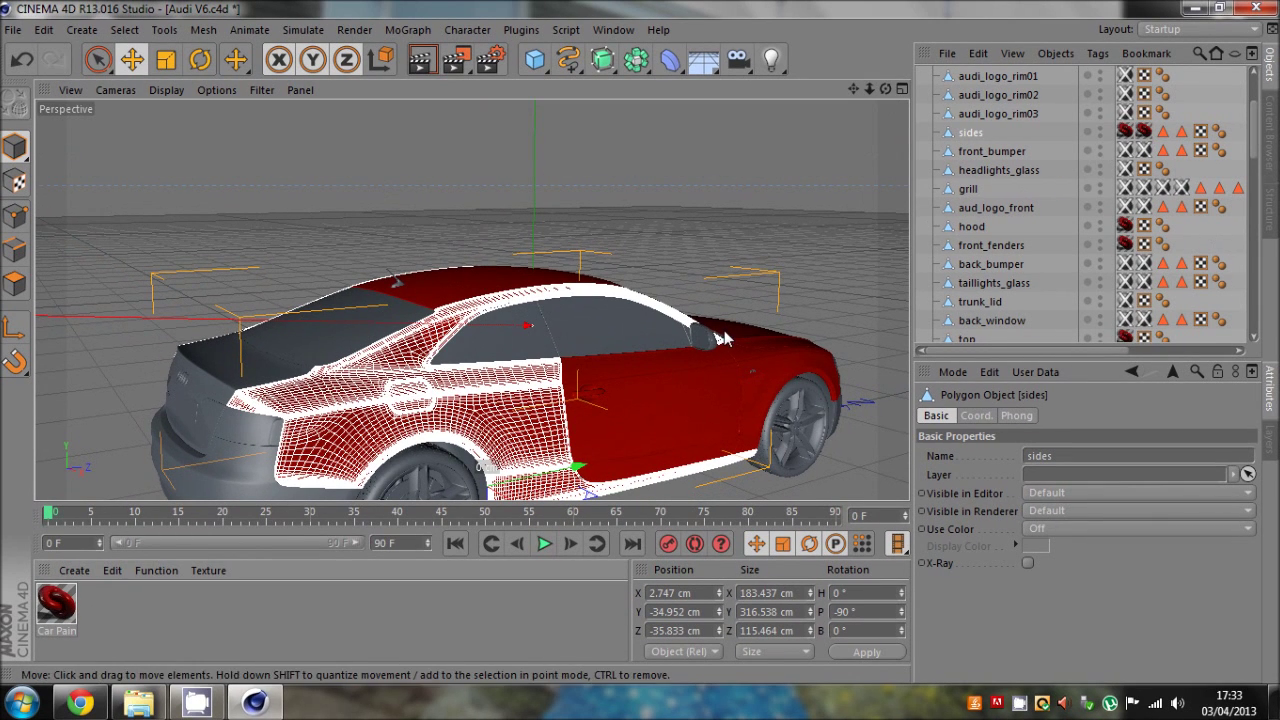
click(900, 140)
- Assign the red car paint to both texture tags of the back_bumper object
drag(871, 90, 871, 90)
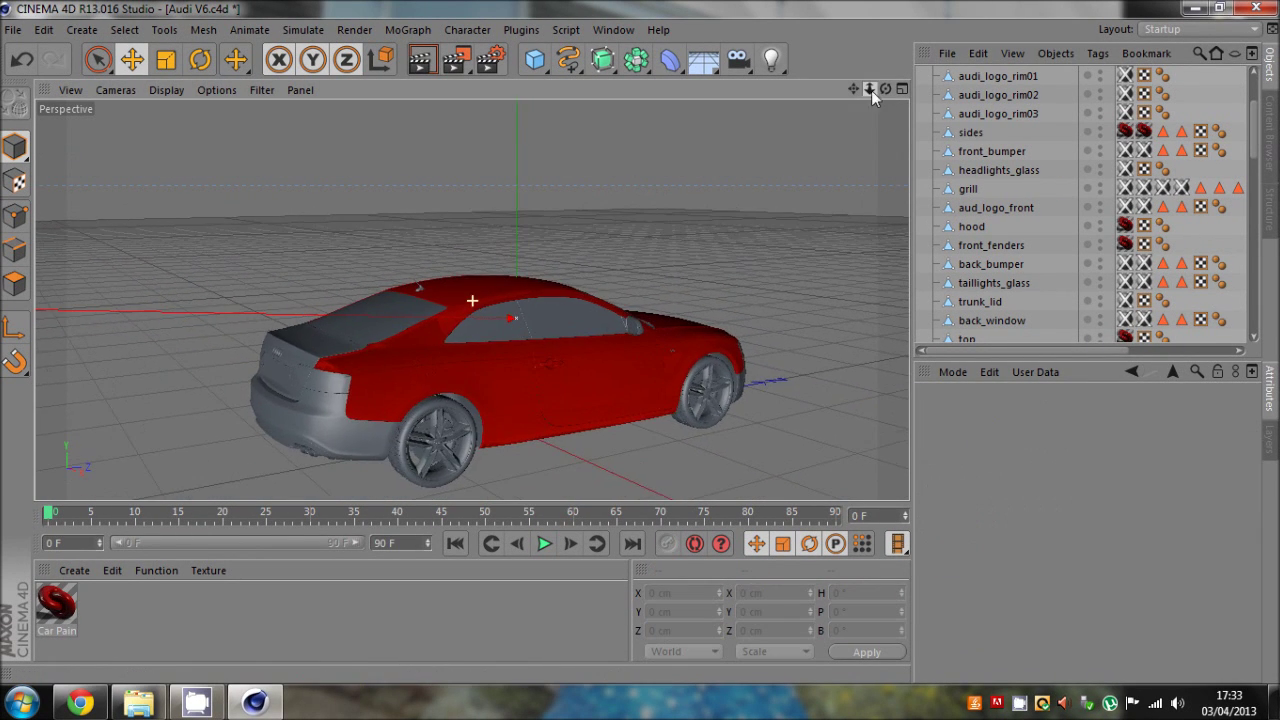
alt+drag(639, 341, 551, 386)
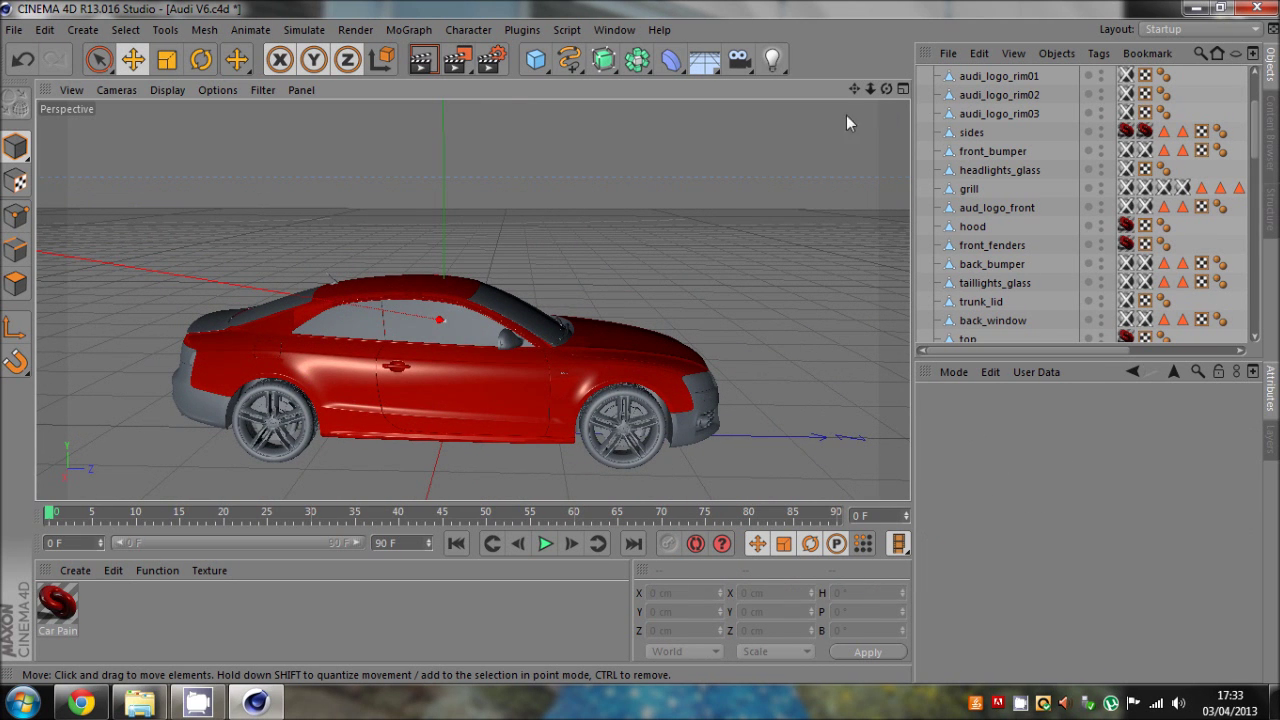
alt+drag(647, 336, 625, 300)
click(589, 396)
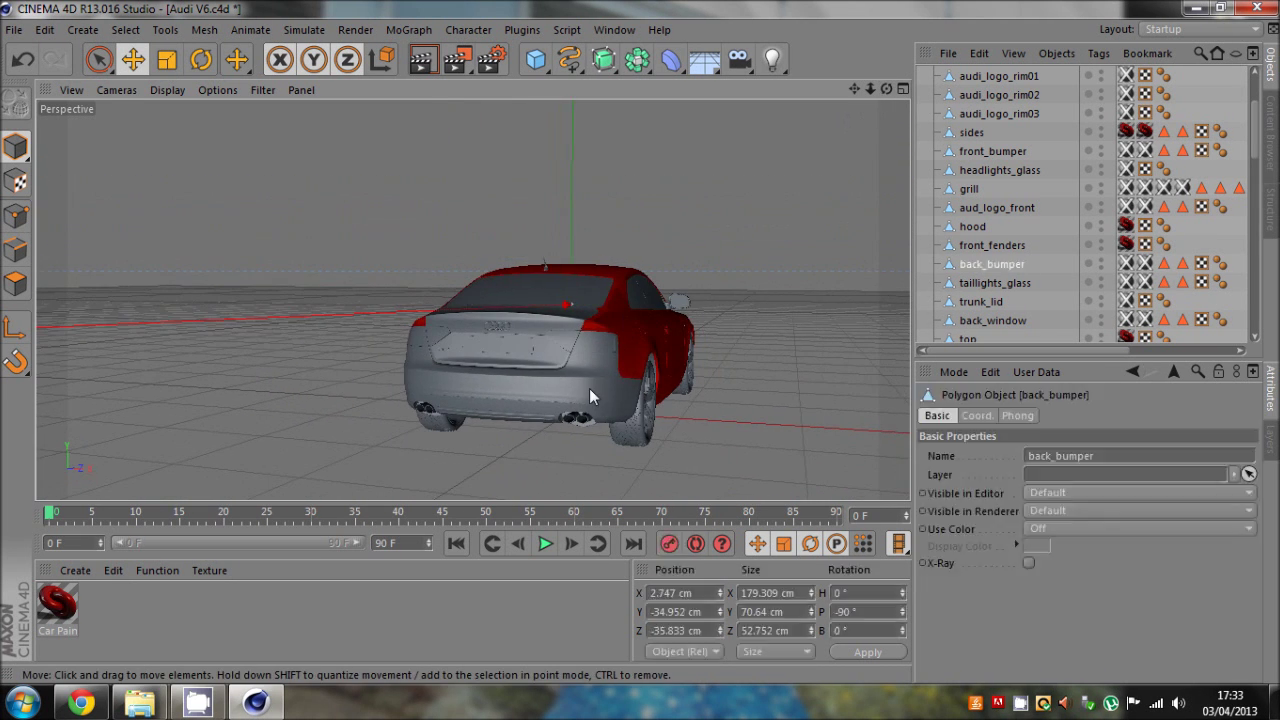
drag(57, 617, 1128, 263)
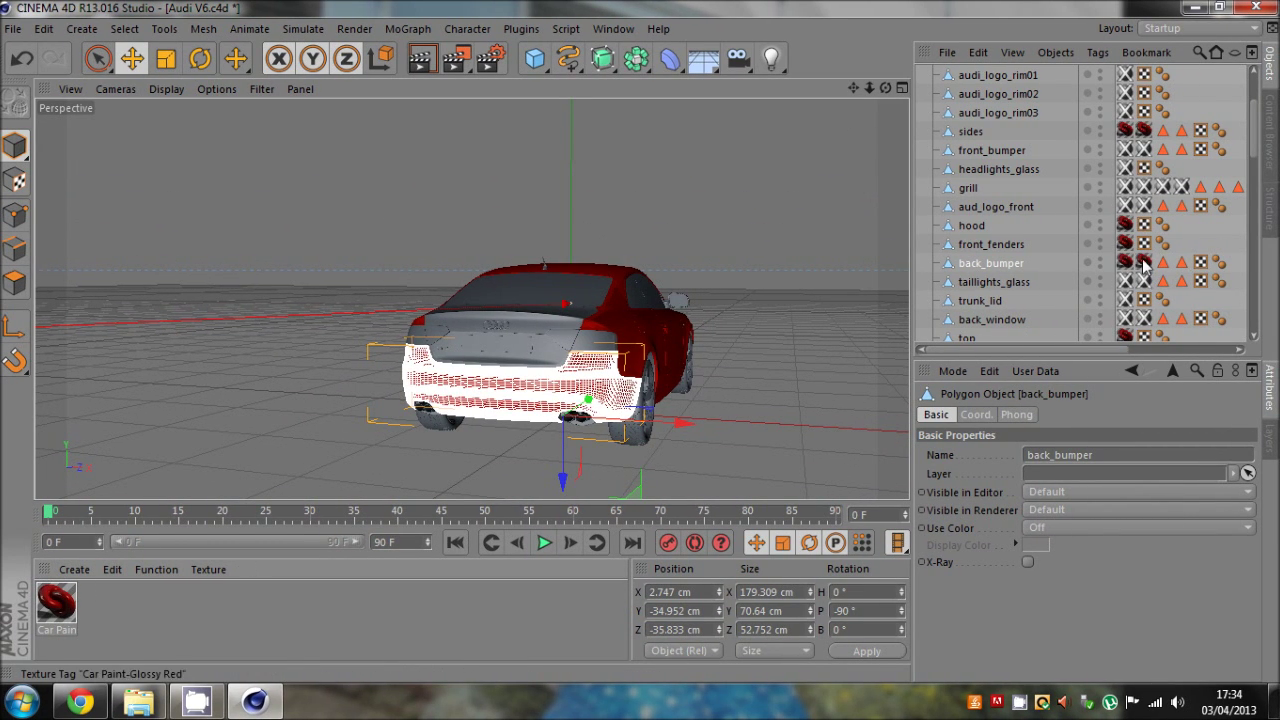
click(657, 380)
- Assign the red car paint to the trunk_lid object's texture tag
click(470, 322)
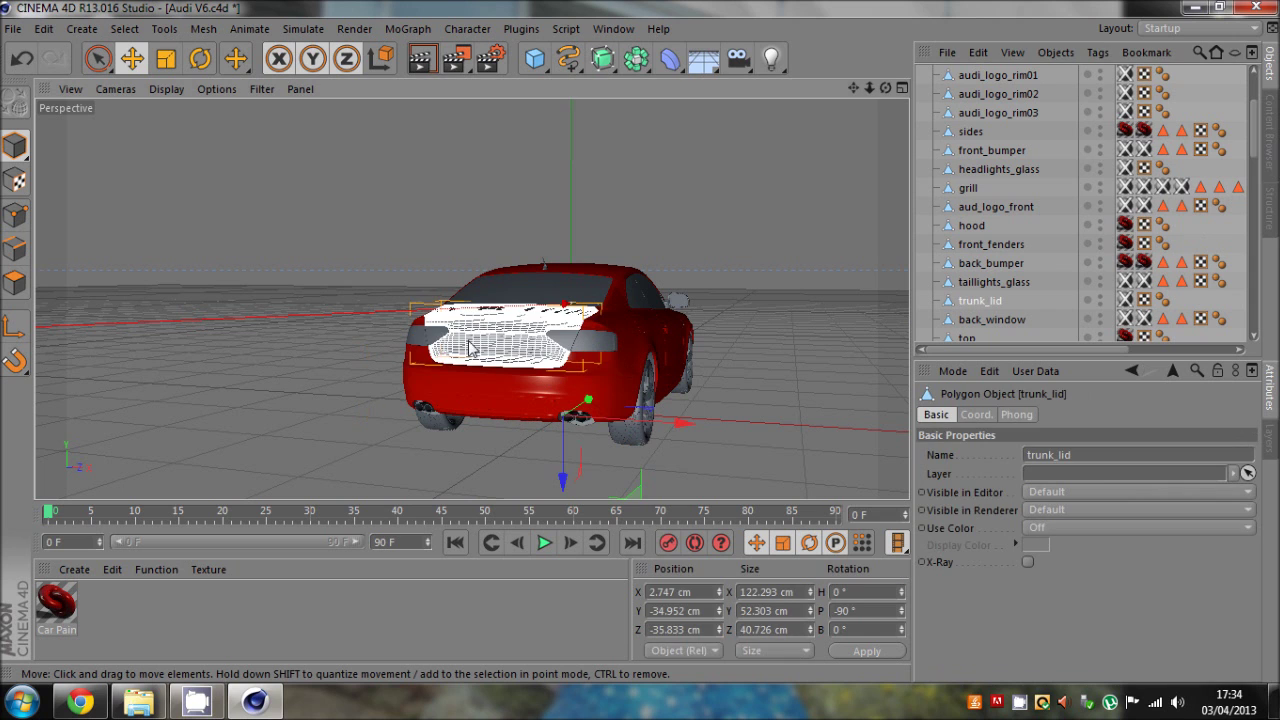
drag(1152, 300, 1115, 305)
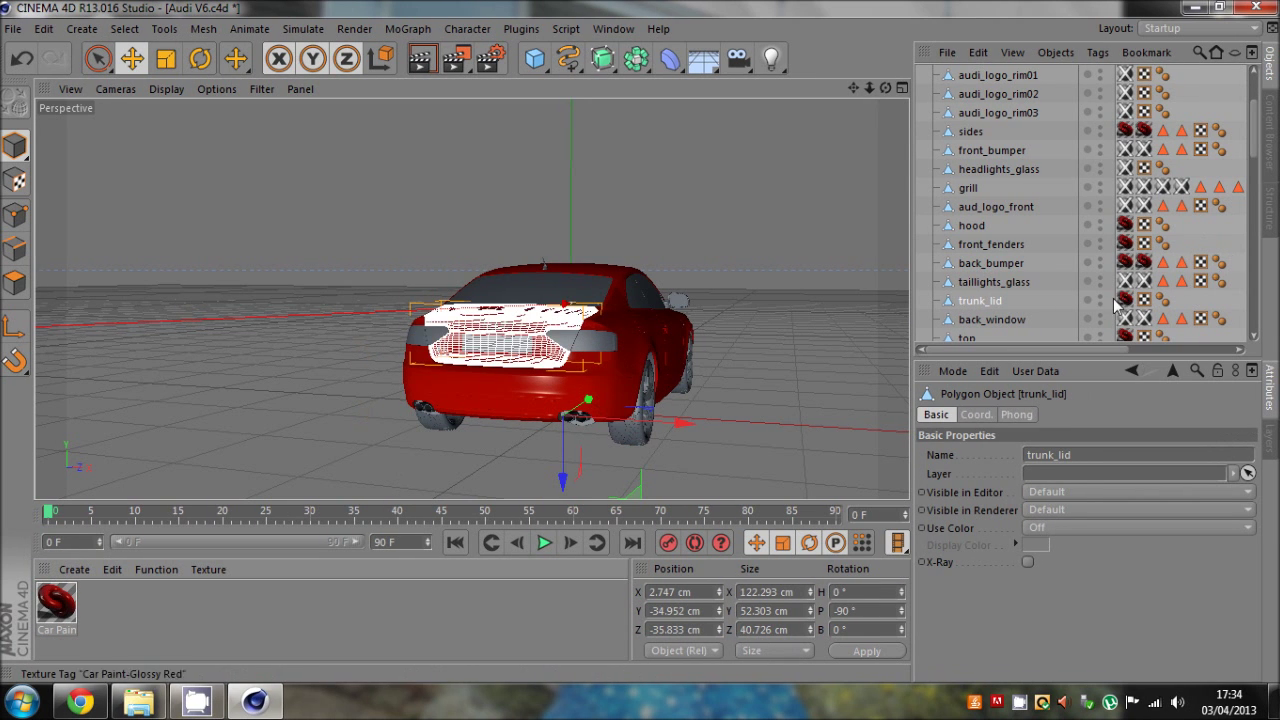
click(1217, 239)
- Assign the red car paint to both texture tags of the front_bumper object
alt+drag(639, 341, 639, 341)
click(310, 407)
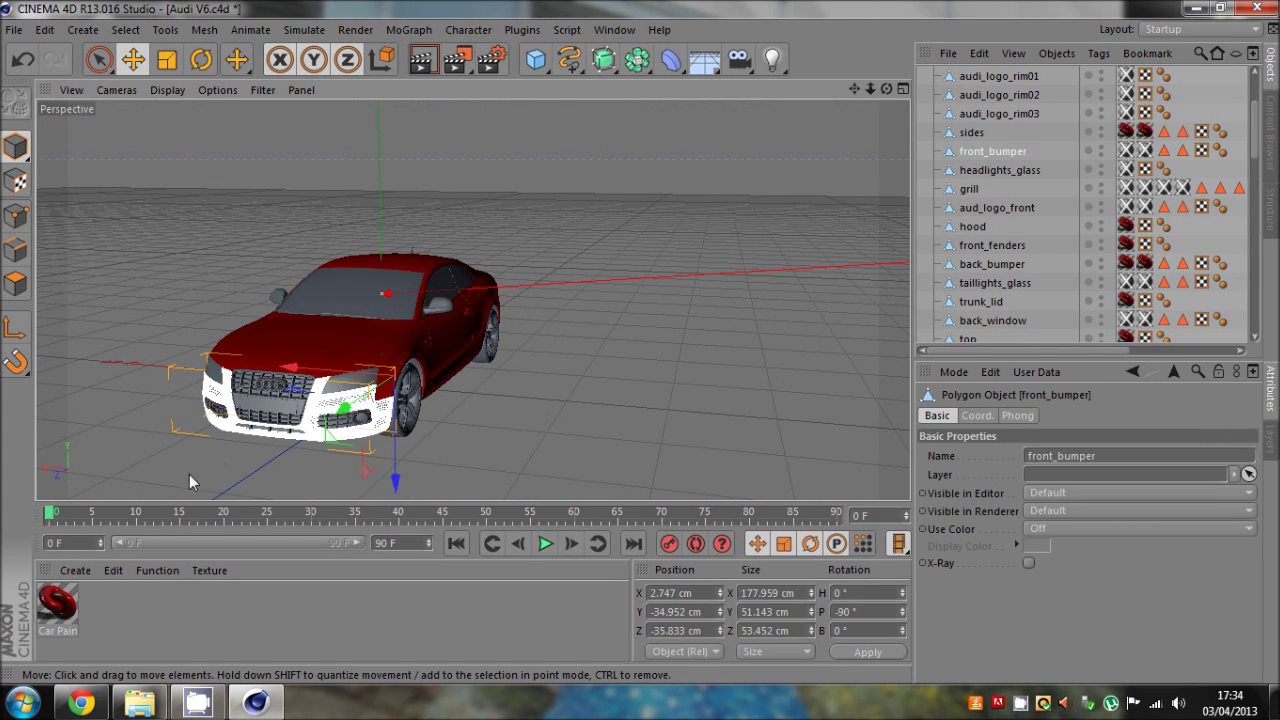
drag(1120, 153, 1121, 153)
mouse_move(48, 604)
mouse_down()
mouse_move(1089, 214)
mouse_move(1147, 154)
mouse_up()
click(1196, 170)
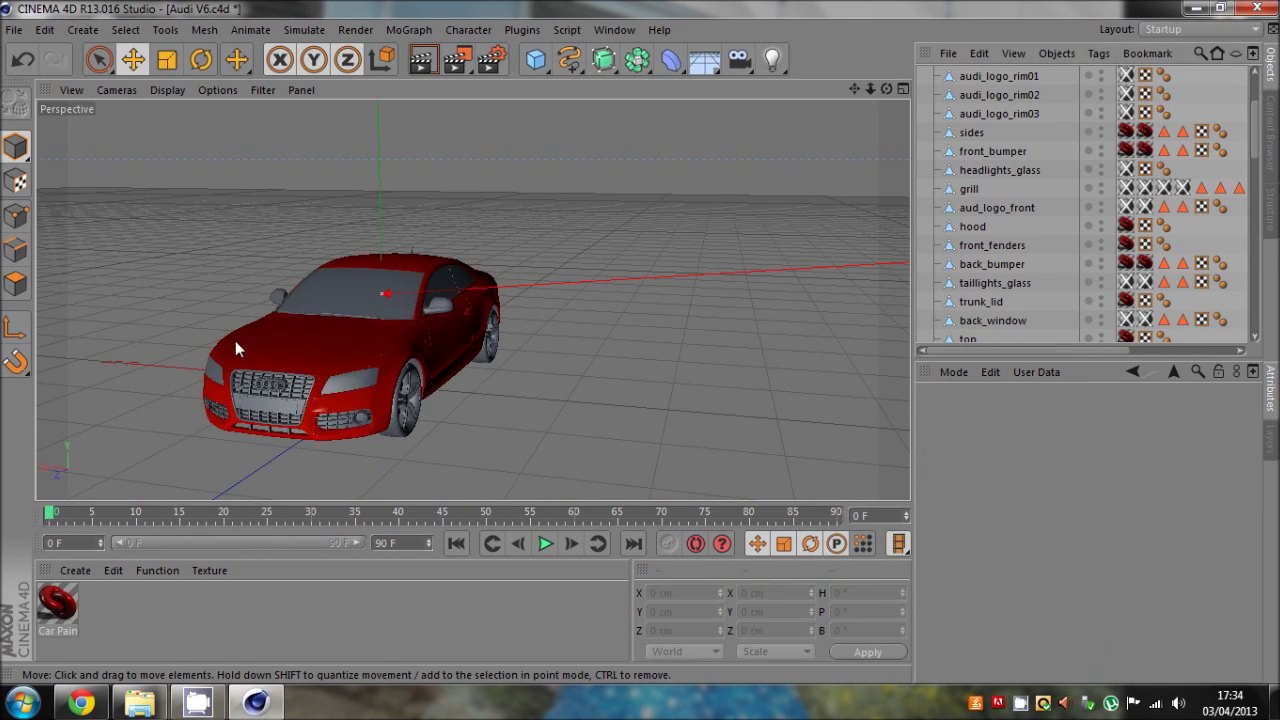
scroll(206, 406, up, 10)
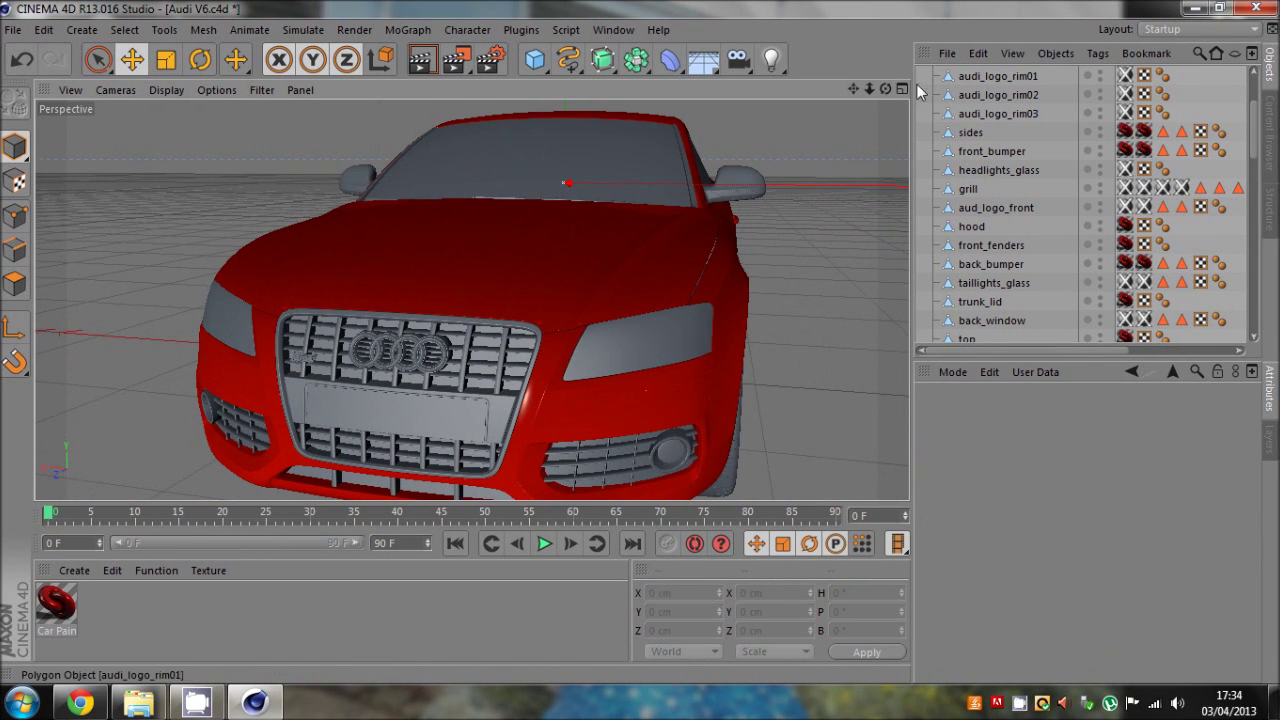
drag(885, 92, 639, 341)
scroll(877, 157, up, 3)
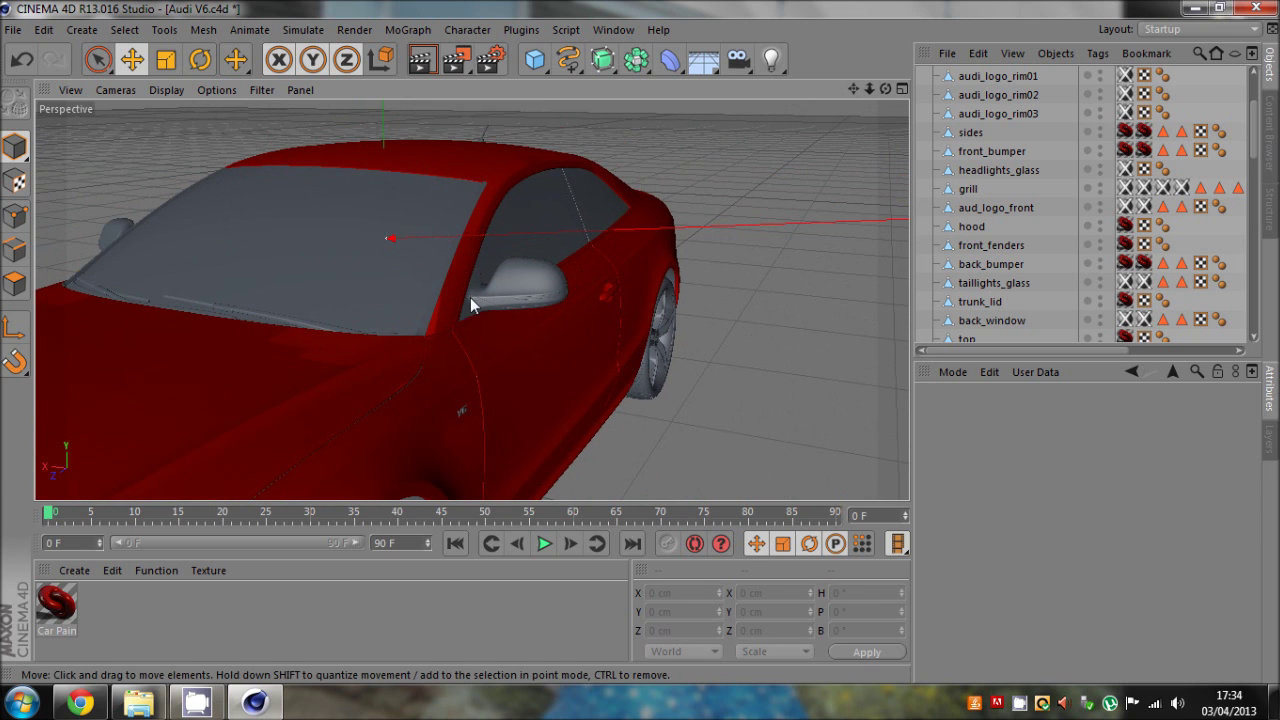
click(471, 297)
click(1214, 164)
mouse_move(869, 89)
mouse_down()
mouse_move(639, 341)
mouse_move(869, 89)
mouse_move(639, 341)
mouse_move(886, 88)
mouse_up()
mouse_move(869, 89)
mouse_down()
mouse_move(639, 341)
mouse_move(868, 89)
mouse_move(639, 341)
mouse_move(853, 89)
mouse_up()
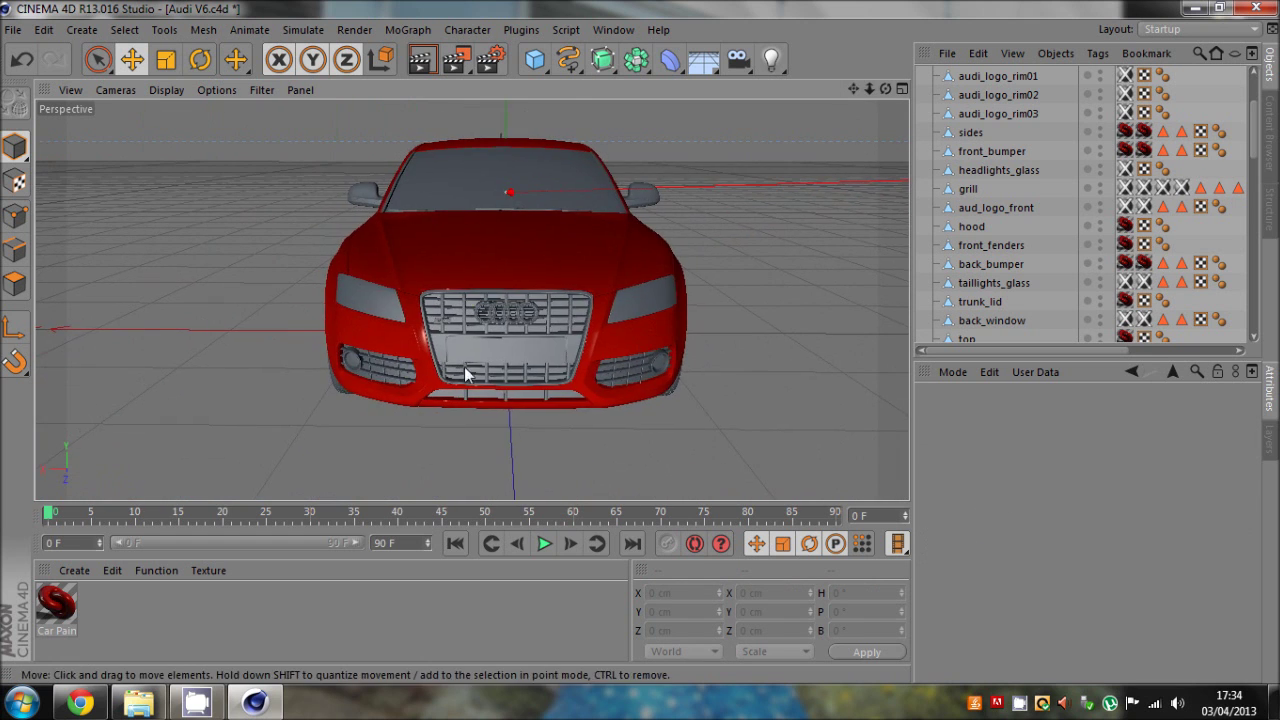
- Load the Metal - Chrome preset from the Visualize metal materials
scroll(495, 332, up, 5)
click(80, 570)
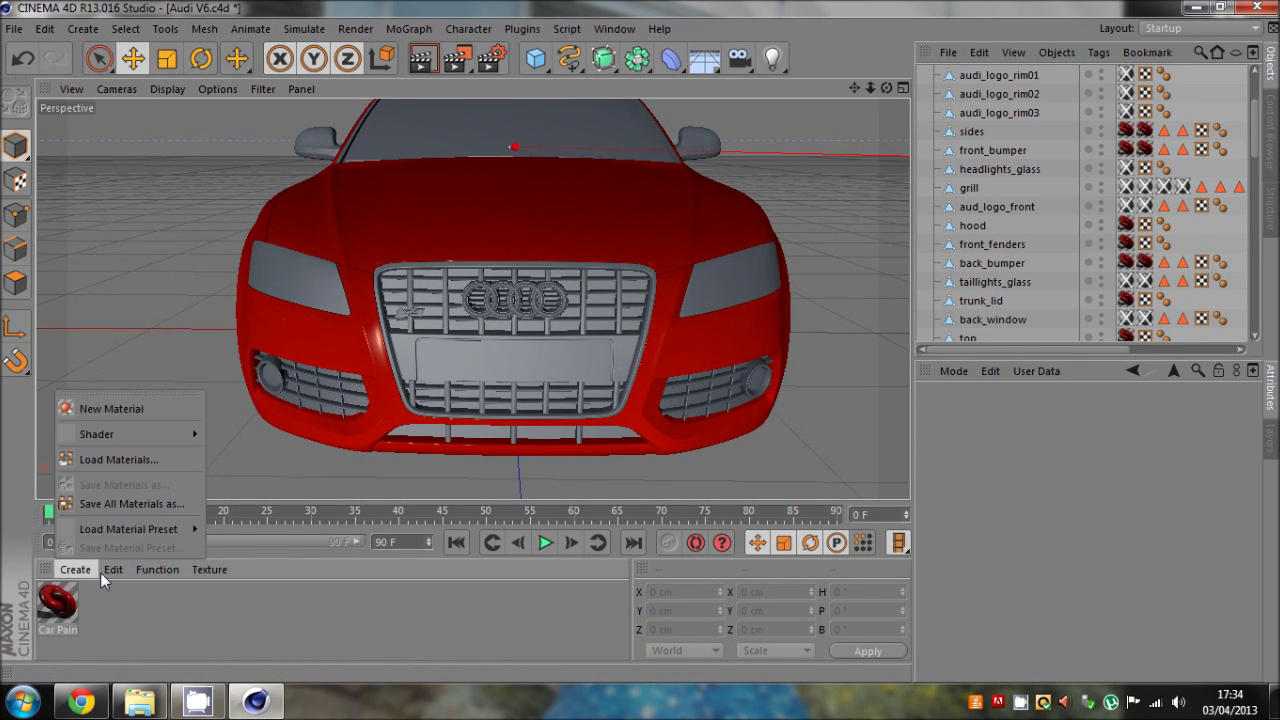
mouse_move(133, 529)
mouse_move(249, 609)
mouse_move(290, 605)
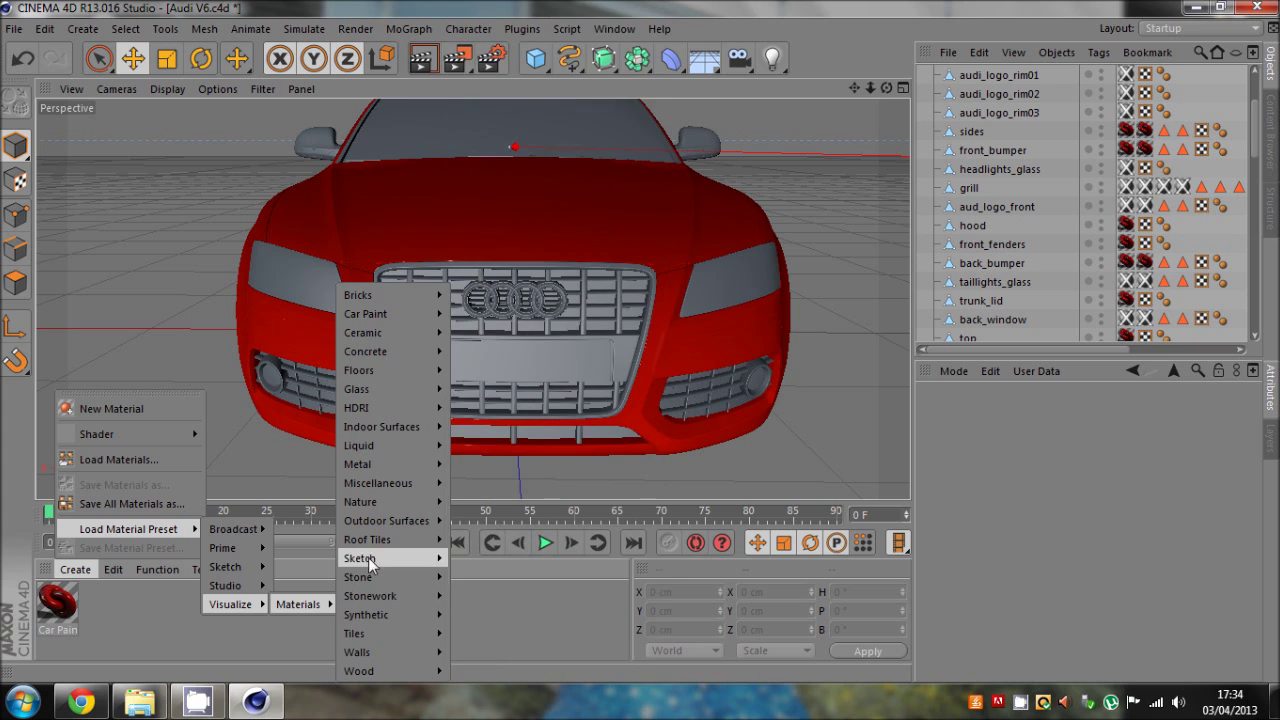
mouse_move(368, 462)
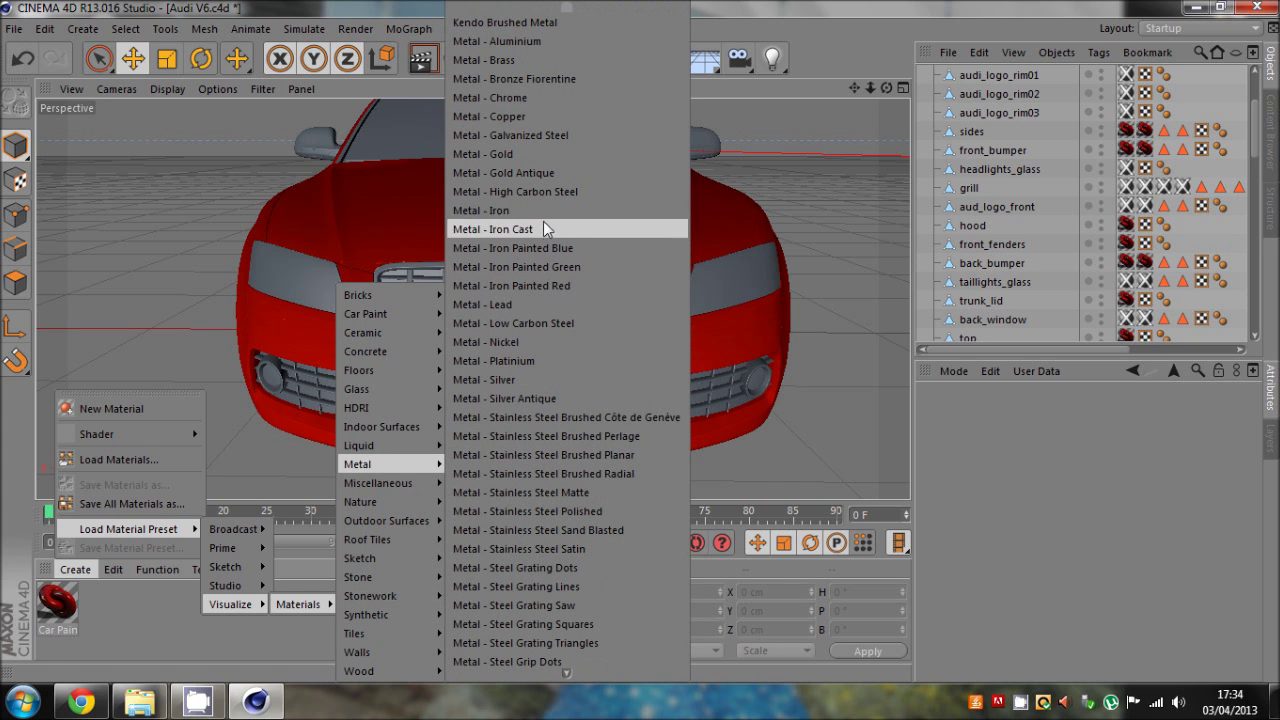
click(523, 103)
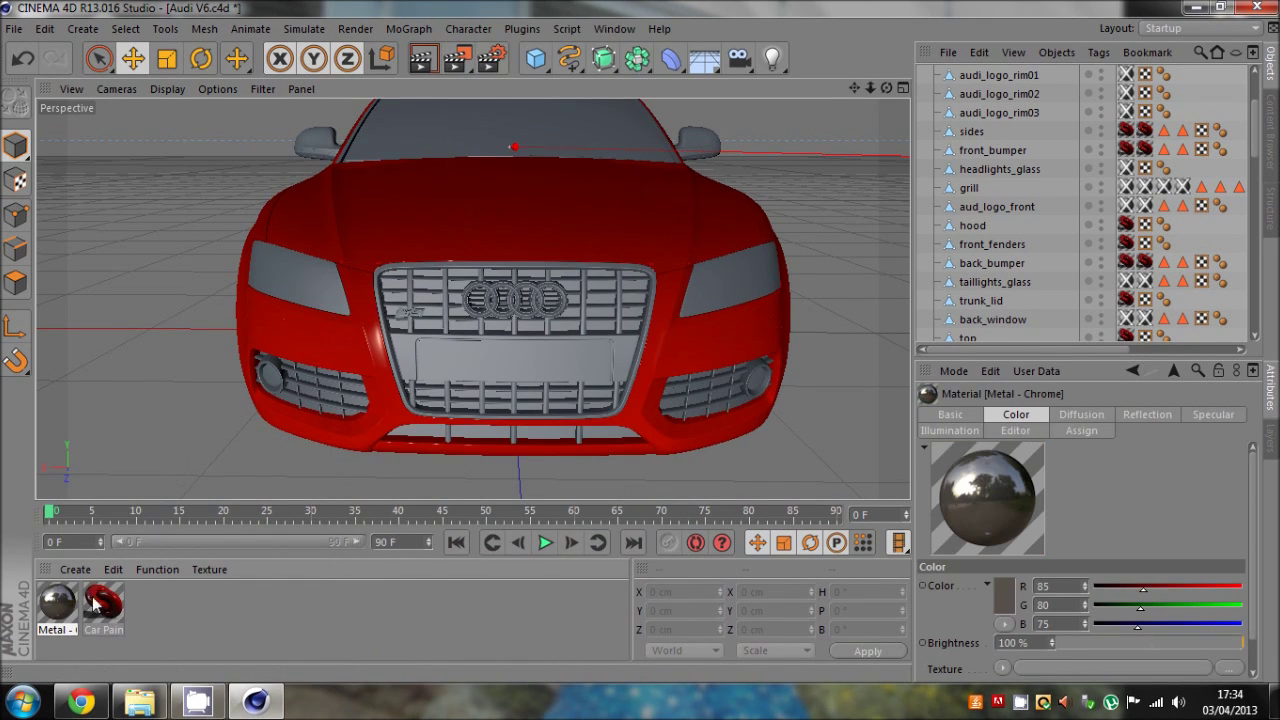
- Assign the chrome material to all four texture tags of the grill and both tags of the front Audi logo
click(410, 327)
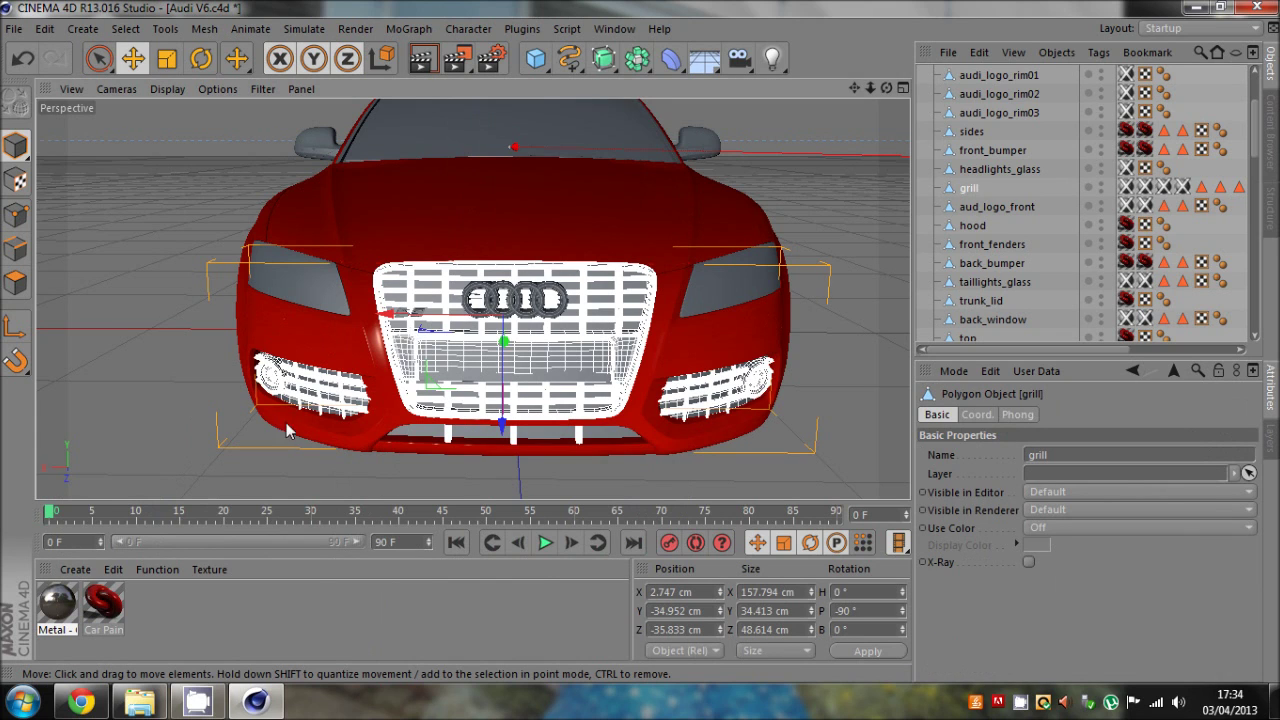
drag(1127, 193, 1141, 187)
drag(47, 613, 1180, 193)
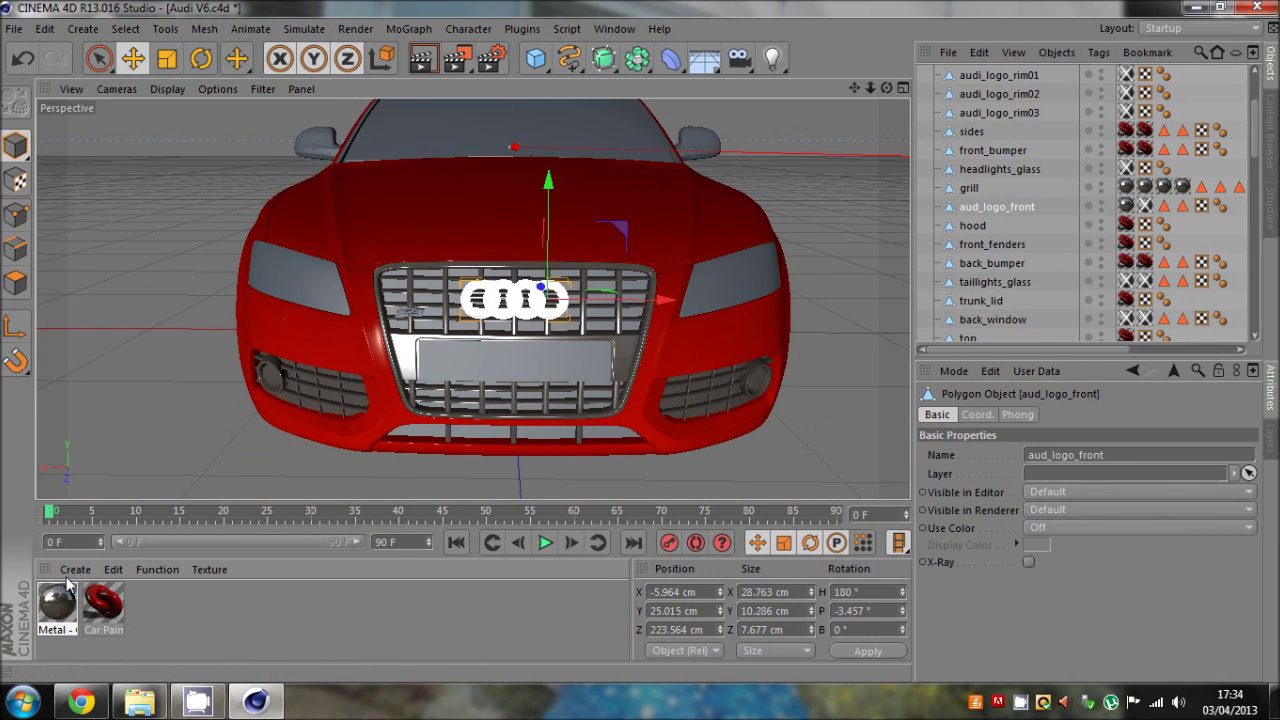
drag(1146, 211, 1146, 212)
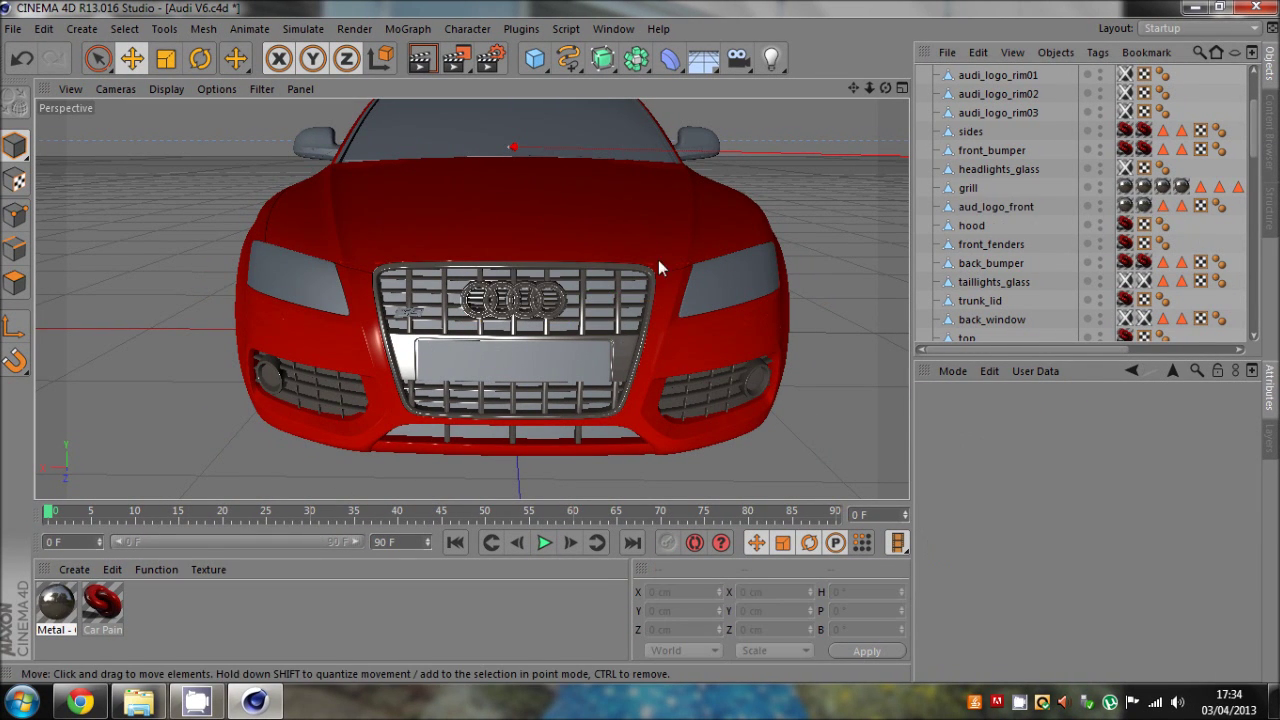
- Select the front wheel's rim, rim03, and assign the chrome material to its texture tag
drag(886, 88, 673, 350)
click(539, 435)
click(1208, 222)
click(673, 350)
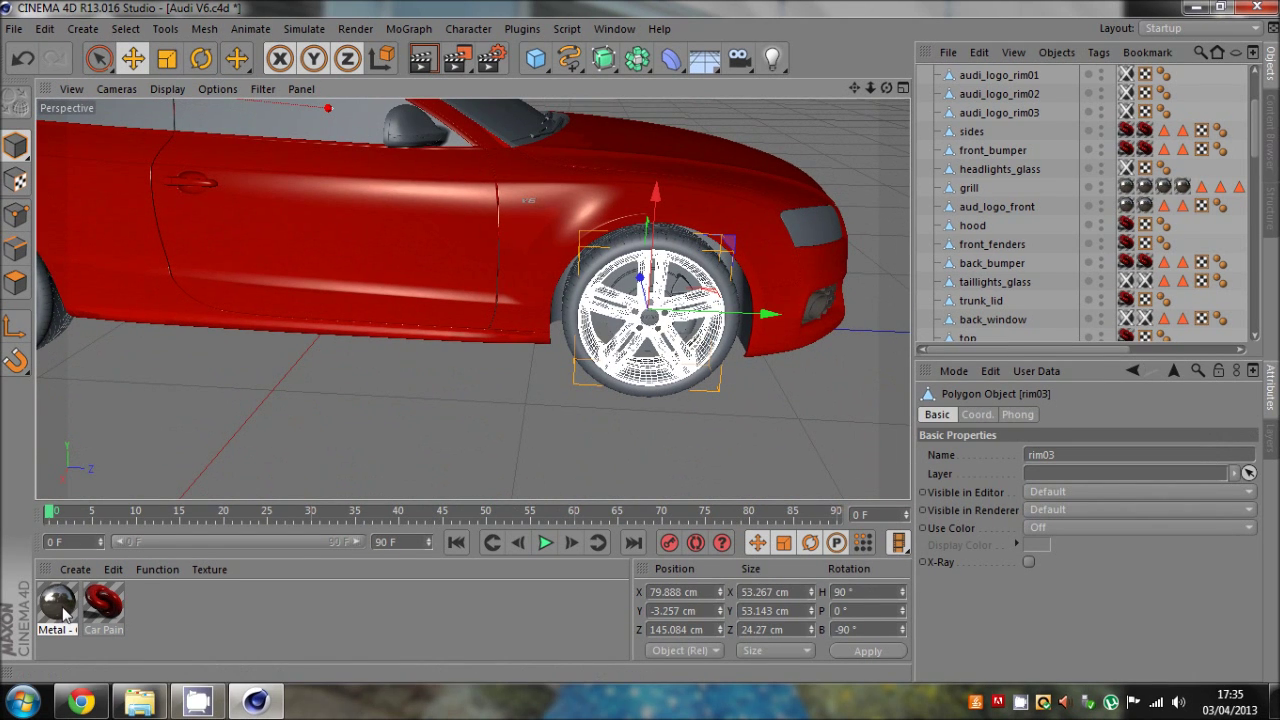
scroll(1022, 270, up, 3)
scroll(975, 190, down, 5)
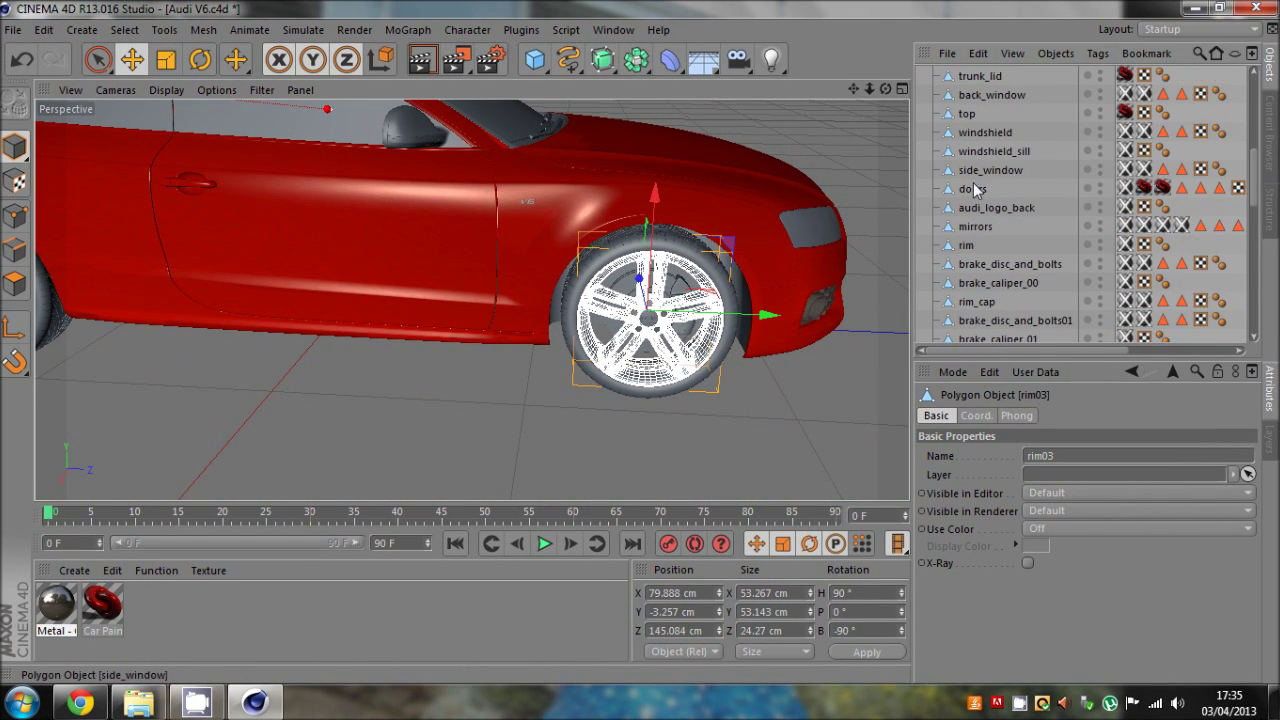
drag(1257, 191, 1256, 298)
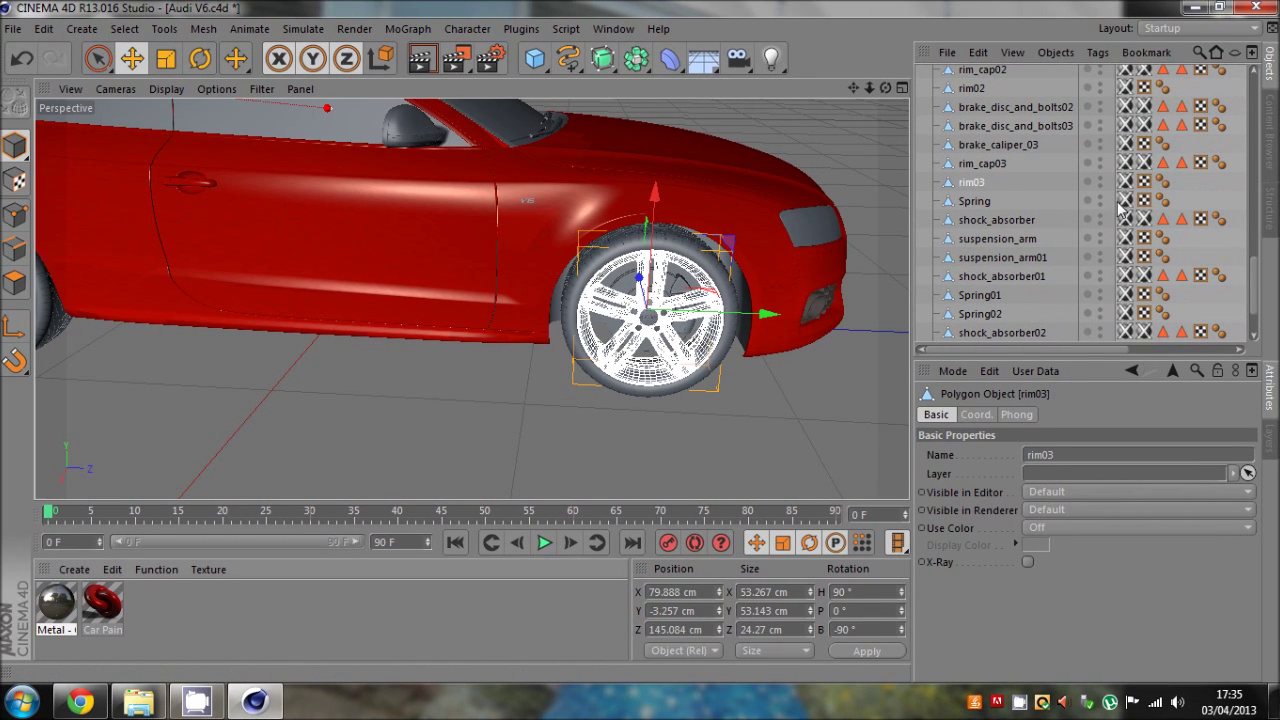
click(1199, 204)
- Assign the chrome material to the texture tag of rim02 on the rear wheel of the same side
alt+middle_drag(449, 357, 701, 322)
click(223, 289)
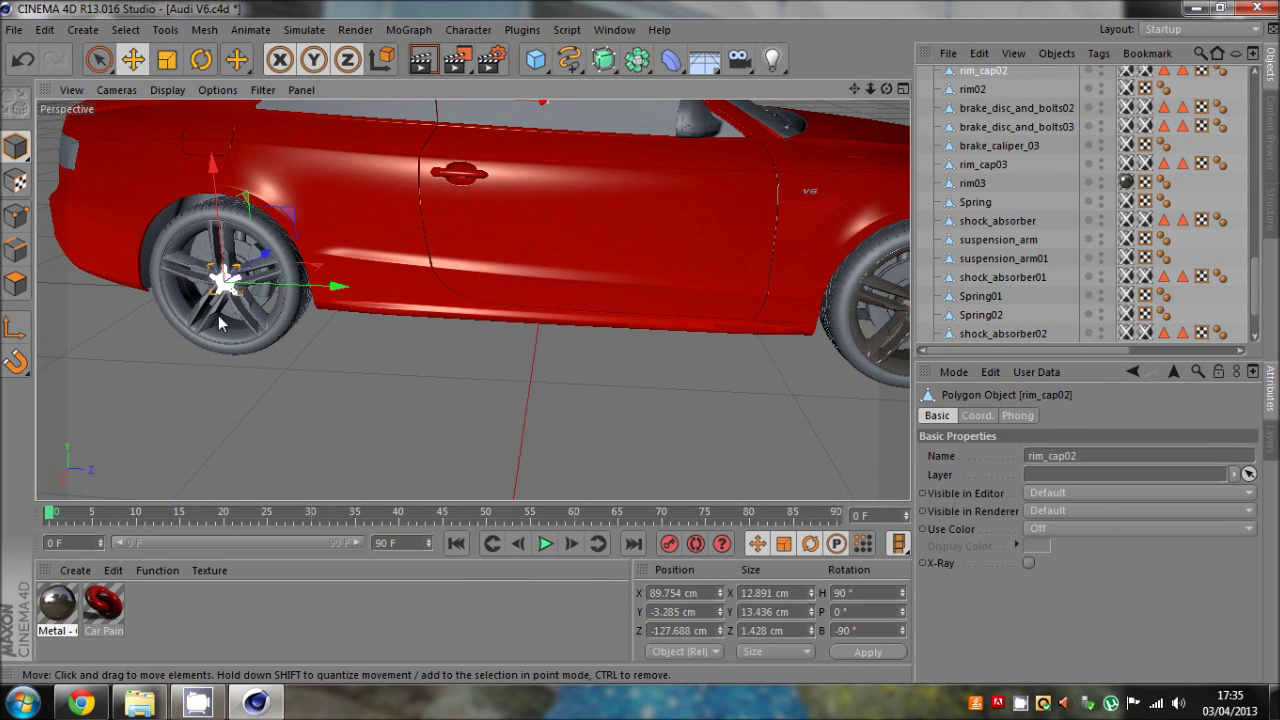
click(218, 320)
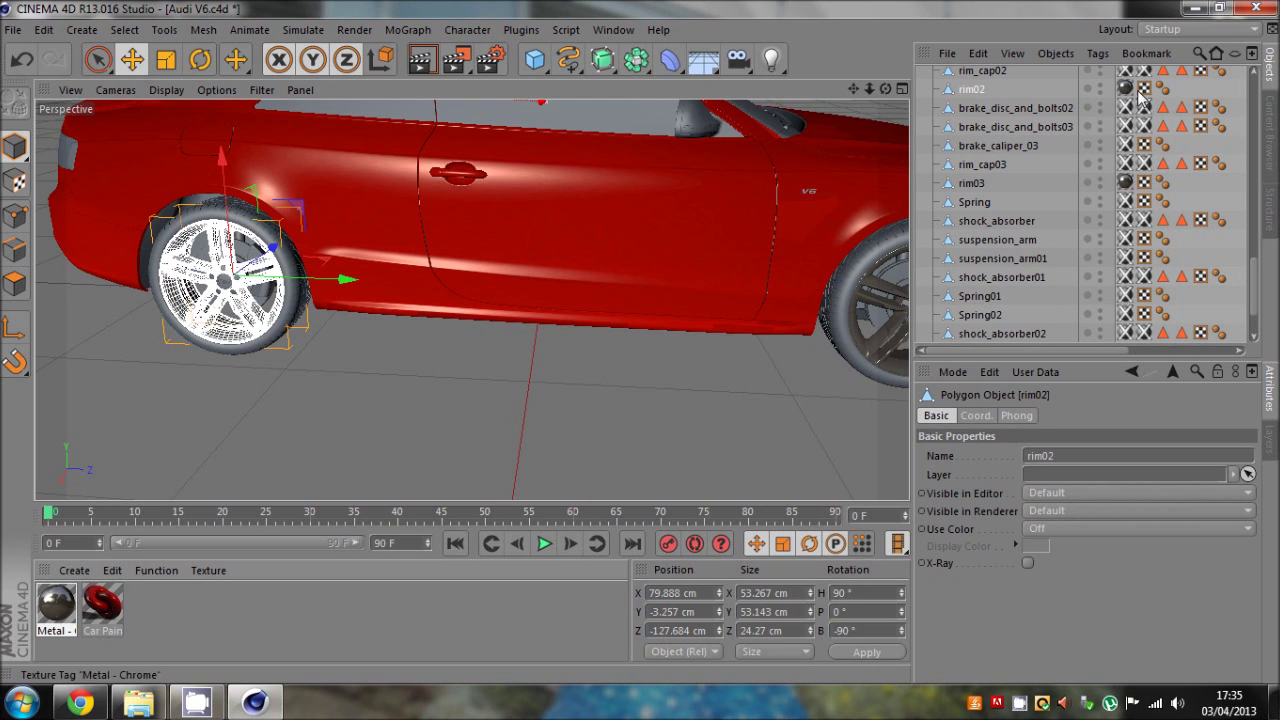
click(1198, 93)
- Assign the chrome material to the rim and rim01 objects' texture tags on the car's other side
drag(869, 89, 639, 341)
drag(869, 89, 639, 341)
click(372, 405)
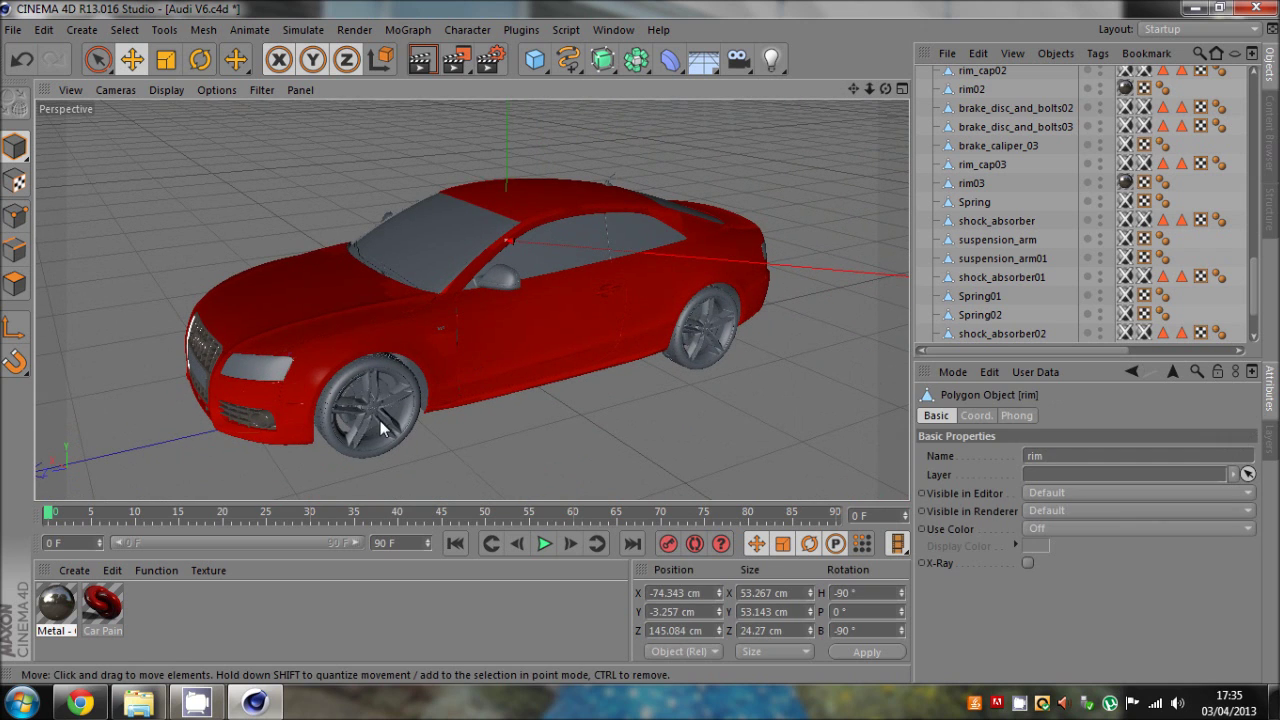
scroll(975, 255, up, 10)
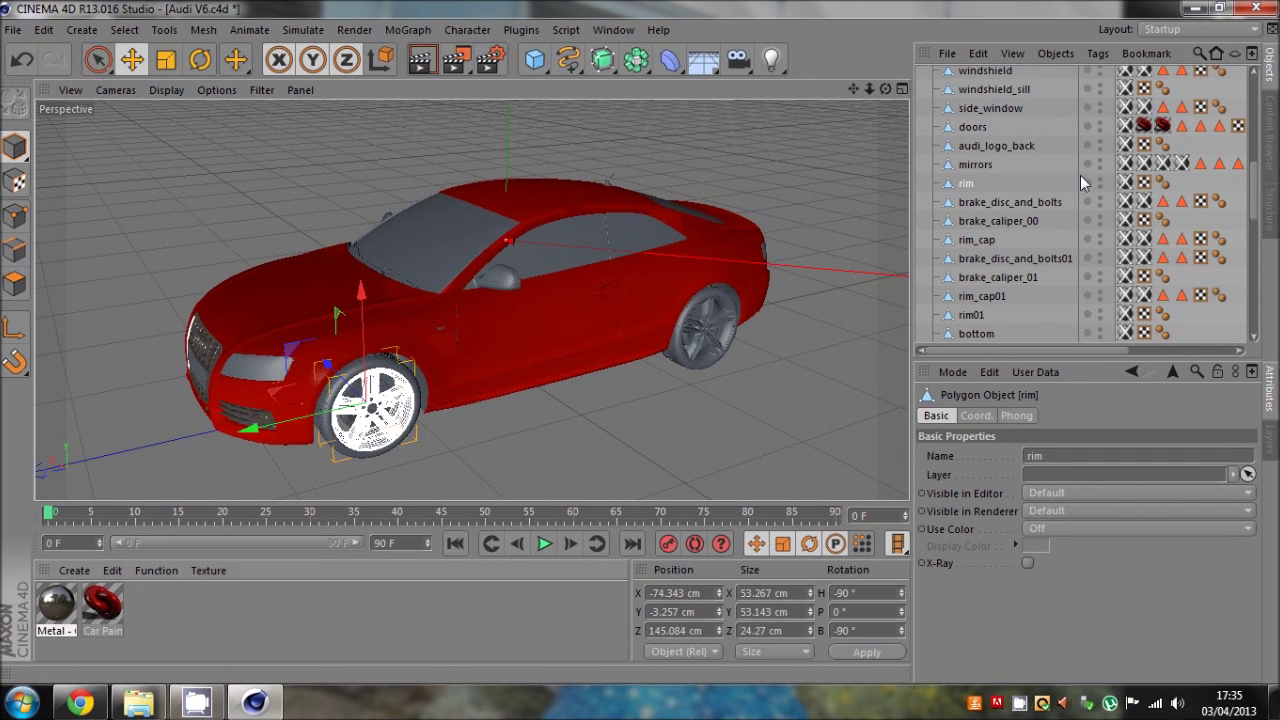
click(712, 325)
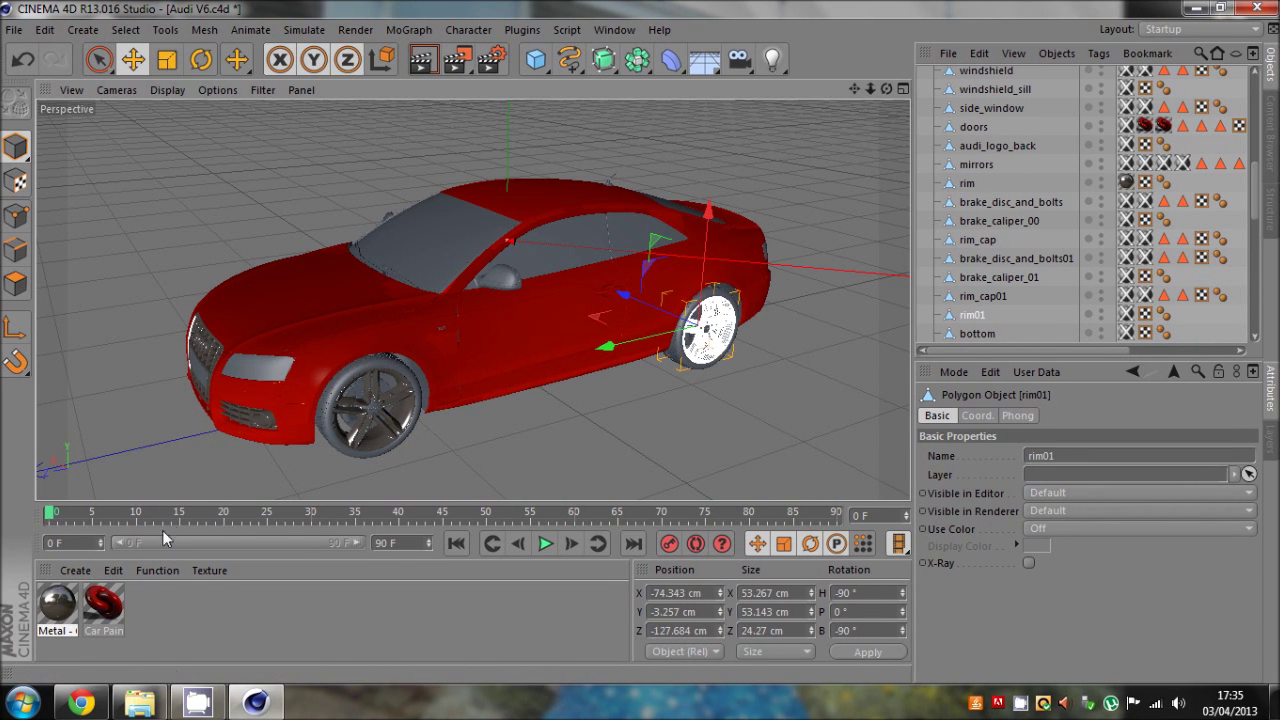
drag(1128, 320, 1128, 318)
click(868, 355)
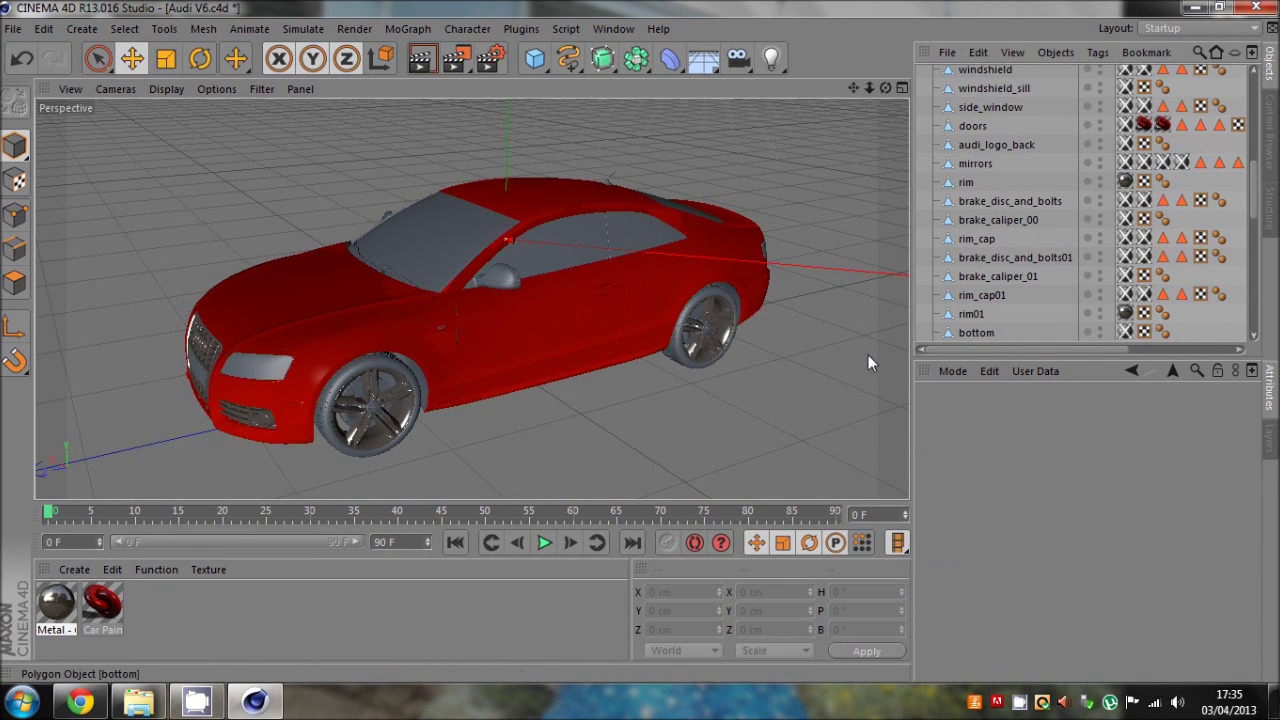
- Load the Synthetic - Rubber Matte Black preset from the Visualize synthetic materials
scroll(466, 394, up, 5)
drag(886, 90, 855, 88)
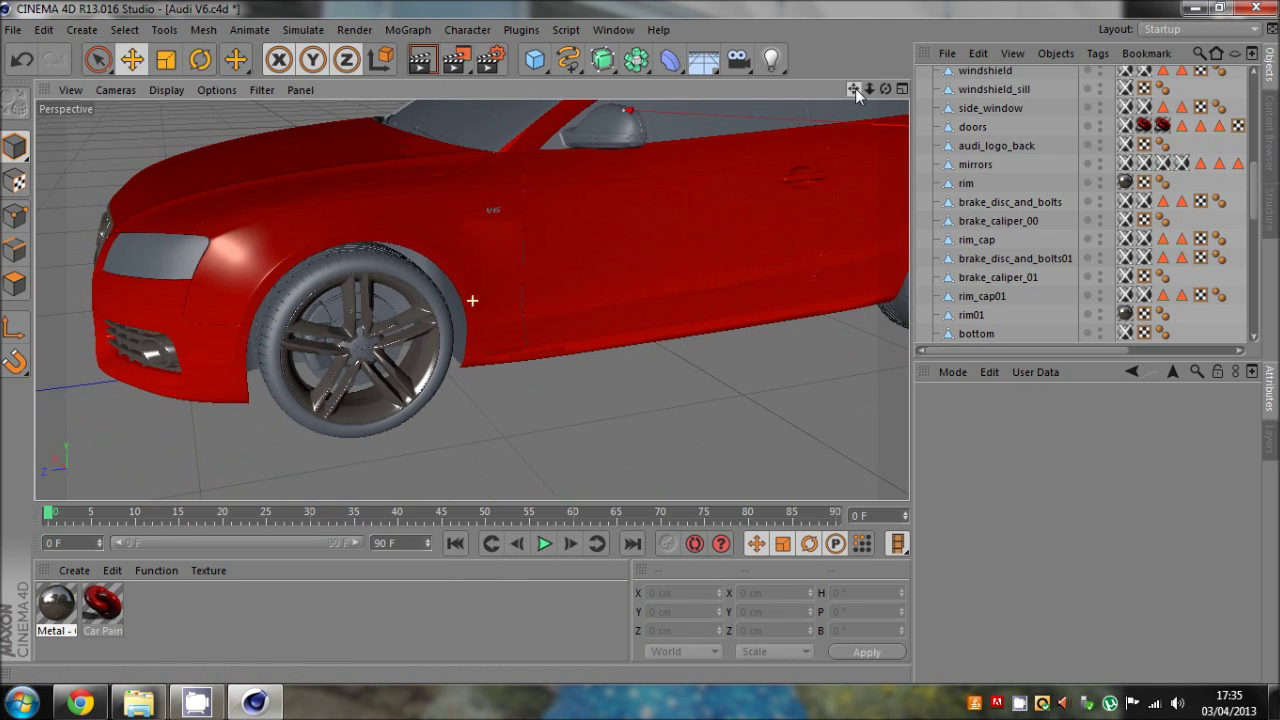
click(78, 568)
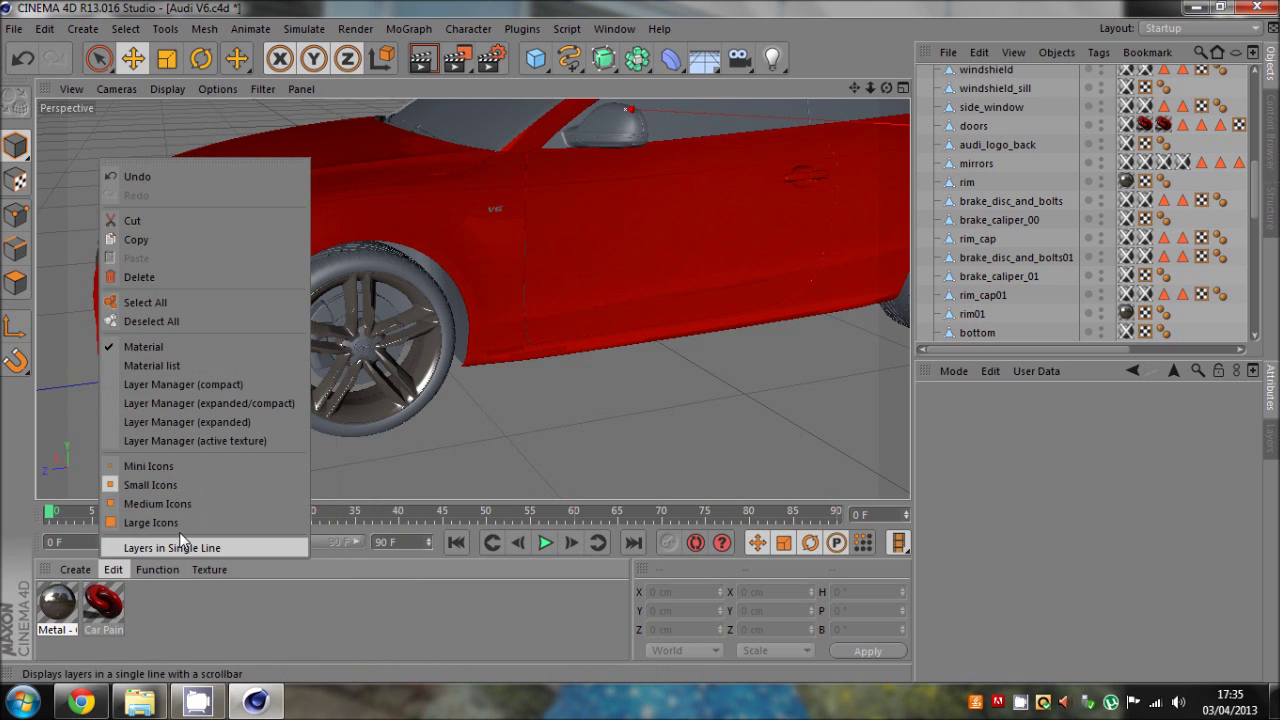
mouse_move(105, 524)
mouse_move(240, 606)
mouse_move(317, 606)
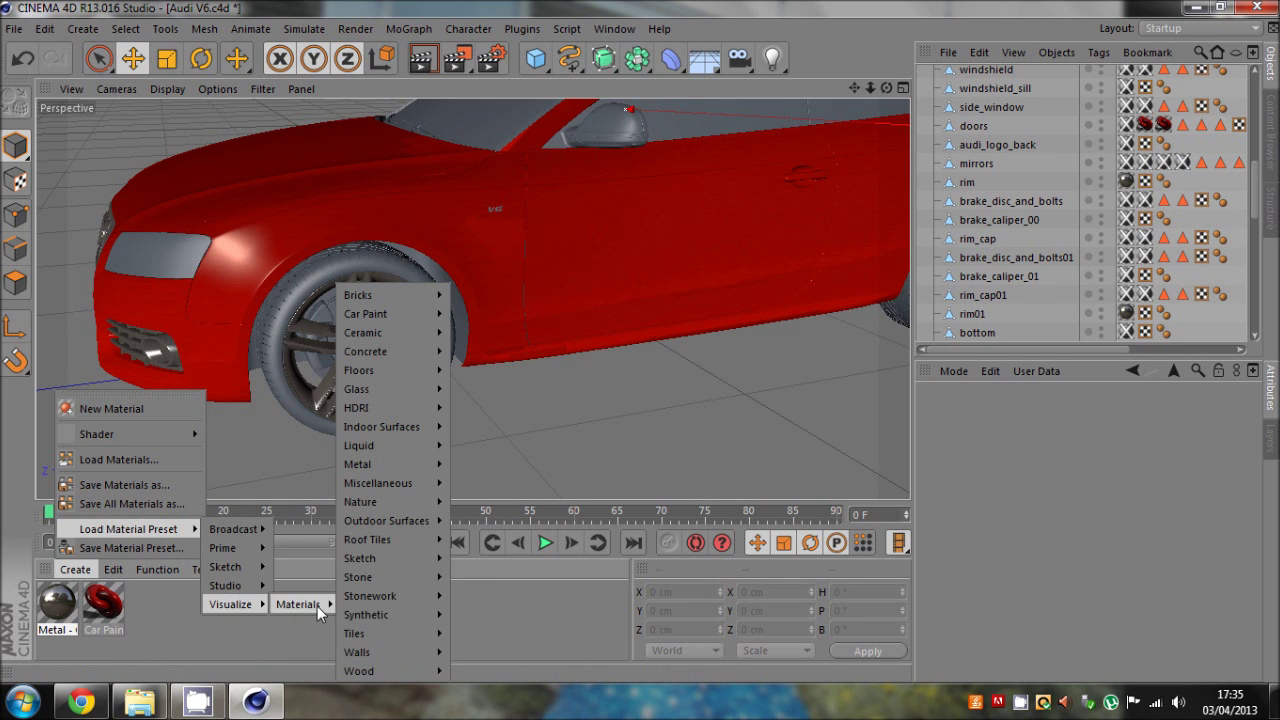
mouse_move(385, 612)
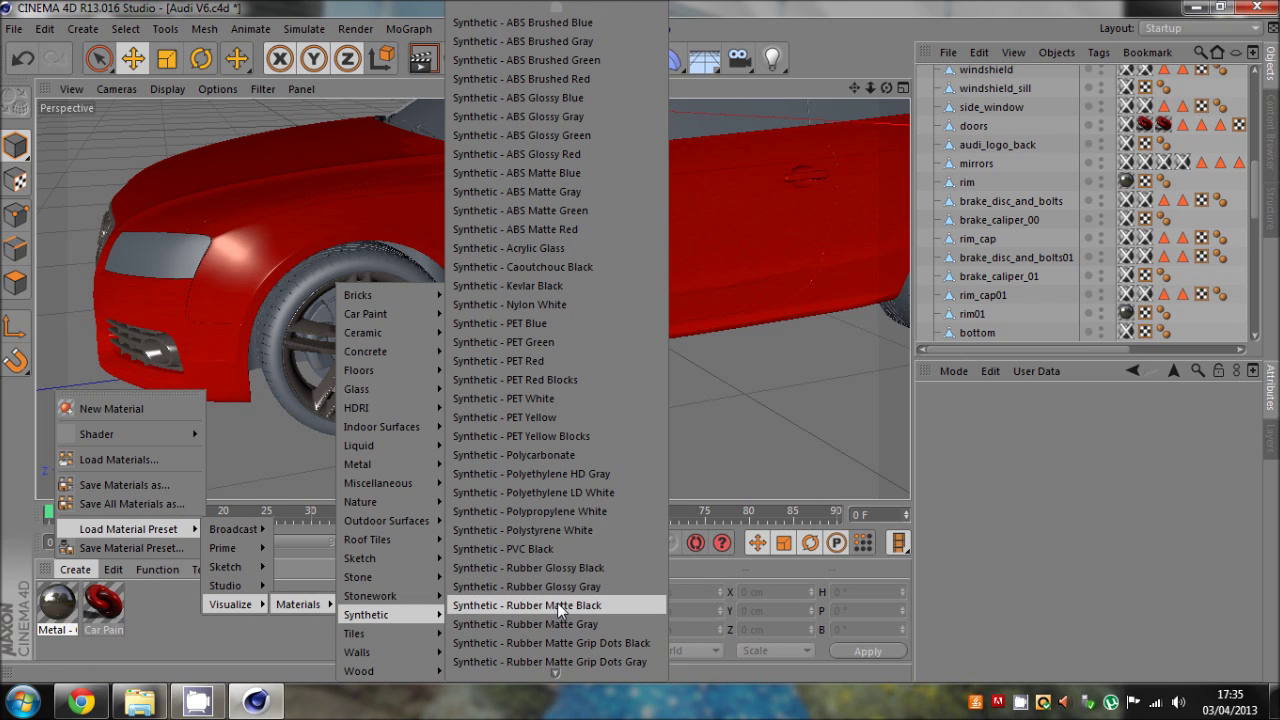
click(557, 602)
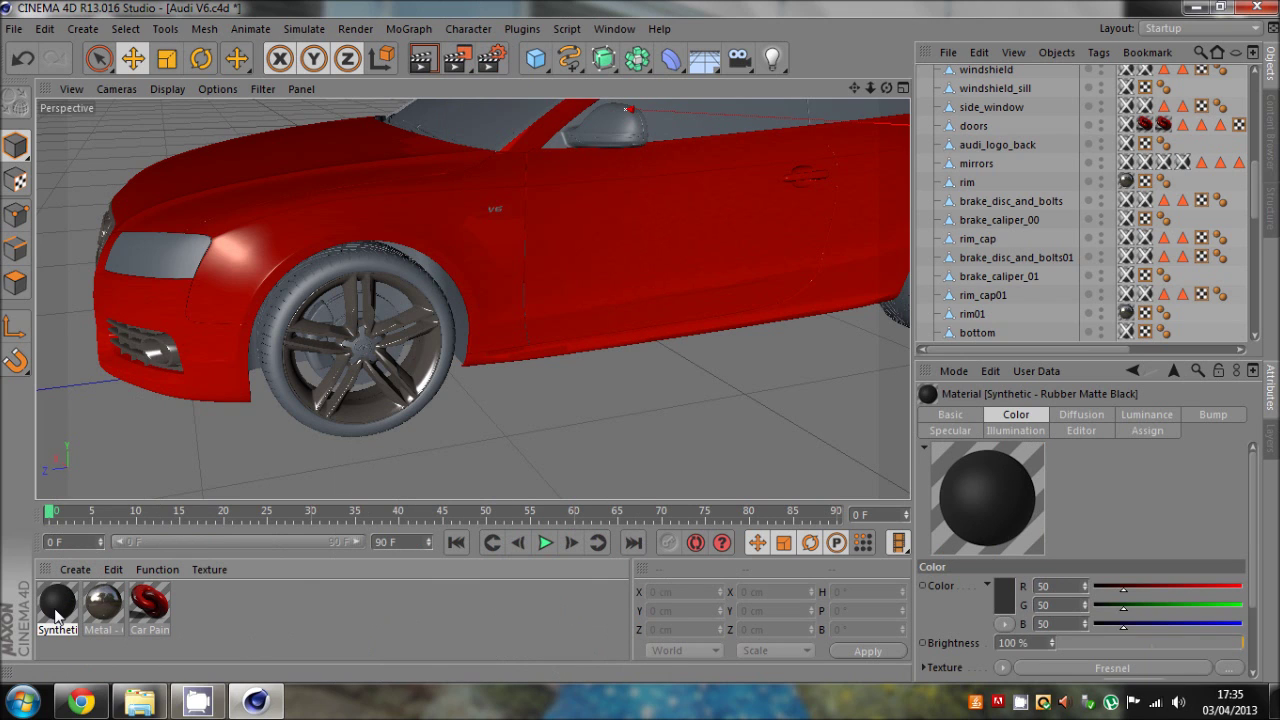
- Assign the matte black rubber material to the texture tag of tire 01, the front tire
click(398, 272)
drag(60, 608, 404, 278)
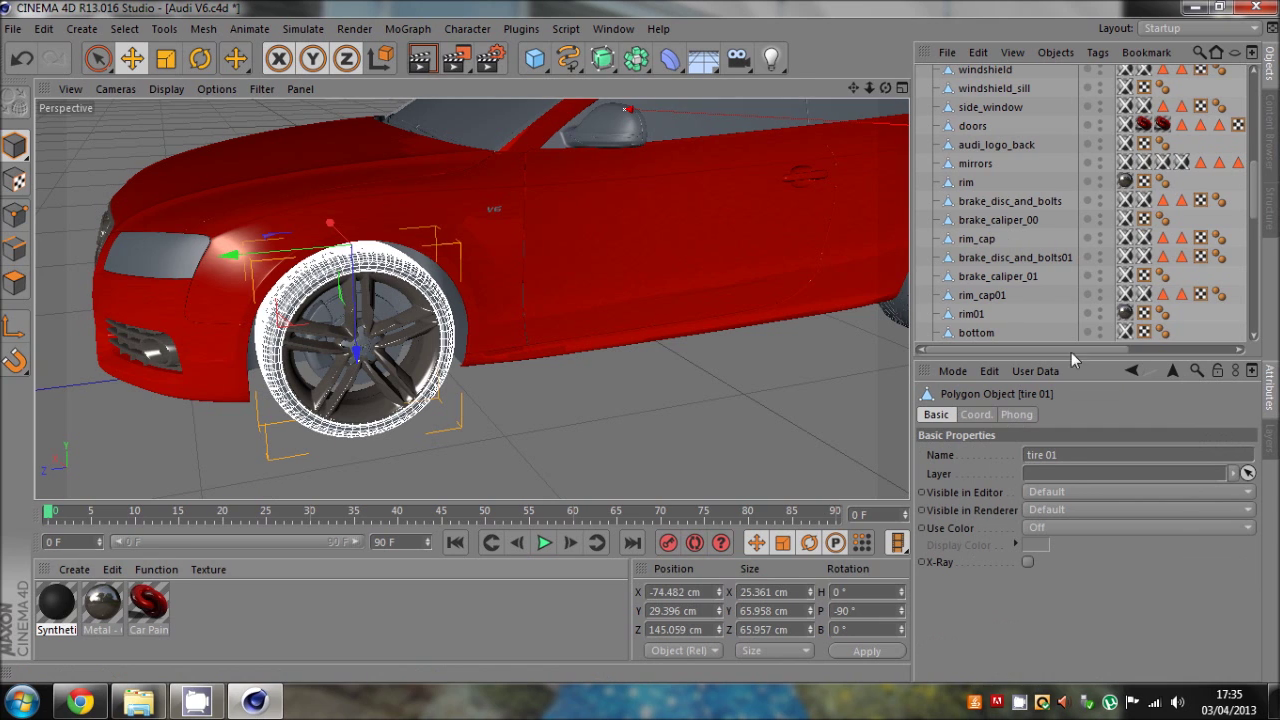
scroll(1071, 352, down, 1)
scroll(1088, 71, up, 8)
drag(1088, 71, 1126, 94)
click(1187, 147)
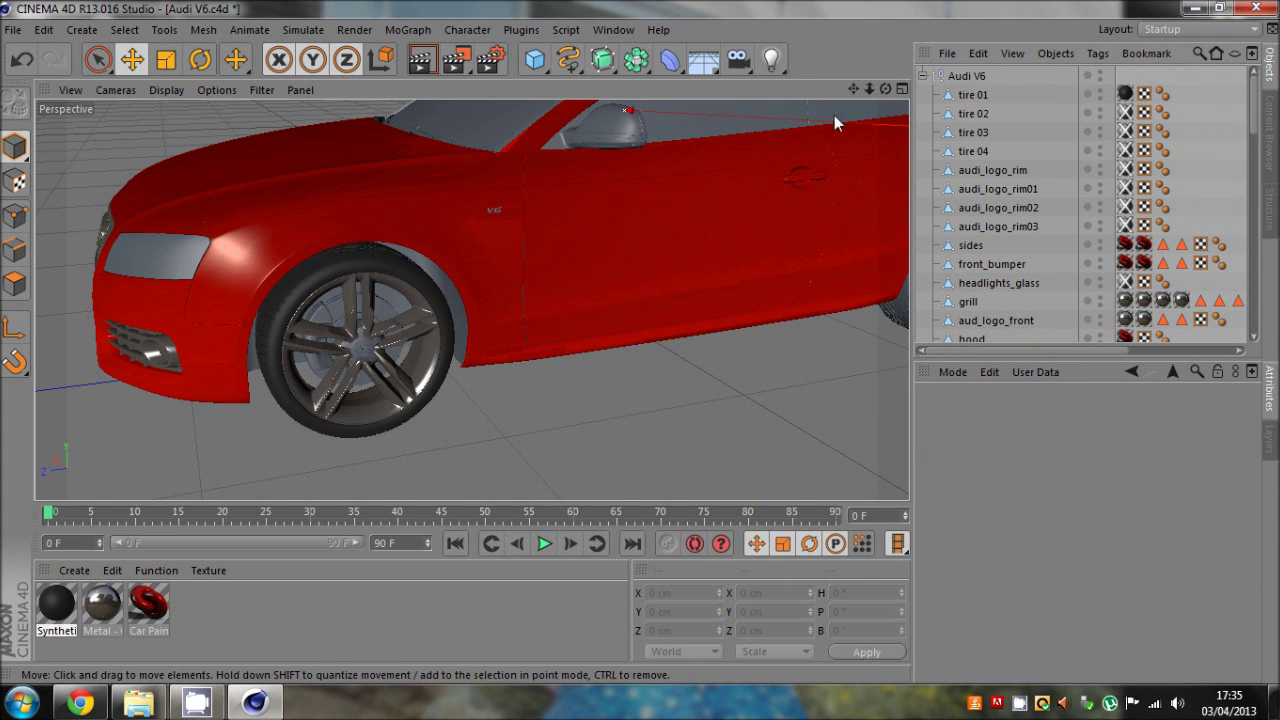
- Inspect the front tire from a low angle and set the rubber material's color to pure black, RGB 0, 0, 0
drag(887, 89, 639, 341)
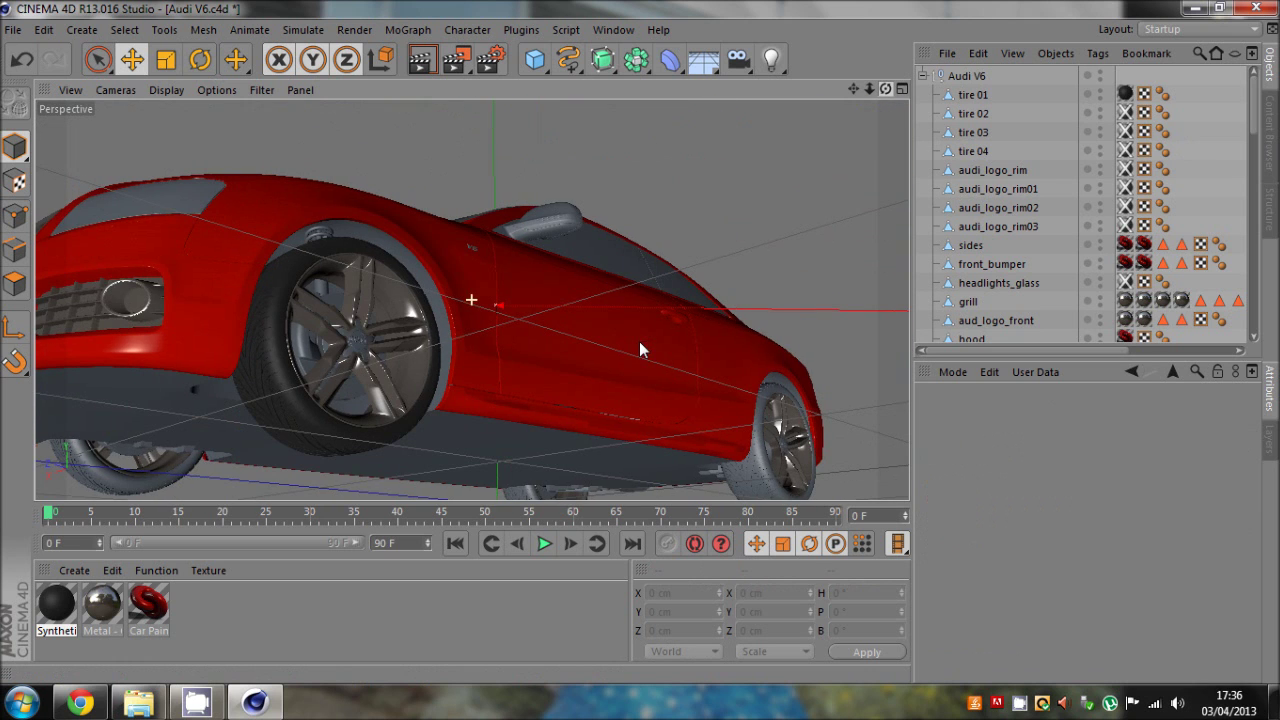
scroll(243, 450, up, 6)
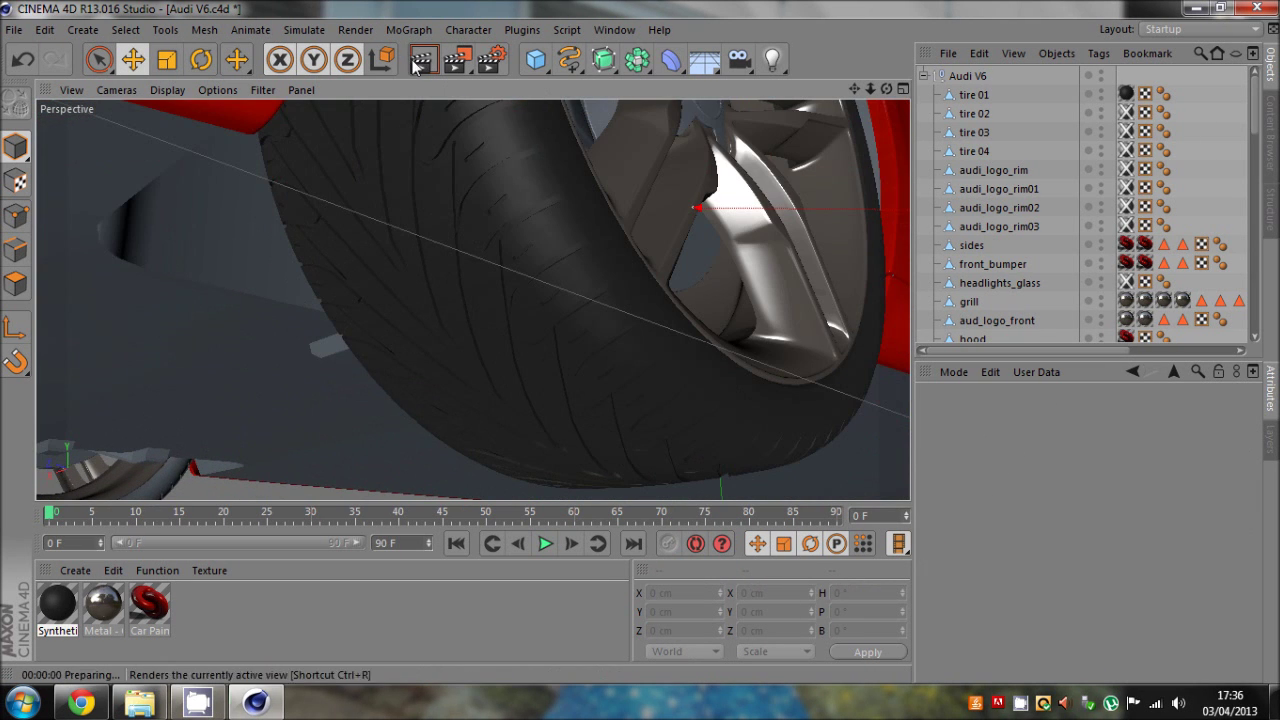
drag(870, 92, 640, 347)
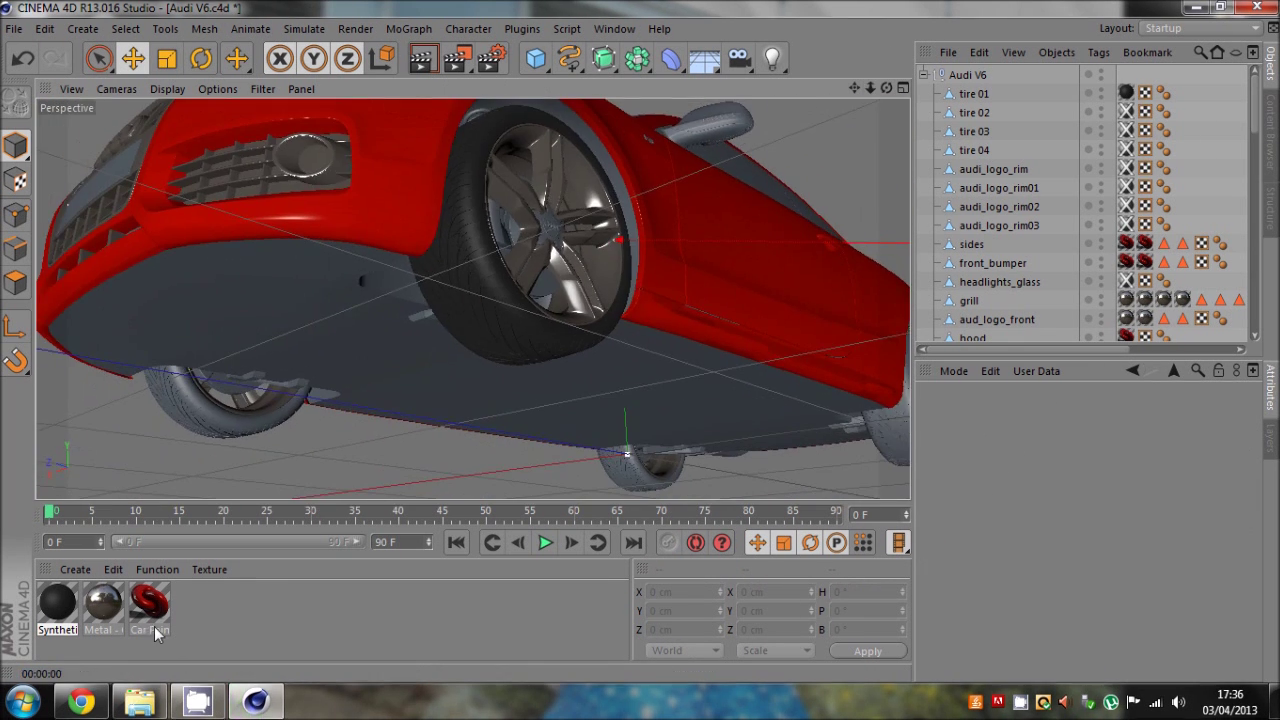
double_click(60, 604)
click(500, 232)
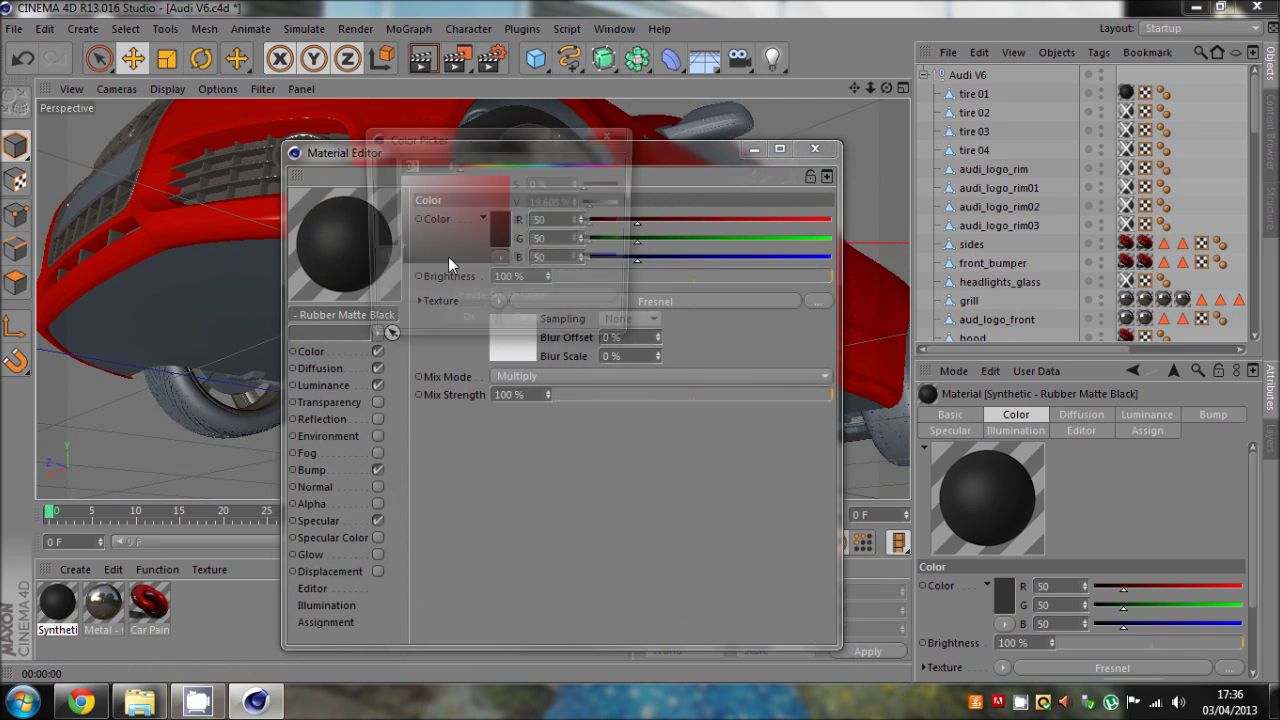
drag(448, 256, 375, 283)
click(472, 318)
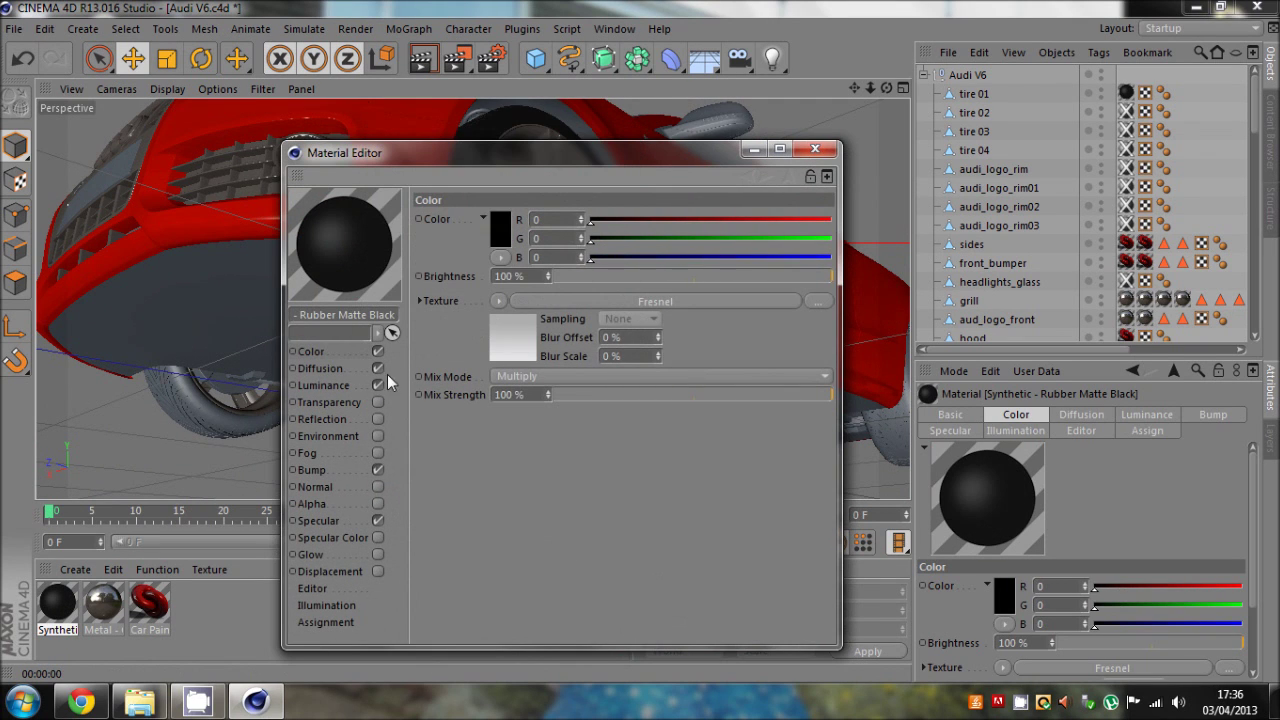
- Lower the rubber material's luminance brightness to 0 % and render the view to check the tire
click(341, 387)
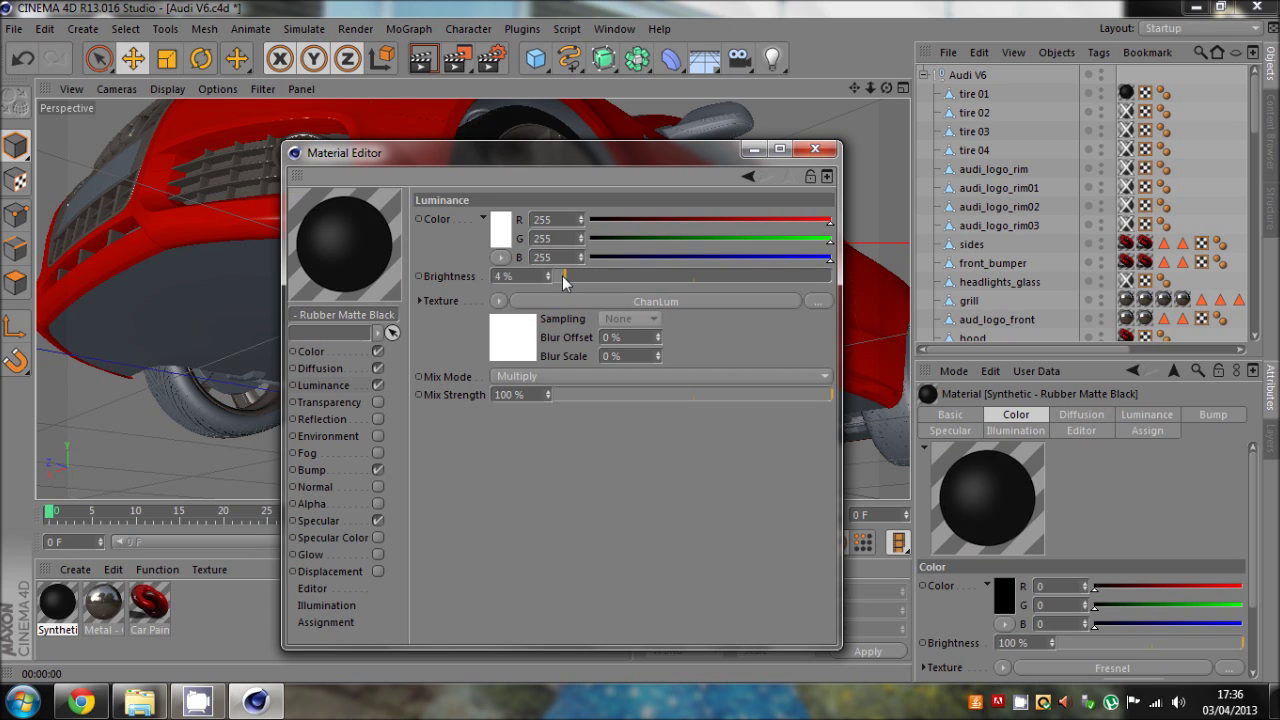
drag(562, 277, 553, 277)
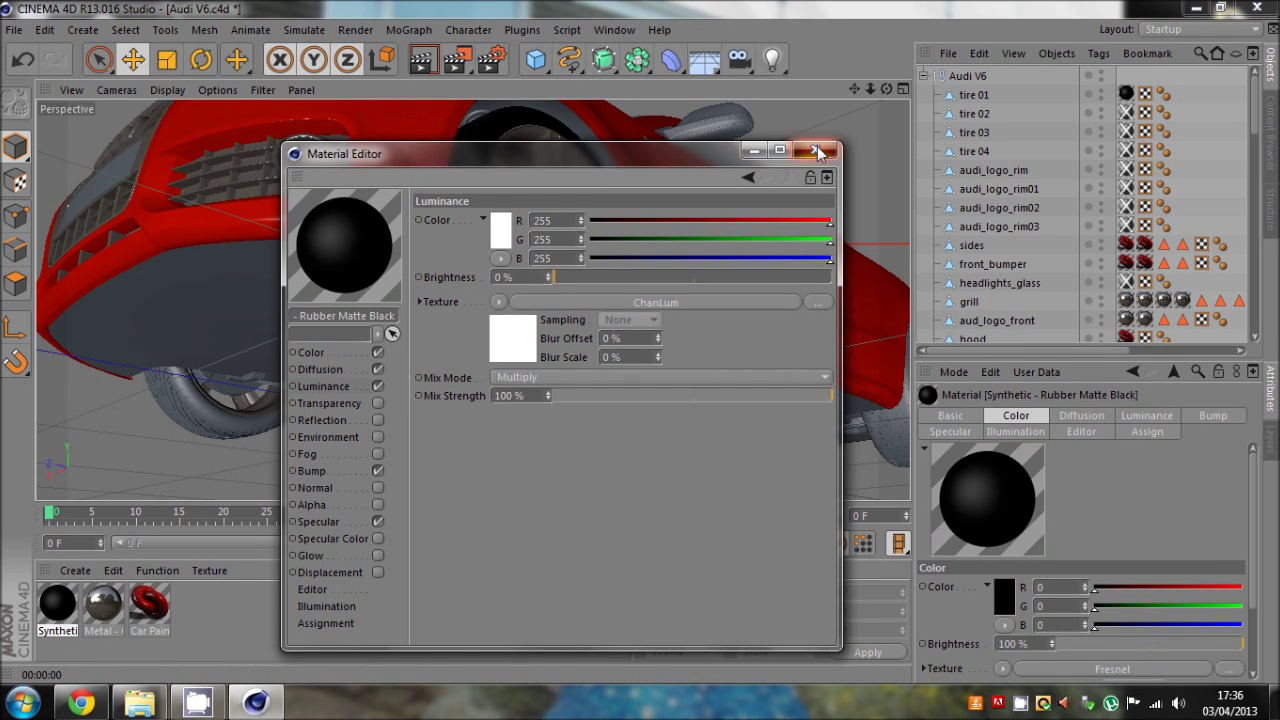
click(817, 152)
click(430, 70)
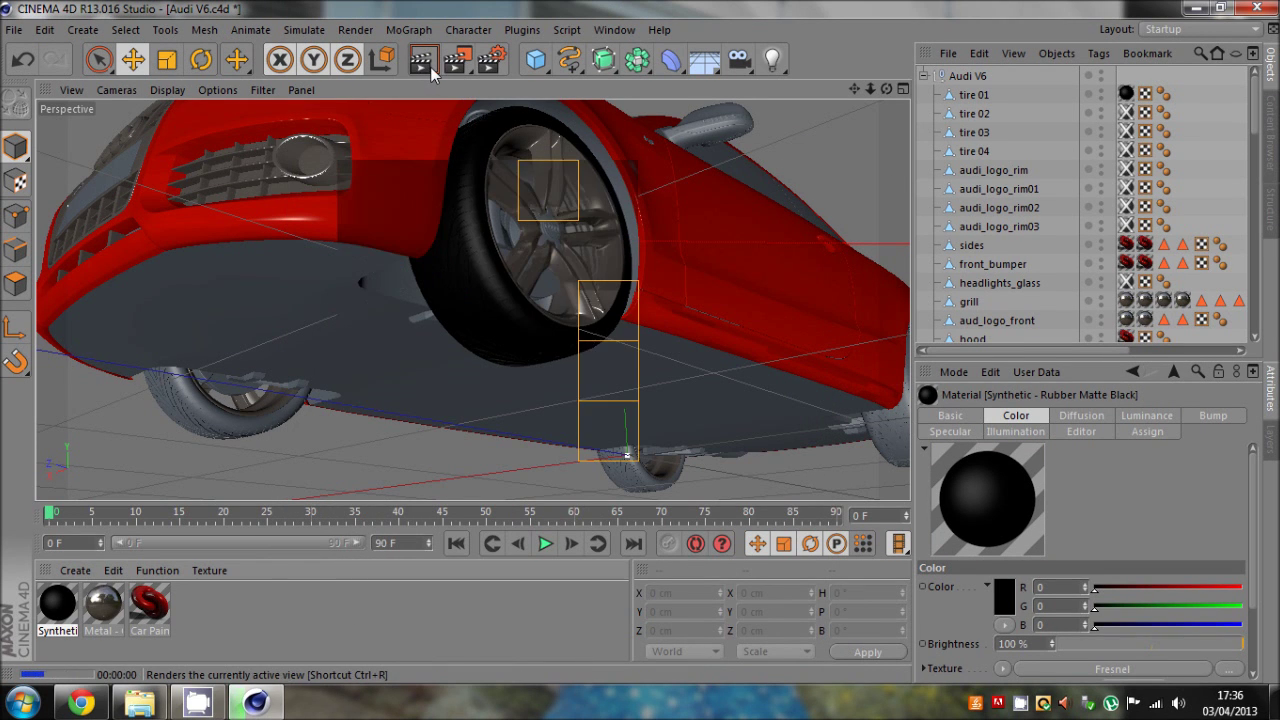
- Assign the black rubber material to the texture tags of tire 02, tire 03 and tire 04
mouse_move(885, 91)
mouse_down()
mouse_move(641, 342)
mouse_move(885, 91)
mouse_move(870, 103)
mouse_up()
click(817, 321)
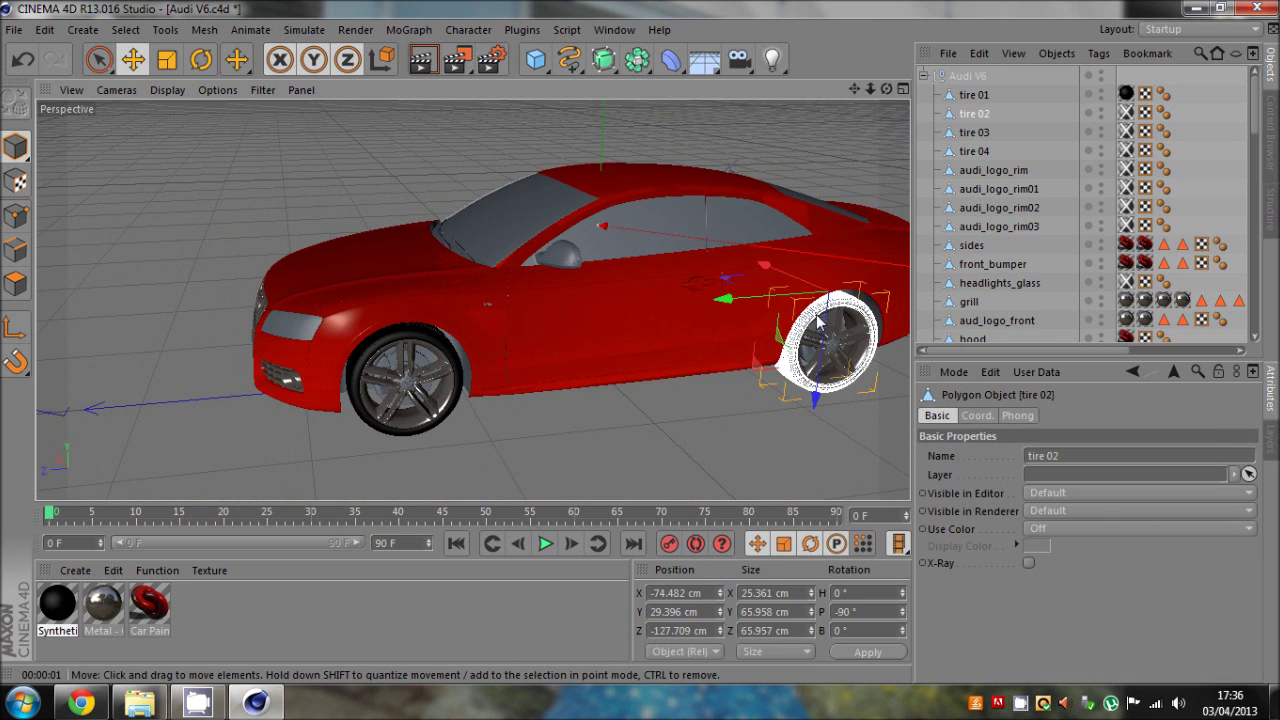
drag(1115, 118, 1121, 114)
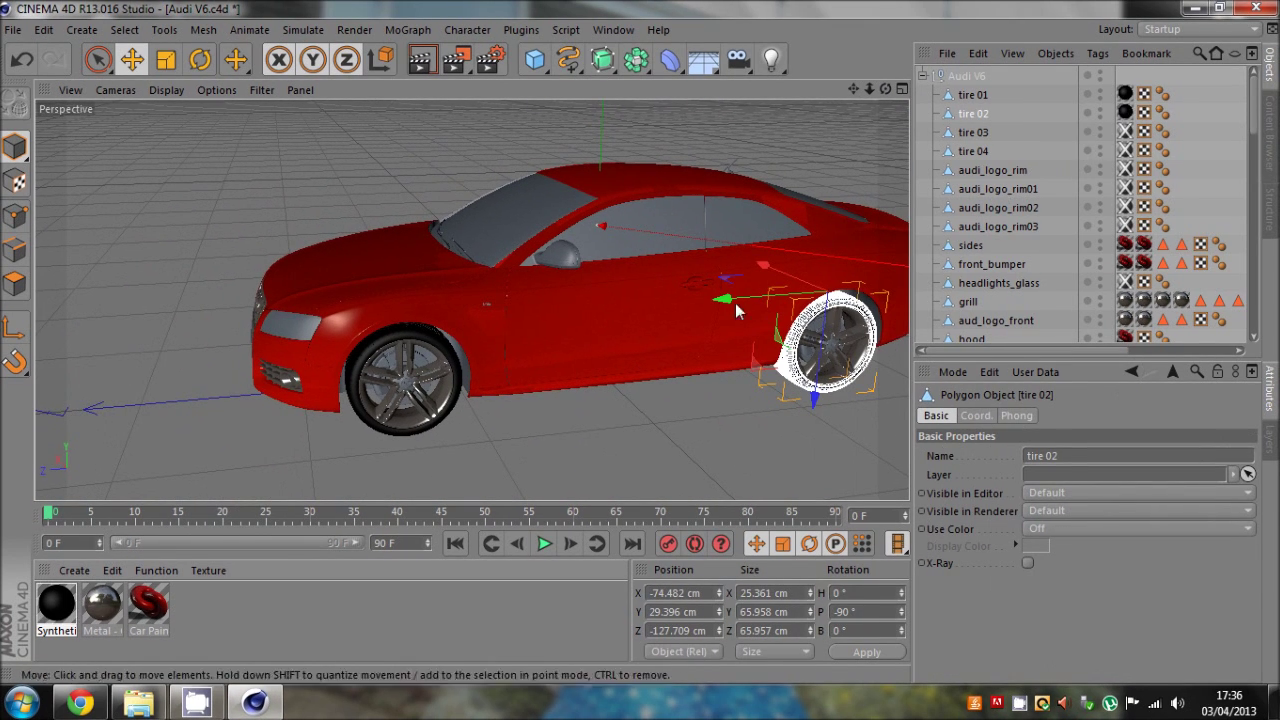
drag(61, 608, 1126, 151)
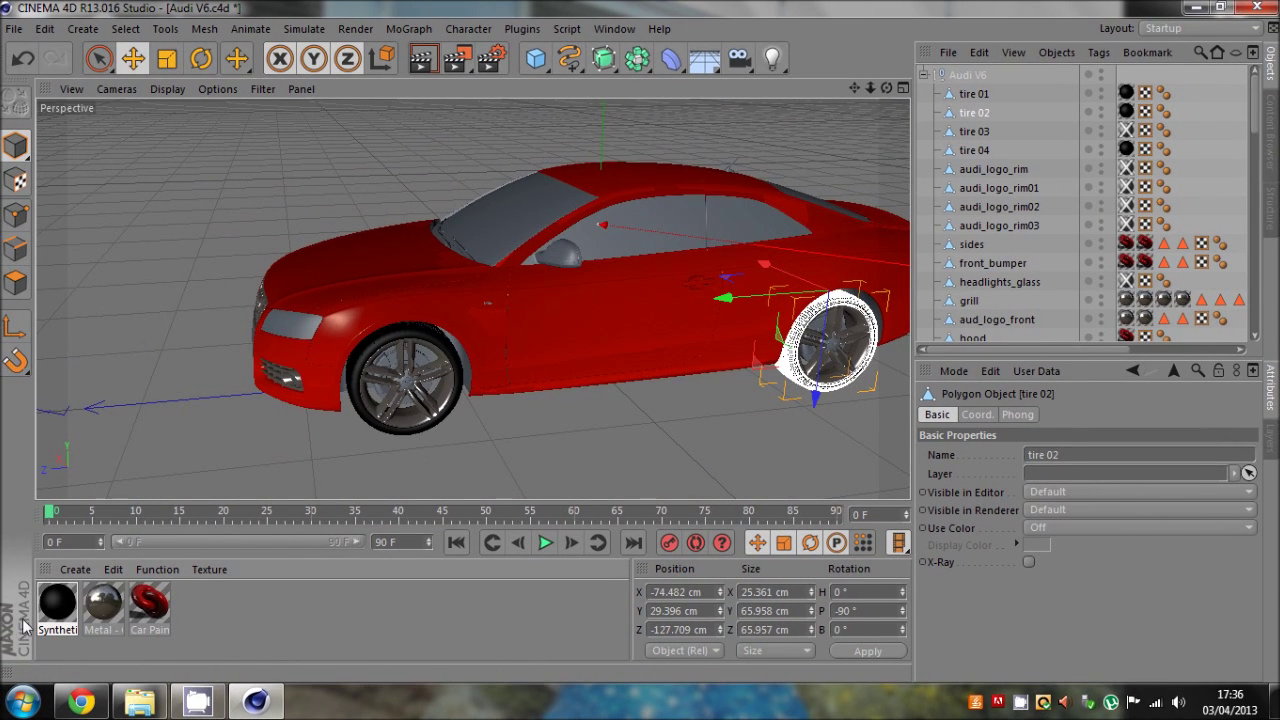
click(1177, 155)
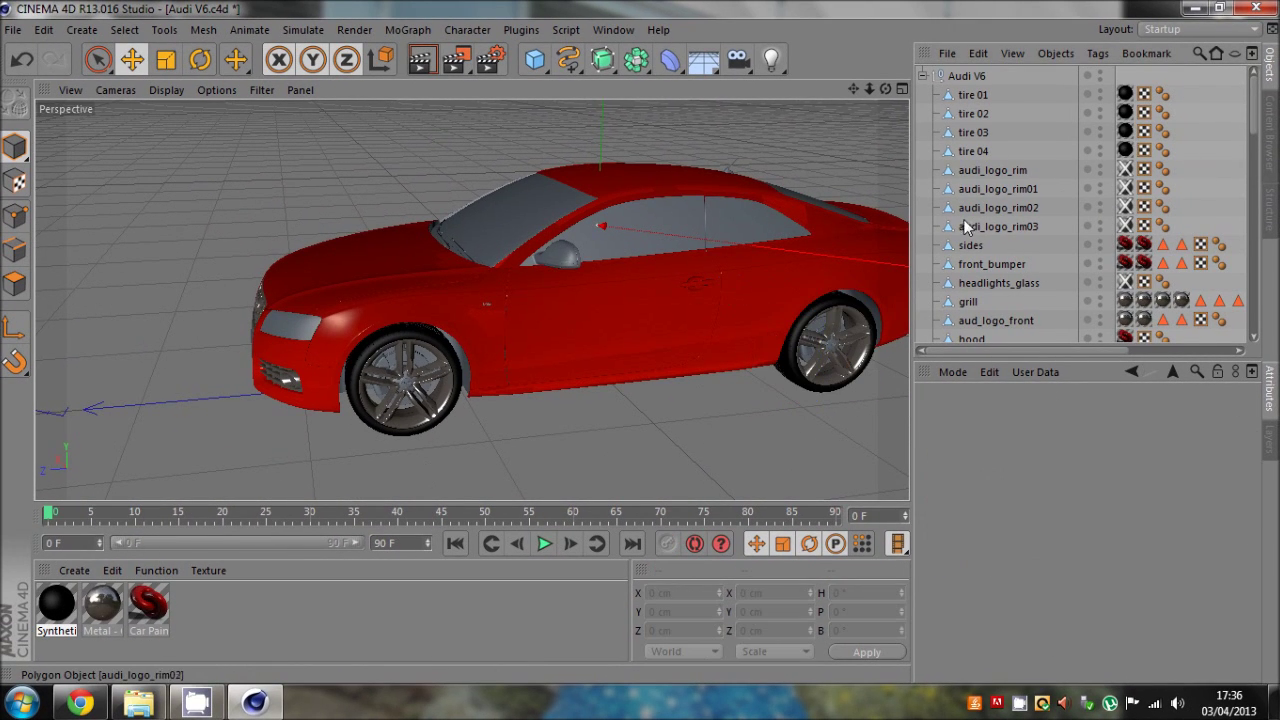
- Create a new glass material with specular disabled and transparency enabled at 95 % brightness
drag(885, 89, 639, 341)
double_click(221, 630)
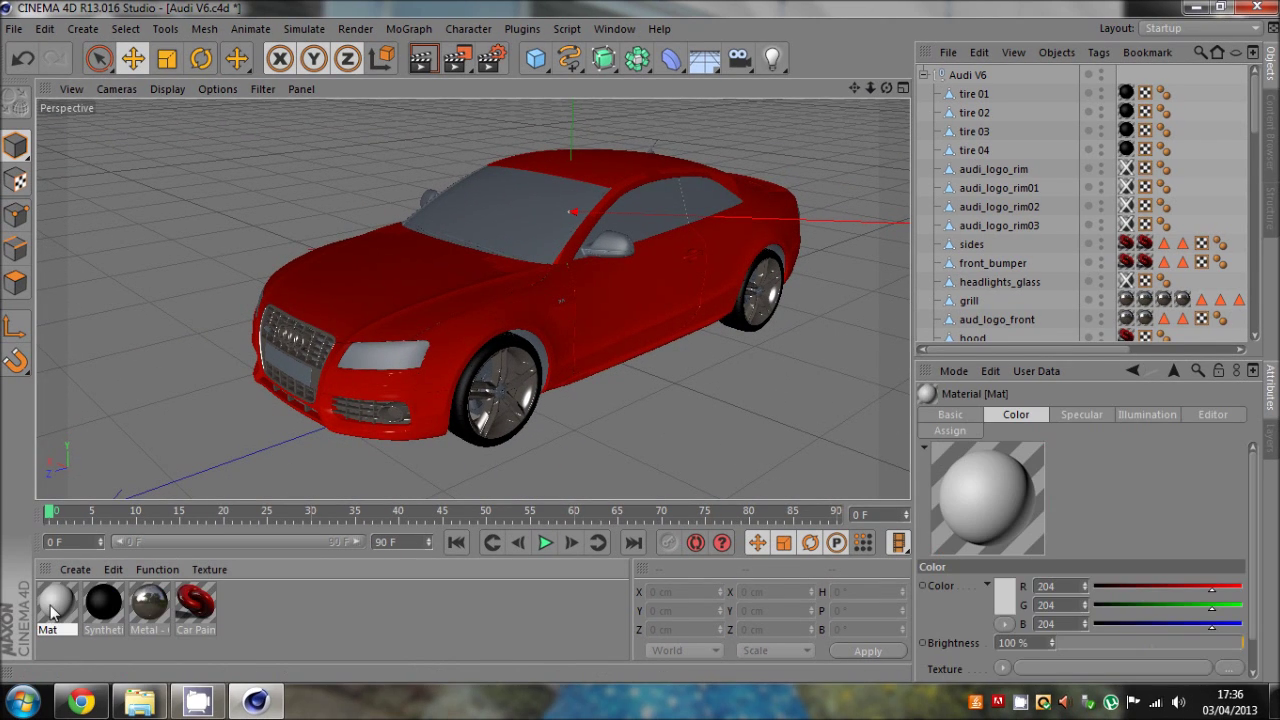
double_click(57, 602)
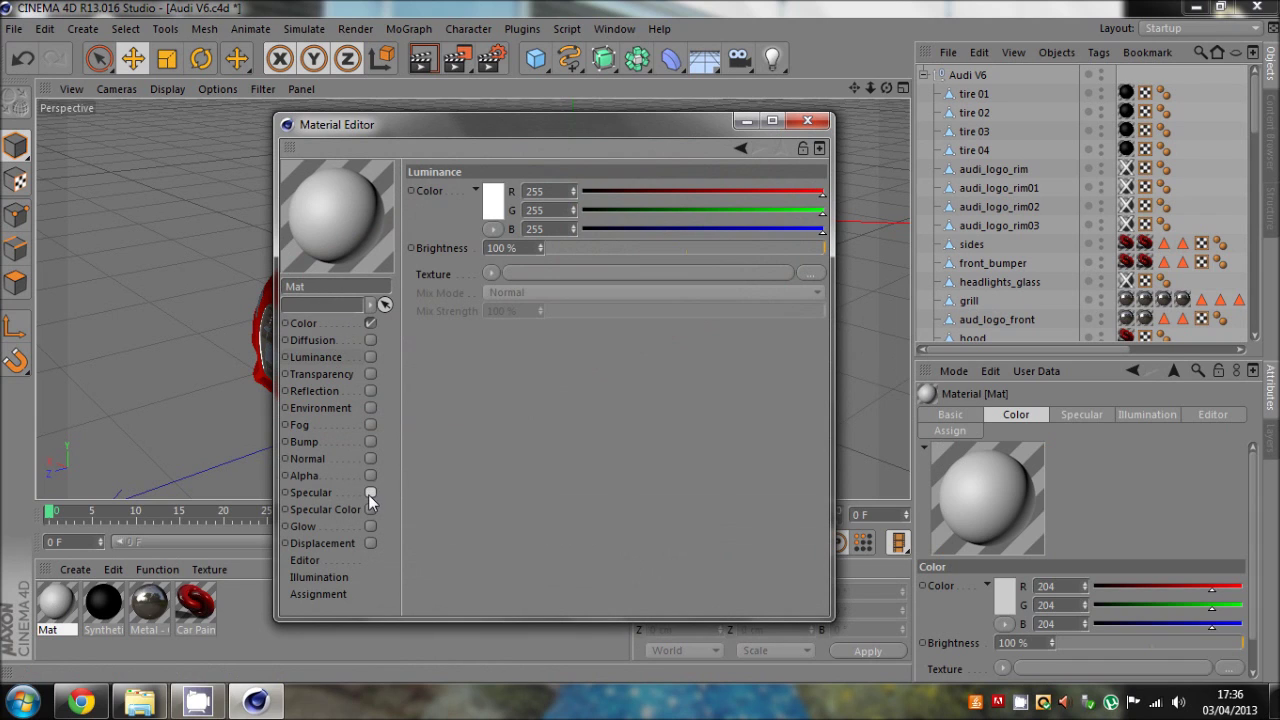
click(369, 493)
click(369, 375)
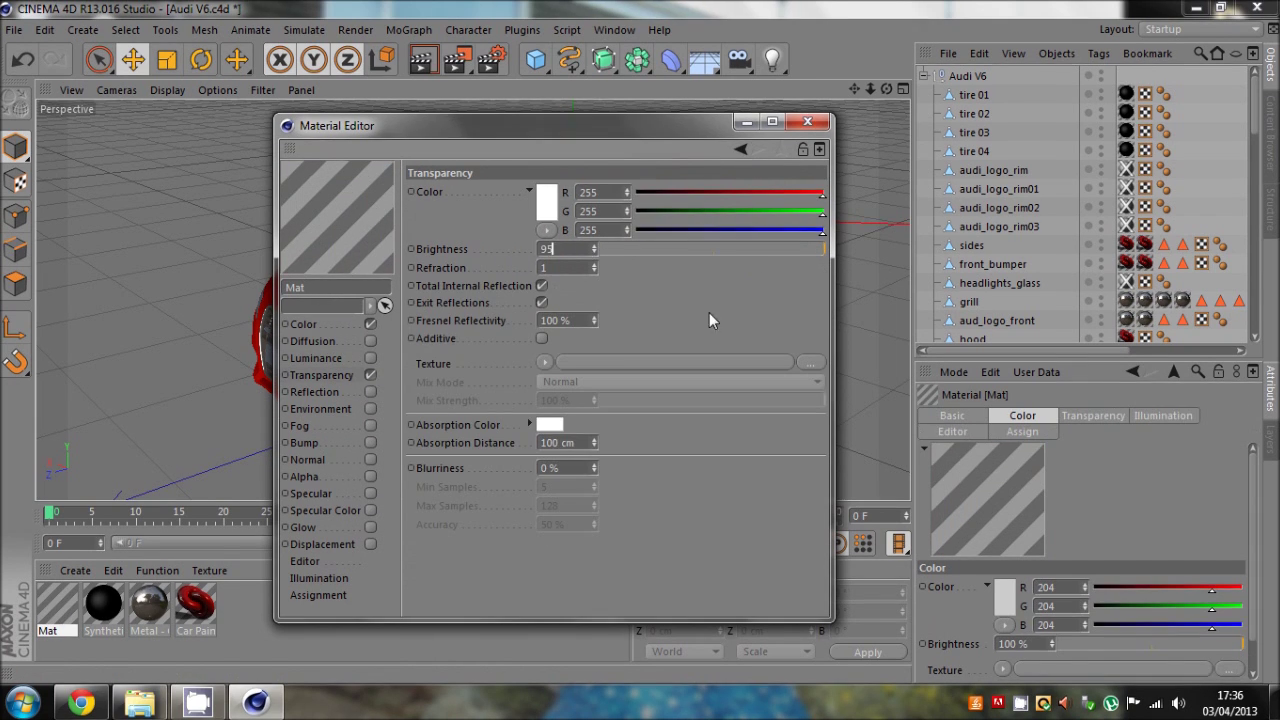
click(808, 121)
- Assign the transparent Mat material to both texture tags of the windshield
click(555, 223)
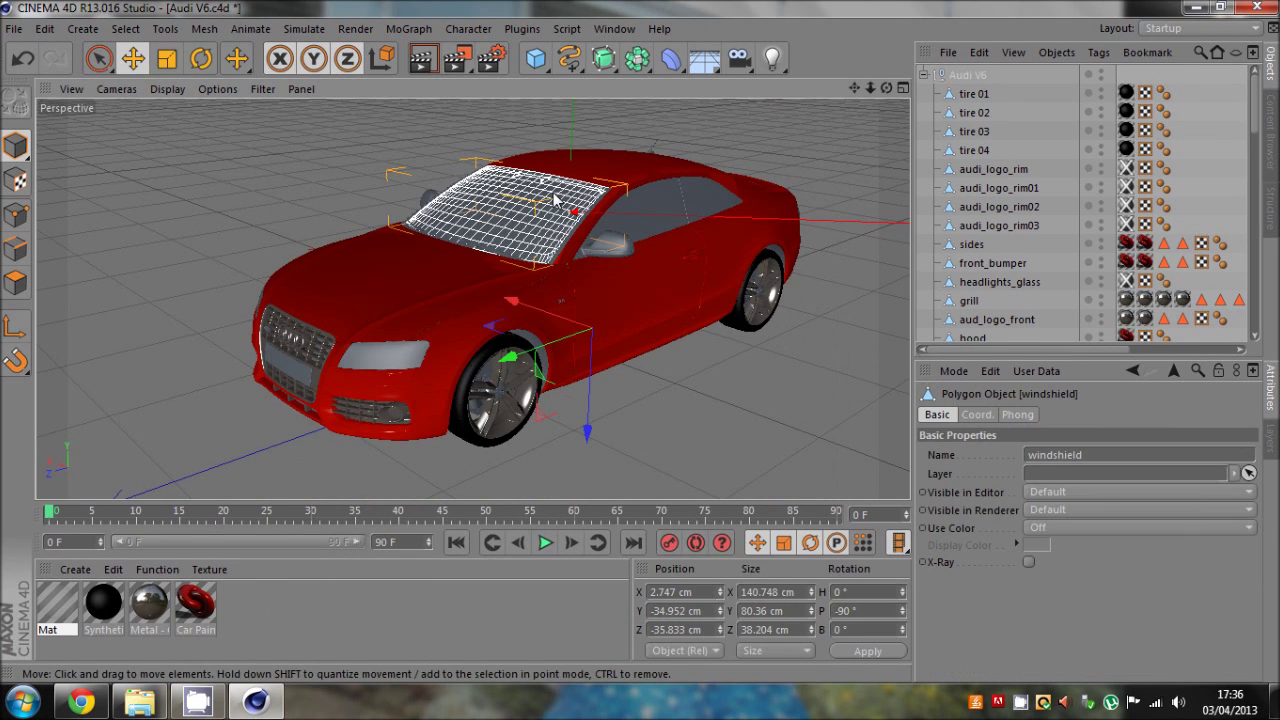
scroll(1041, 186, down, 4)
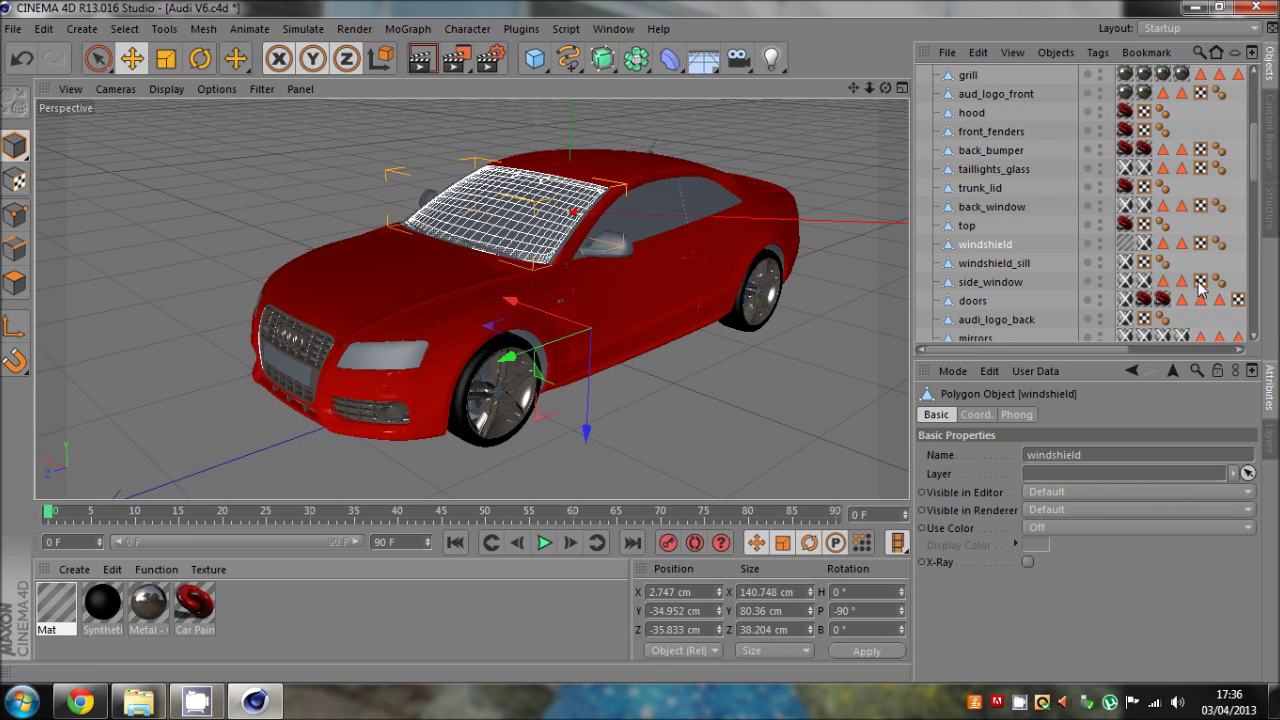
drag(1154, 248, 1142, 247)
click(982, 265)
drag(61, 607, 1126, 330)
- Assign the transparent Mat material to both side_window texture tags and to the first texture tag of the doors
click(988, 283)
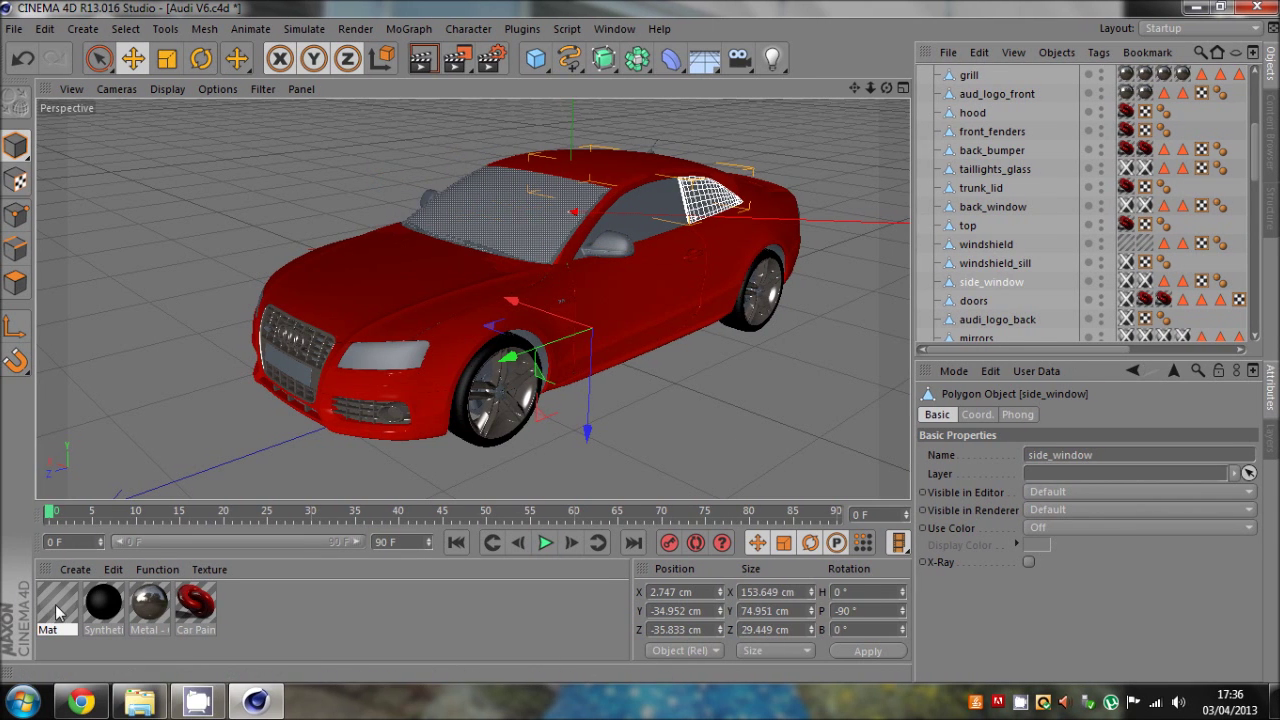
drag(57, 604, 1126, 286)
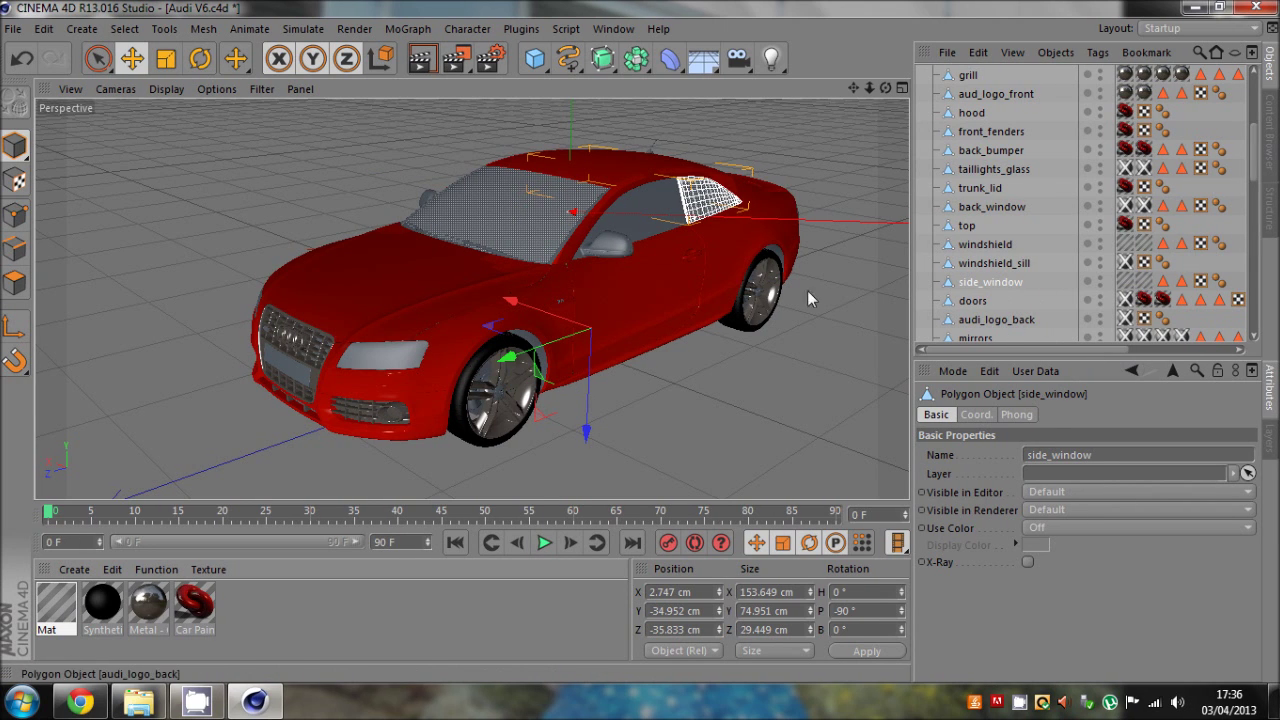
click(660, 210)
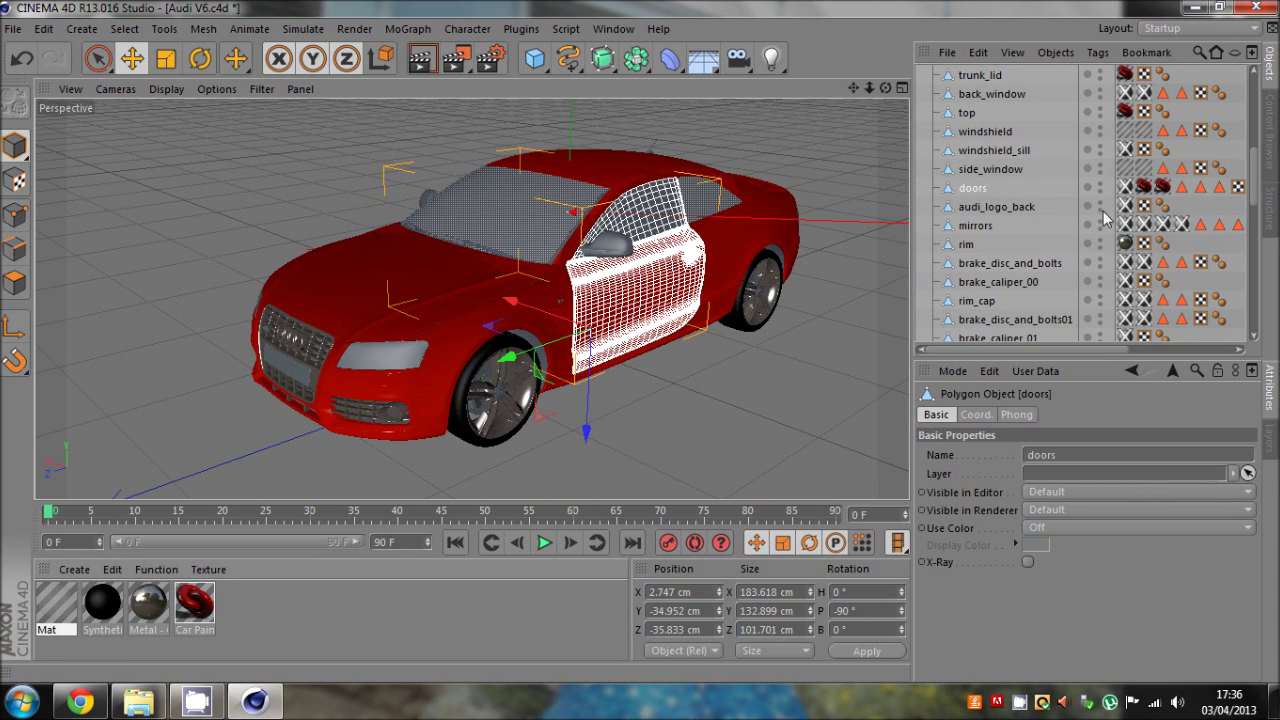
click(1211, 210)
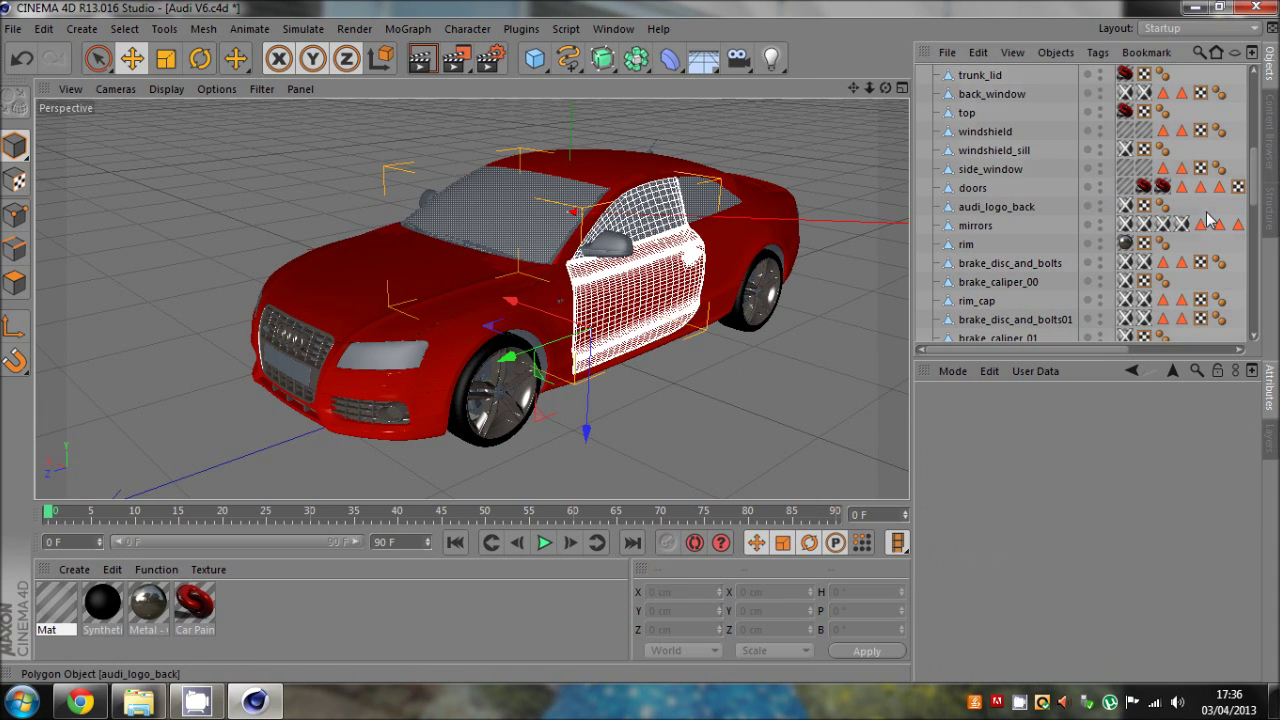
- Select the headlights_glass object at the car's front and assign the transparent Mat material to its texture tag
mouse_move(887, 89)
mouse_down()
mouse_move(639, 341)
mouse_move(887, 89)
mouse_up()
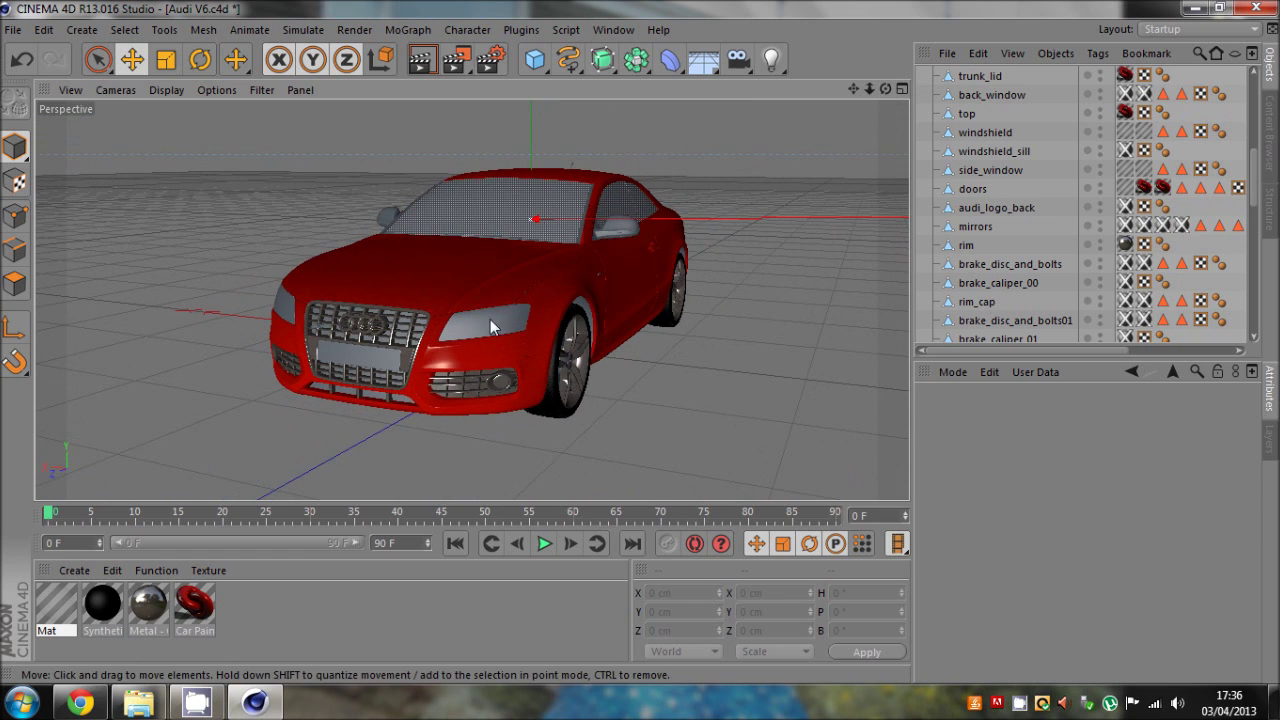
click(490, 319)
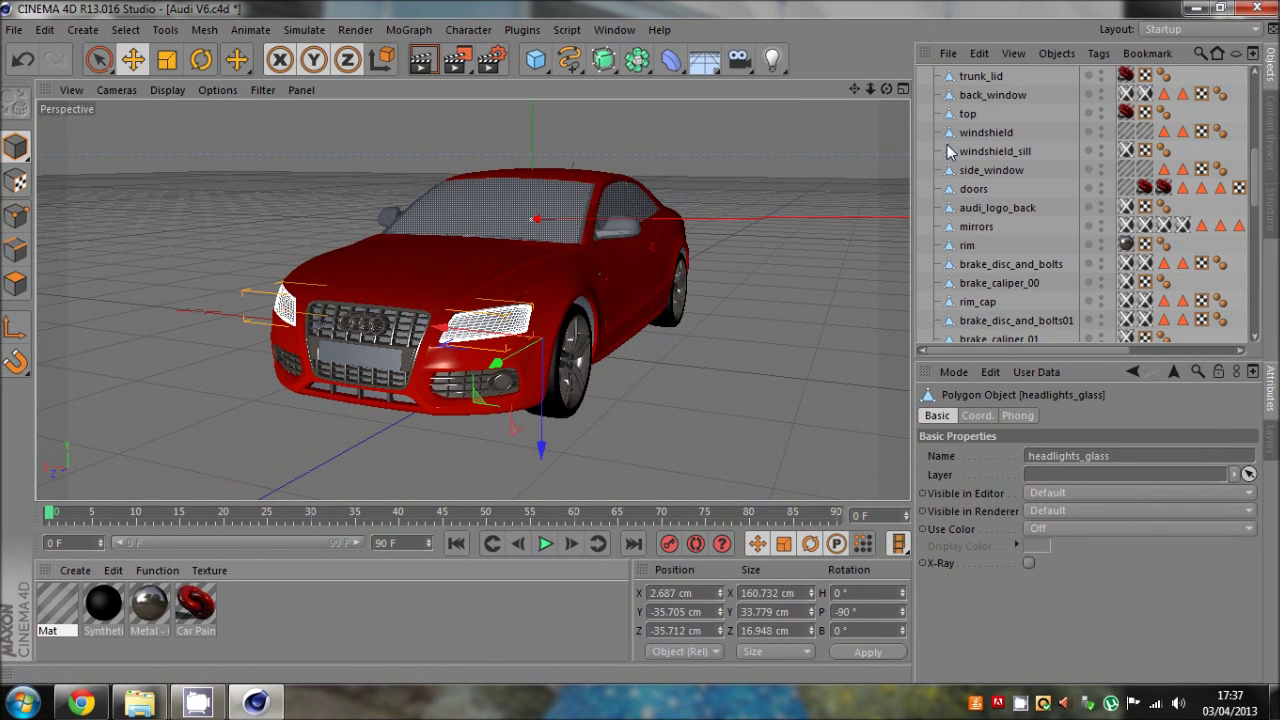
scroll(990, 66, up, 1)
scroll(988, 338, down, 10)
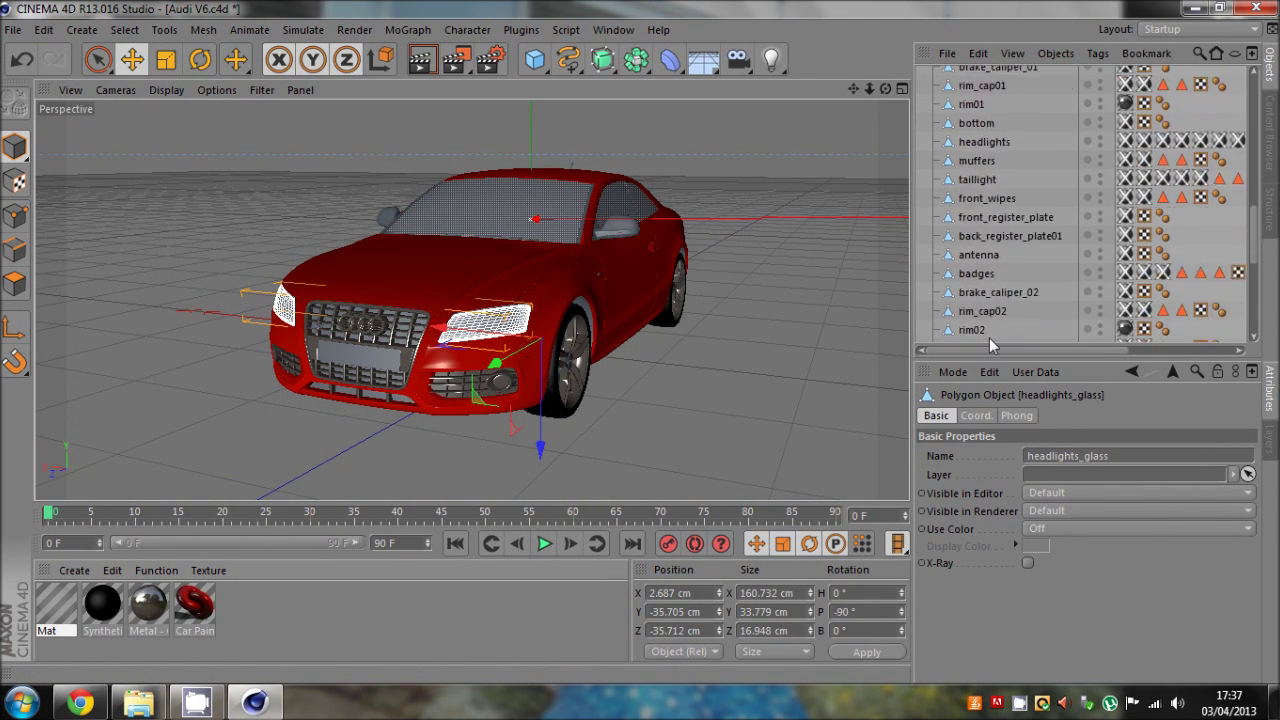
scroll(994, 67, up, 10)
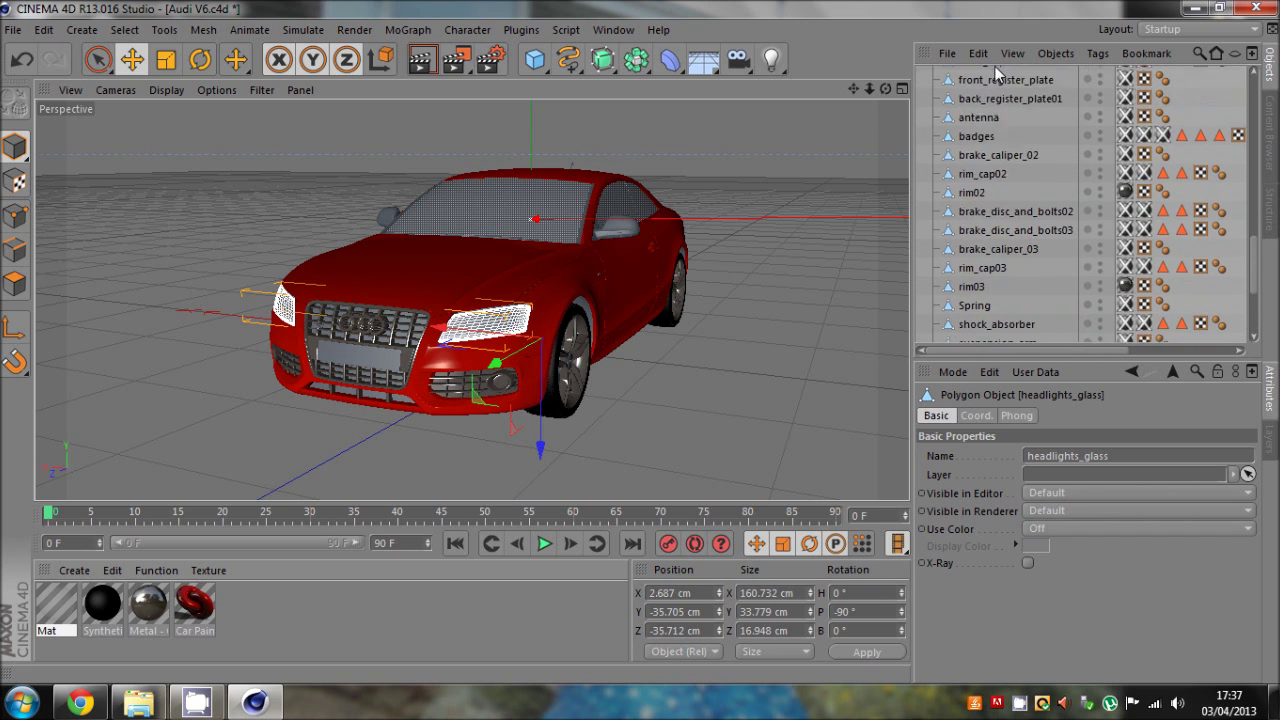
scroll(994, 74, up, 12)
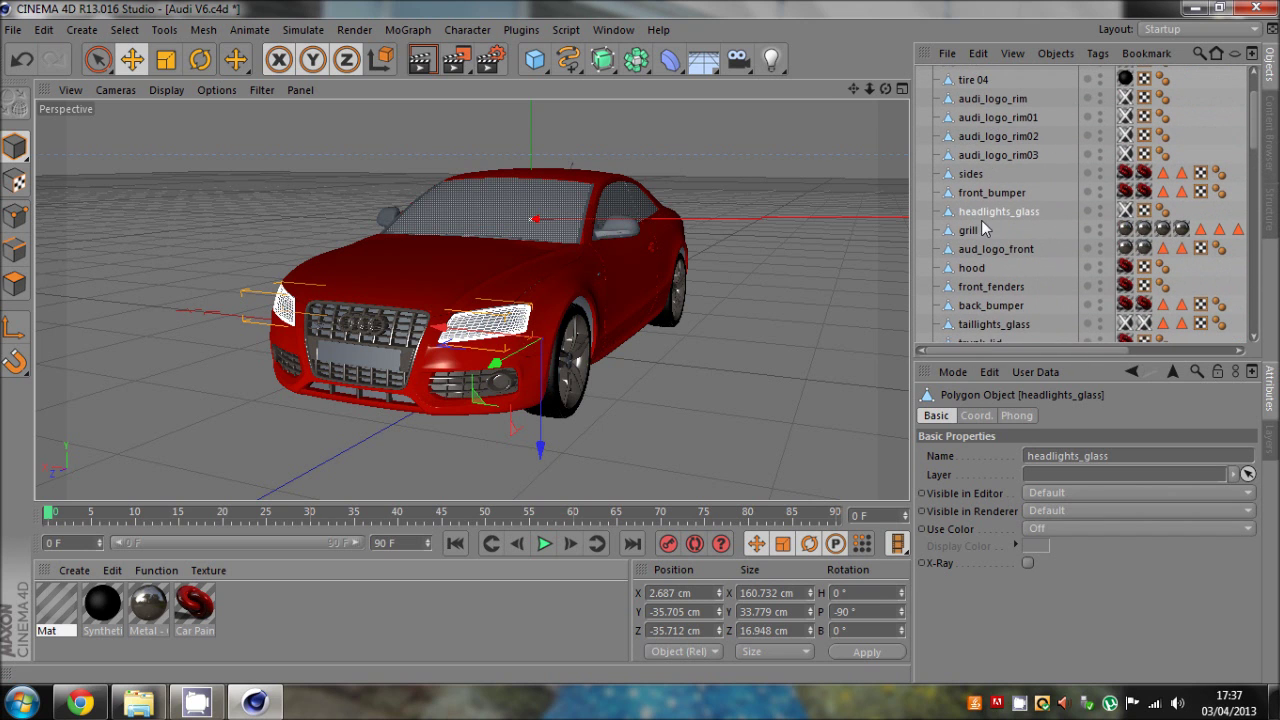
- Select taillights_glass at the car's rear and assign the transparent Mat material to both its texture tags
drag(885, 89, 760, 247)
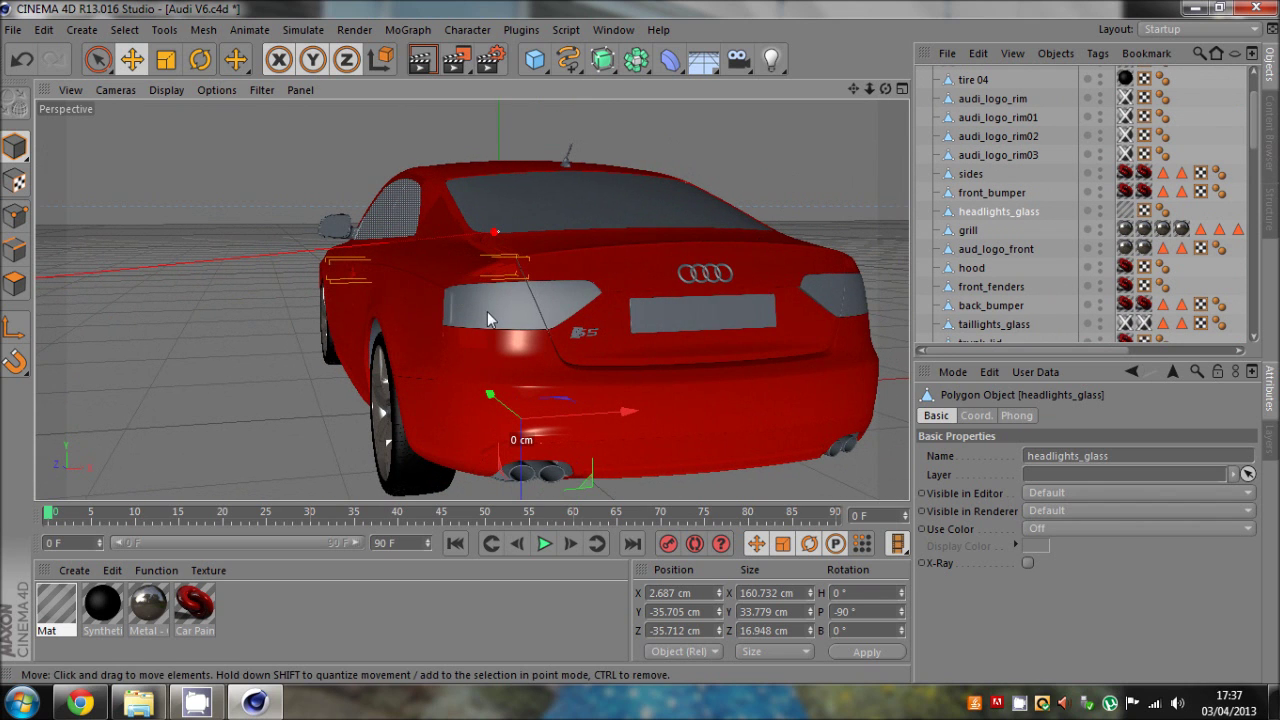
click(487, 311)
scroll(1127, 325, down, 1)
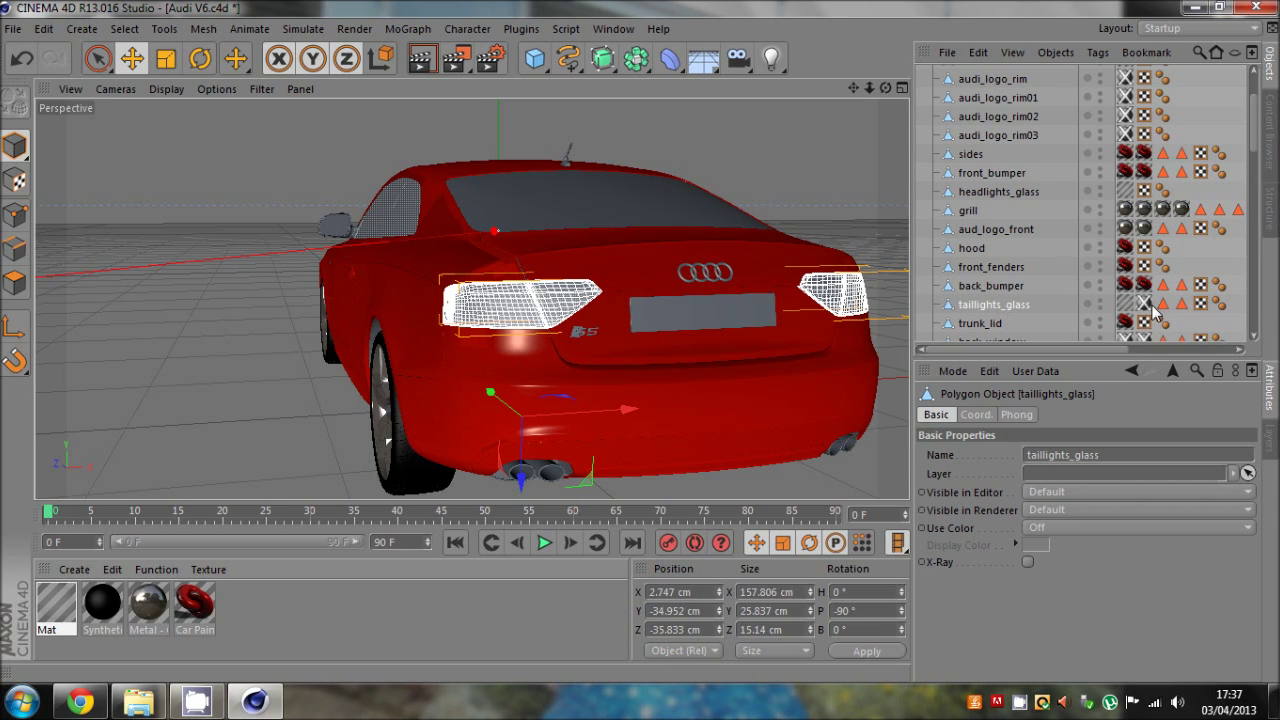
- Select the rear Audi logo, audi_logo_back, and assign the chrome material to its texture tag
click(701, 284)
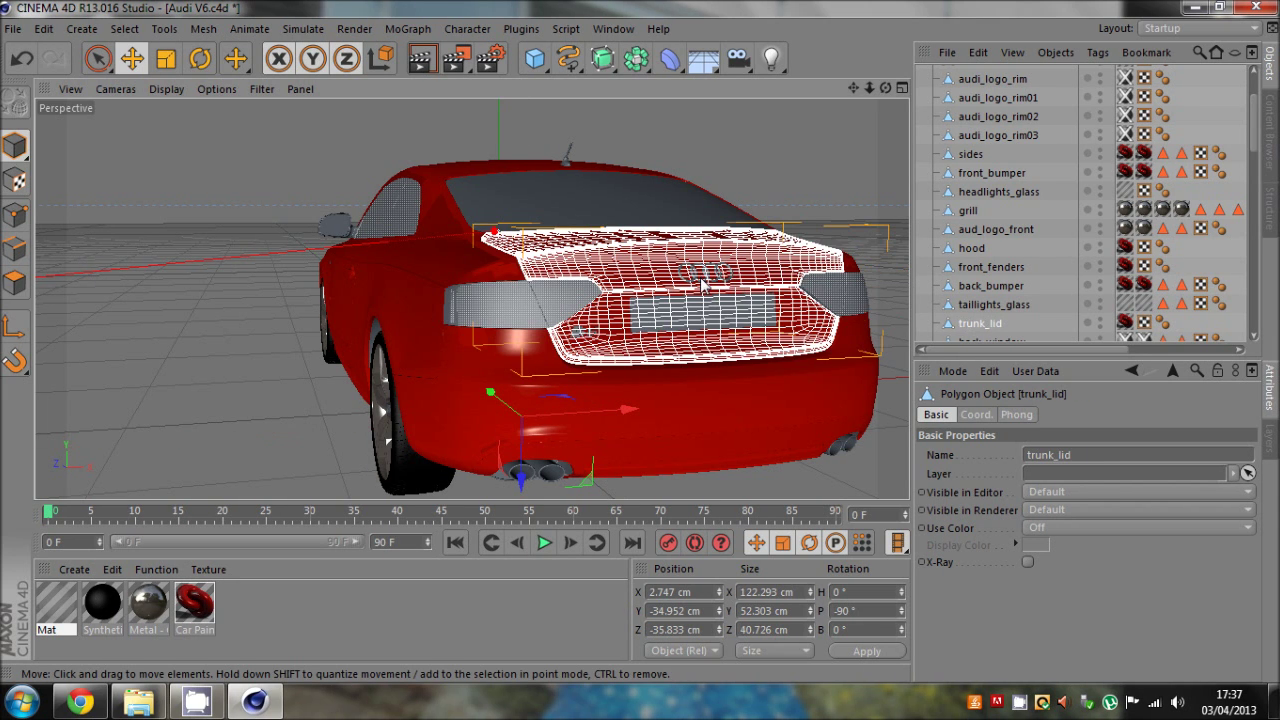
click(701, 284)
scroll(1030, 300, down, 3)
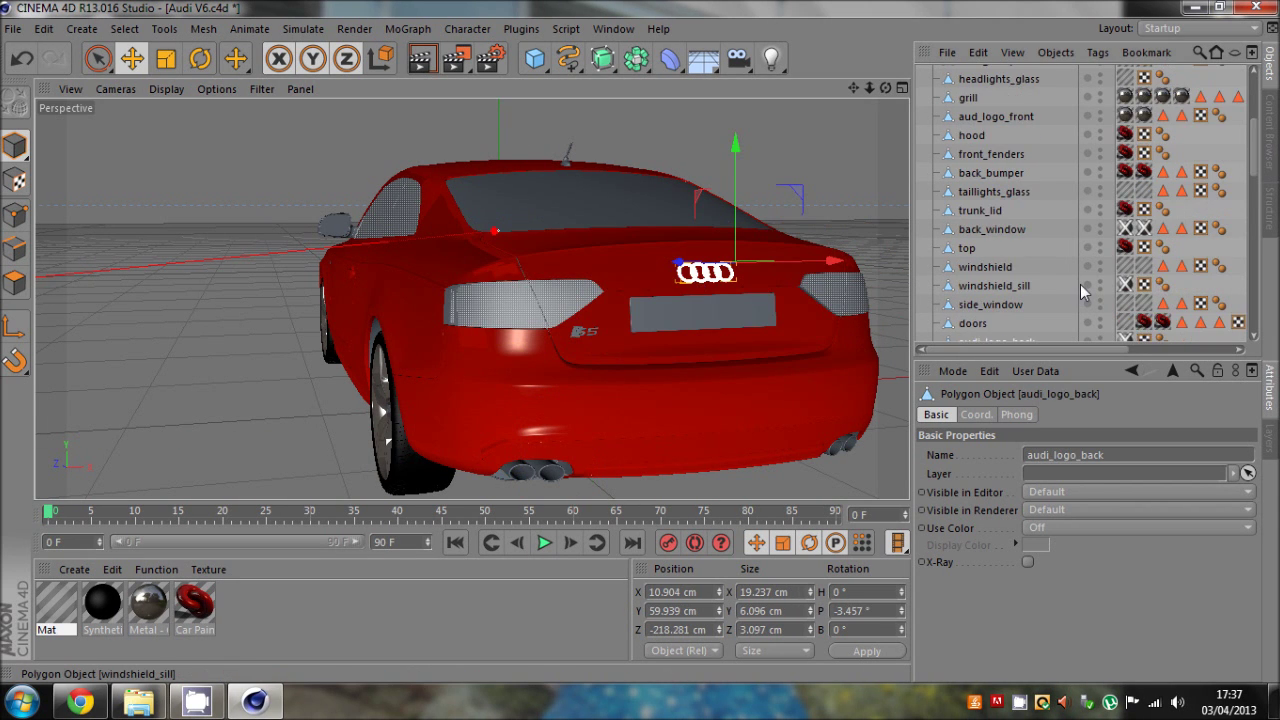
scroll(1250, 250, down, 2)
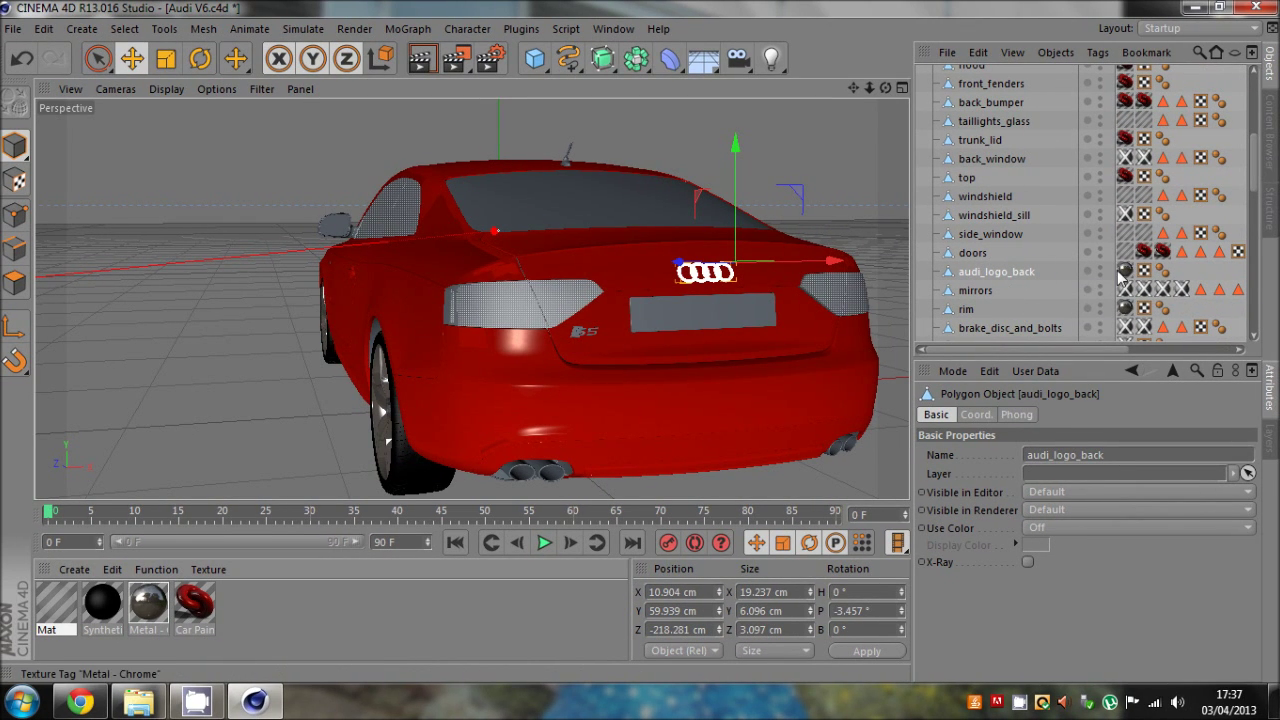
- Select the S5 badges object on the trunk and assign the chrome material to its first texture tag
click(585, 334)
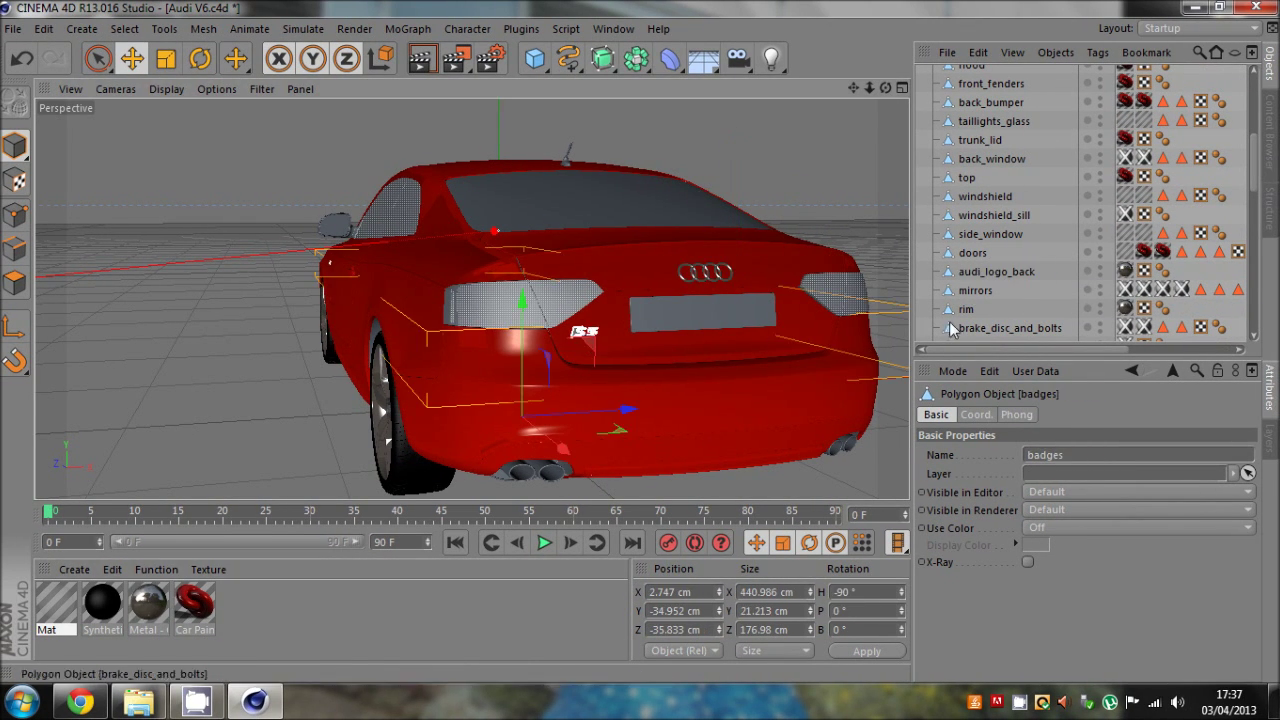
scroll(1005, 300, up, 2)
scroll(1250, 300, down, 10)
scroll(1250, 300, up, 6)
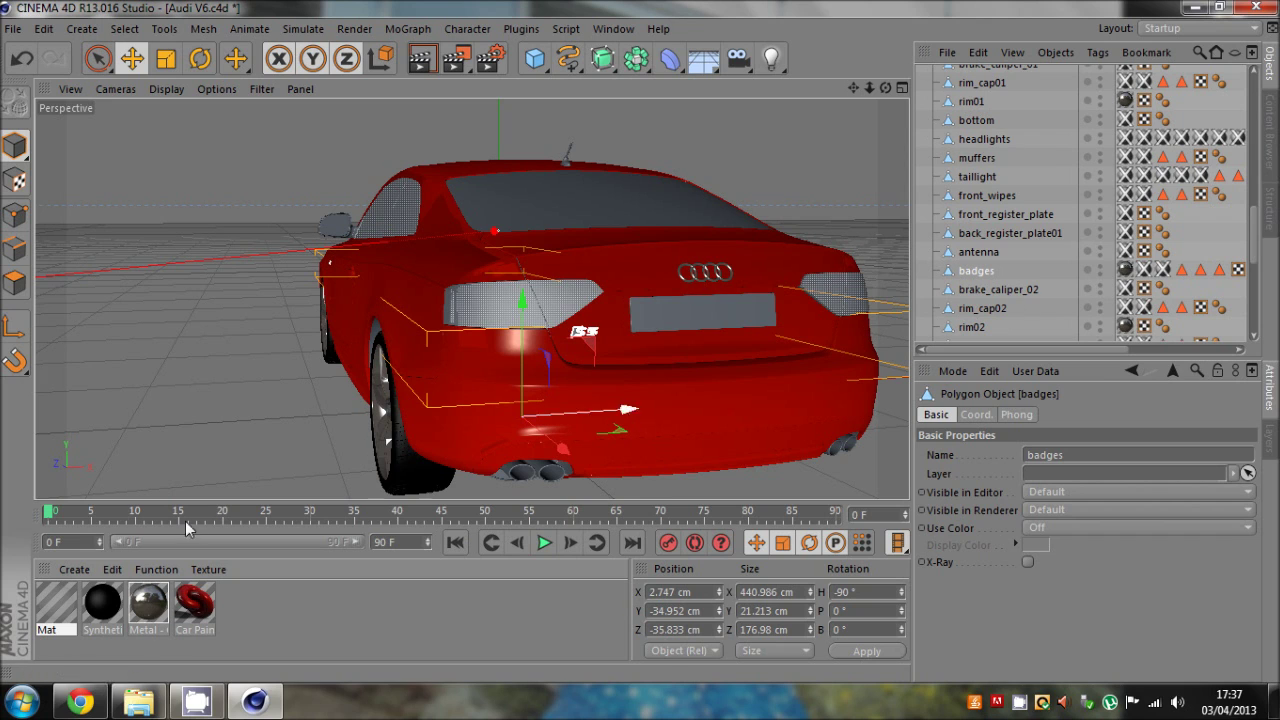
- Assign the chrome material to the badges object's two remaining texture tags and deselect the object
drag(1161, 272, 1162, 272)
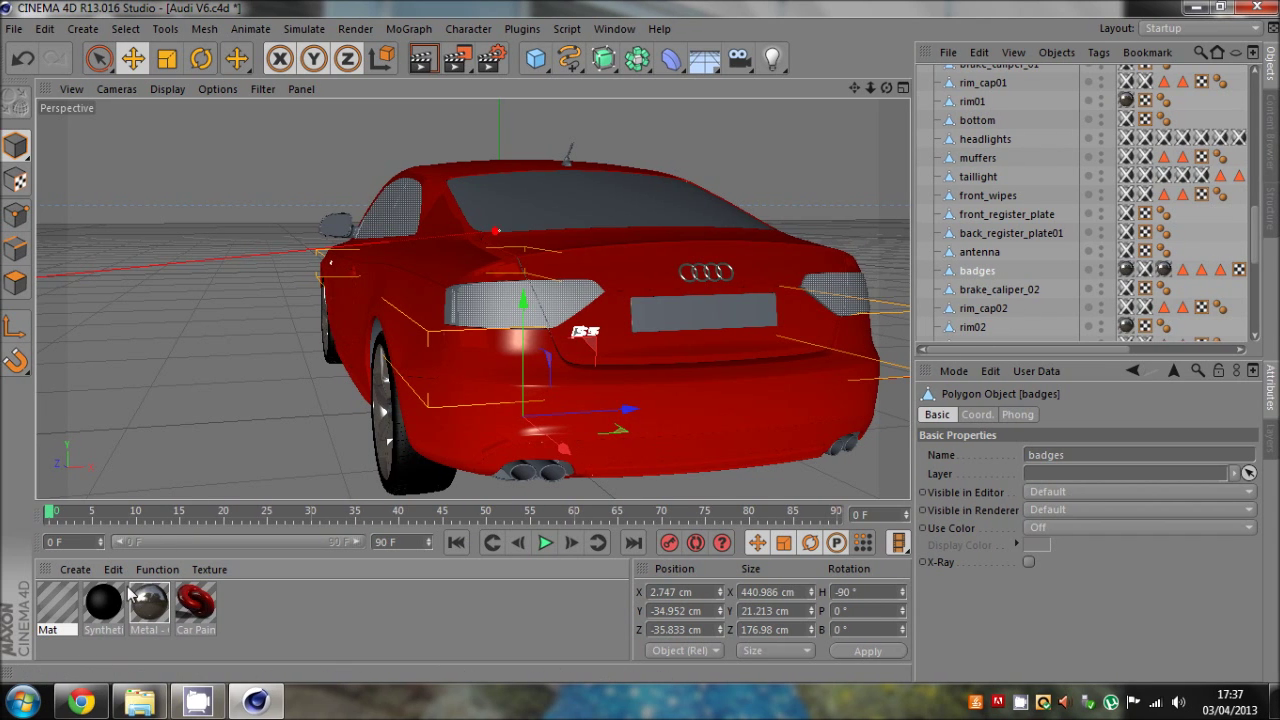
click(1196, 298)
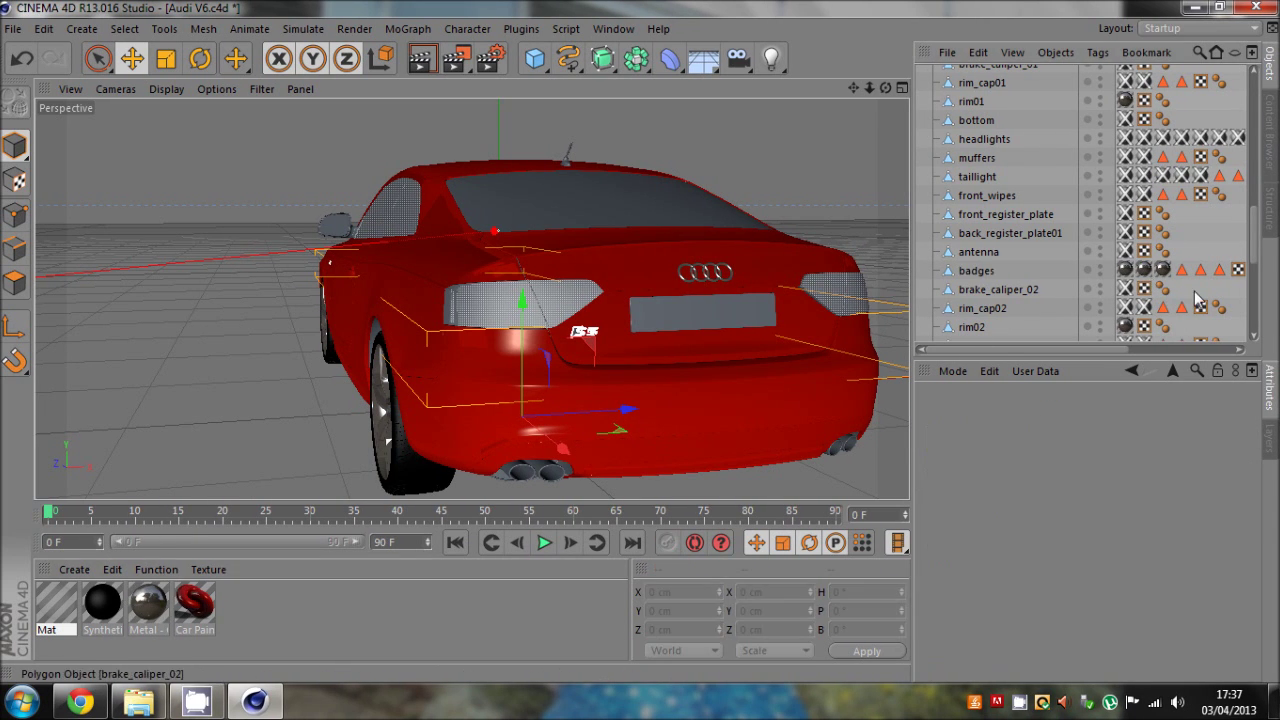
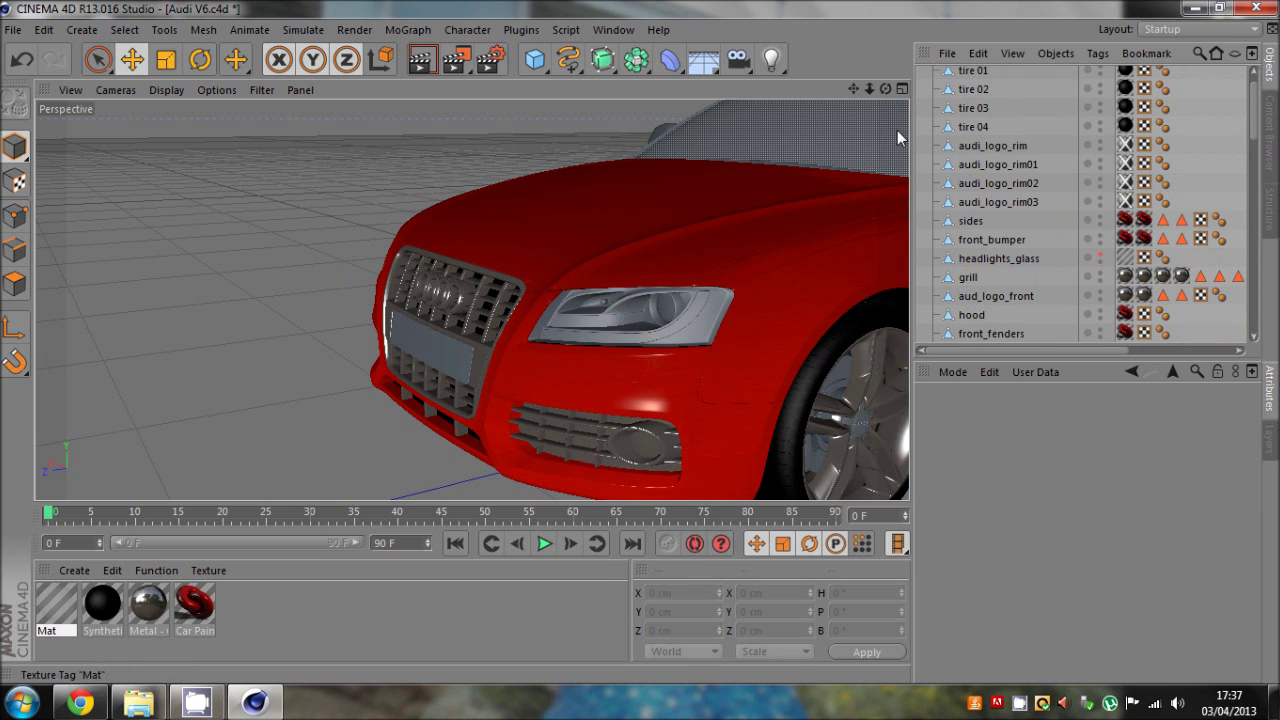
- Select the headlights object at the car's front and assign the chrome material to all of its texture tags
drag(887, 95, 639, 341)
click(725, 301)
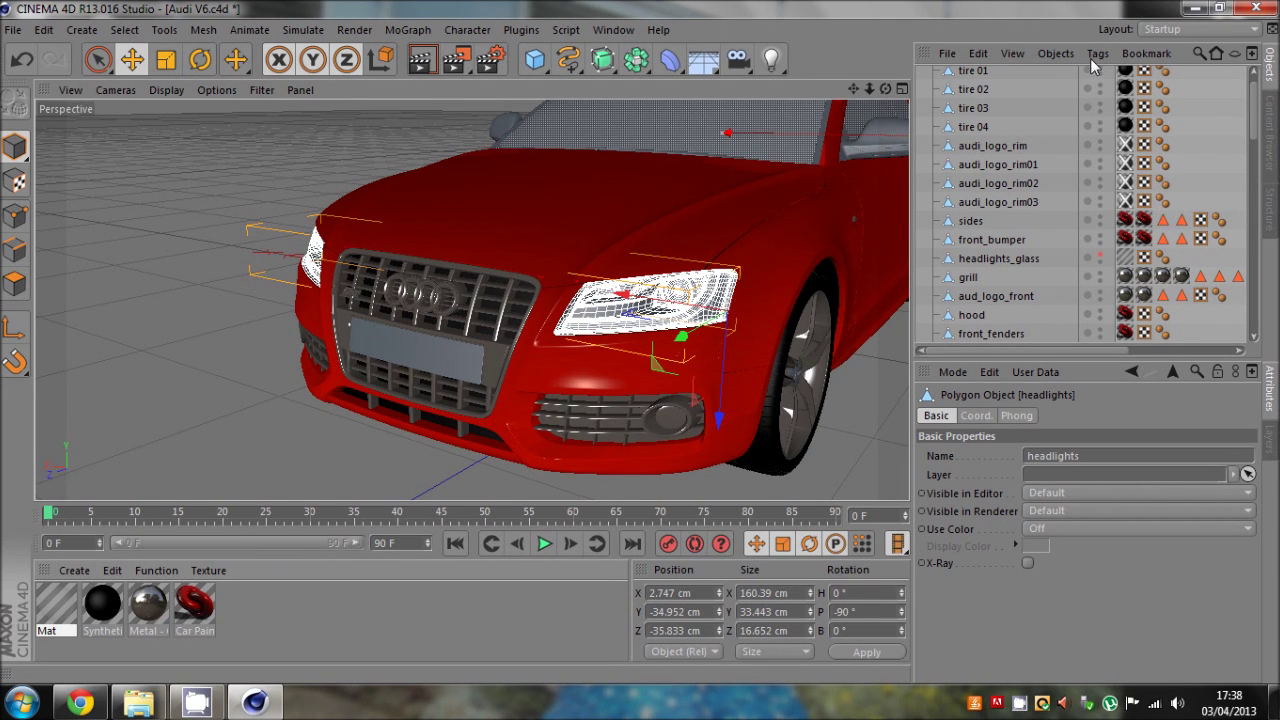
scroll(1090, 69, up, 1)
scroll(1010, 340, down, 10)
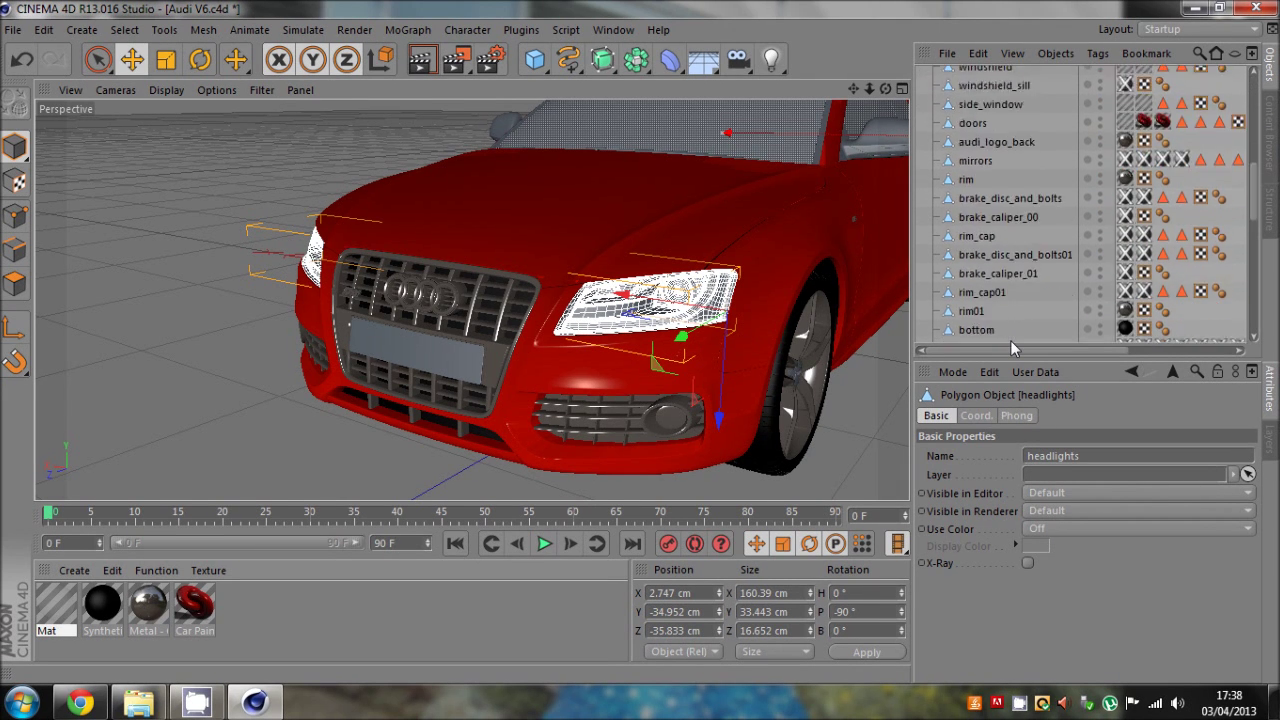
drag(1122, 200, 1123, 200)
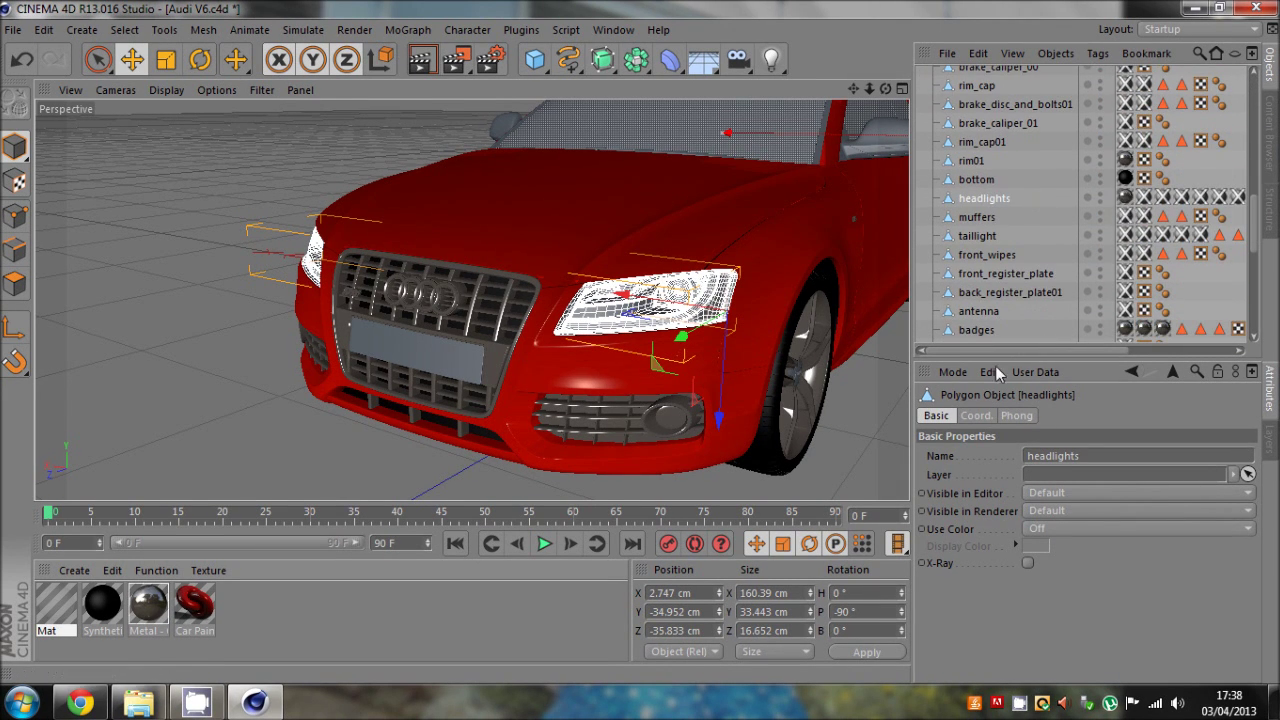
drag(1036, 350, 1087, 350)
drag(144, 612, 1060, 197)
drag(138, 605, 1167, 189)
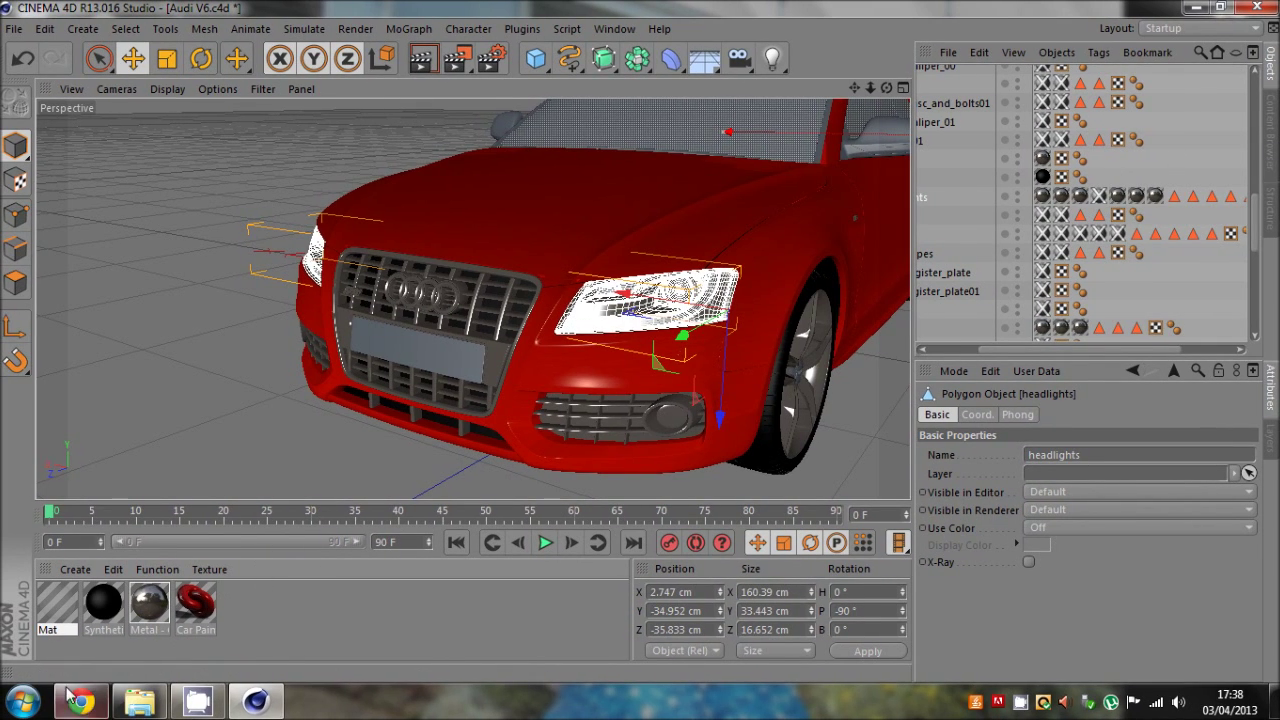
click(1162, 214)
- Select the side mirrors object and assign the black rubber material to all four of its texture tags
scroll(1004, 188, up, 9)
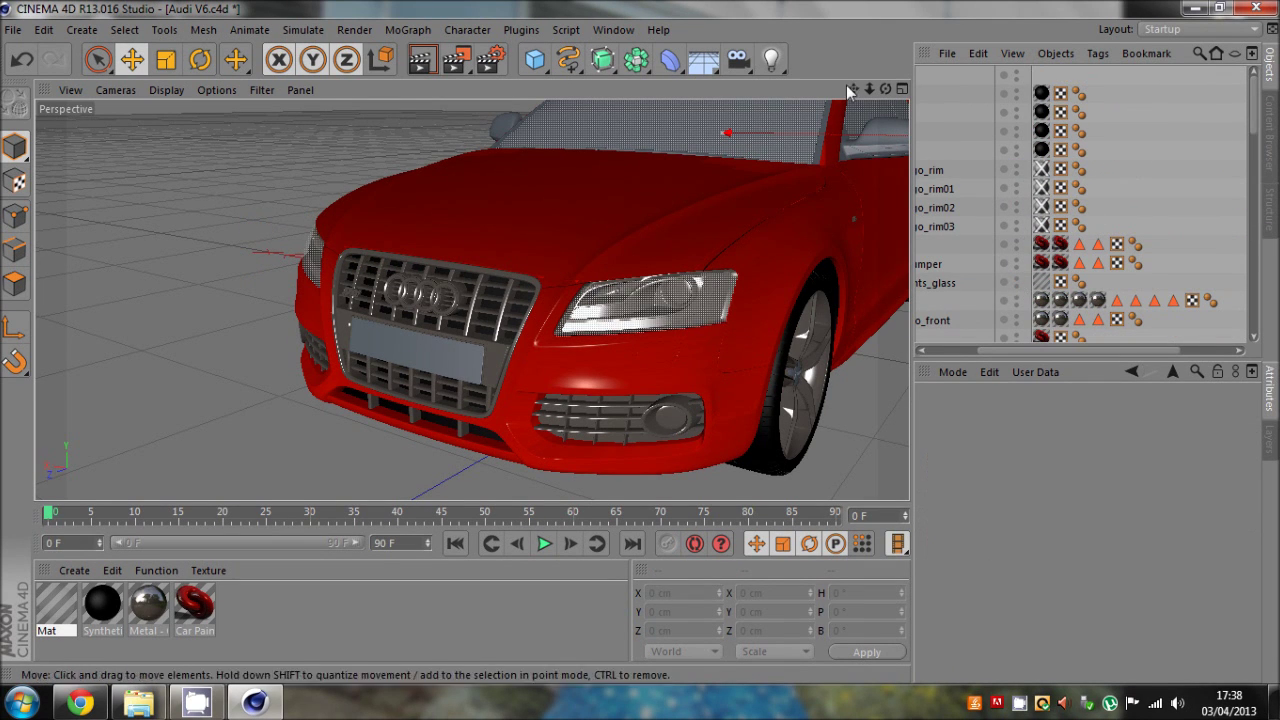
mouse_move(870, 89)
mouse_down()
mouse_move(639, 341)
mouse_move(849, 87)
mouse_up()
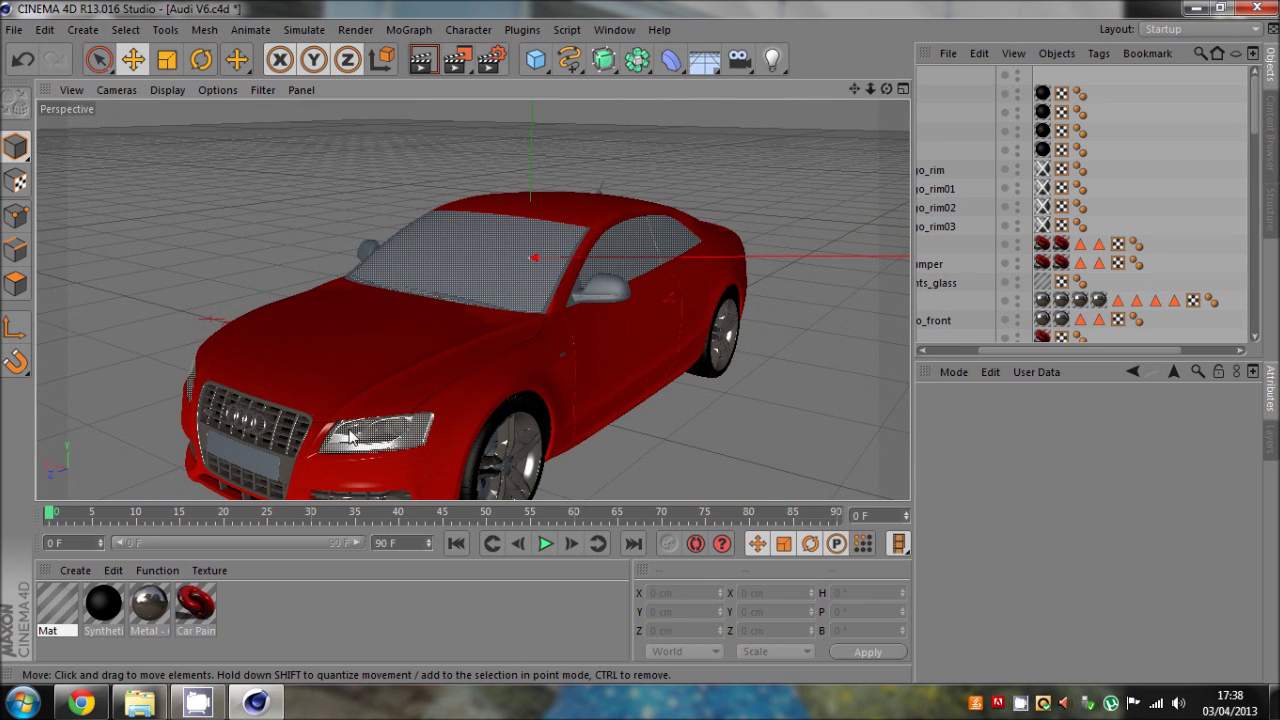
scroll(635, 282, up, 5)
click(590, 296)
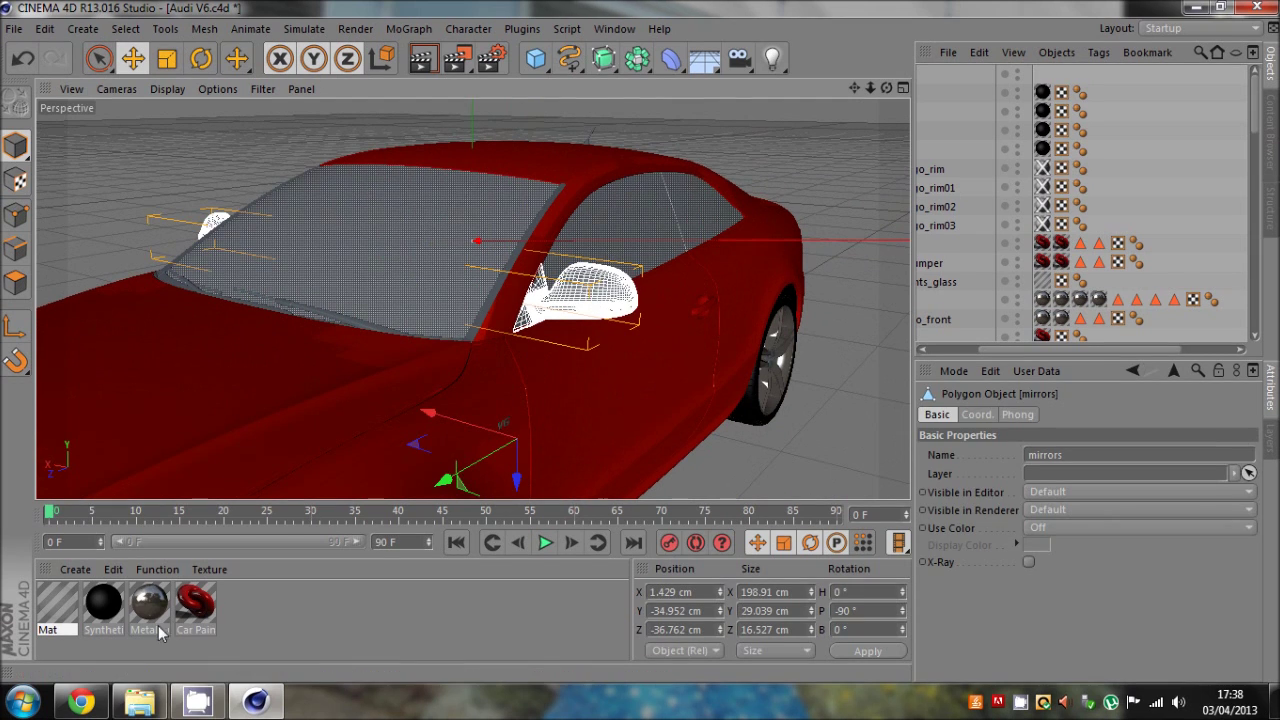
scroll(945, 311, down, 10)
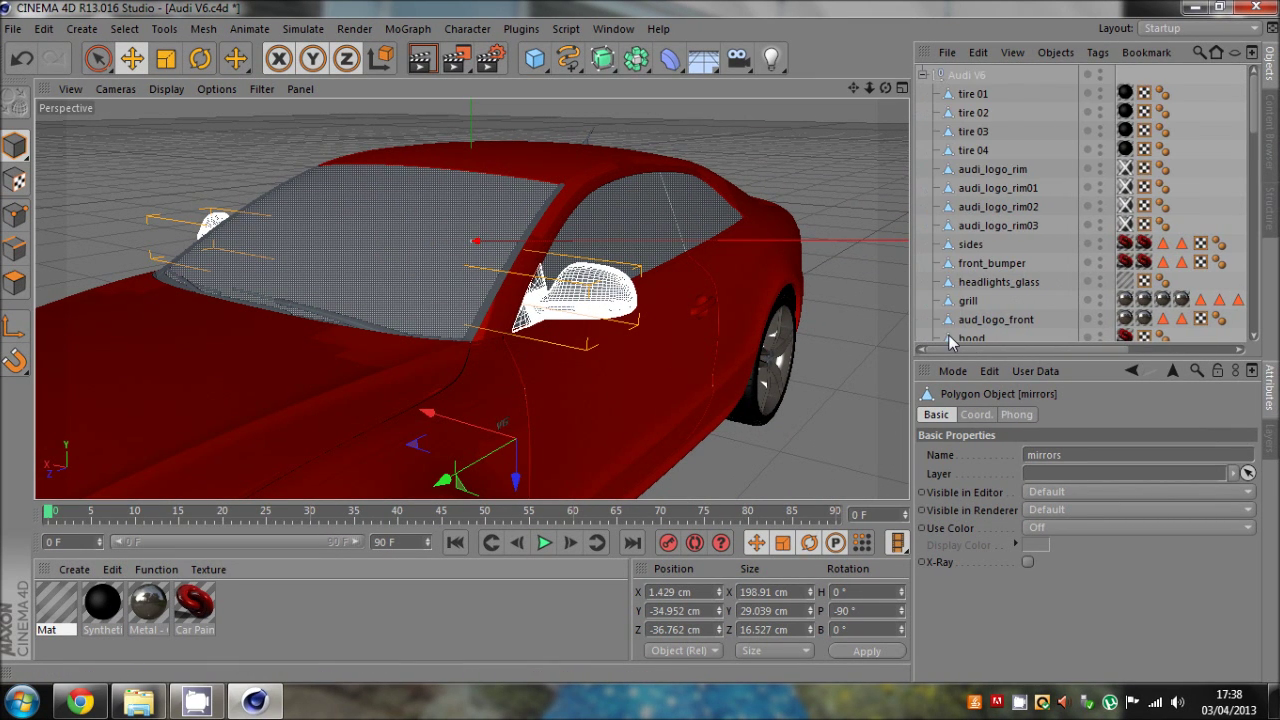
scroll(957, 300, down, 1)
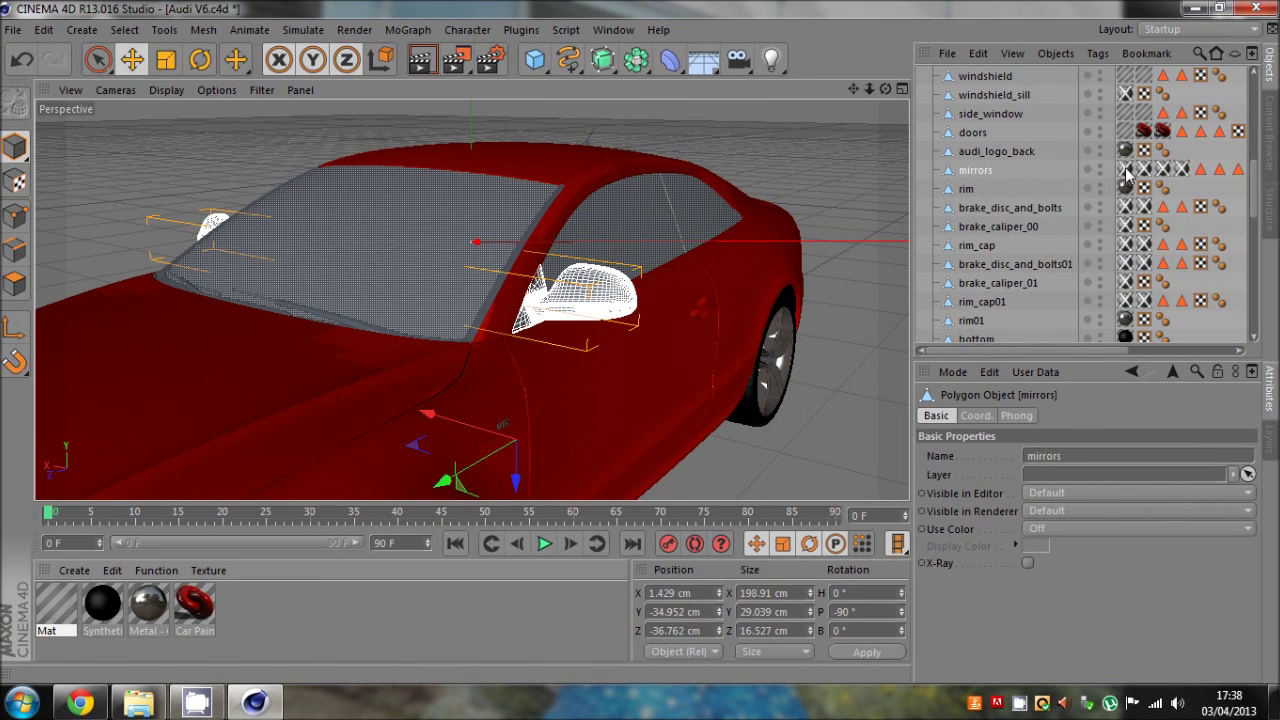
drag(988, 218, 1143, 166)
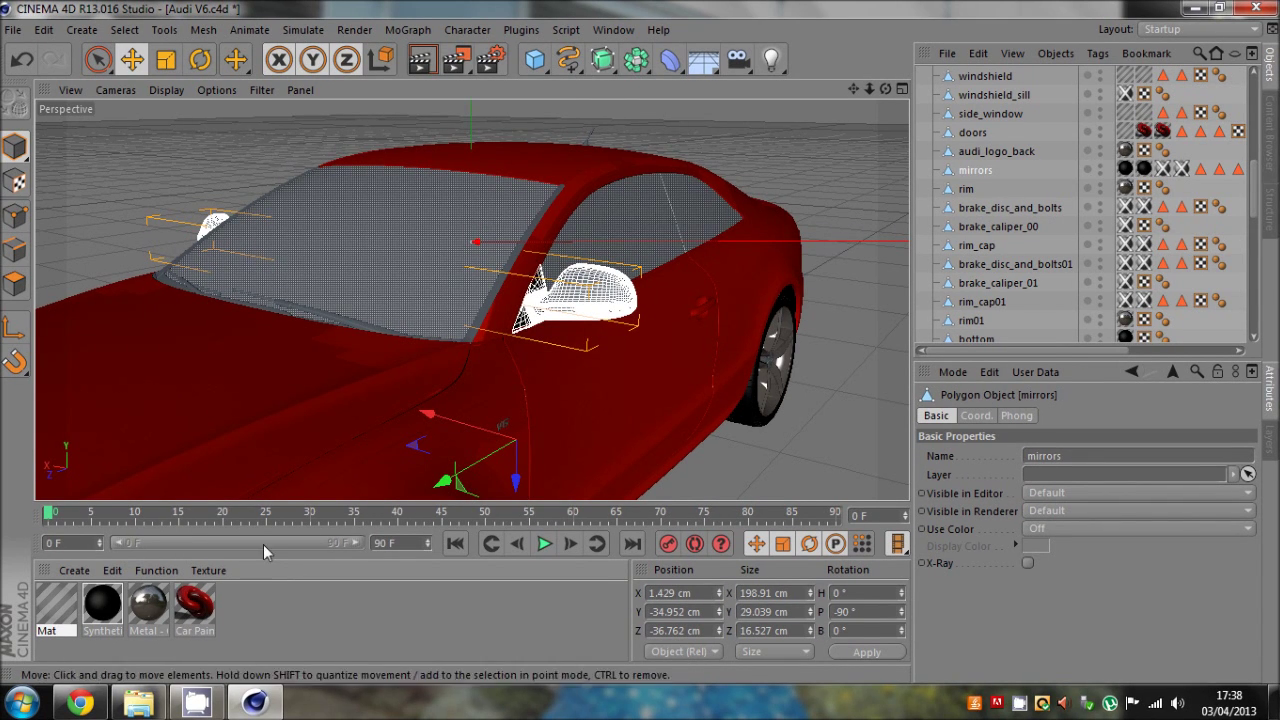
drag(120, 605, 1184, 170)
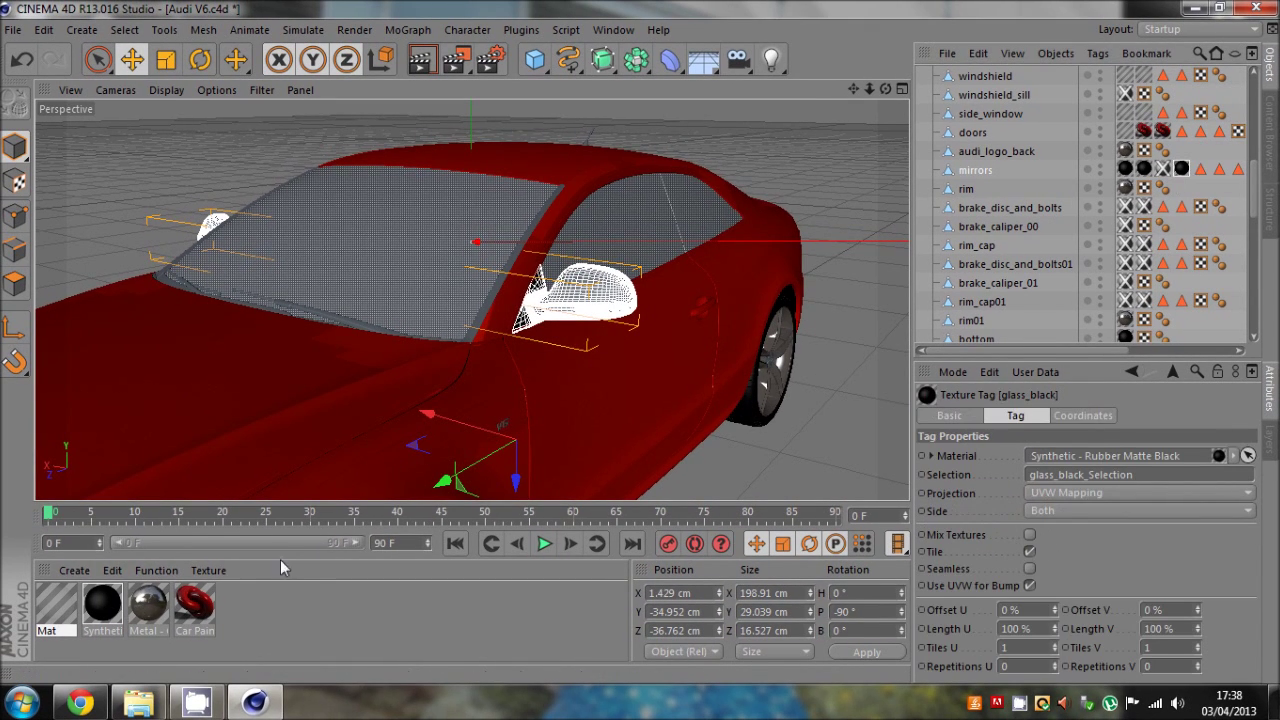
drag(116, 604, 1247, 137)
drag(1161, 167, 1162, 169)
click(1187, 187)
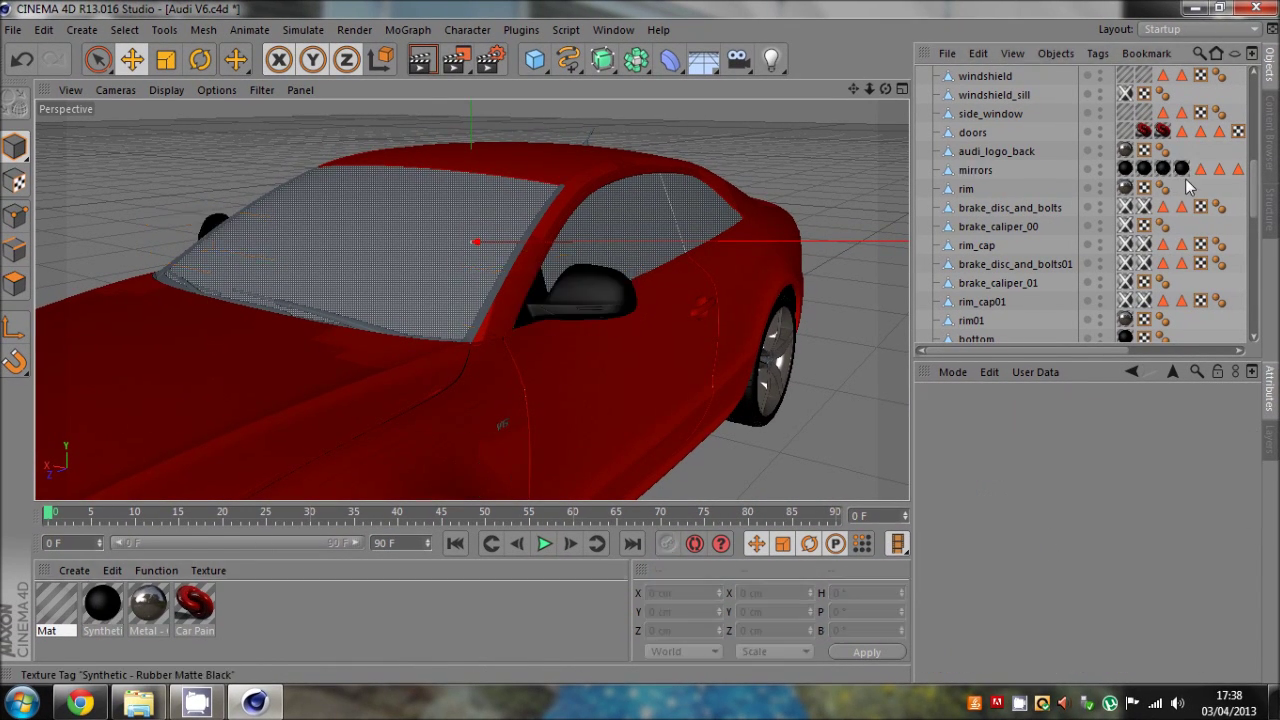
- Assign the black rubber material to the texture tags of front_register_plate and back_register_plate01
drag(872, 87, 640, 348)
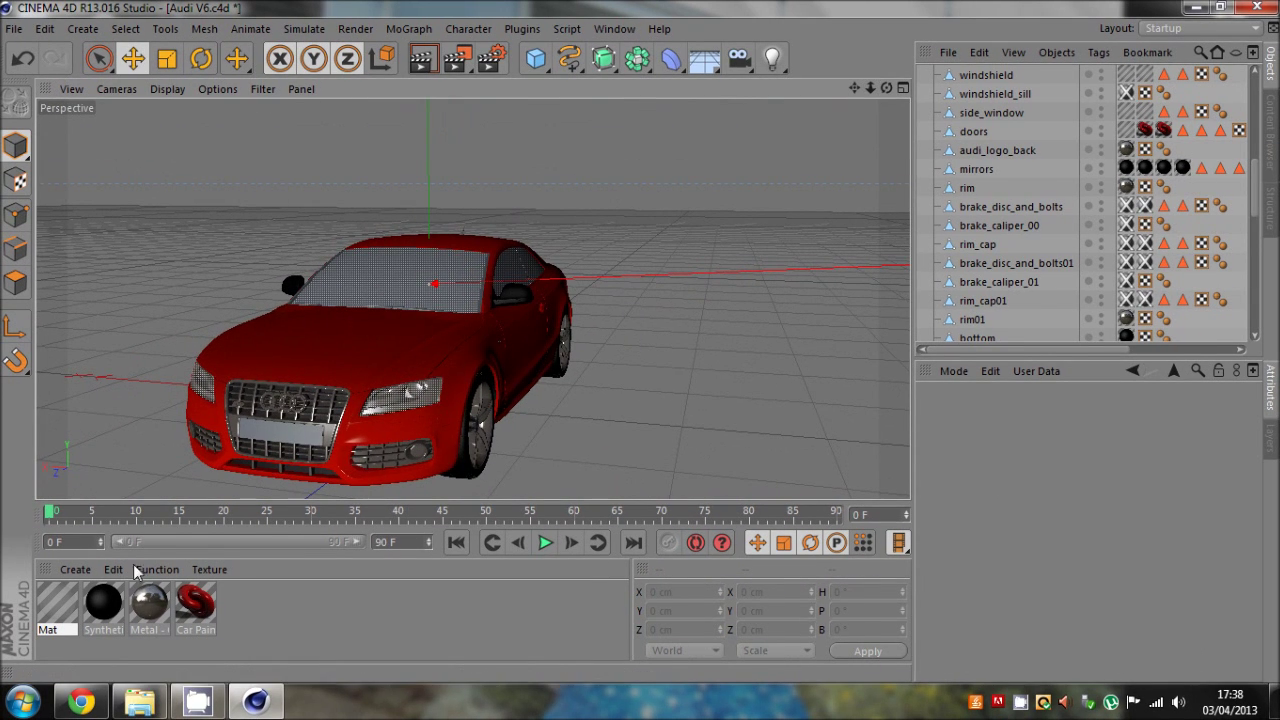
click(297, 440)
scroll(1110, 210, down, 4)
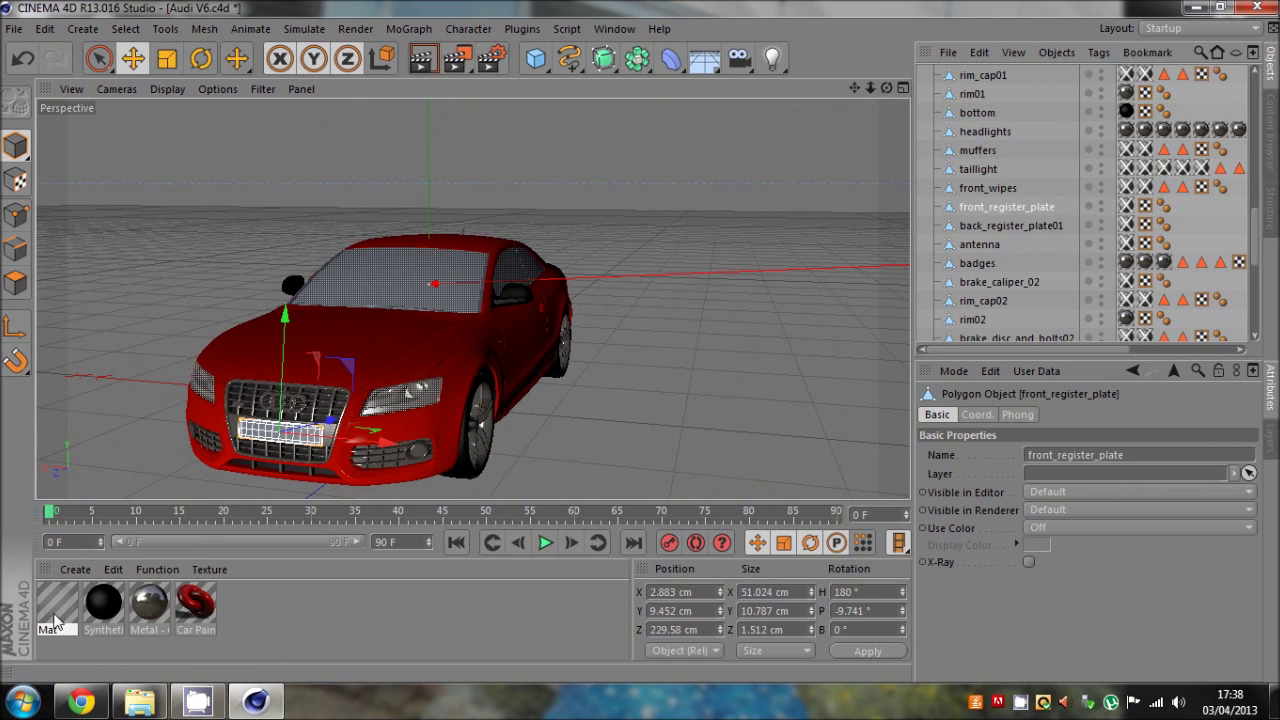
drag(1123, 209, 1123, 209)
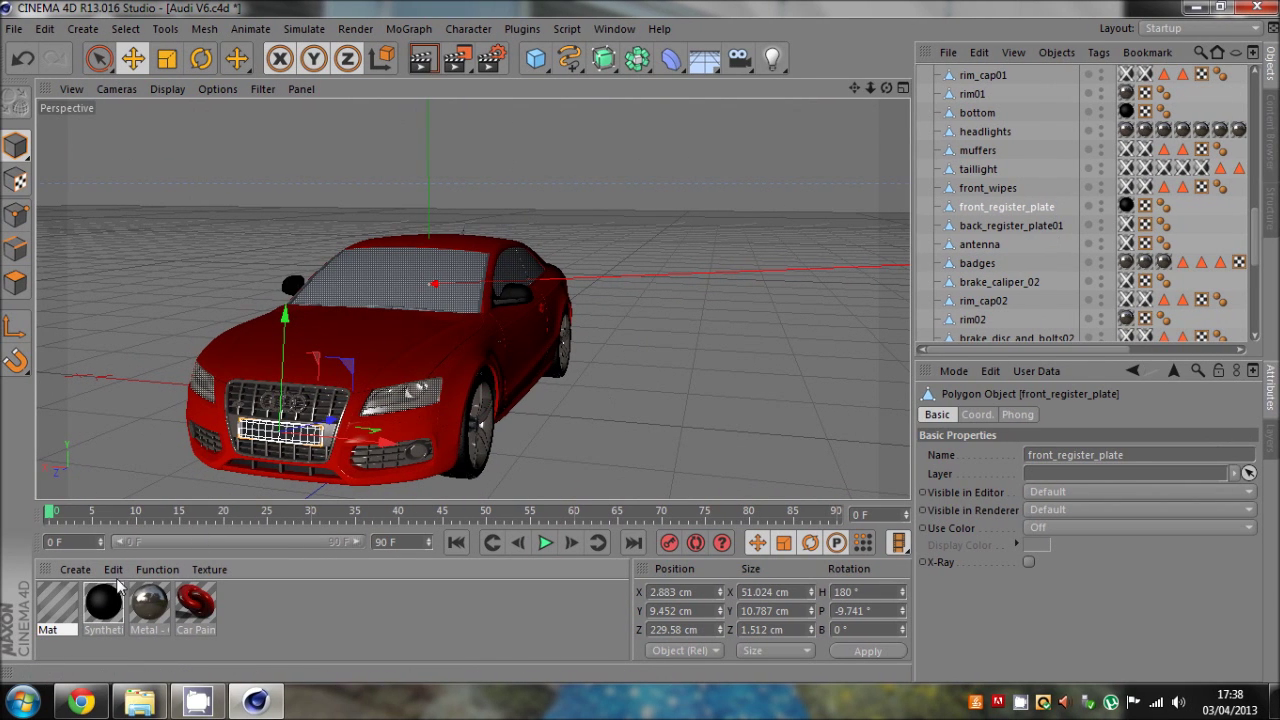
drag(116, 586, 1122, 226)
click(1218, 222)
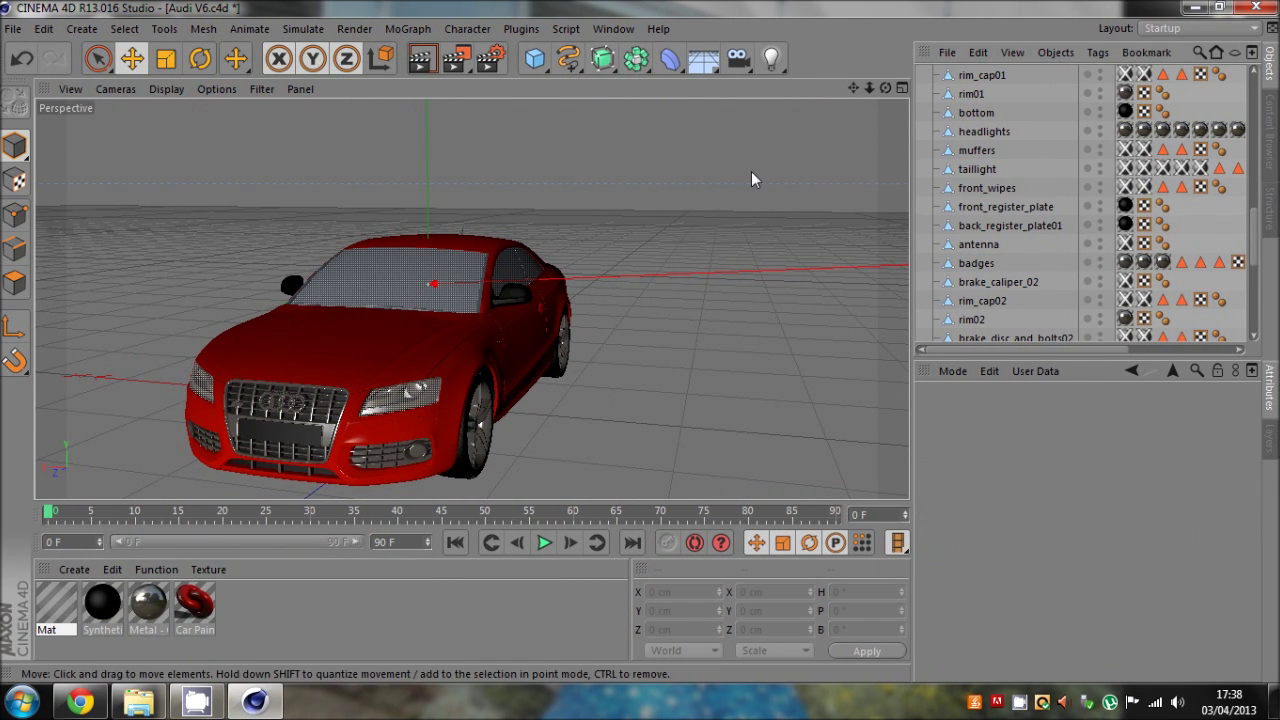
- Select the back_window object and assign the transparent Mat material to its second texture tag
drag(886, 88, 766, 289)
click(748, 372)
scroll(1024, 271, down, 3)
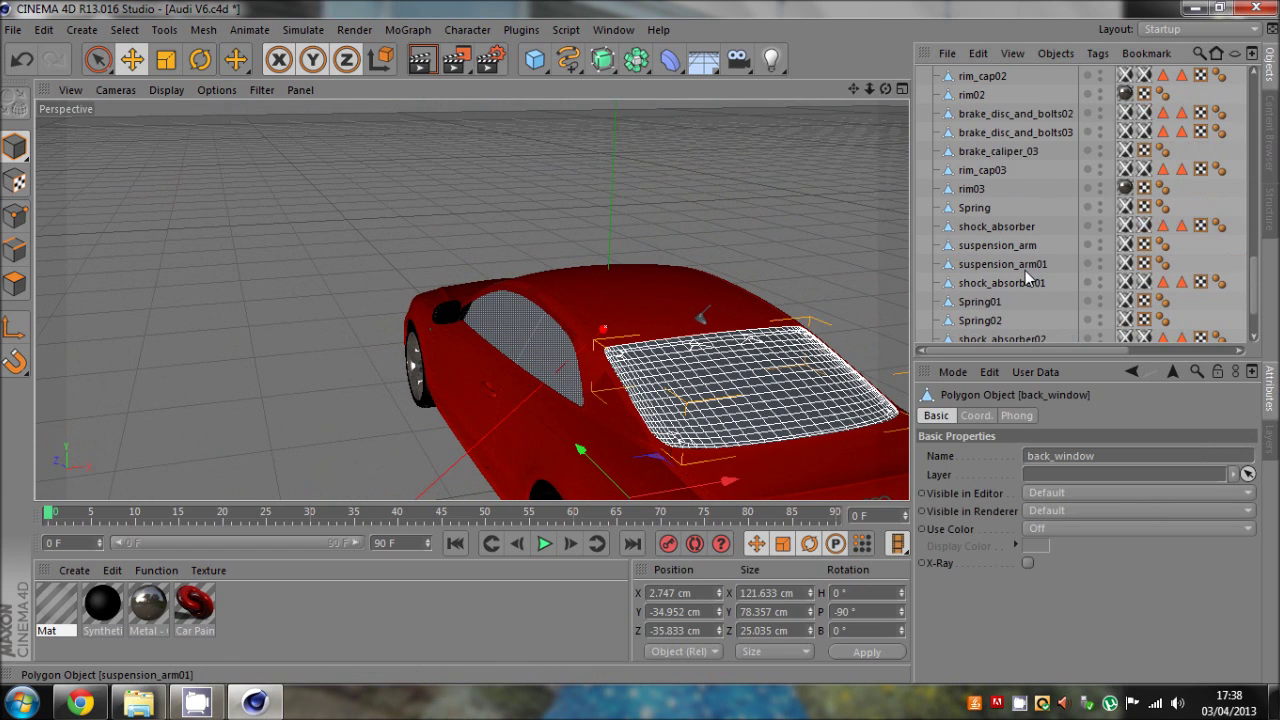
scroll(1024, 271, up, 8)
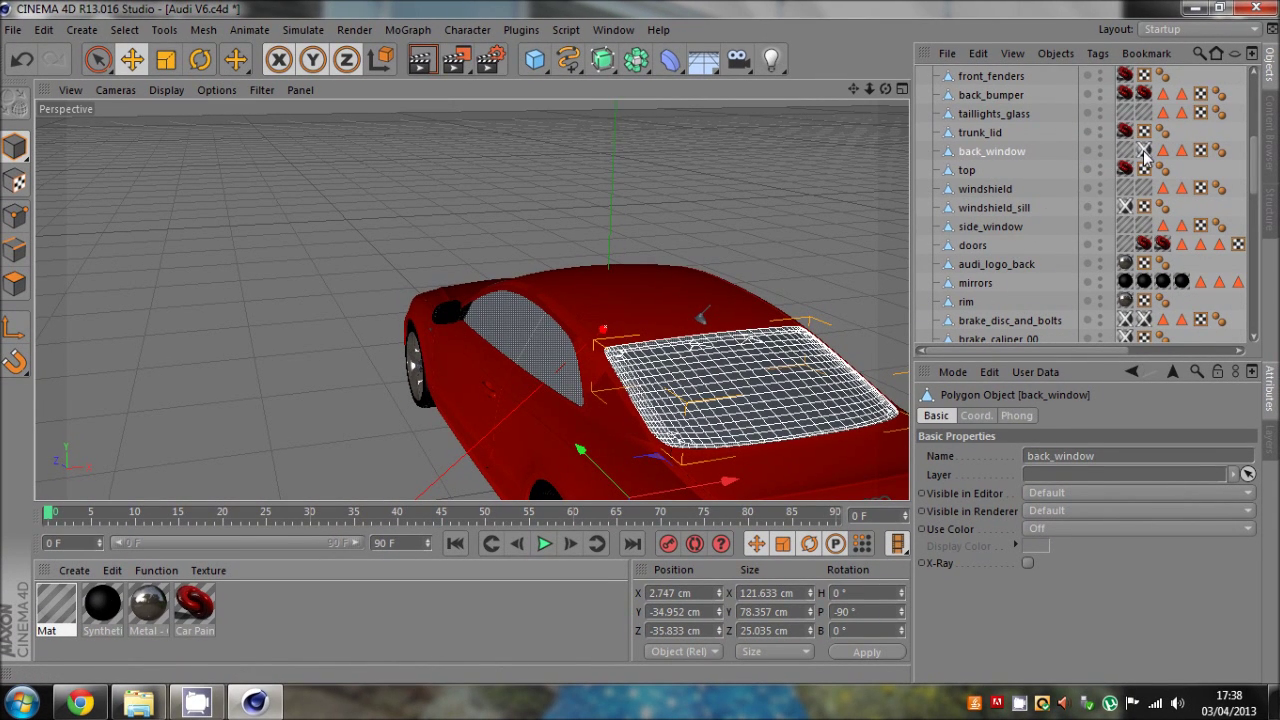
drag(1144, 154, 1145, 154)
click(1182, 174)
- Select the antenna on the roof and assign the chrome material to its texture tag
drag(870, 89, 814, 271)
click(794, 329)
scroll(983, 262, down, 4)
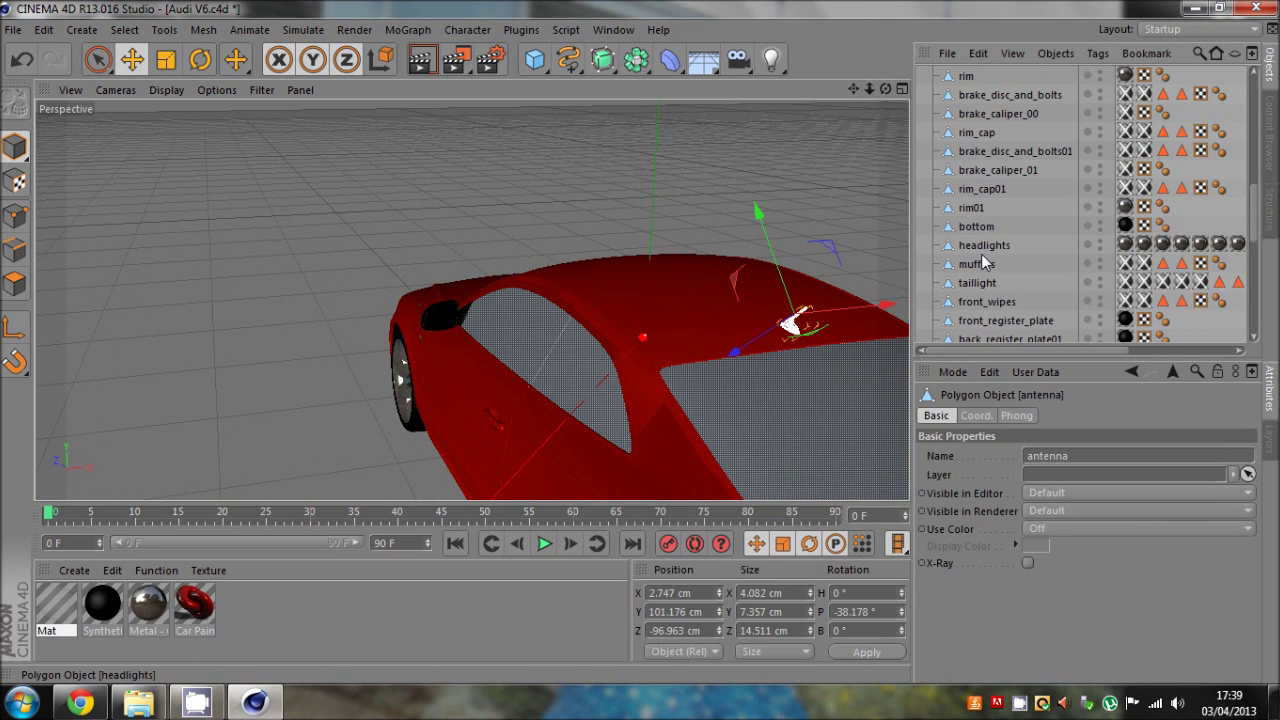
scroll(985, 266, down, 4)
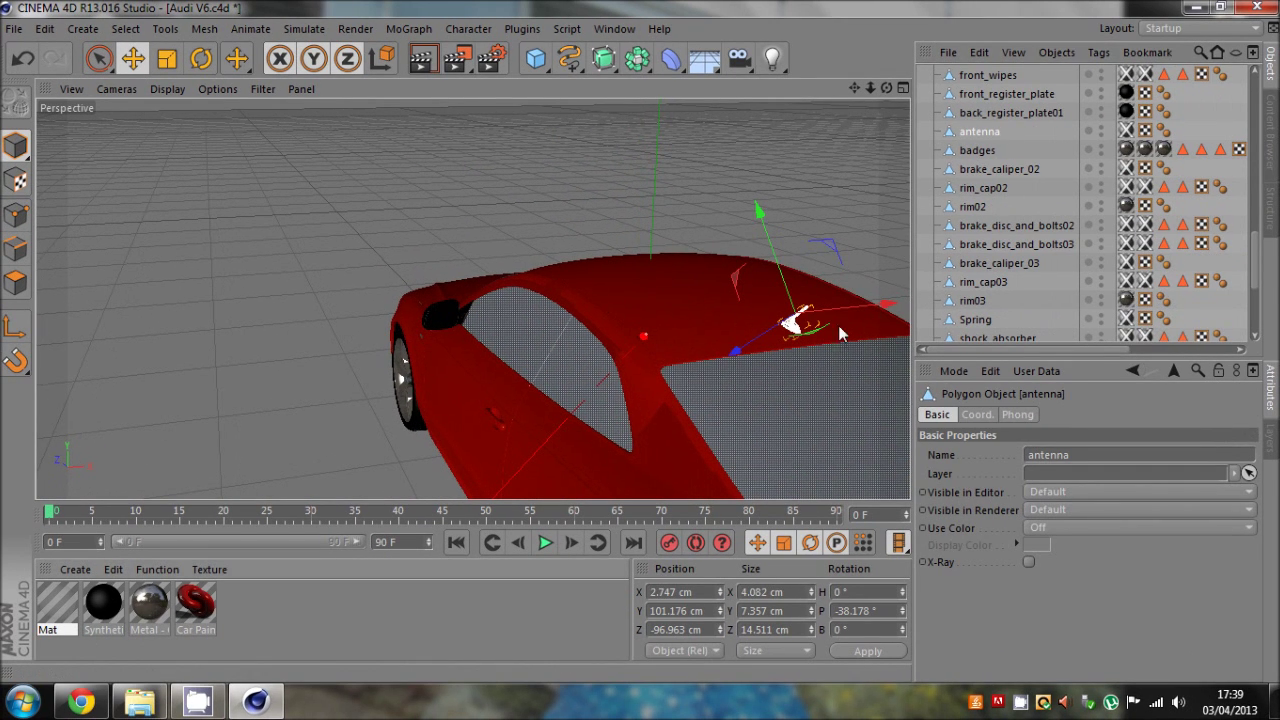
drag(1119, 131, 1122, 132)
click(1188, 135)
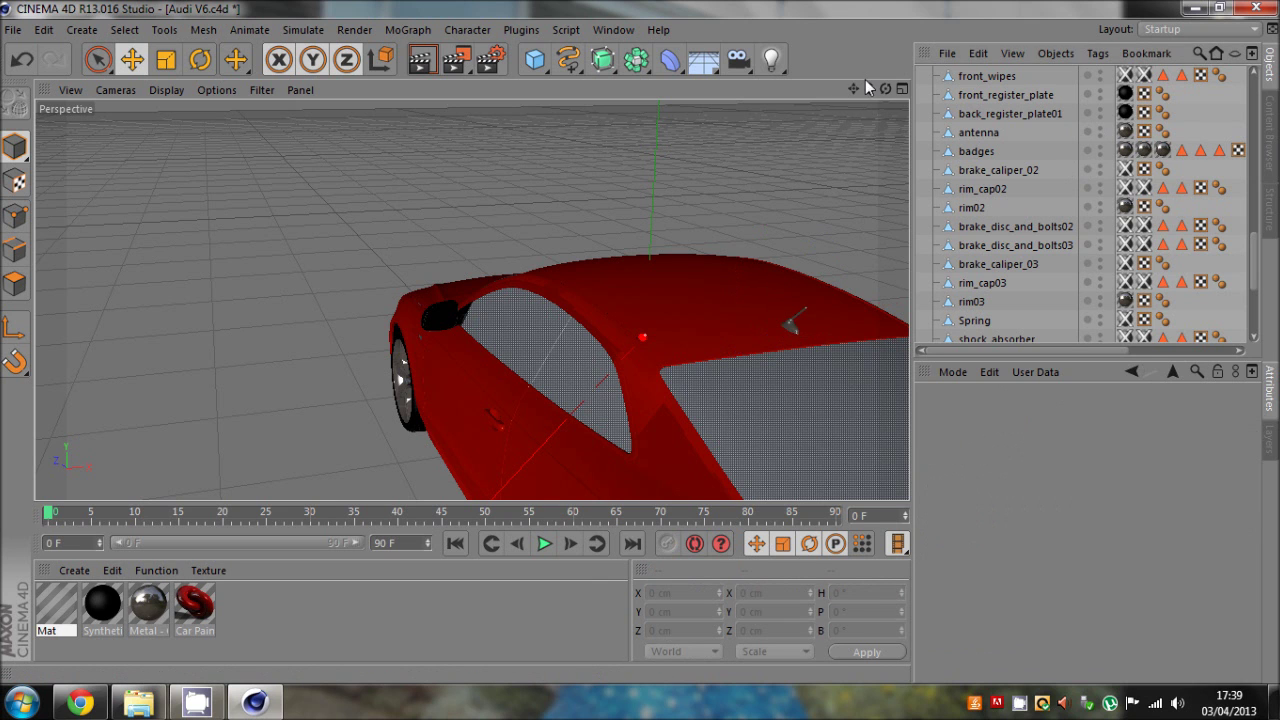
- Render a preview of the whole car in the viewport from a front three-quarter angle
drag(869, 88, 639, 341)
scroll(507, 329, up, 2)
drag(511, 330, 549, 329)
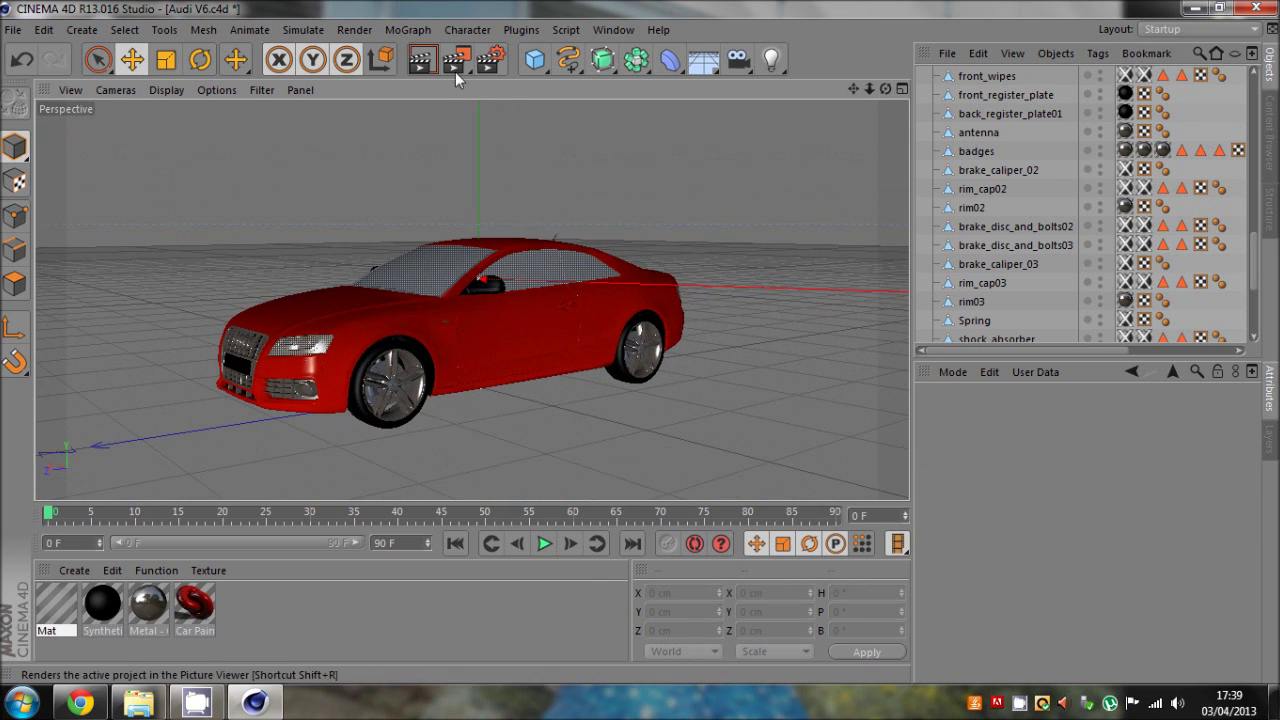
click(375, 397)
click(1214, 261)
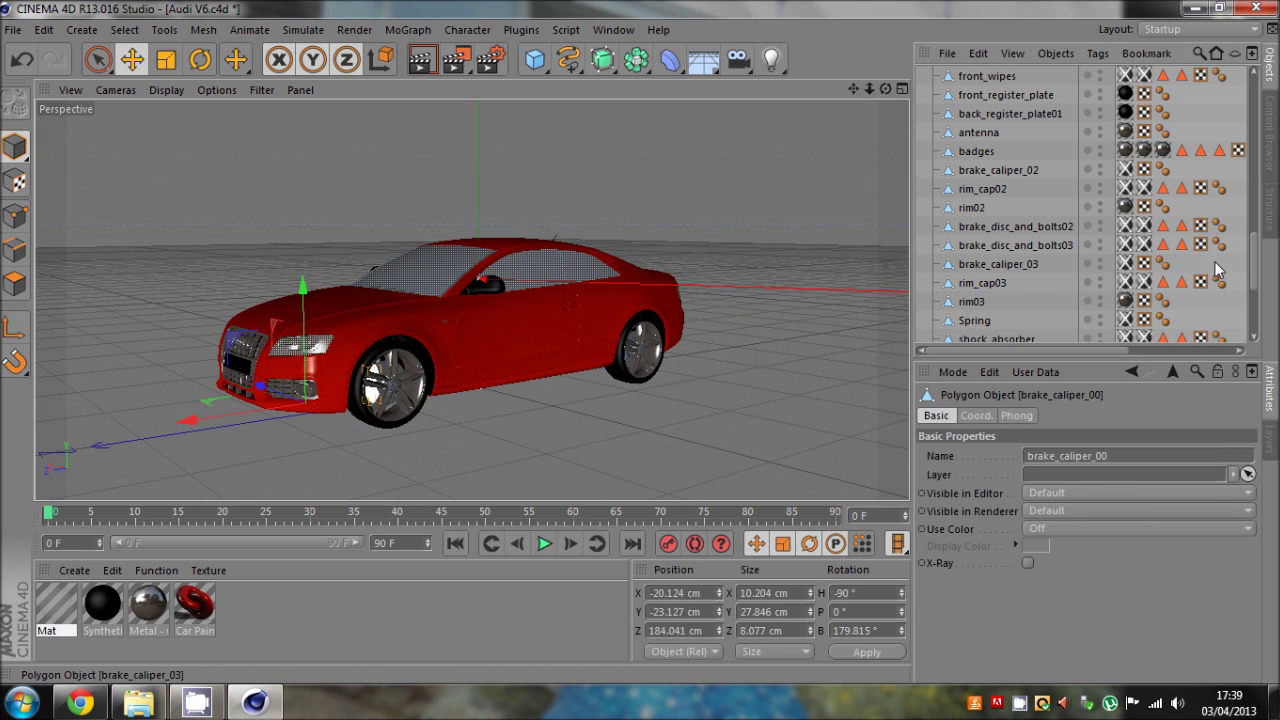
click(428, 65)
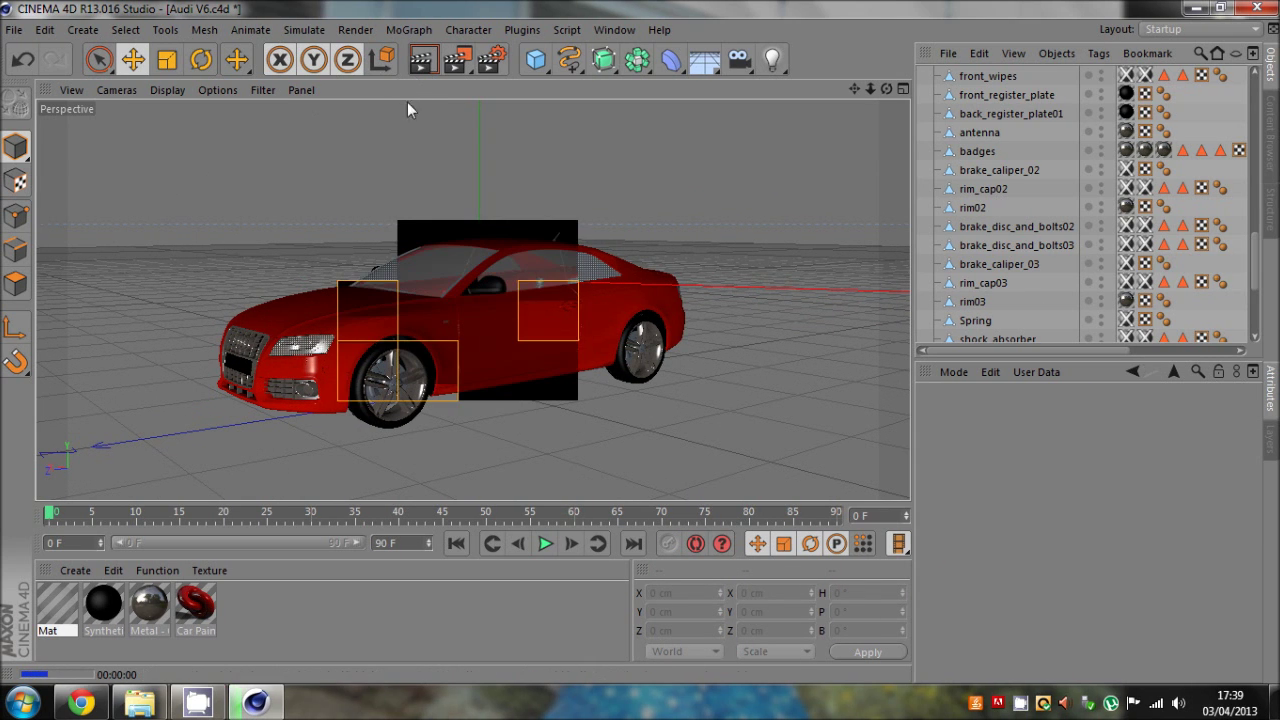
- Select the front wheel's brake caliper, brake disc, rim and tire 01, group them under a null and hide the group
click(424, 372)
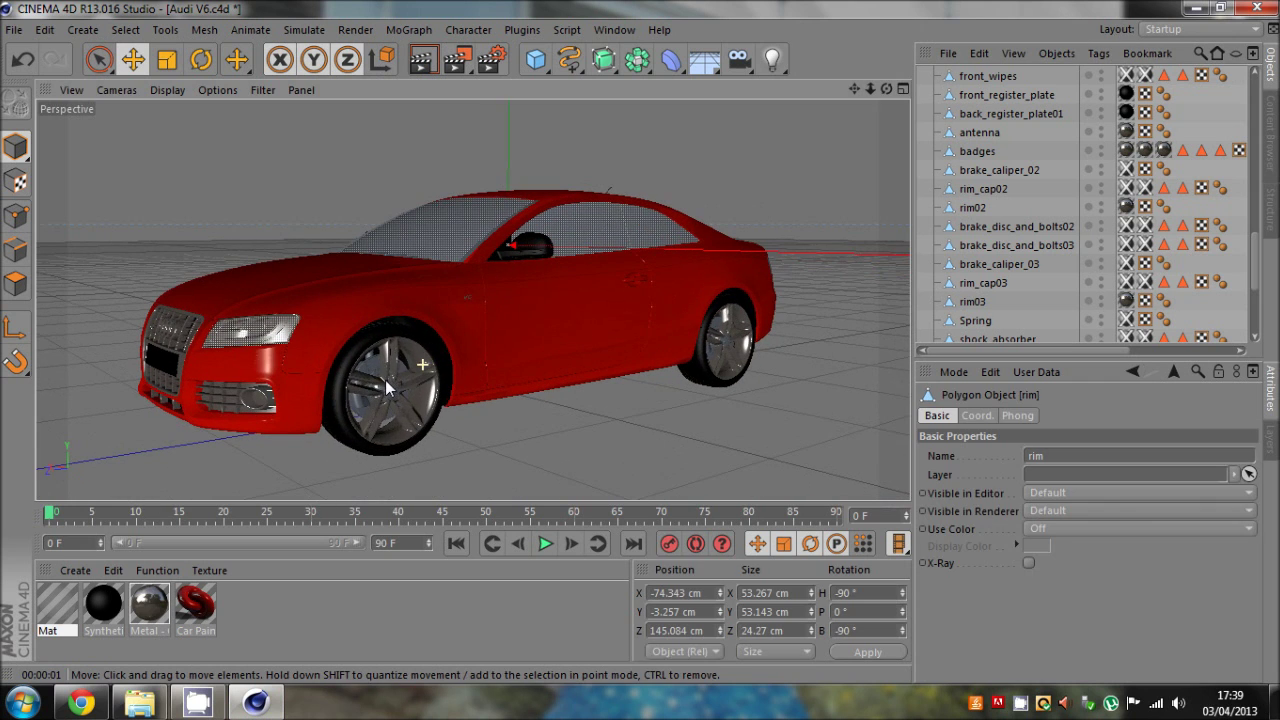
drag(879, 92, 855, 128)
click(469, 416)
scroll(370, 426, up, 10)
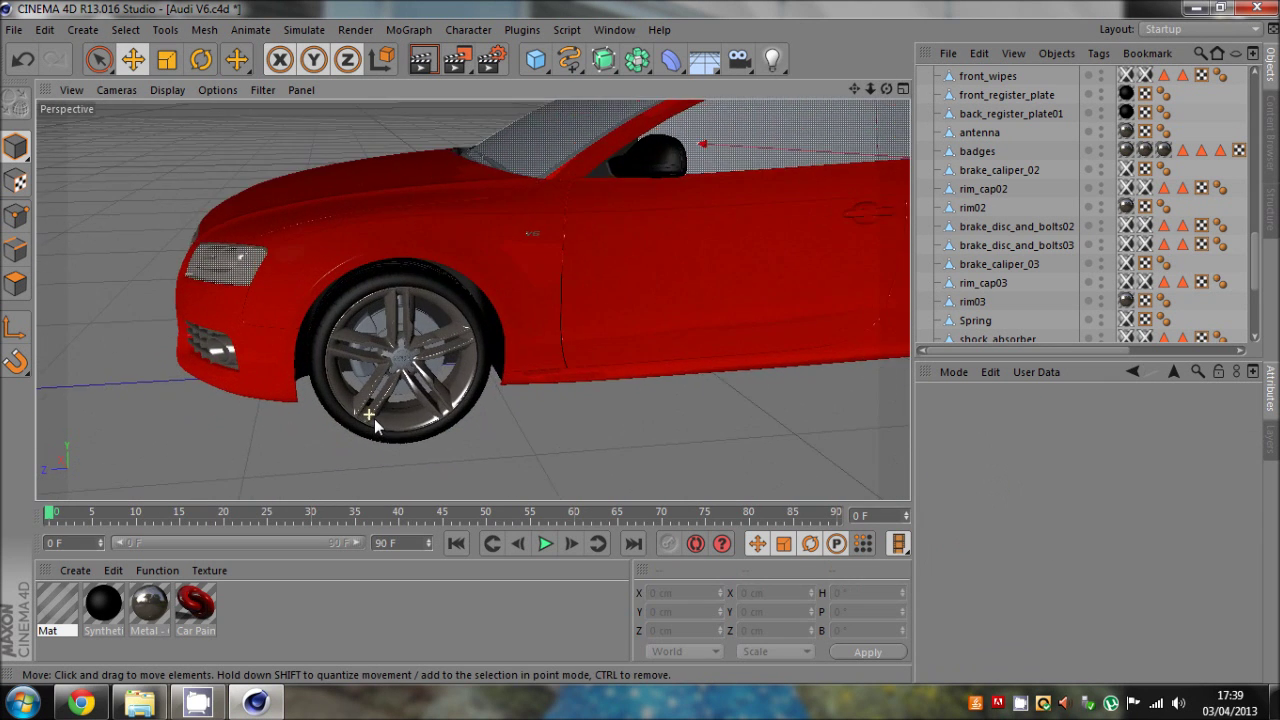
click(351, 303)
click(353, 310)
click(355, 302)
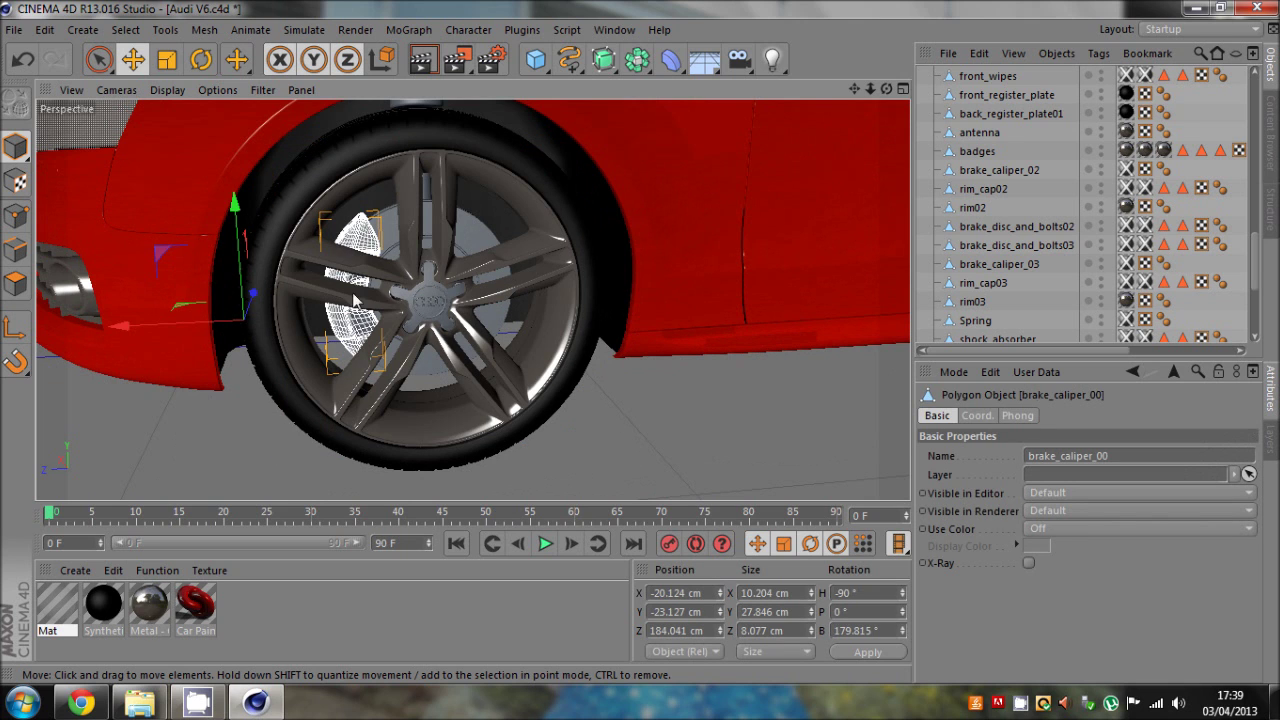
shift+click(392, 243)
shift+click(407, 217)
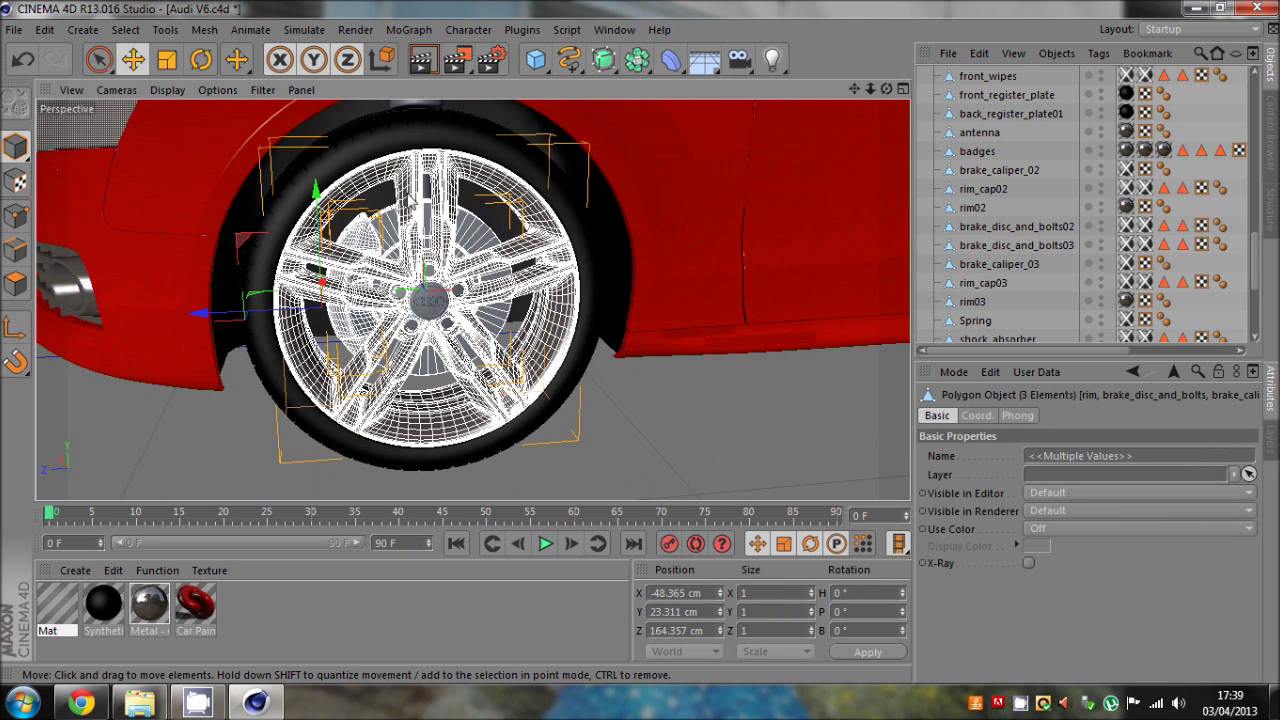
shift+click(415, 155)
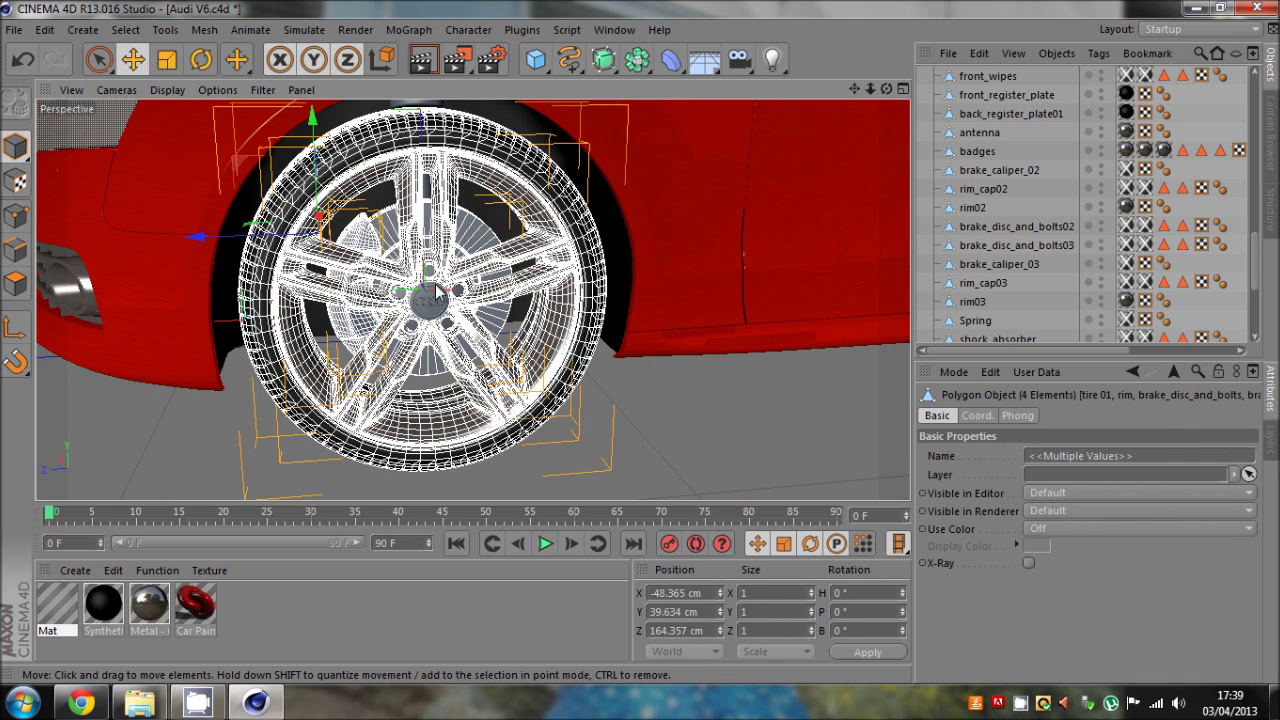
scroll(1006, 172, up, 10)
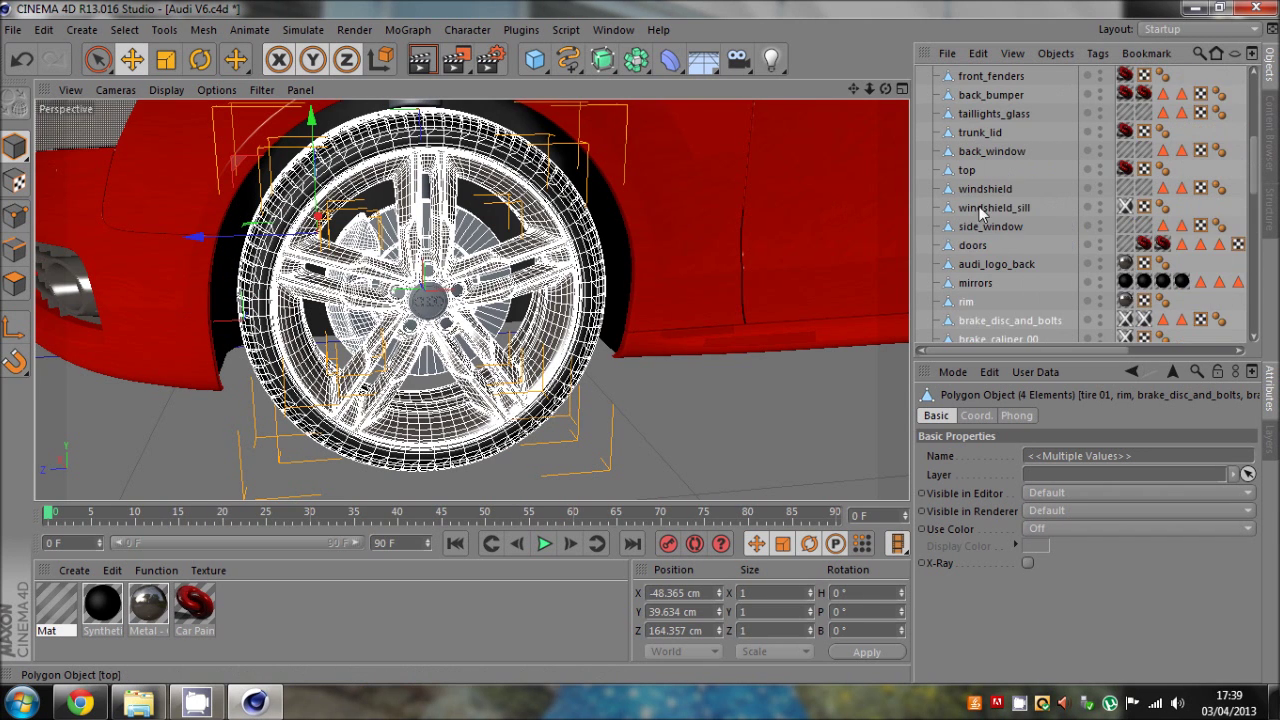
right_click(983, 245)
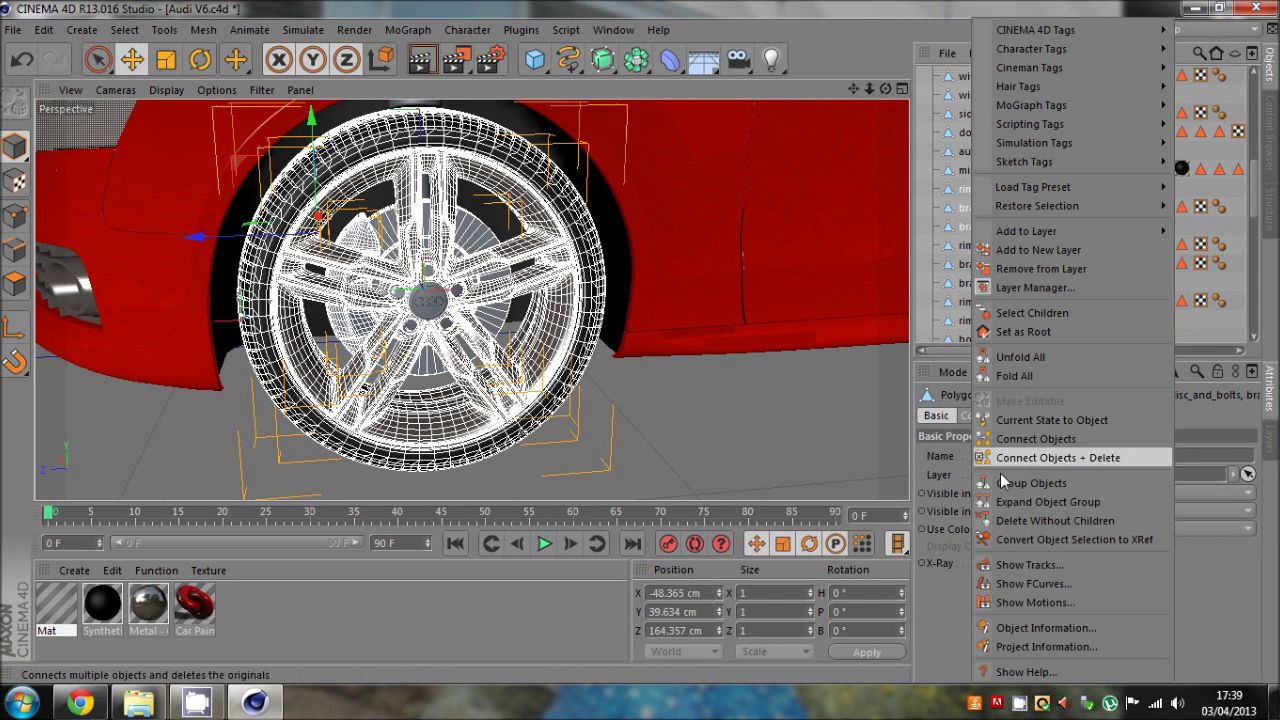
click(1006, 483)
scroll(940, 285, up, 8)
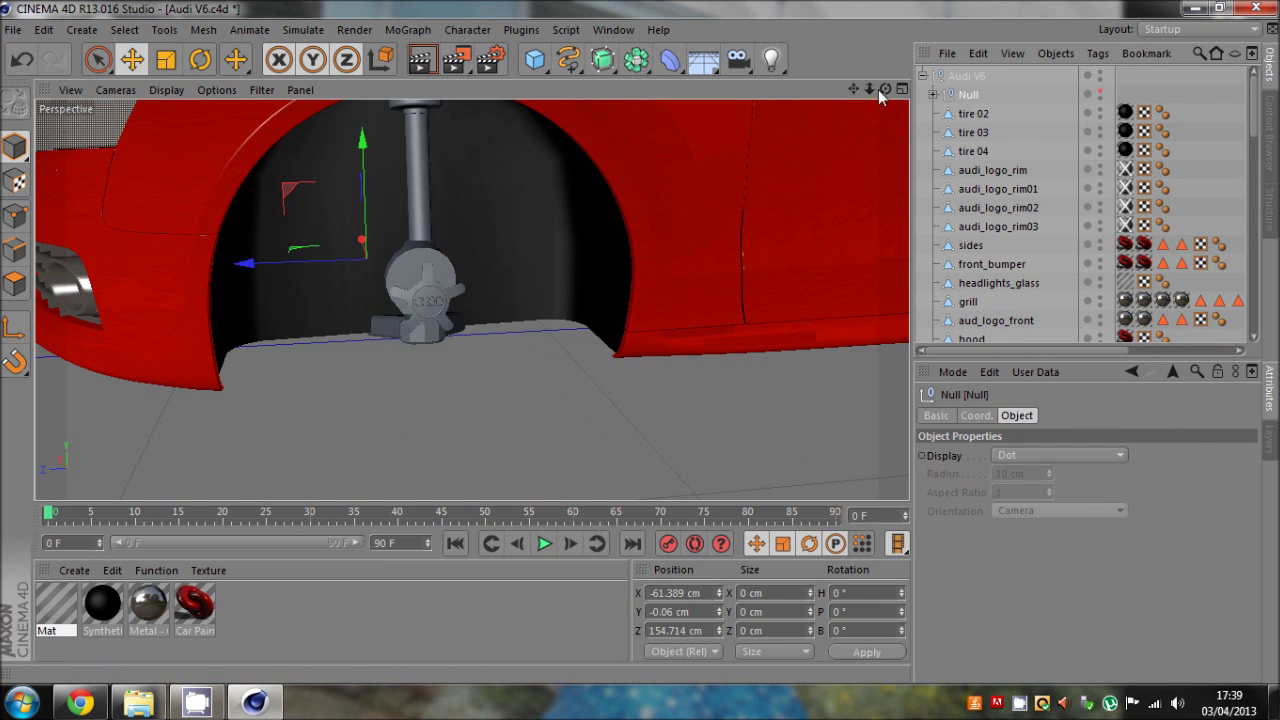
- Select the front wheel's rim_cap and move it into the hidden null with the other wheel parts
drag(886, 89, 641, 342)
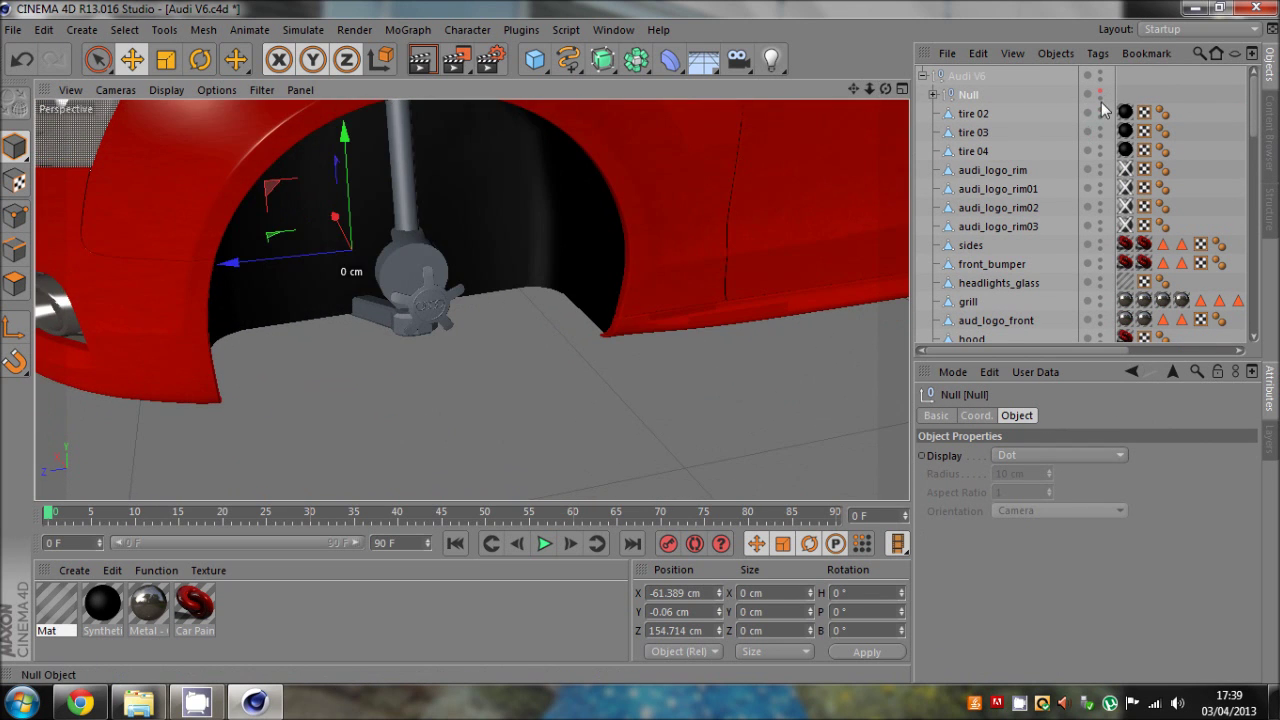
click(285, 349)
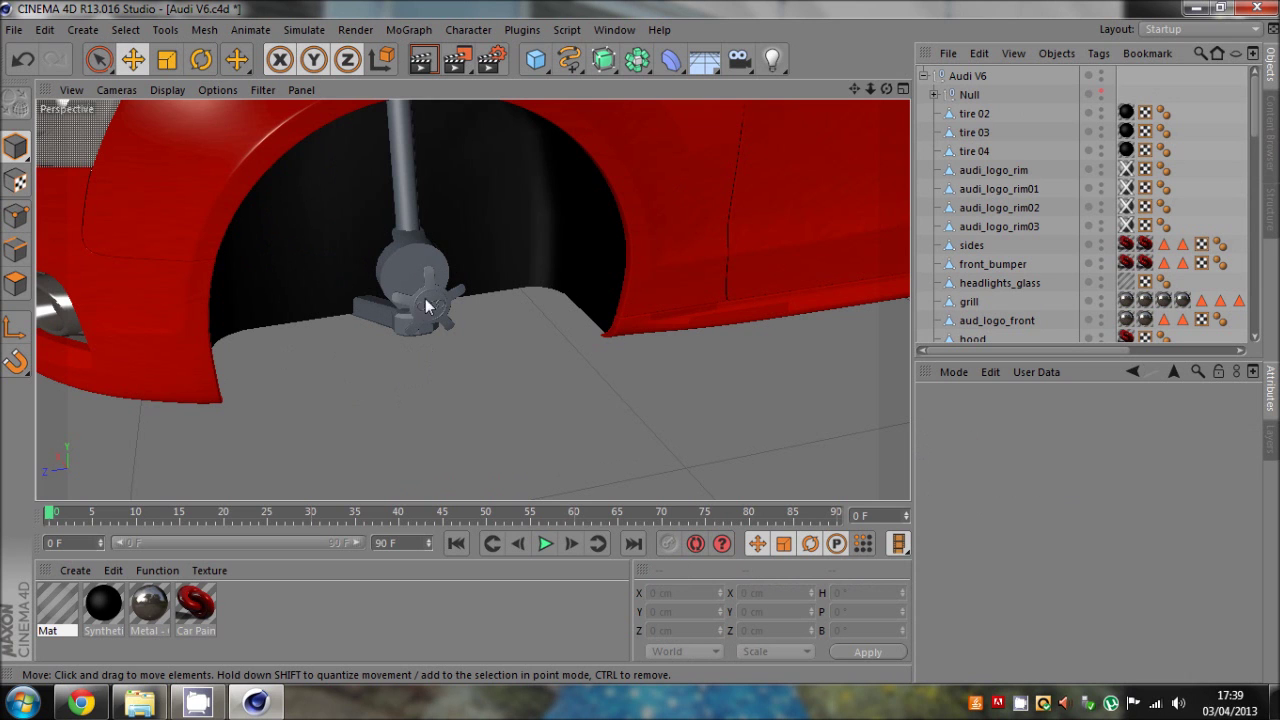
drag(886, 89, 640, 341)
click(412, 345)
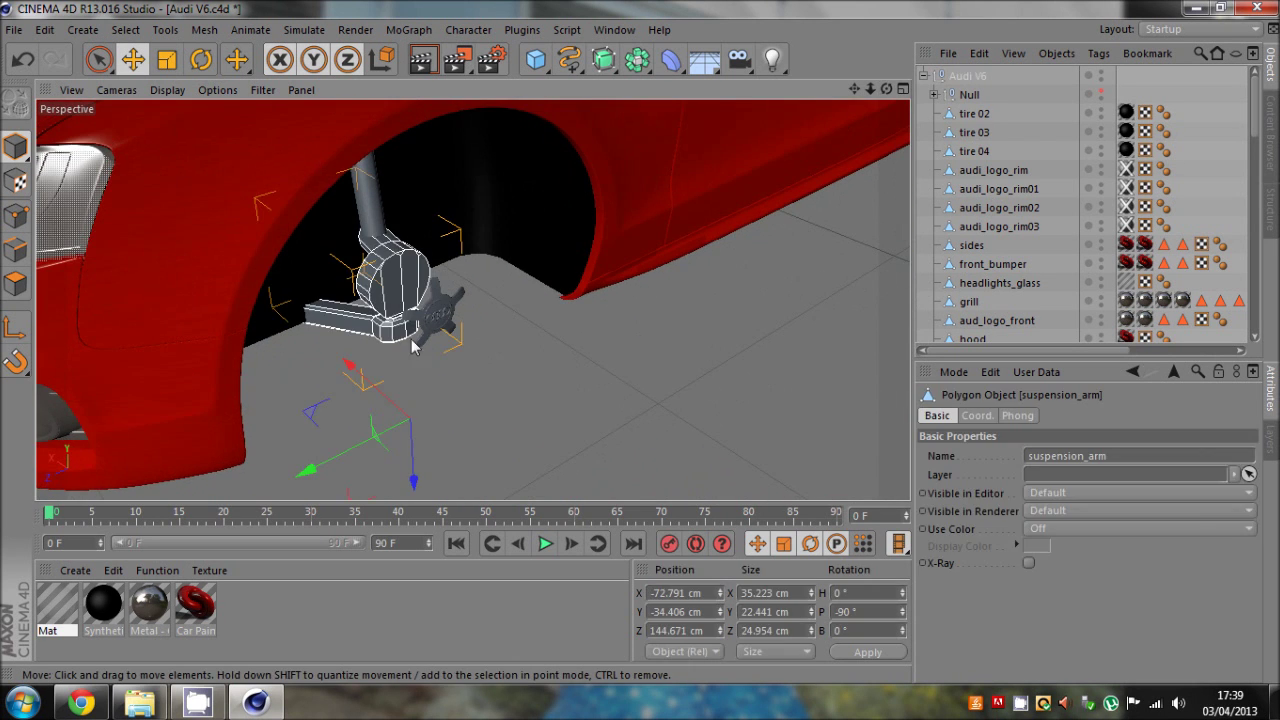
click(412, 340)
drag(886, 89, 640, 341)
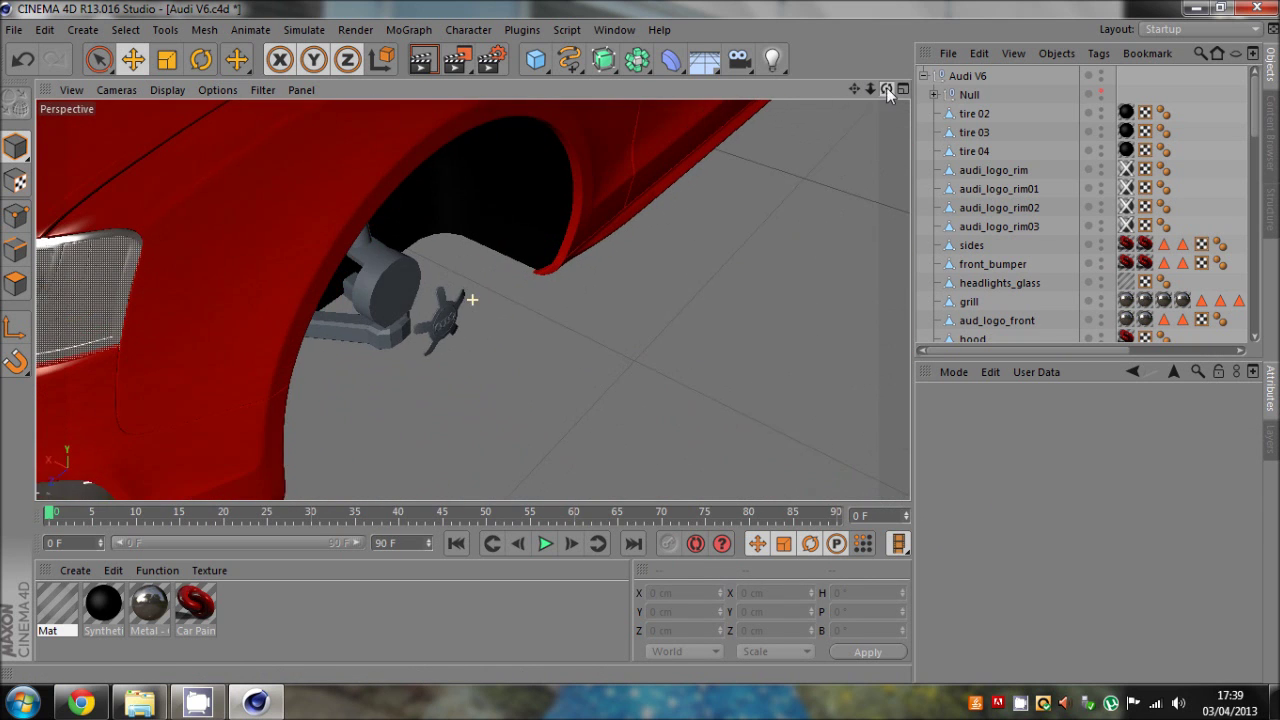
click(447, 337)
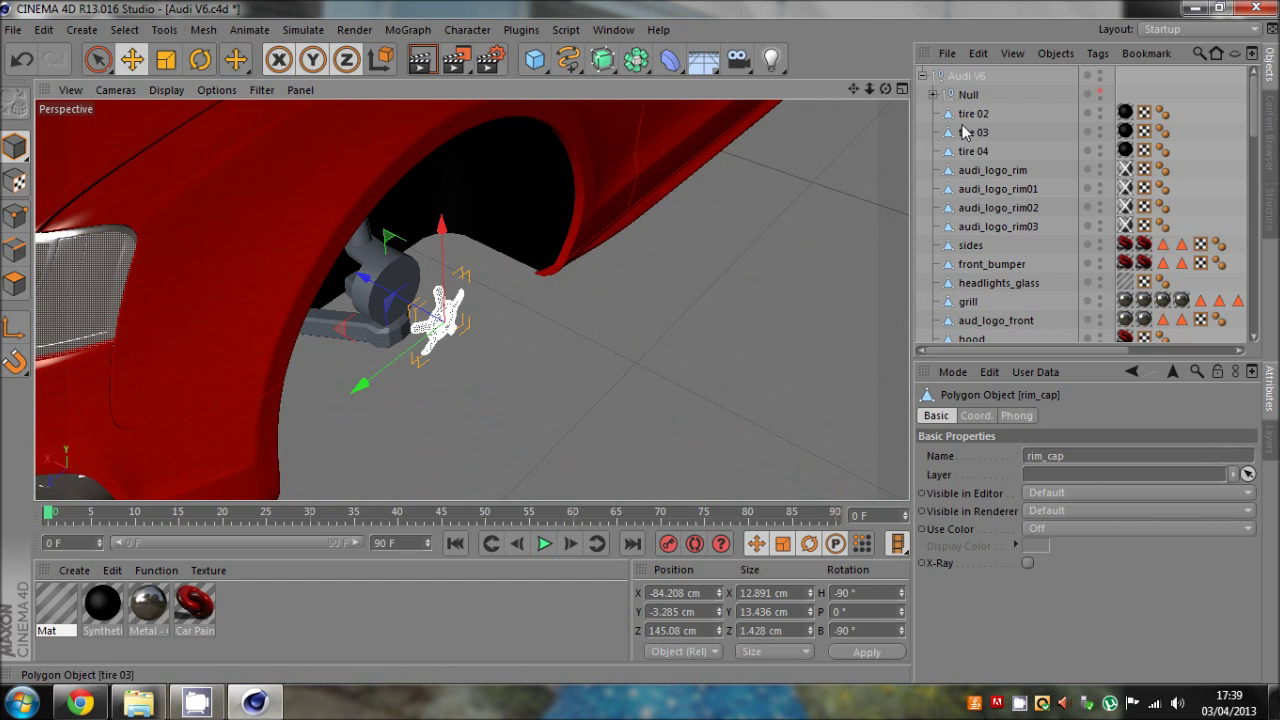
scroll(965, 135, down, 10)
scroll(978, 140, up, 2)
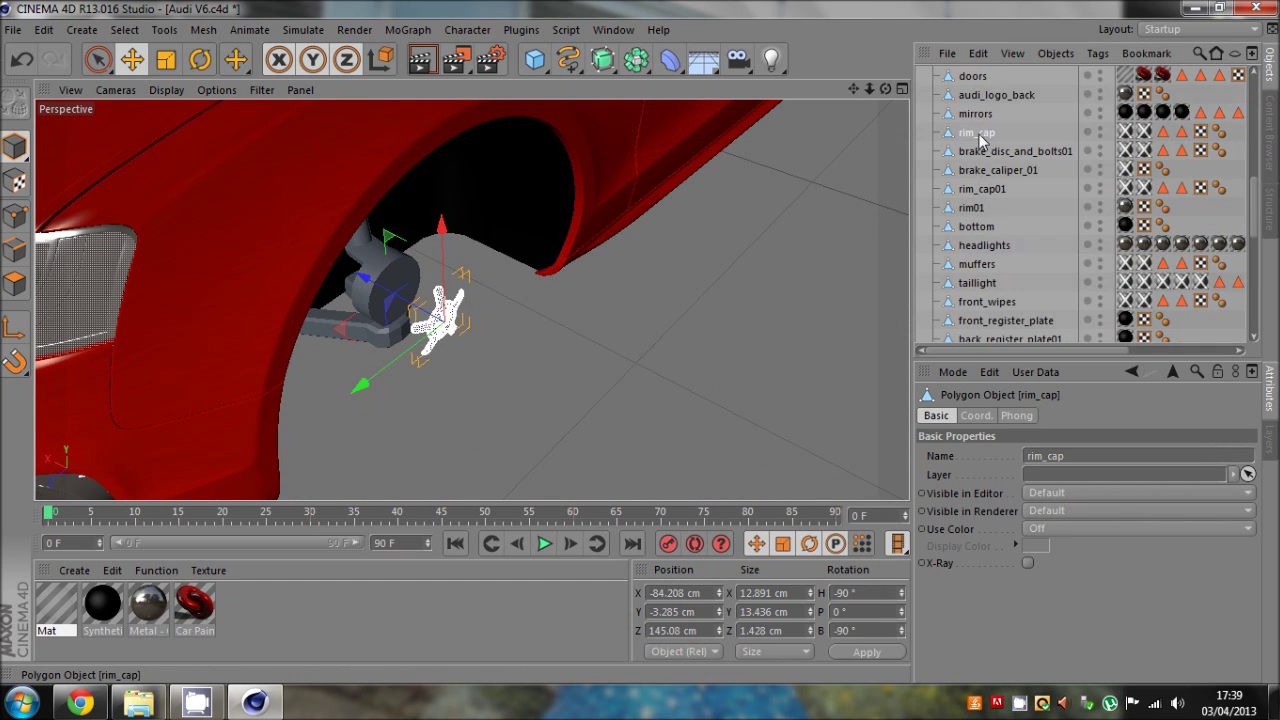
scroll(980, 140, up, 12)
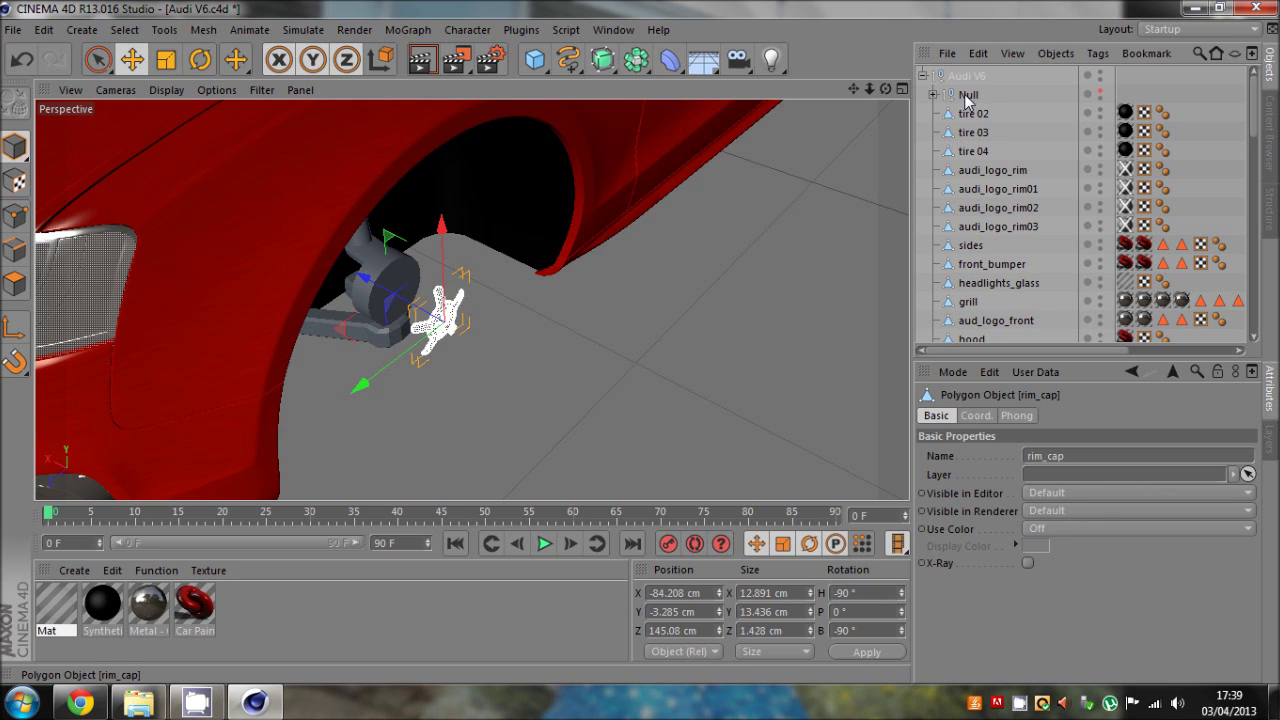
drag(967, 101, 968, 97)
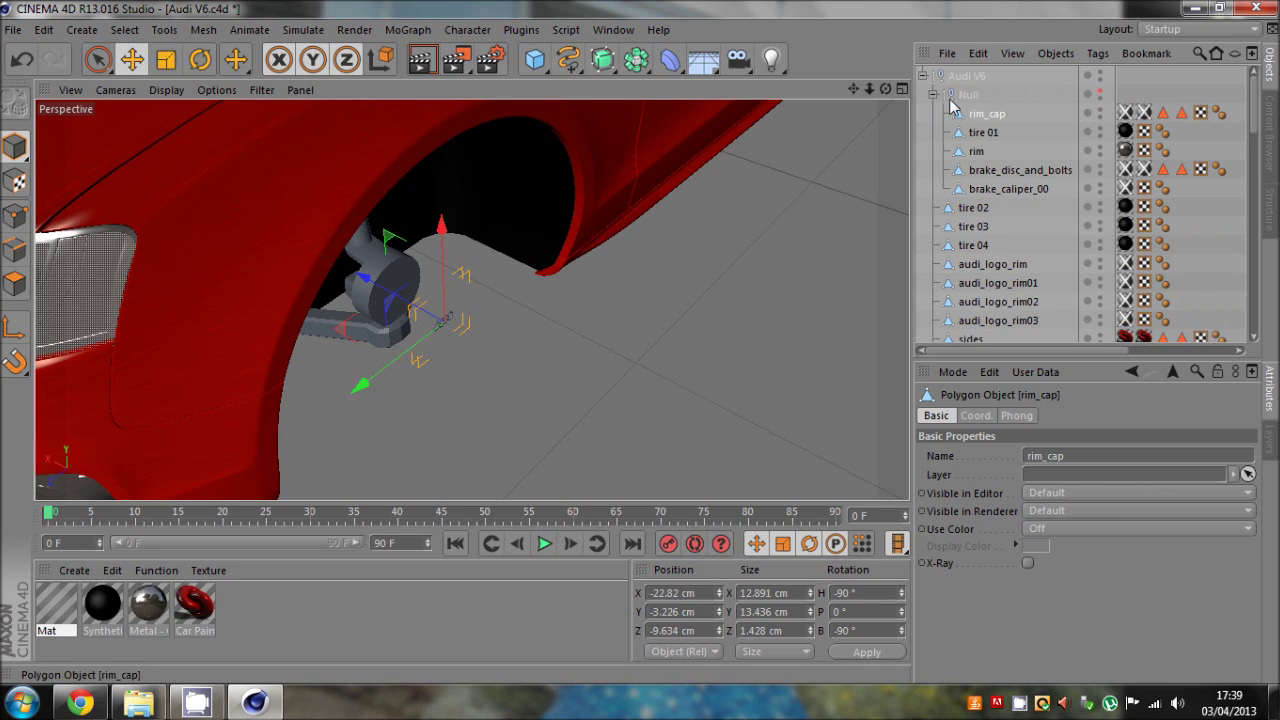
click(932, 94)
- Rename the wheel null to "fl tyre"
click(970, 96)
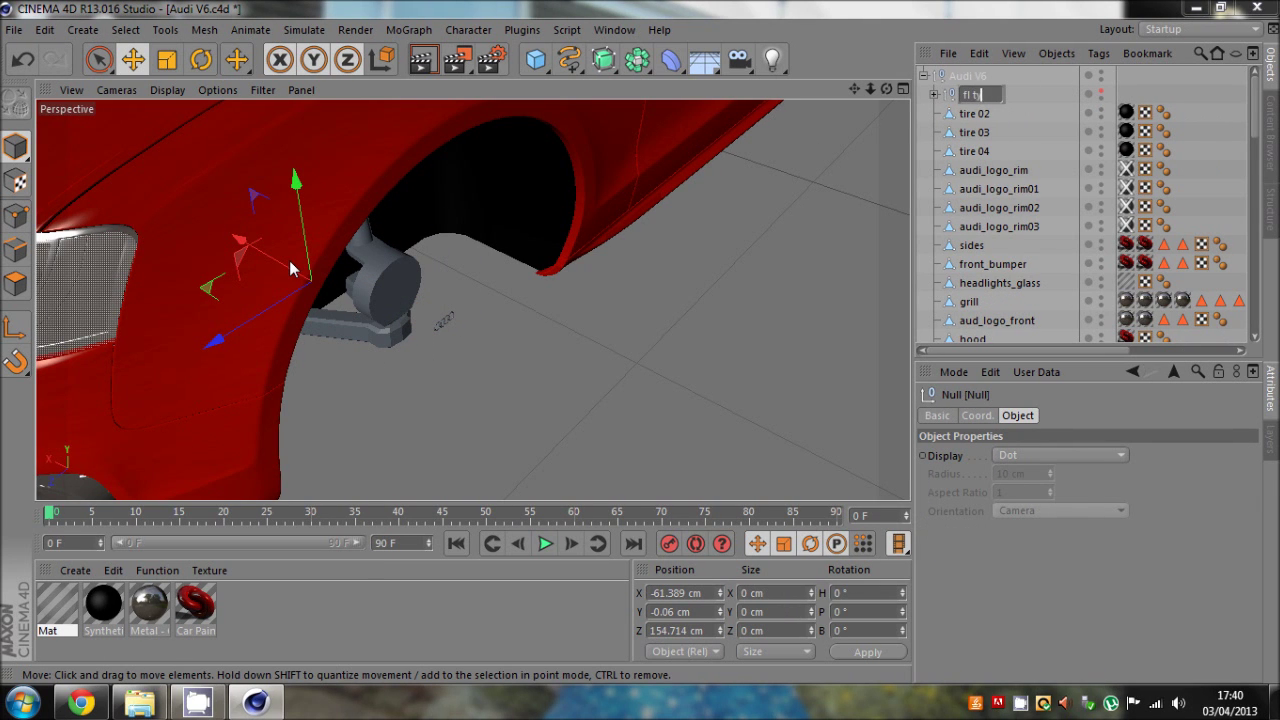
text(fl tyre)
key(Return)
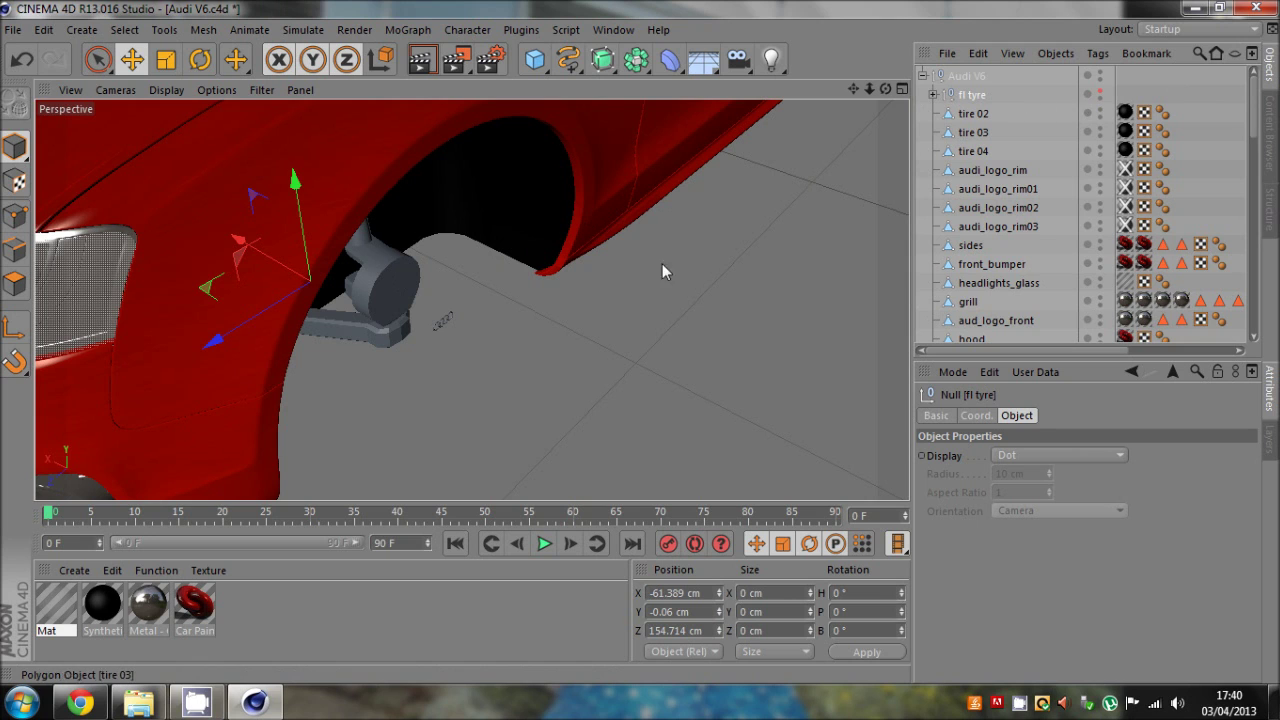
- Assign the chrome material to audi_logo_rim and move that object into the fl tyre group
click(443, 322)
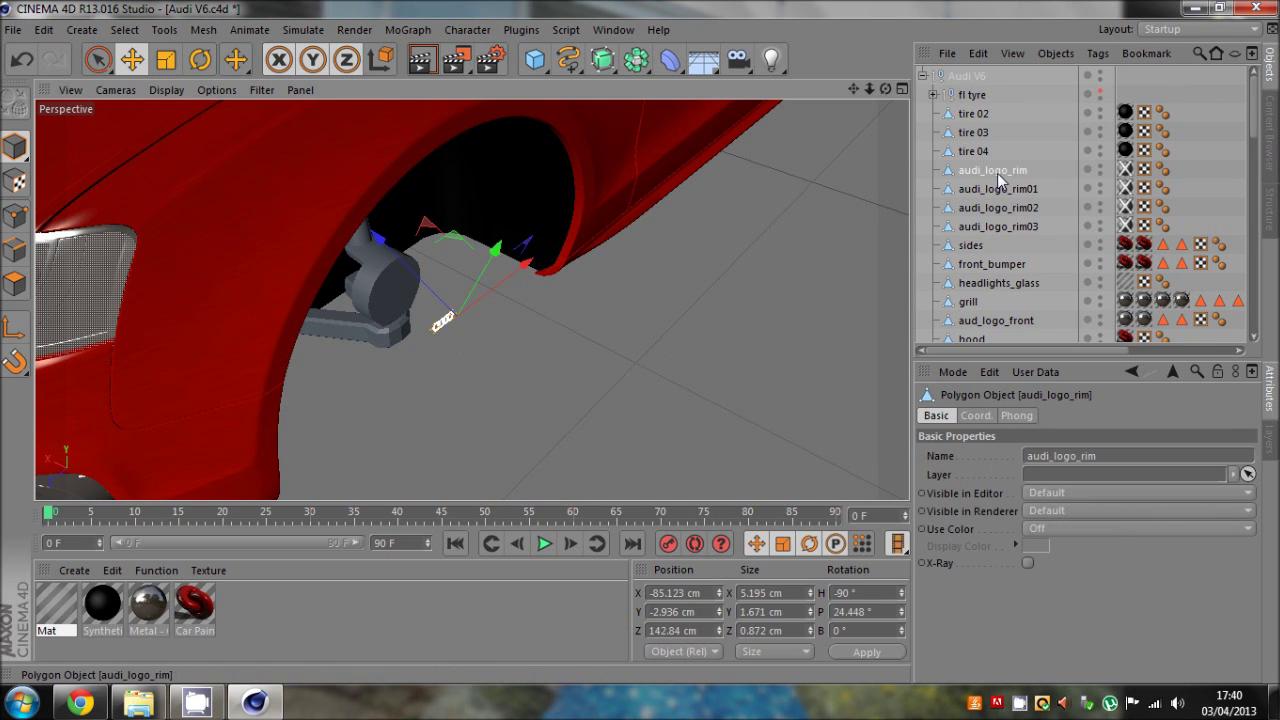
drag(149, 604, 993, 180)
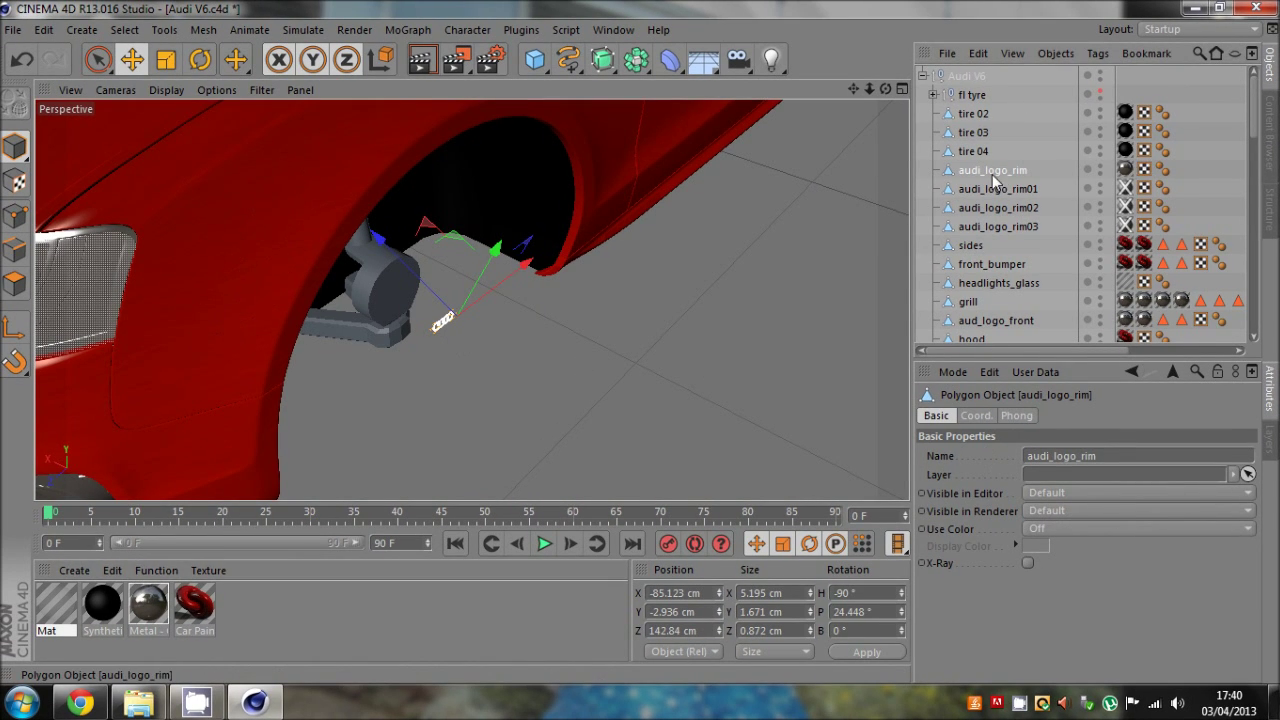
drag(974, 96, 973, 96)
click(934, 95)
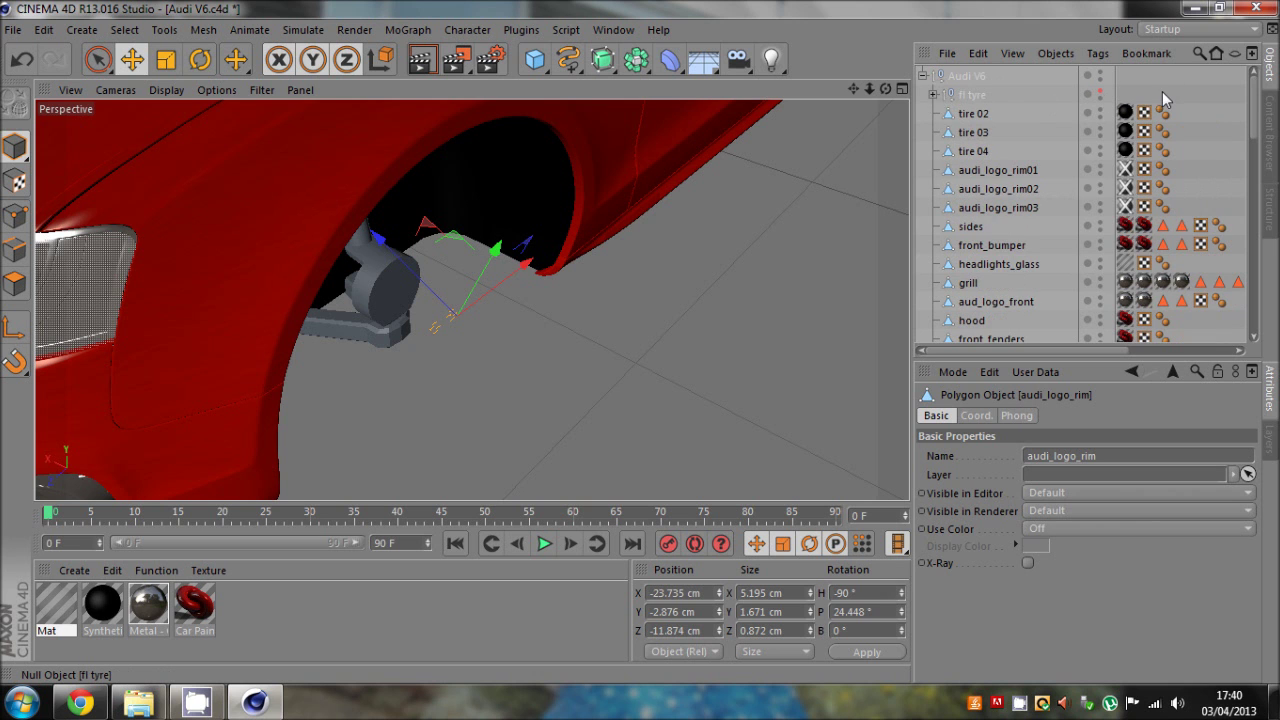
click(923, 128)
- Toggle the fl tyre group's editor visibility to check its parts, leaving the group visible
alt+drag(639, 341, 340, 362)
alt+drag(639, 341, 639, 341)
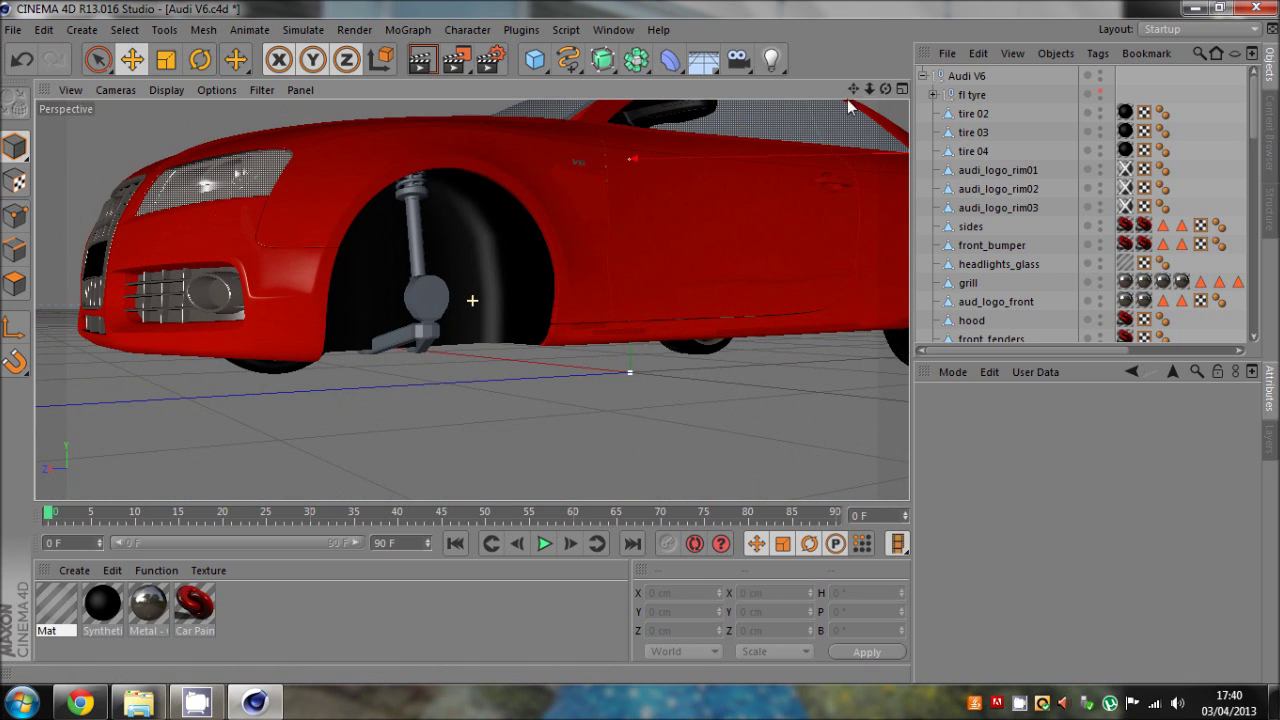
click(1099, 90)
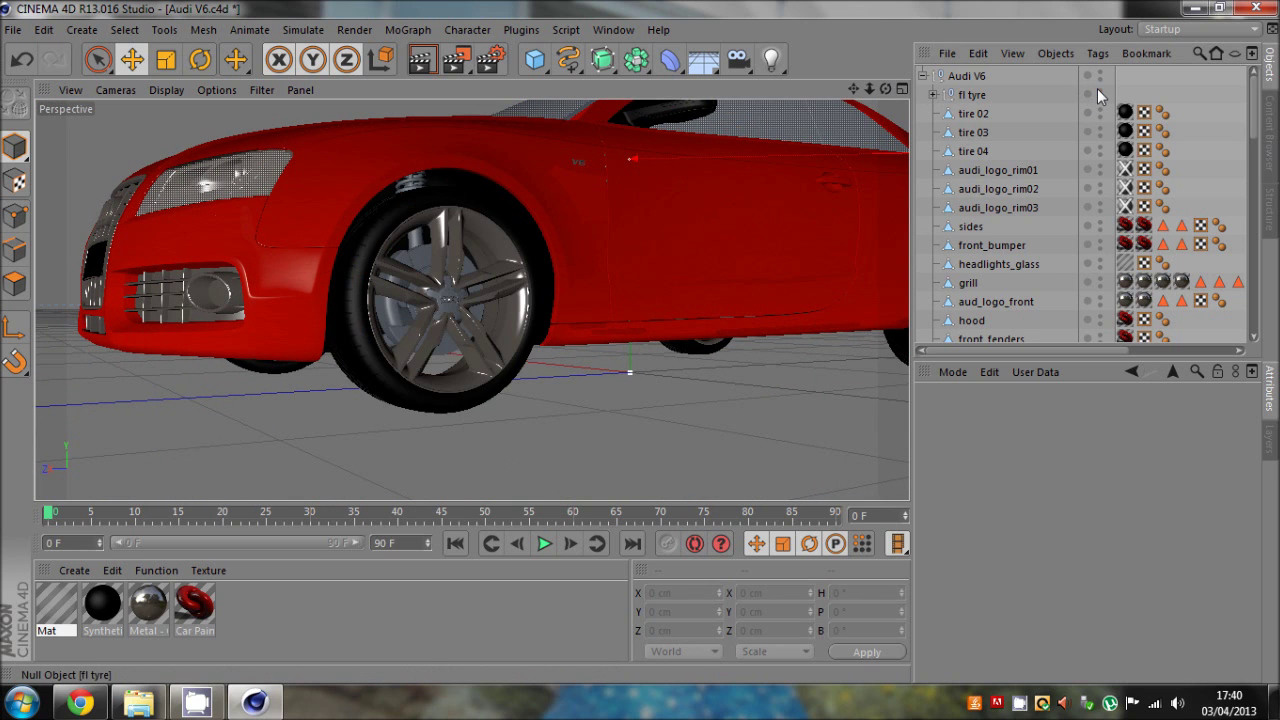
click(1099, 90)
mouse_move(884, 90)
mouse_down()
mouse_move(639, 341)
mouse_move(884, 90)
mouse_up()
click(1100, 90)
- Move the fl tyre group out of the Audi V6 hierarchy to the top level of the object list
click(973, 95)
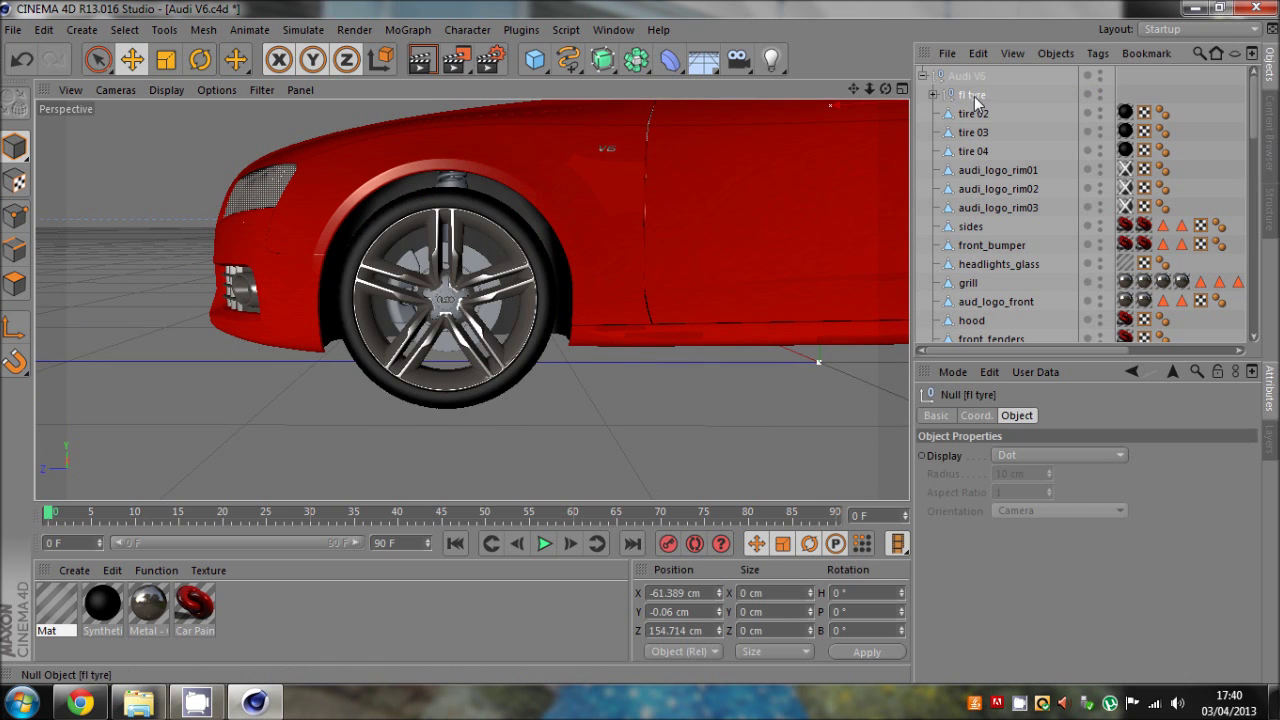
middle_click(401, 238)
middle_click(349, 237)
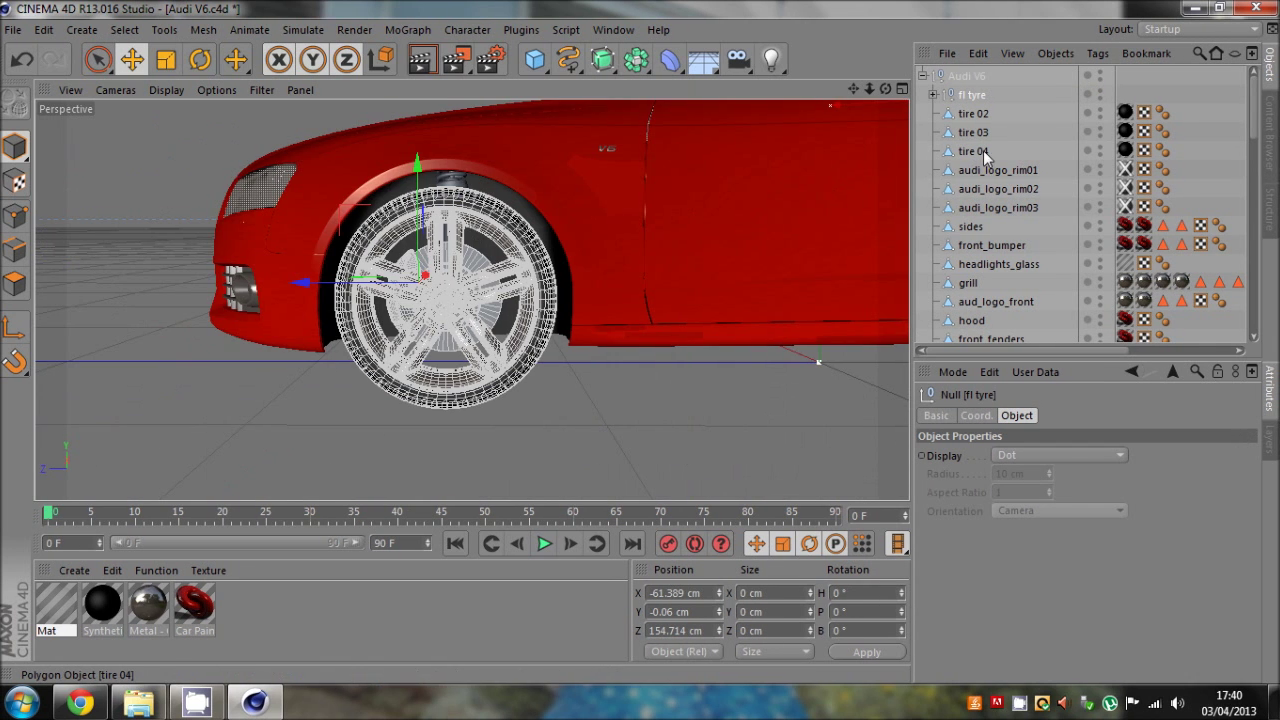
drag(973, 69, 972, 68)
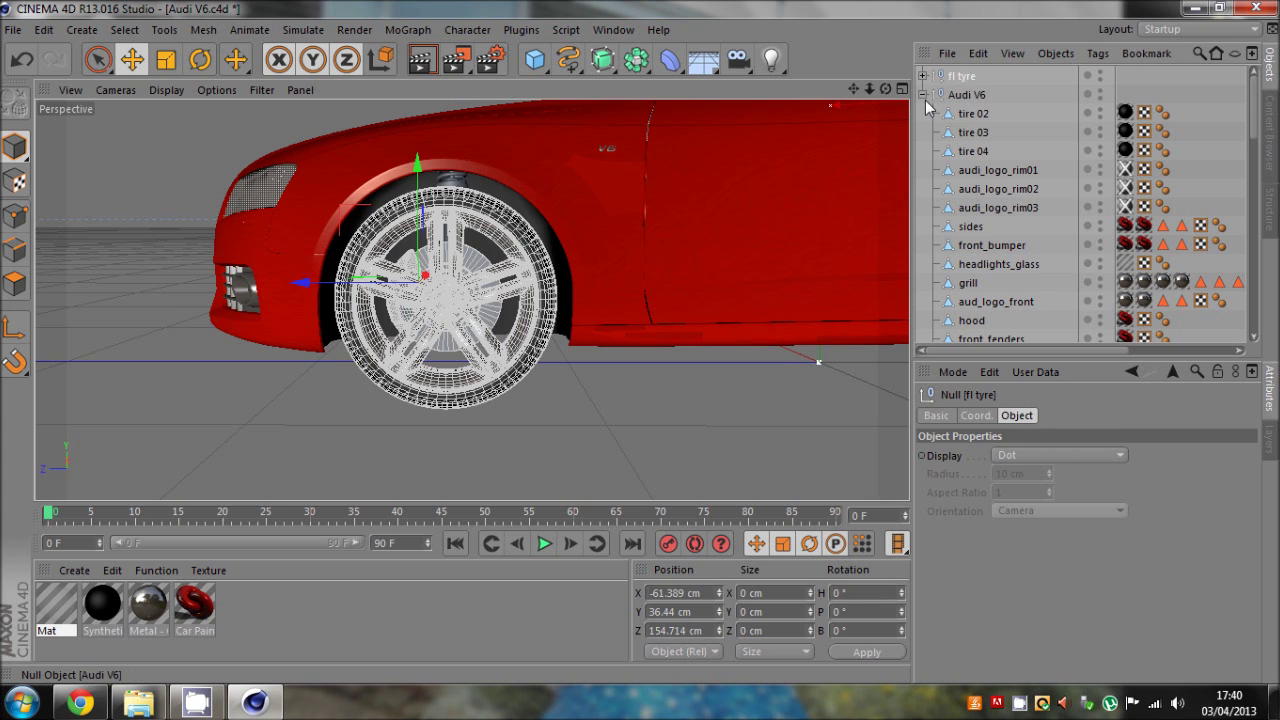
- Collapse the Audi V6 group and hide it so only the fl tyre wheel is displayed
click(926, 100)
click(923, 95)
click(968, 95)
click(1011, 92)
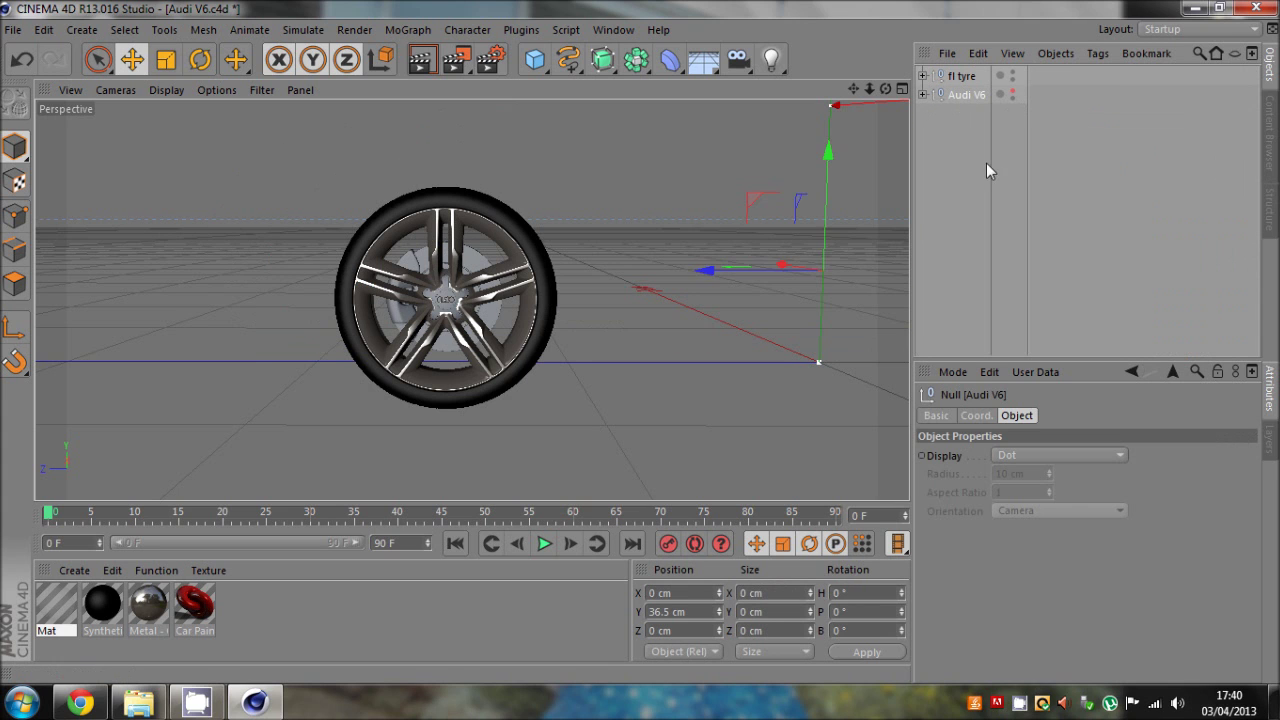
- Move only the axis of the fl tyre null along X to about -41.1 cm, away from the wheel
click(479, 304)
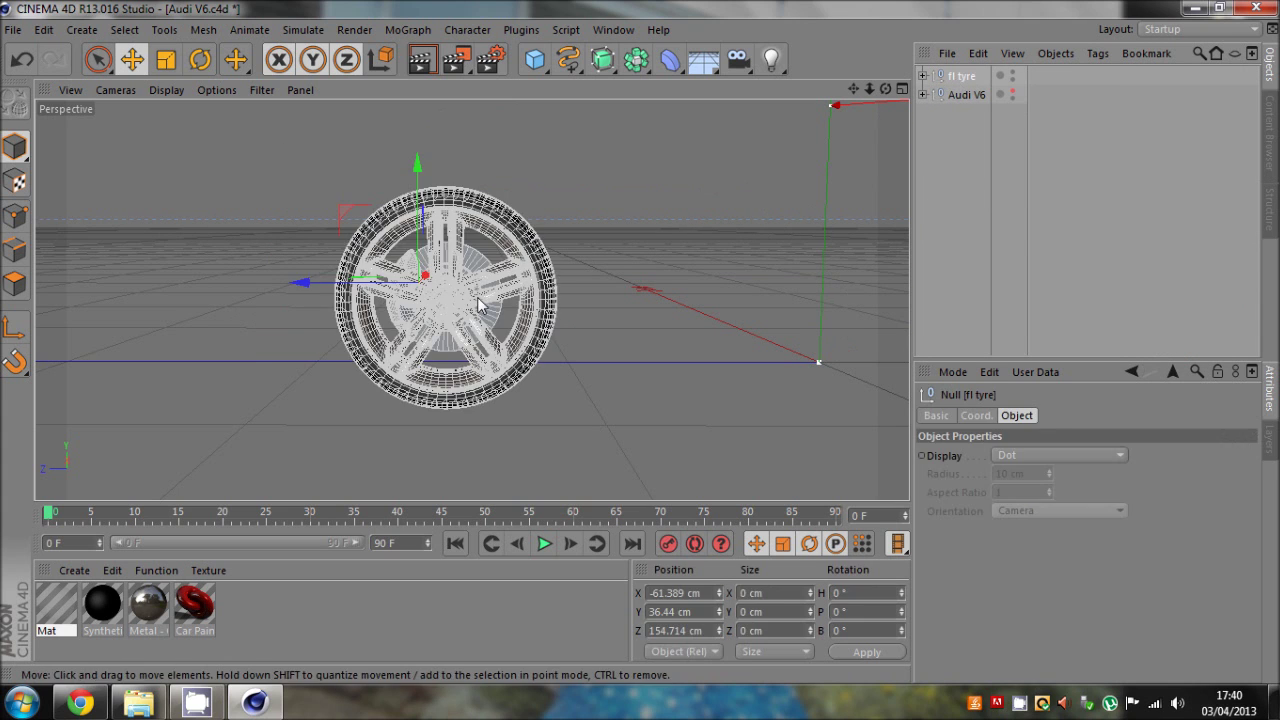
alt+drag(855, 128, 557, 270)
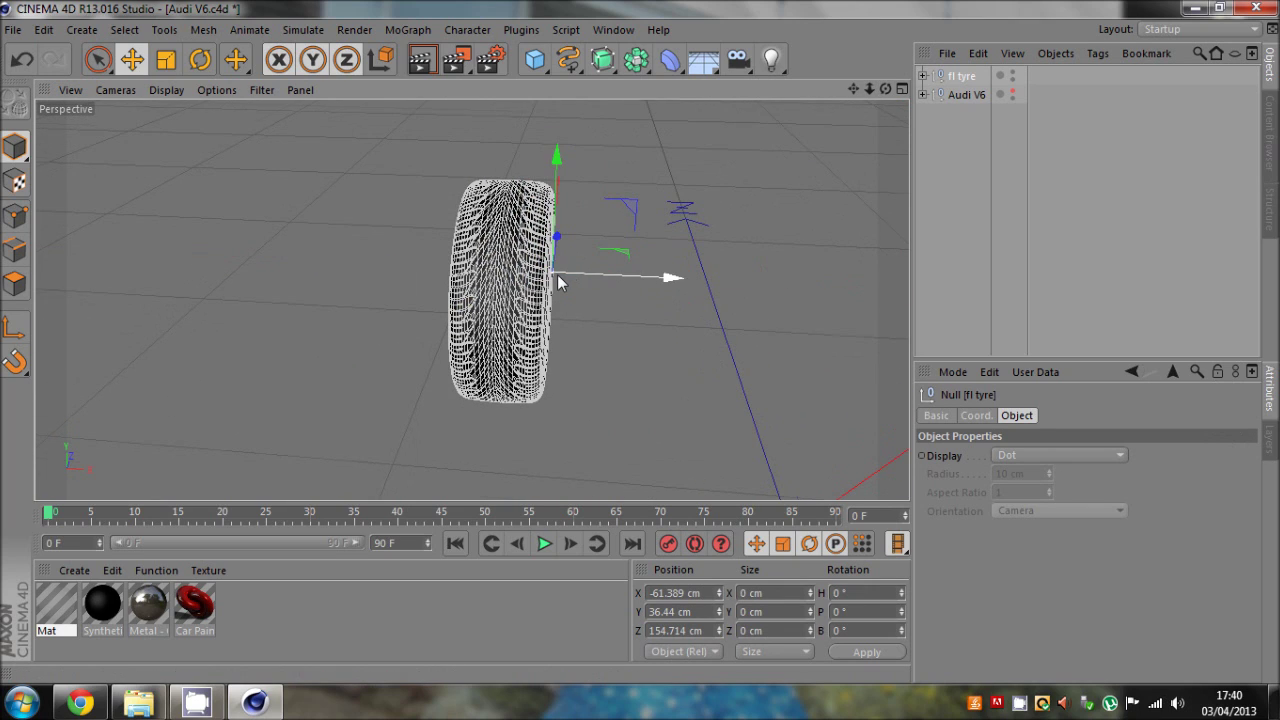
scroll(557, 275, up, 7)
drag(885, 89, 640, 349)
click(14, 327)
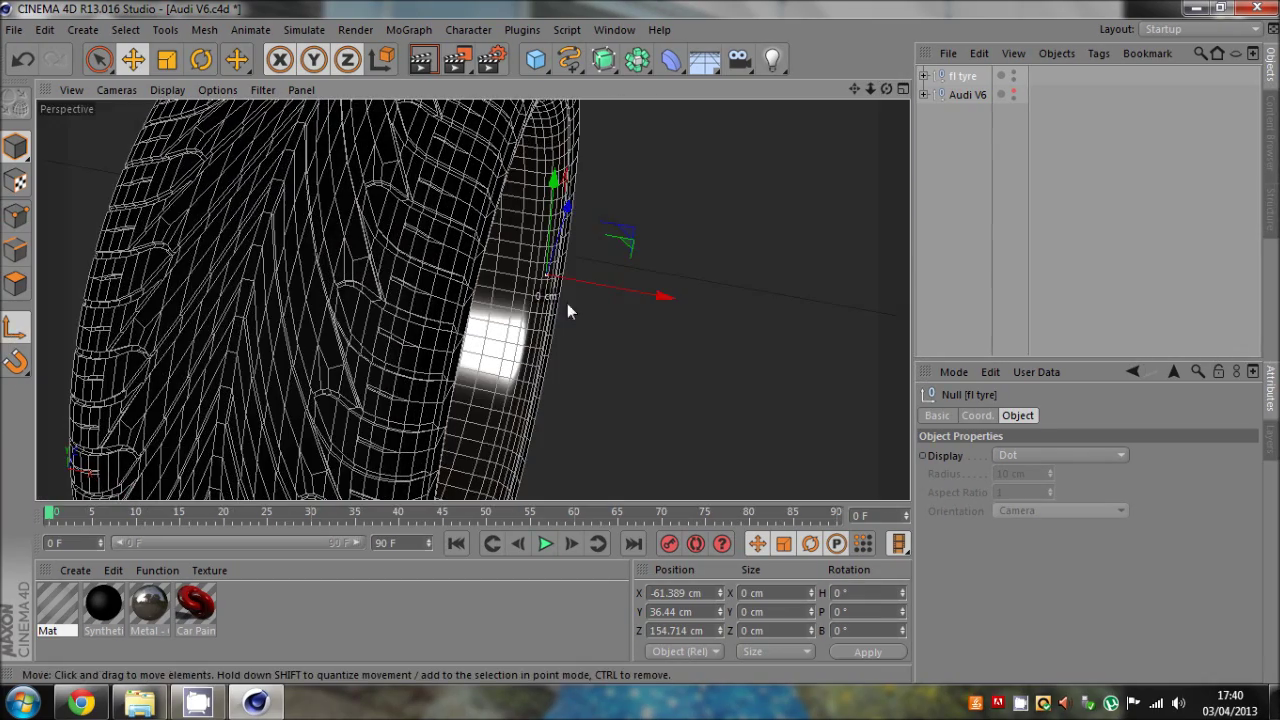
drag(588, 292, 788, 314)
click(12, 327)
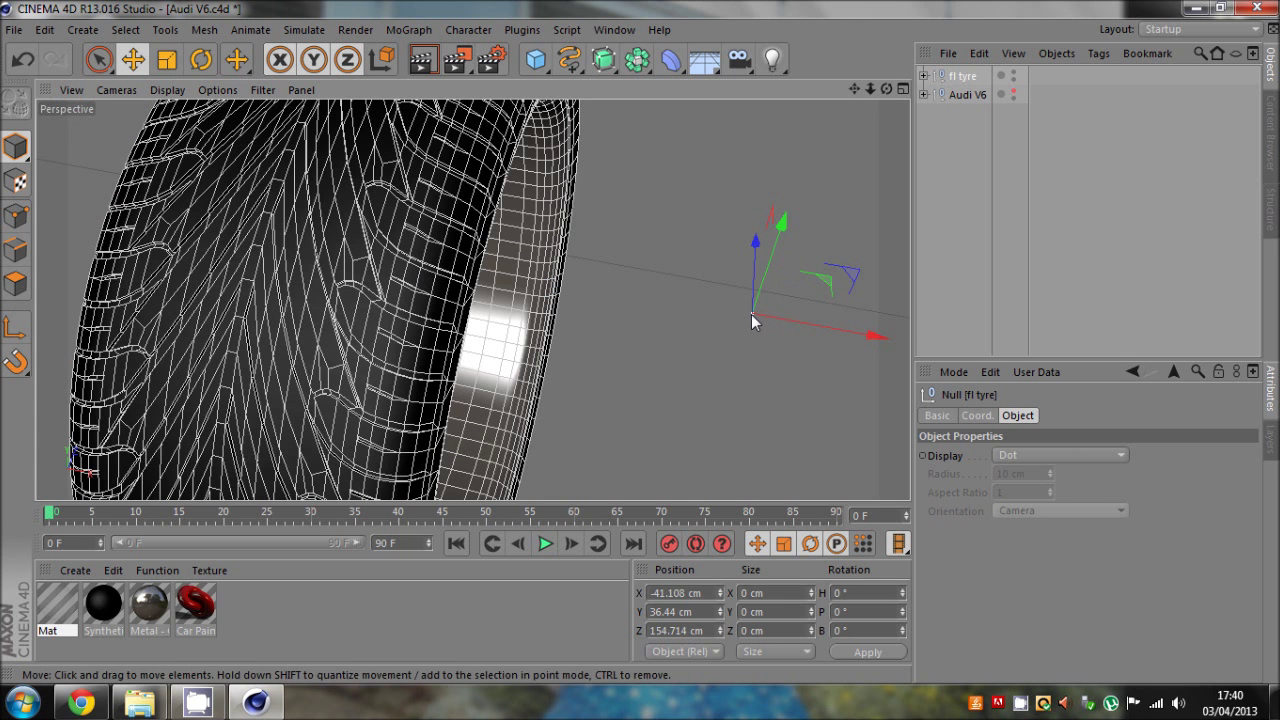
scroll(640, 341, down, 6)
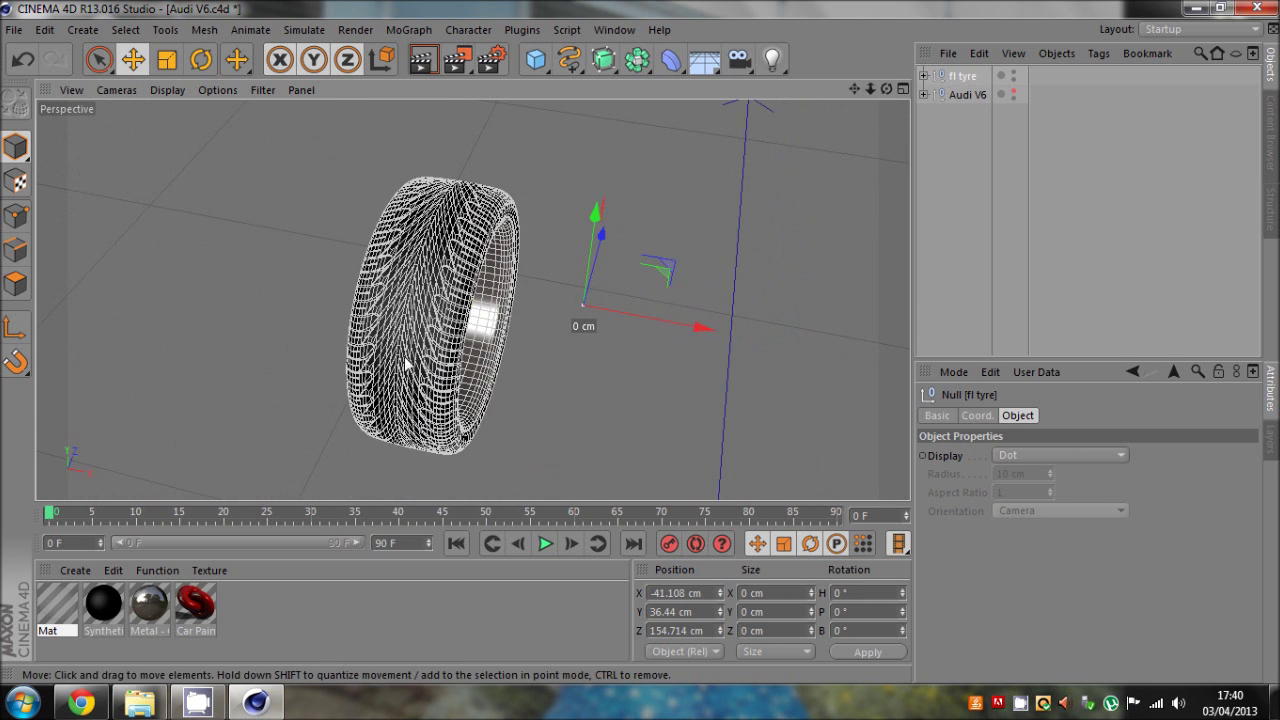
- Look through the available managers, including the Coordinate and Structure Managers, and return to the object list
drag(885, 90, 639, 341)
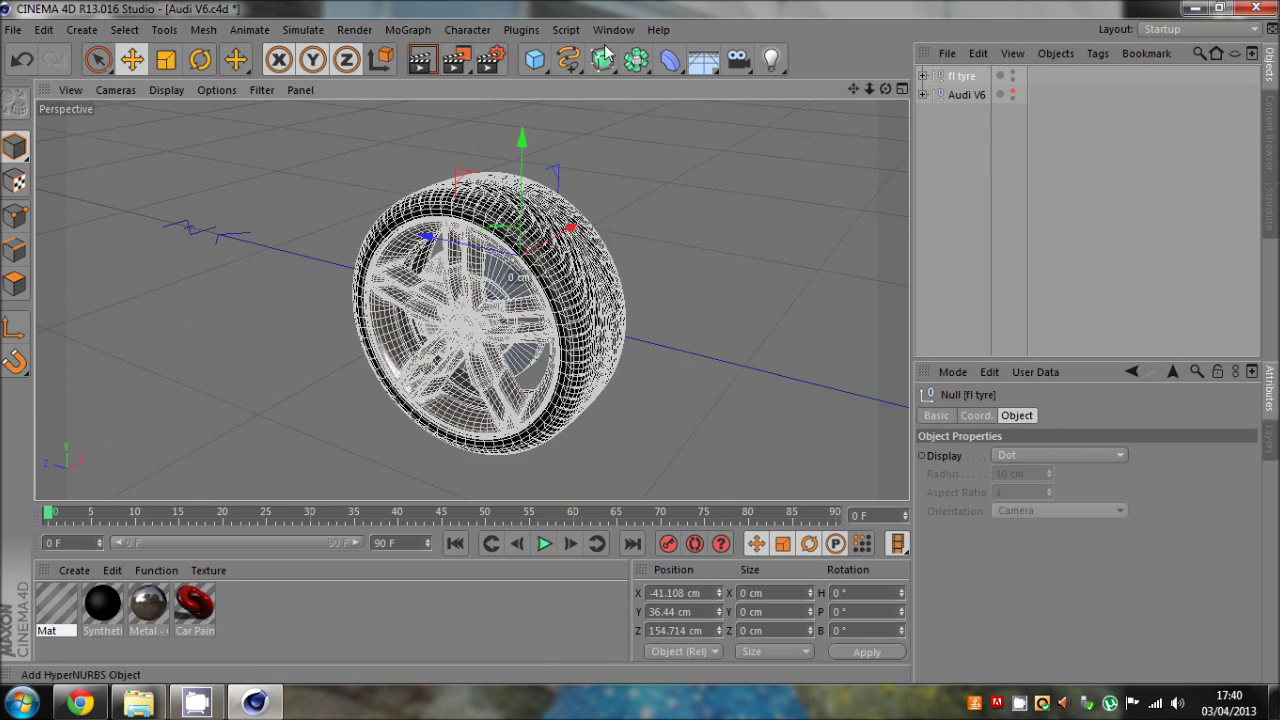
click(613, 29)
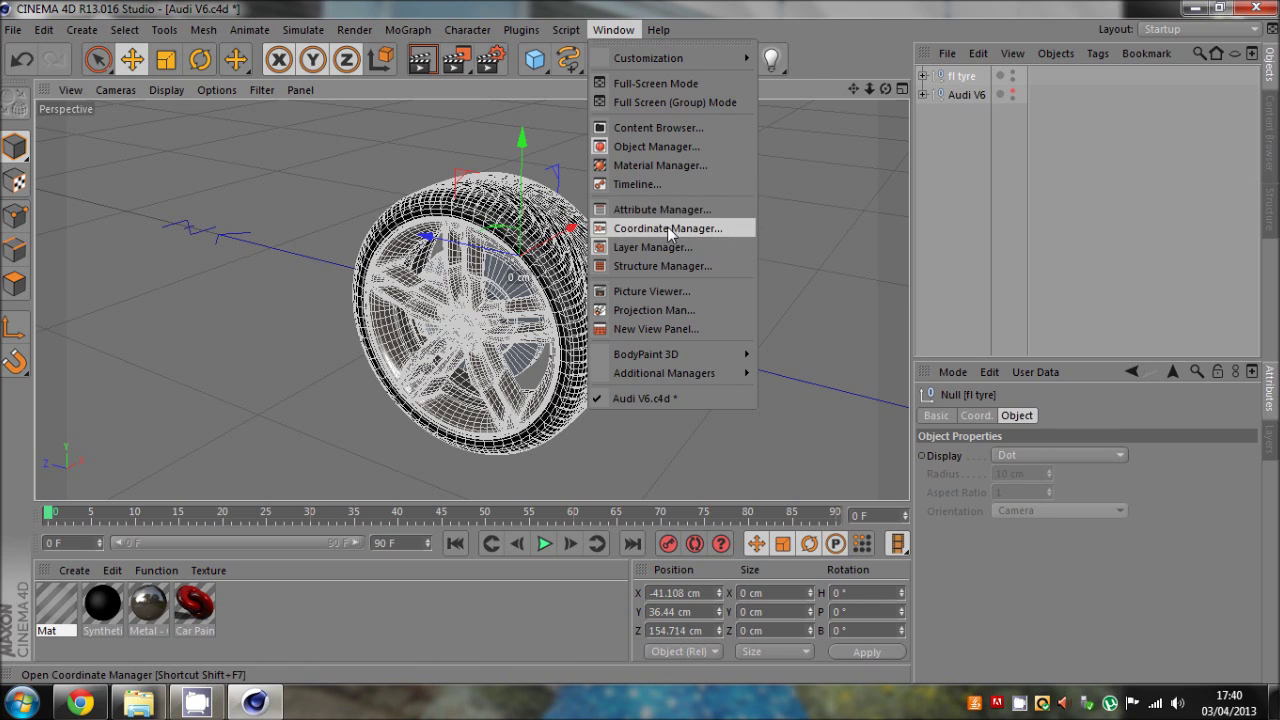
click(669, 229)
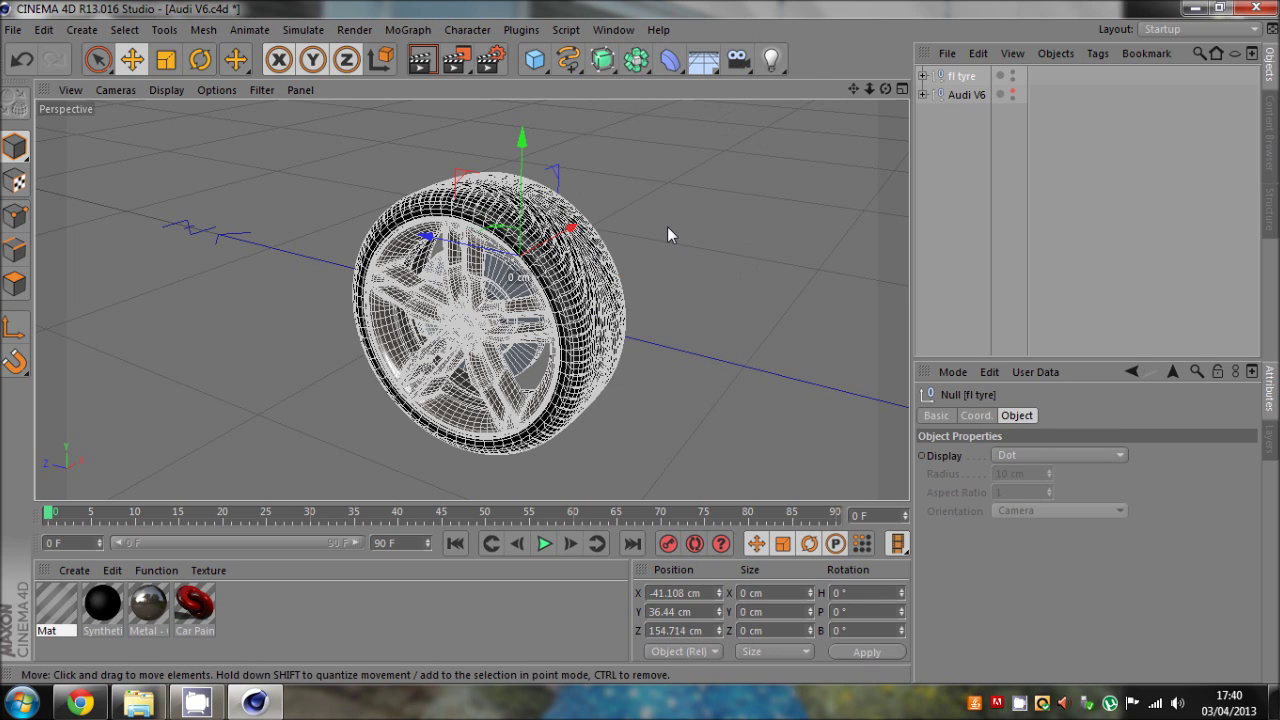
click(918, 198)
click(614, 30)
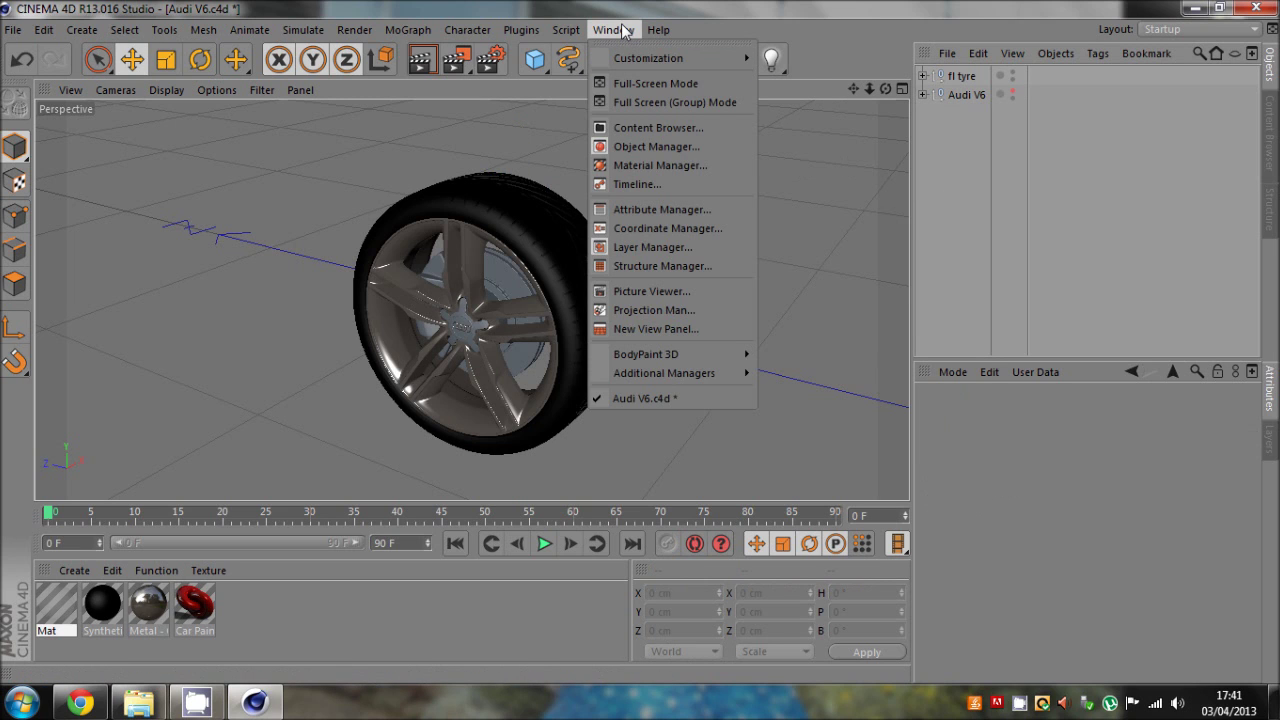
mouse_move(670, 377)
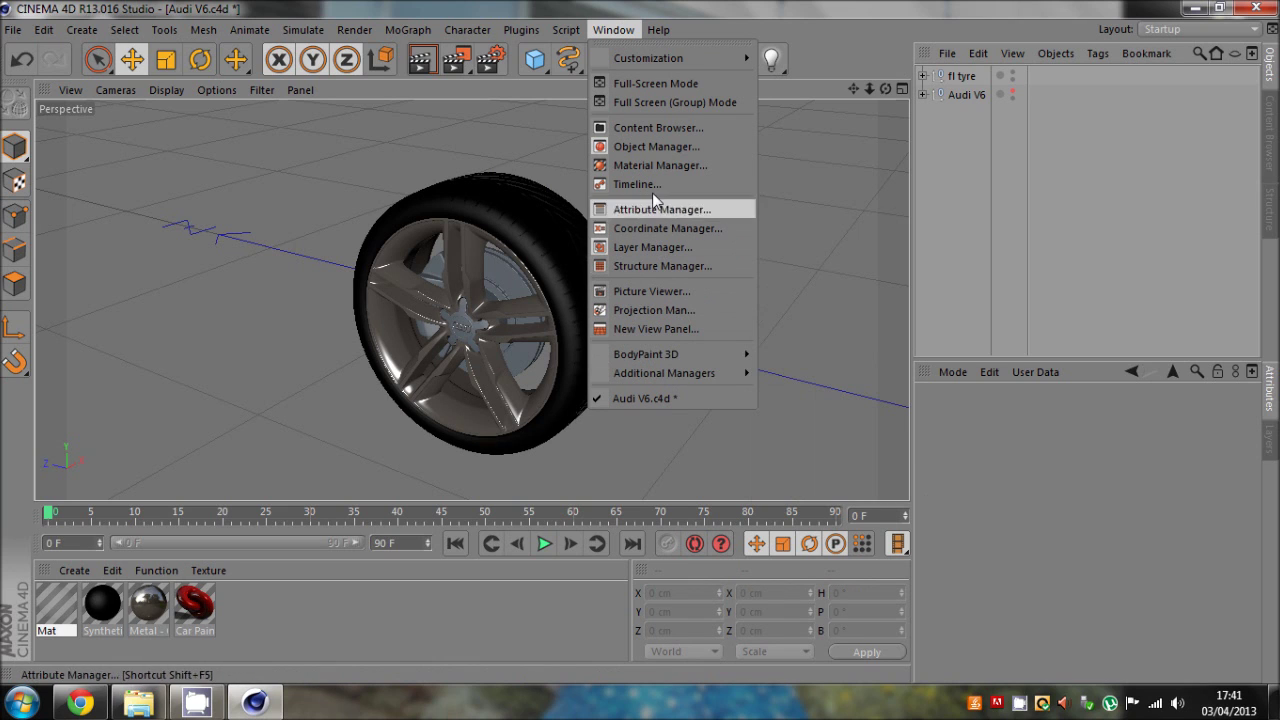
click(673, 146)
click(608, 33)
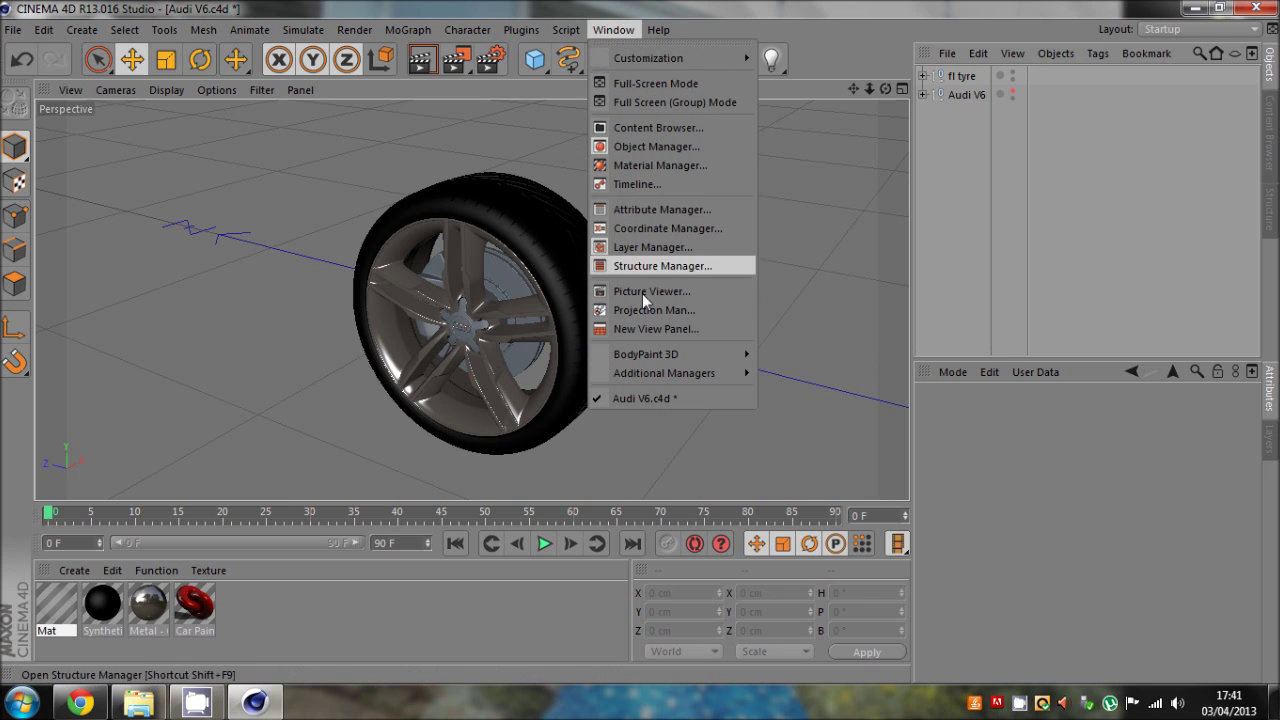
click(645, 268)
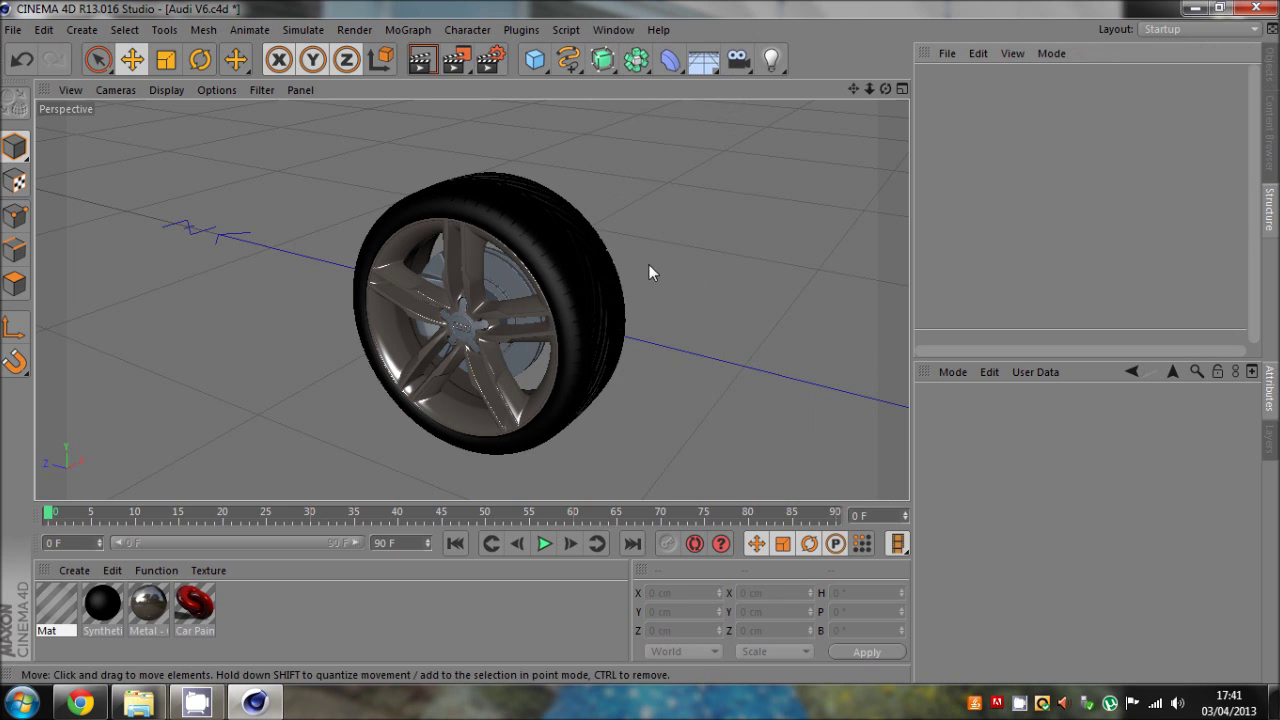
click(613, 30)
click(632, 228)
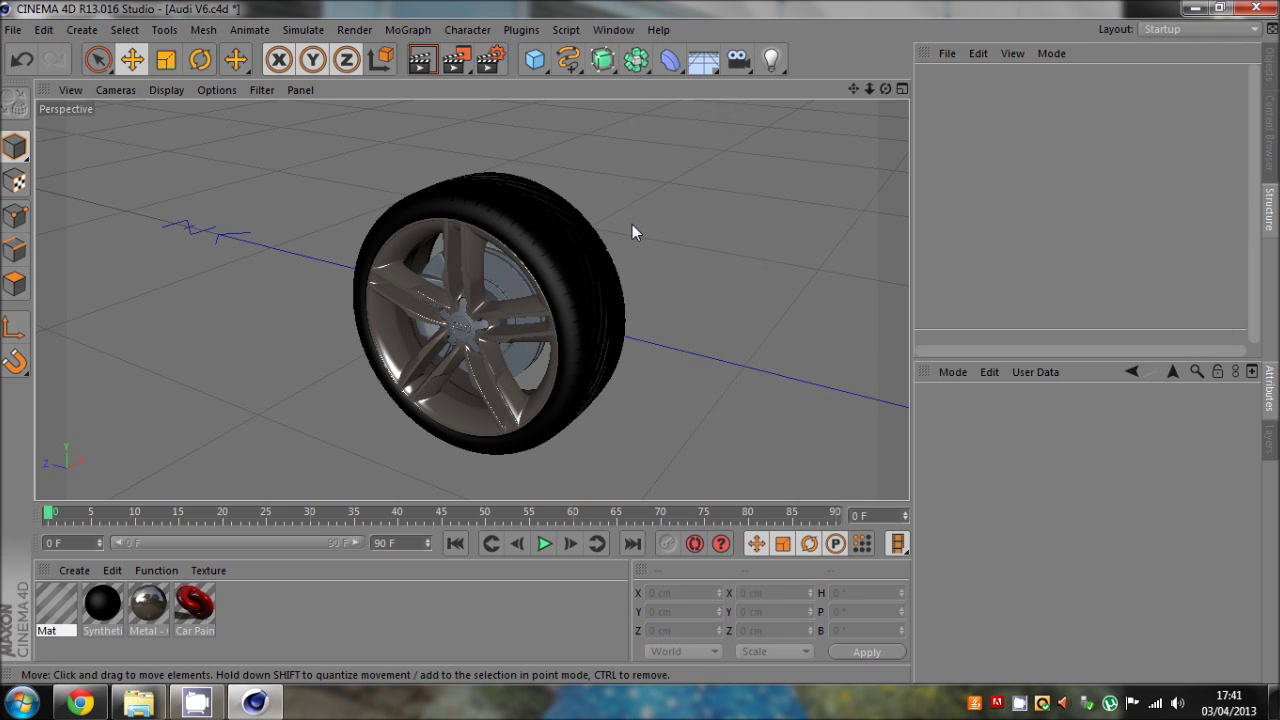
drag(885, 89, 639, 341)
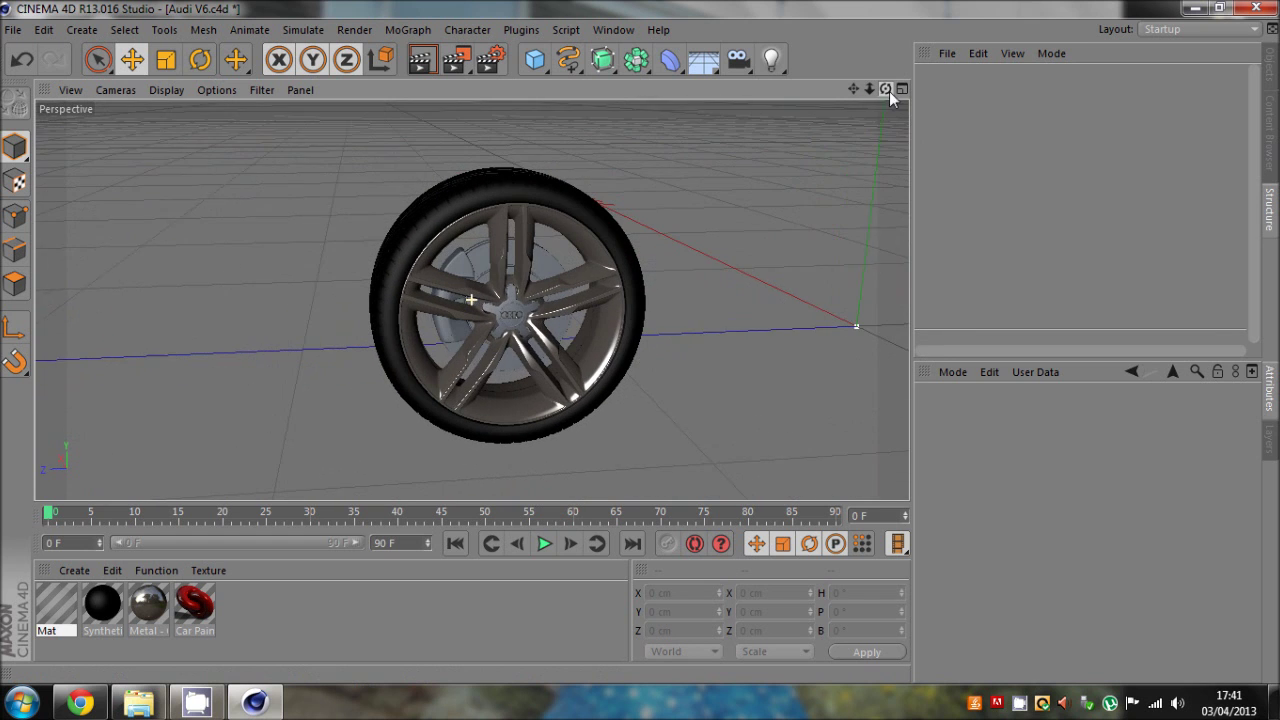
click(947, 54)
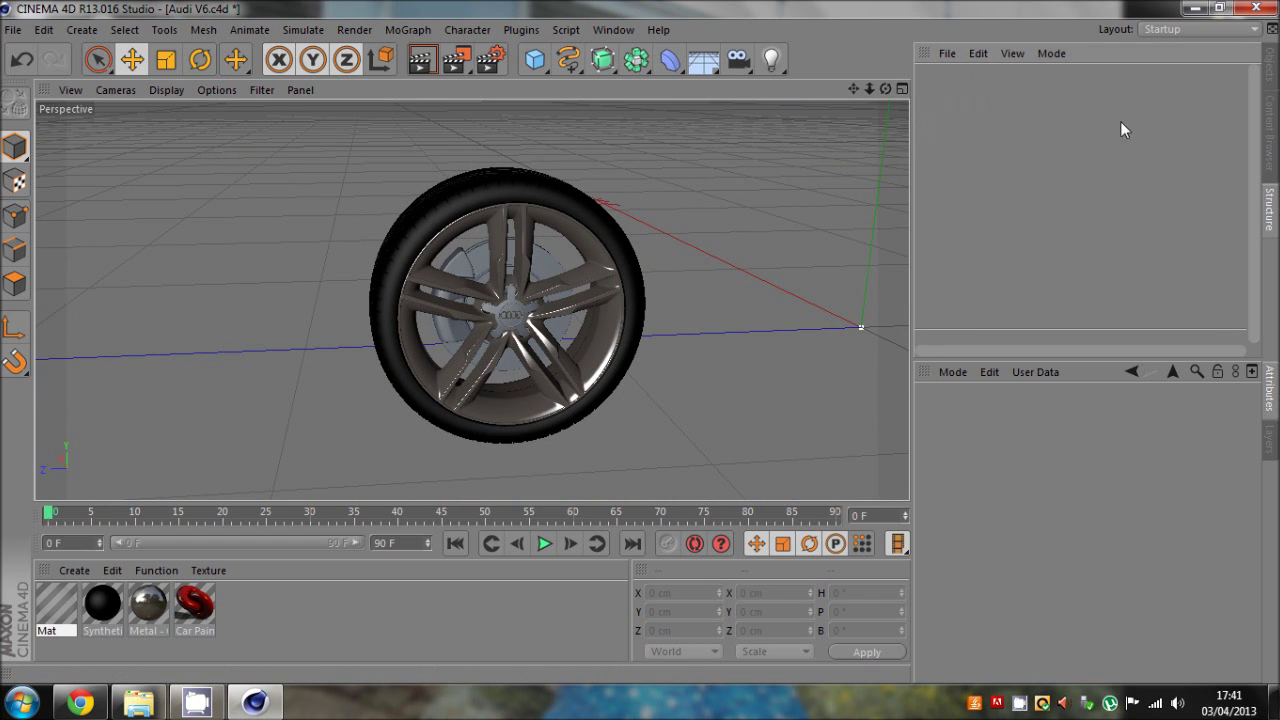
click(1267, 69)
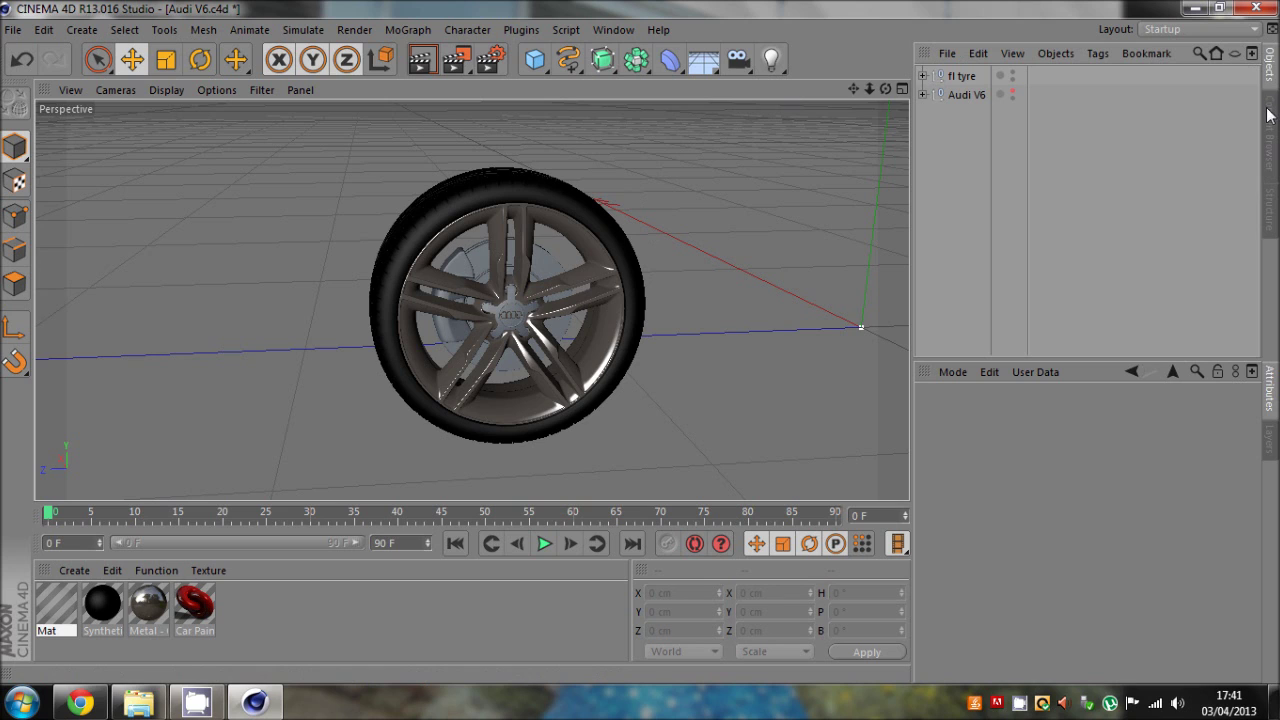
- Select the fl tyre null and view its axis relative to the wheel at an angle
click(962, 77)
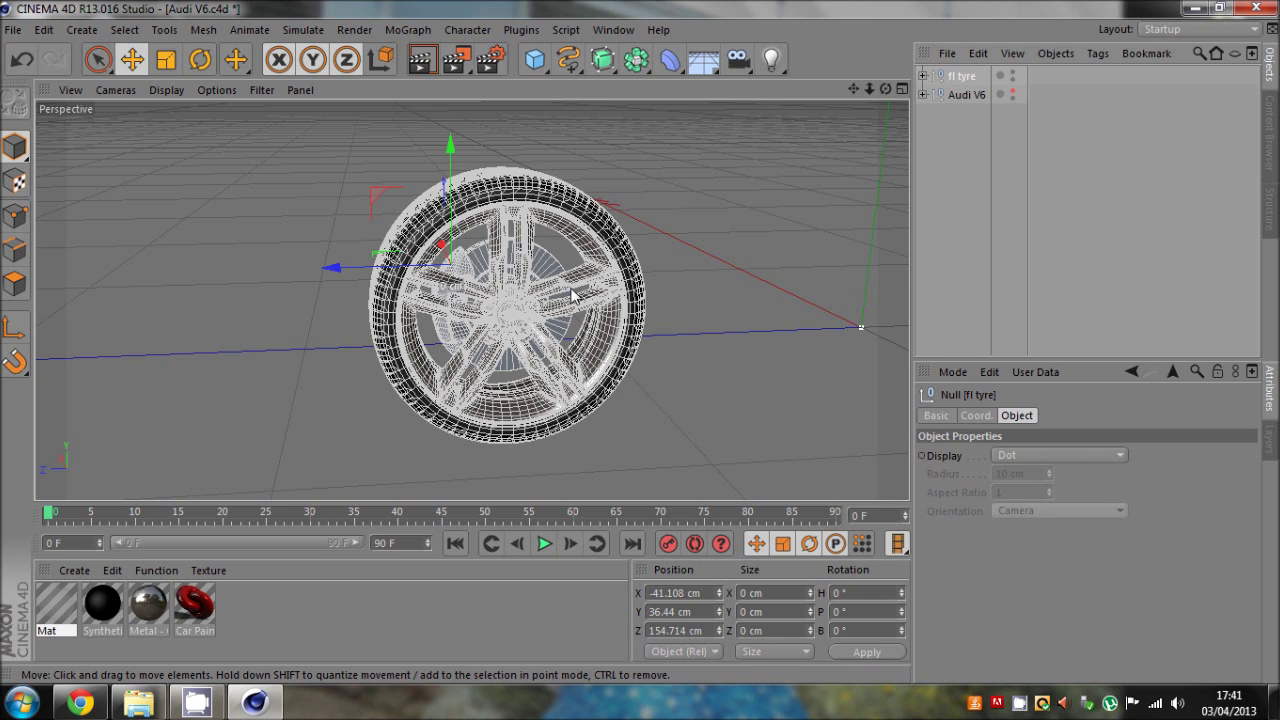
alt+drag(639, 341, 315, 300)
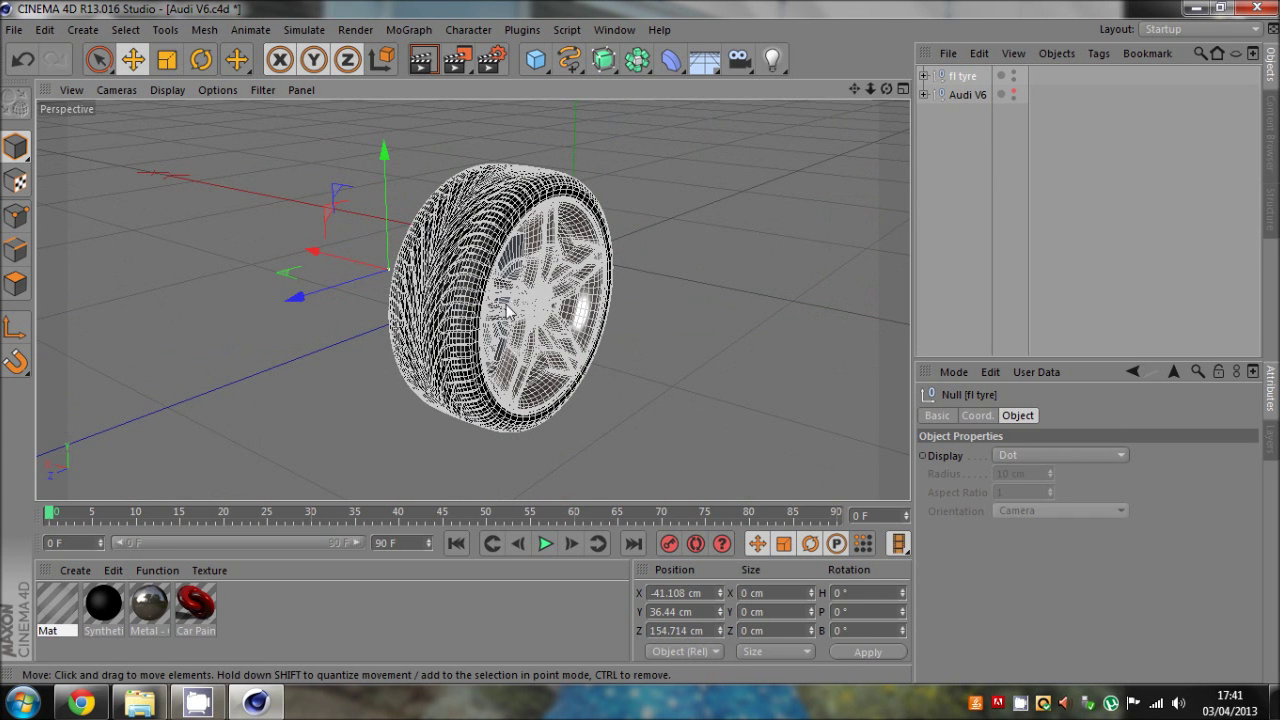
drag(886, 89, 840, 95)
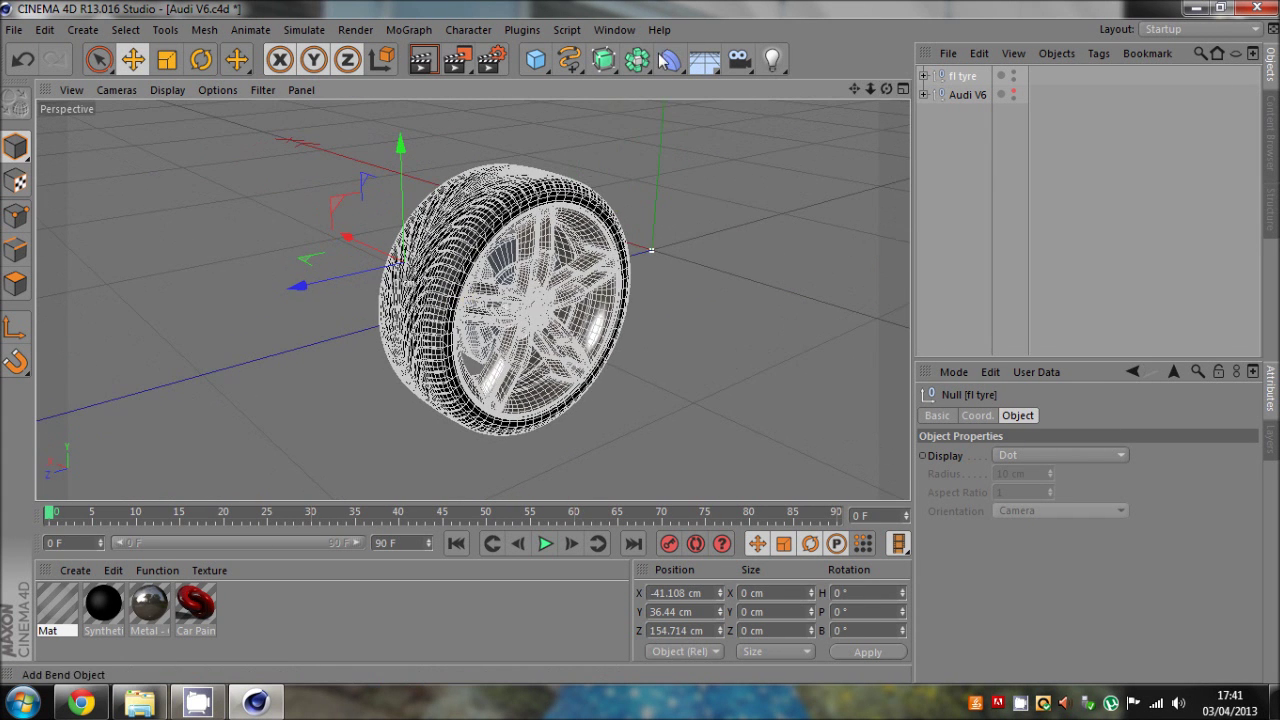
click(614, 29)
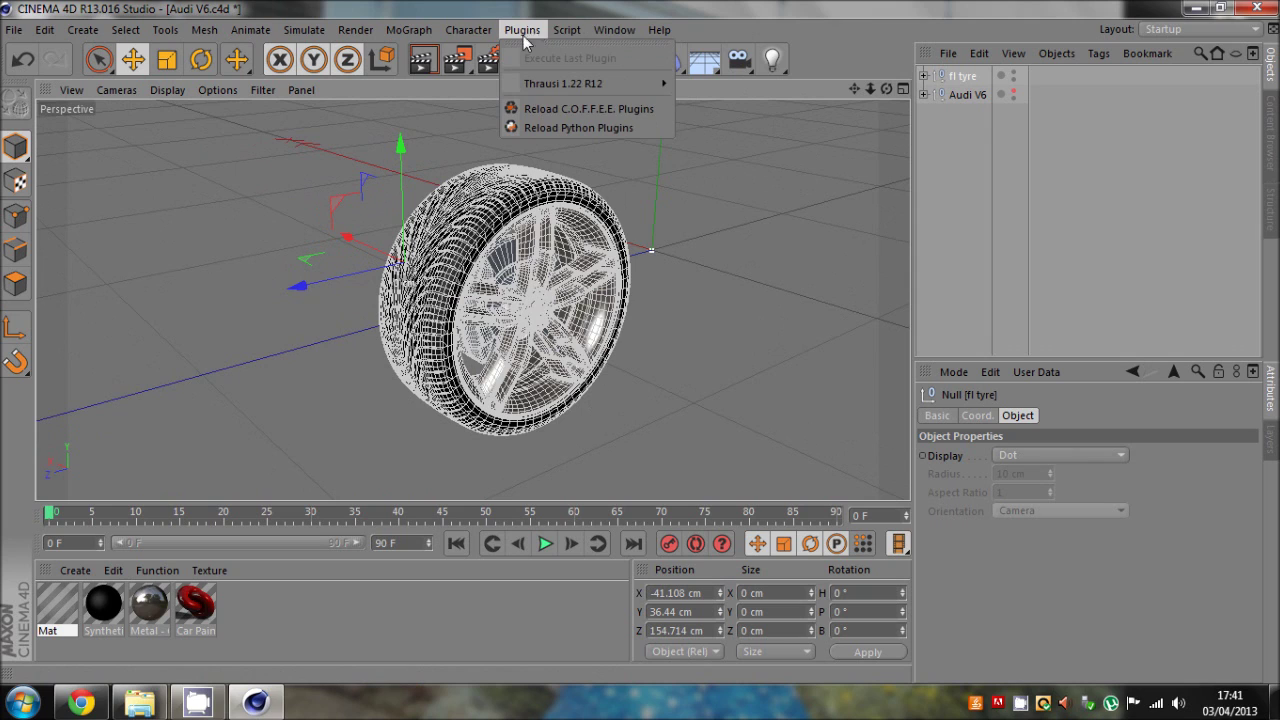
mouse_move(642, 62)
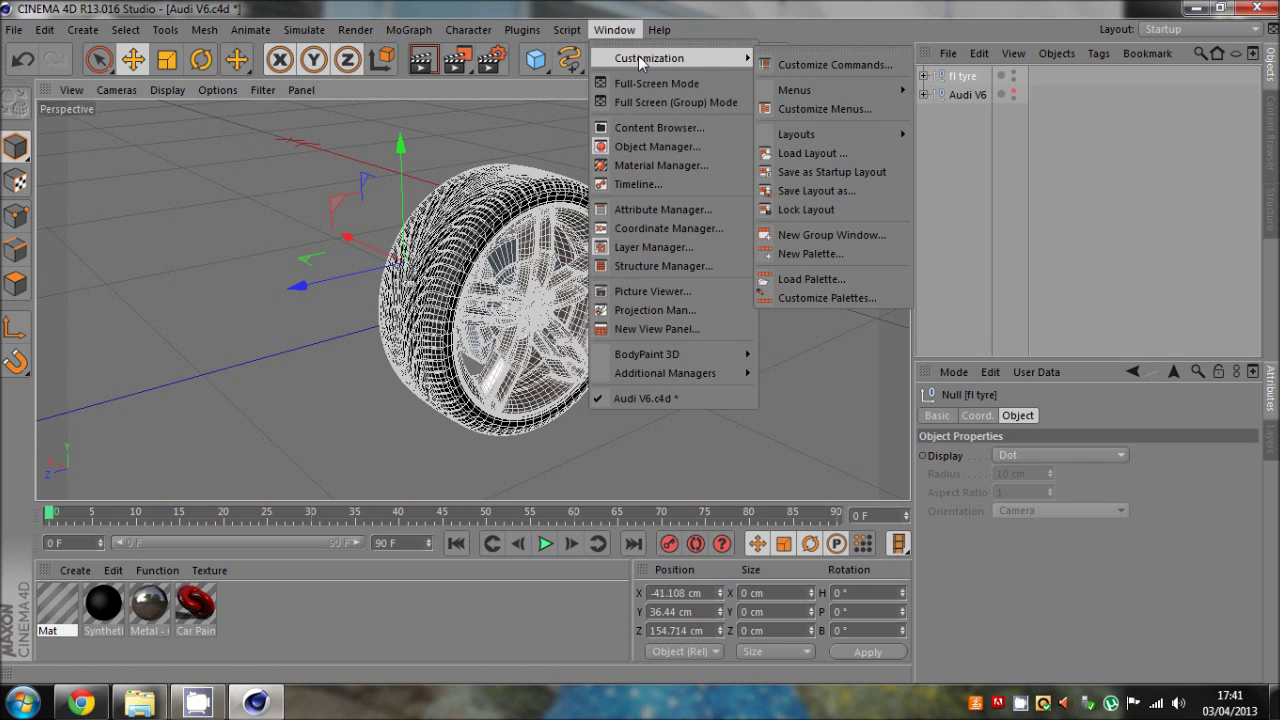
mouse_move(882, 96)
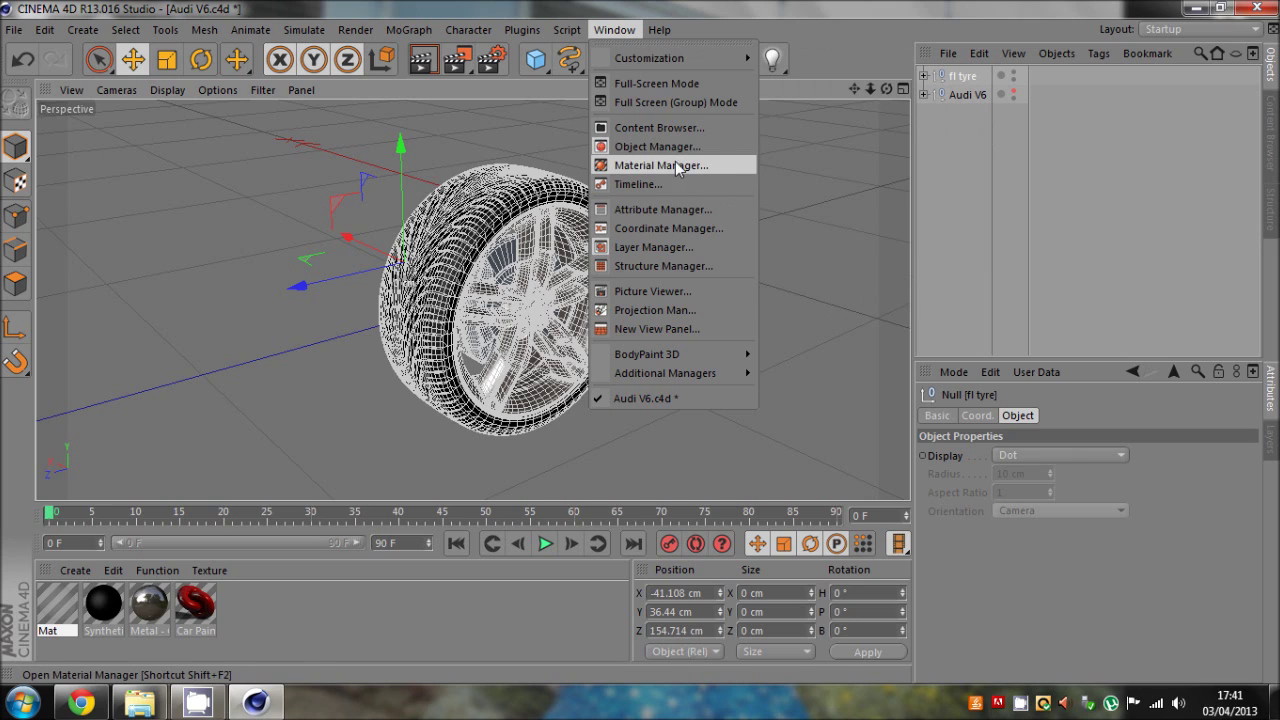
click(691, 210)
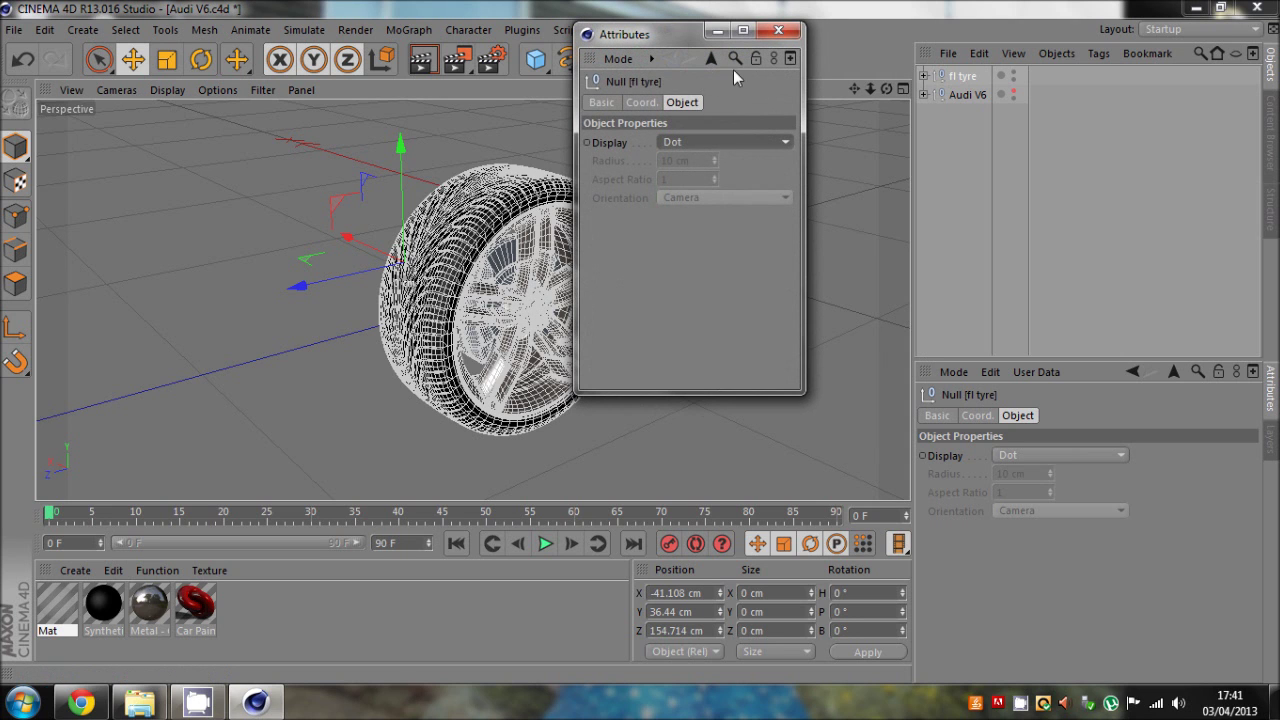
click(779, 32)
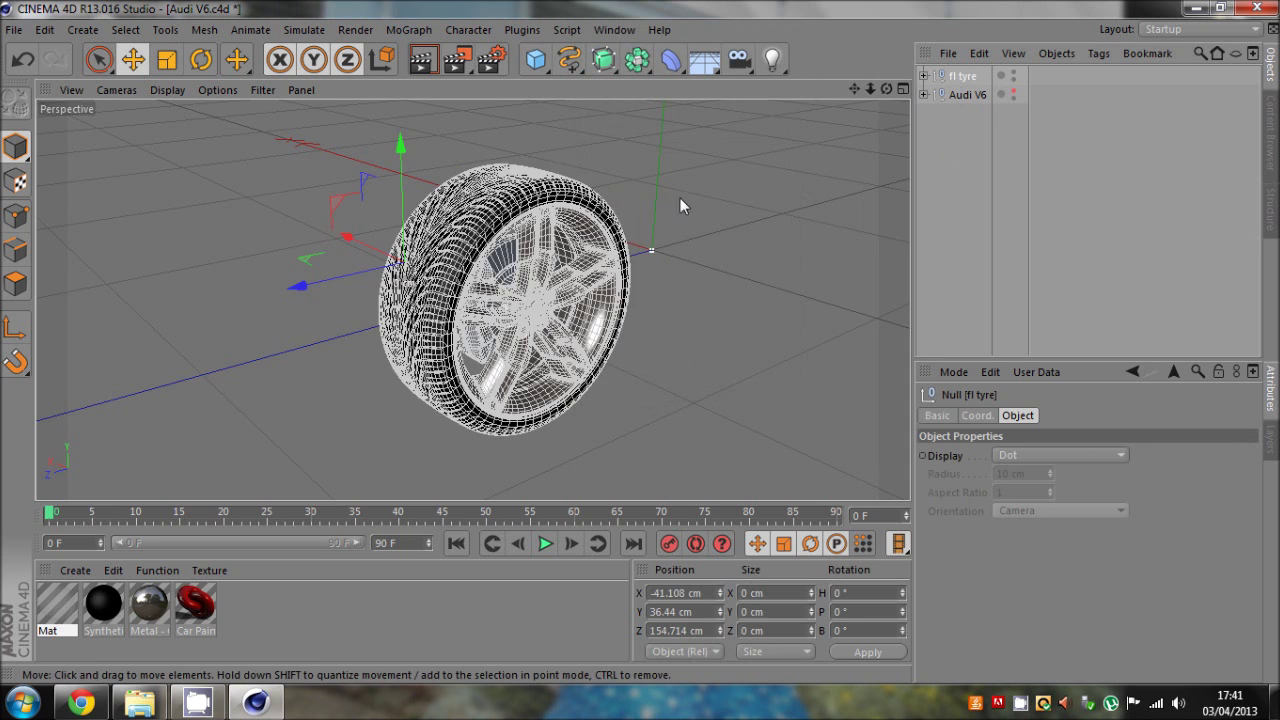
- In the Top view, move only the fl tyre null's axis onto the wheel, to about X -74.6 cm and Z 141.3 cm
middle_click(680, 203)
middle_click(591, 229)
drag(857, 89, 640, 341)
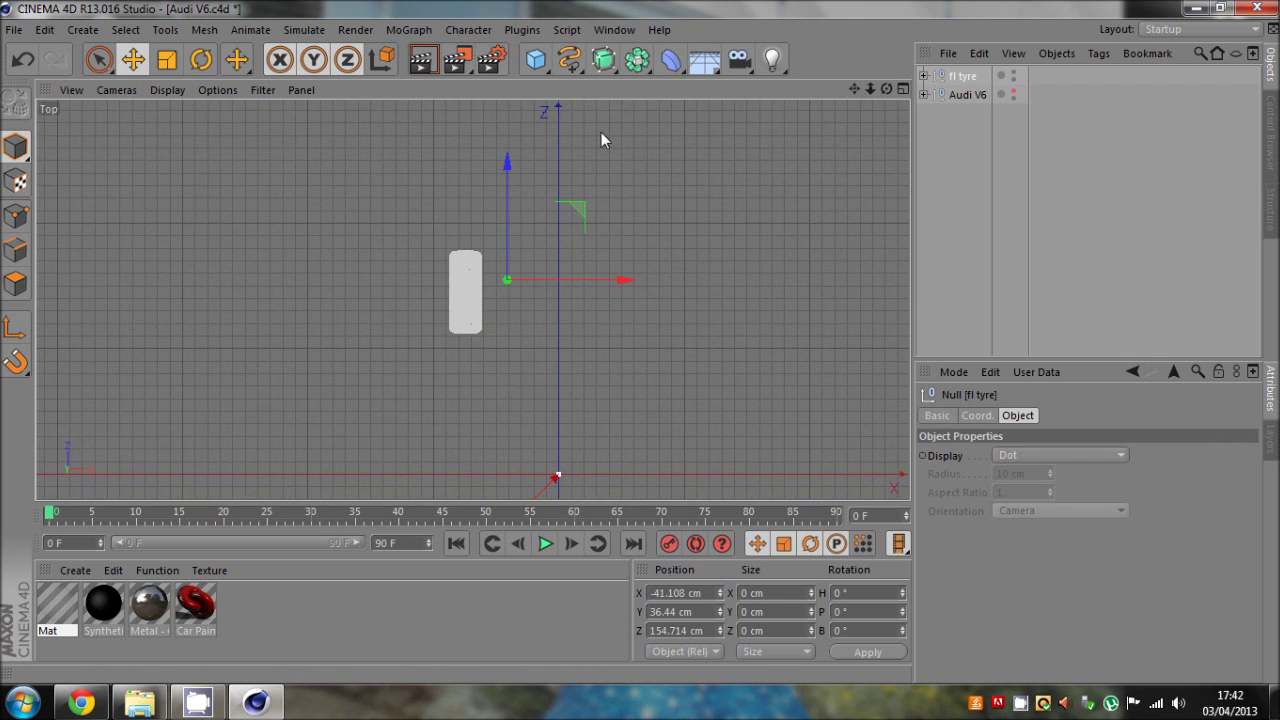
click(17, 331)
click(133, 60)
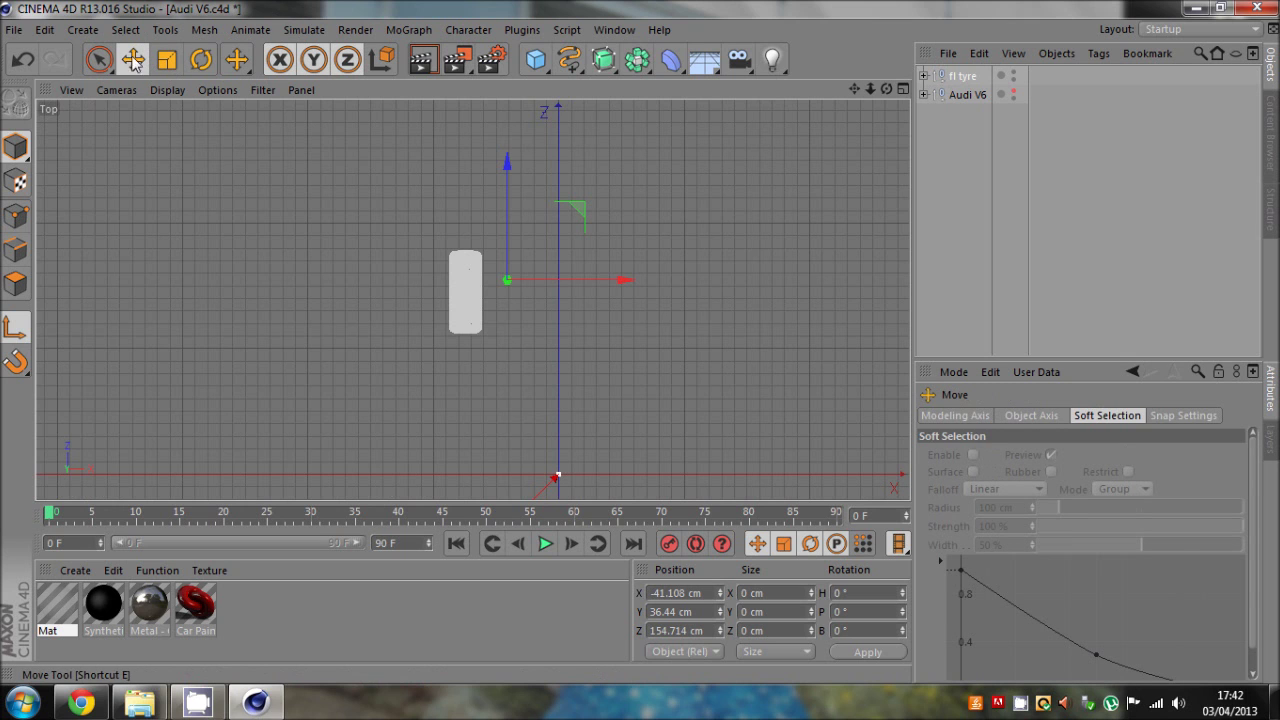
scroll(465, 289, up, 1)
scroll(465, 290, up, 2)
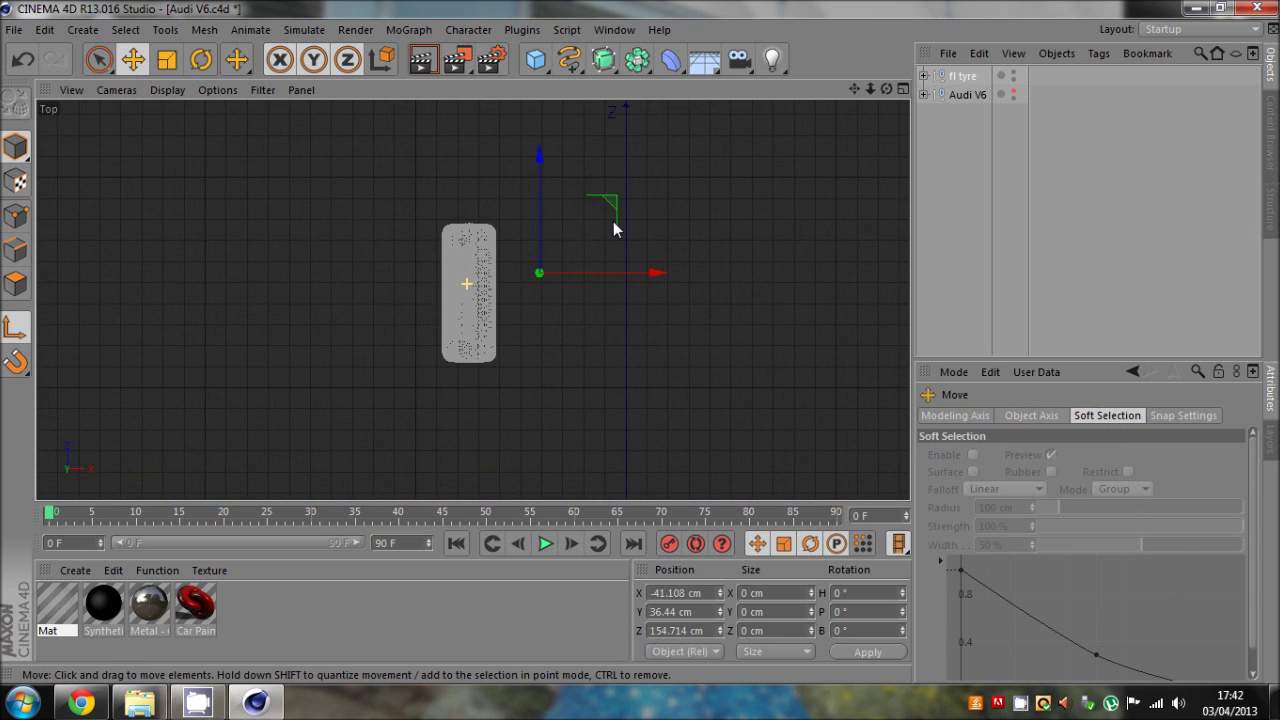
drag(613, 221, 543, 257)
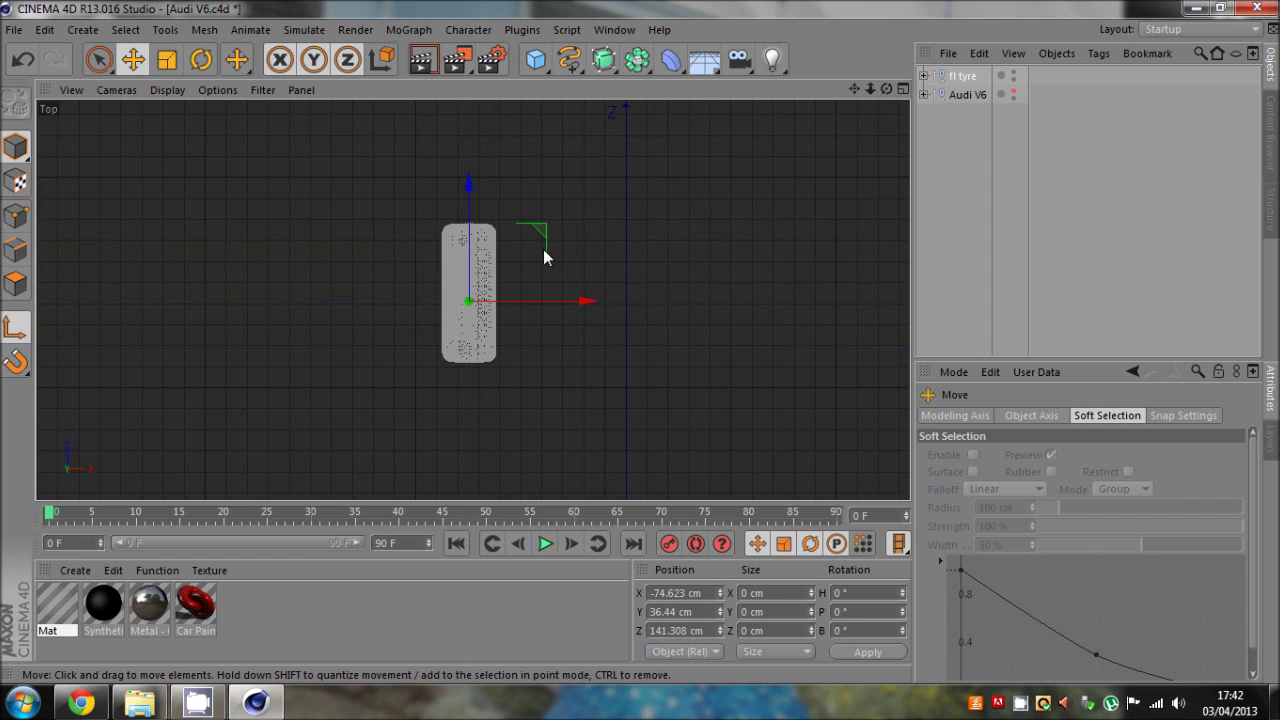
- Fine-tune the fl tyre axis in the Top view to about X -75.0 cm and Z 142.5 cm
scroll(486, 314, up, 2)
scroll(450, 300, up, 6)
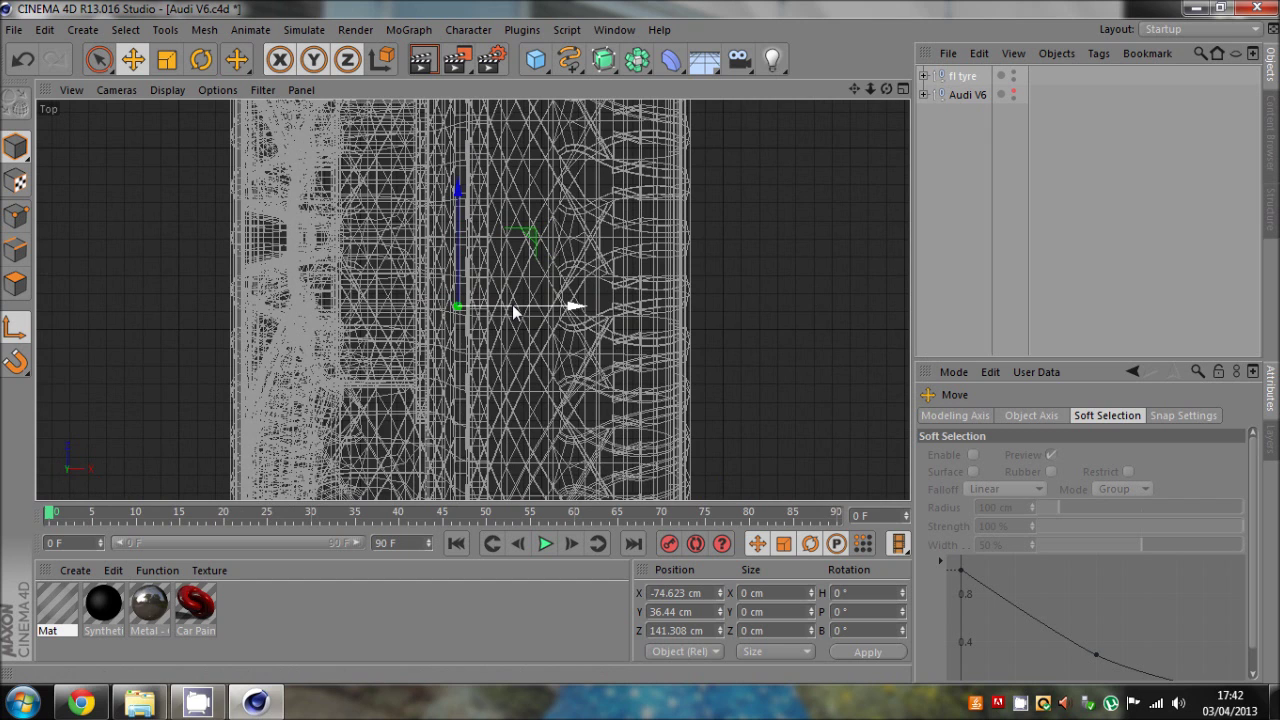
scroll(646, 349, down, 8)
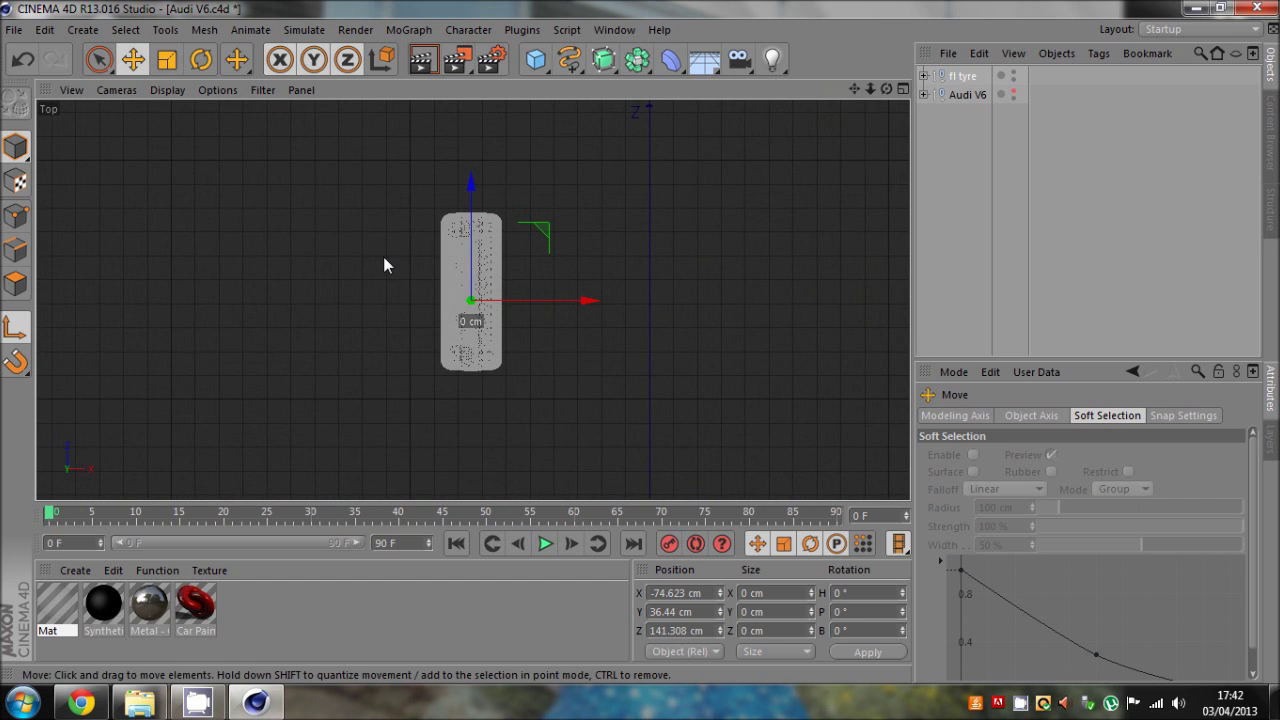
drag(508, 302, 518, 329)
mouse_move(470, 262)
mouse_down()
mouse_move(478, 185)
mouse_move(477, 265)
mouse_up()
- In the Right view, move the fl tyre axis onto the wheel's hub cap, to about Y 33.0 cm and Z 145.3 cm
middle_click(501, 262)
middle_click(366, 404)
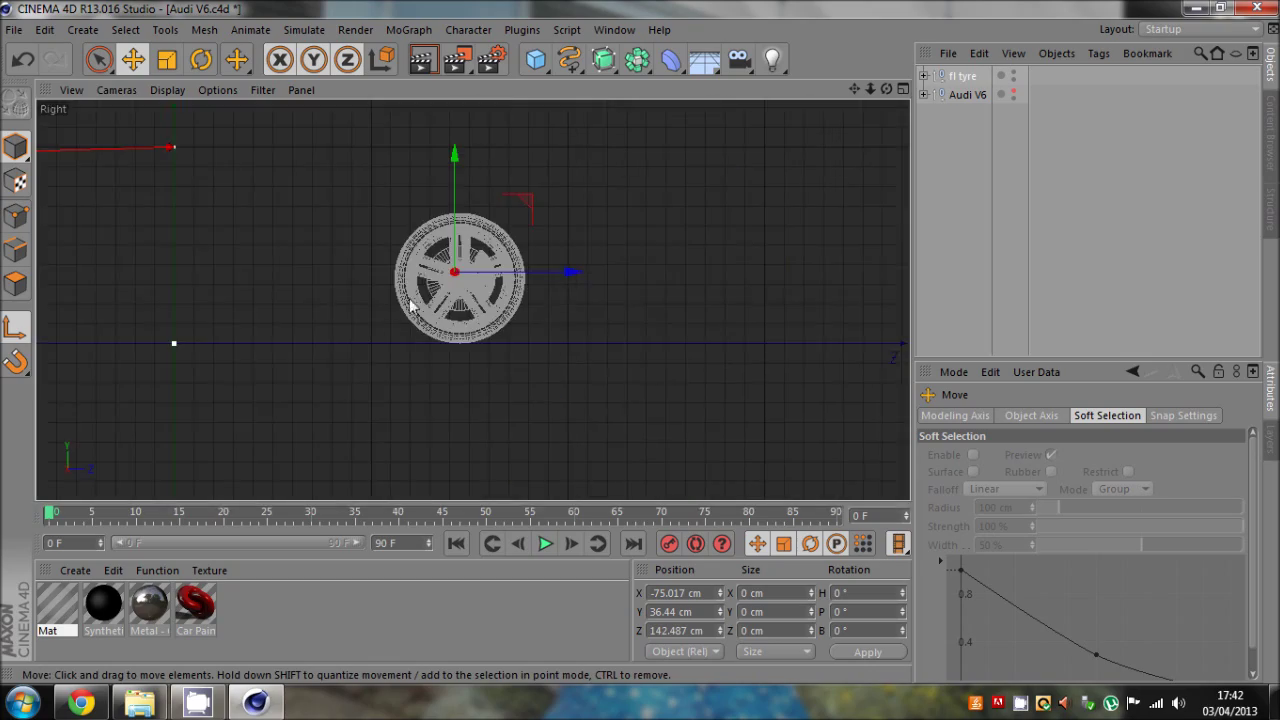
scroll(455, 270, up, 3)
scroll(455, 270, up, 8)
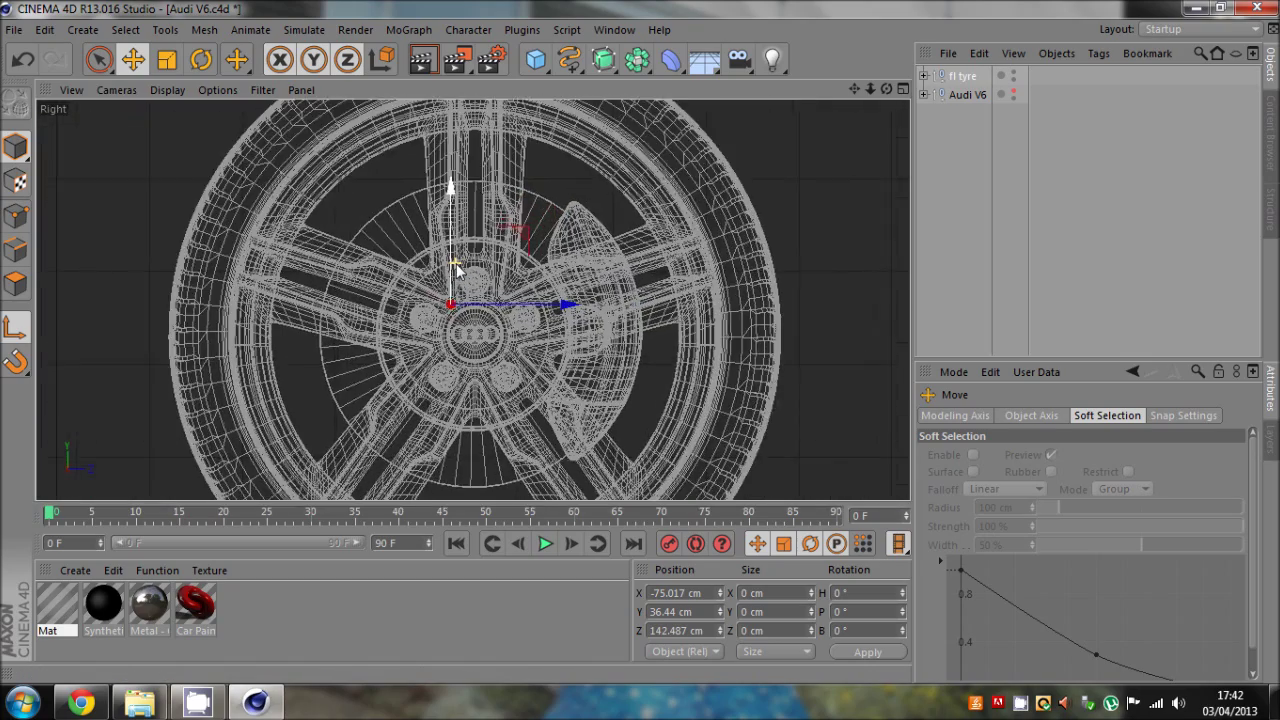
scroll(510, 415, up, 4)
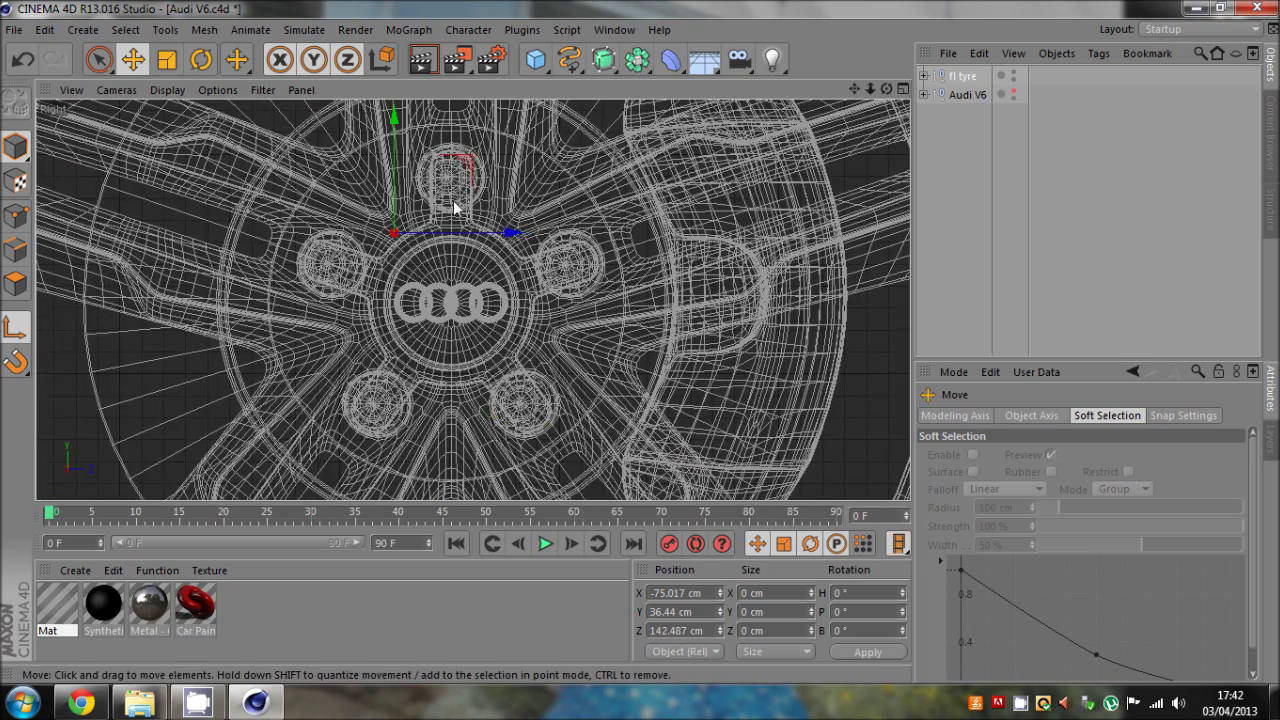
drag(480, 233, 506, 271)
scroll(453, 306, up, 8)
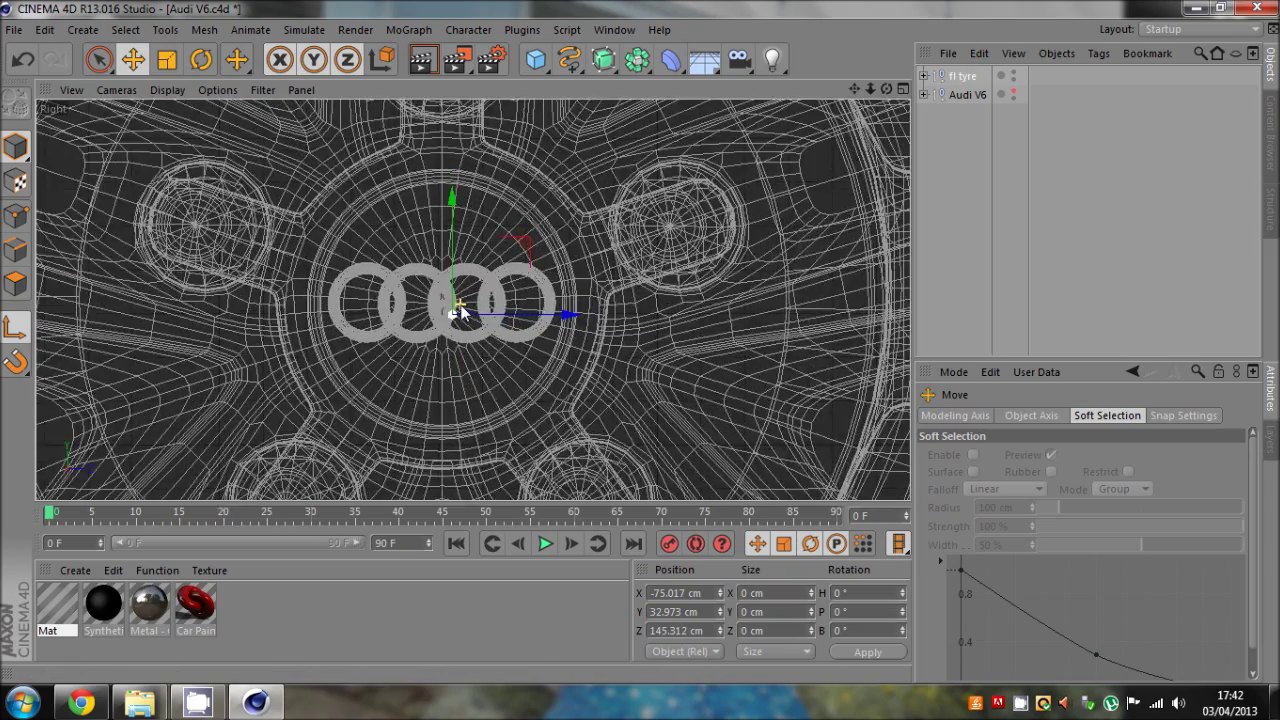
scroll(447, 312, up, 7)
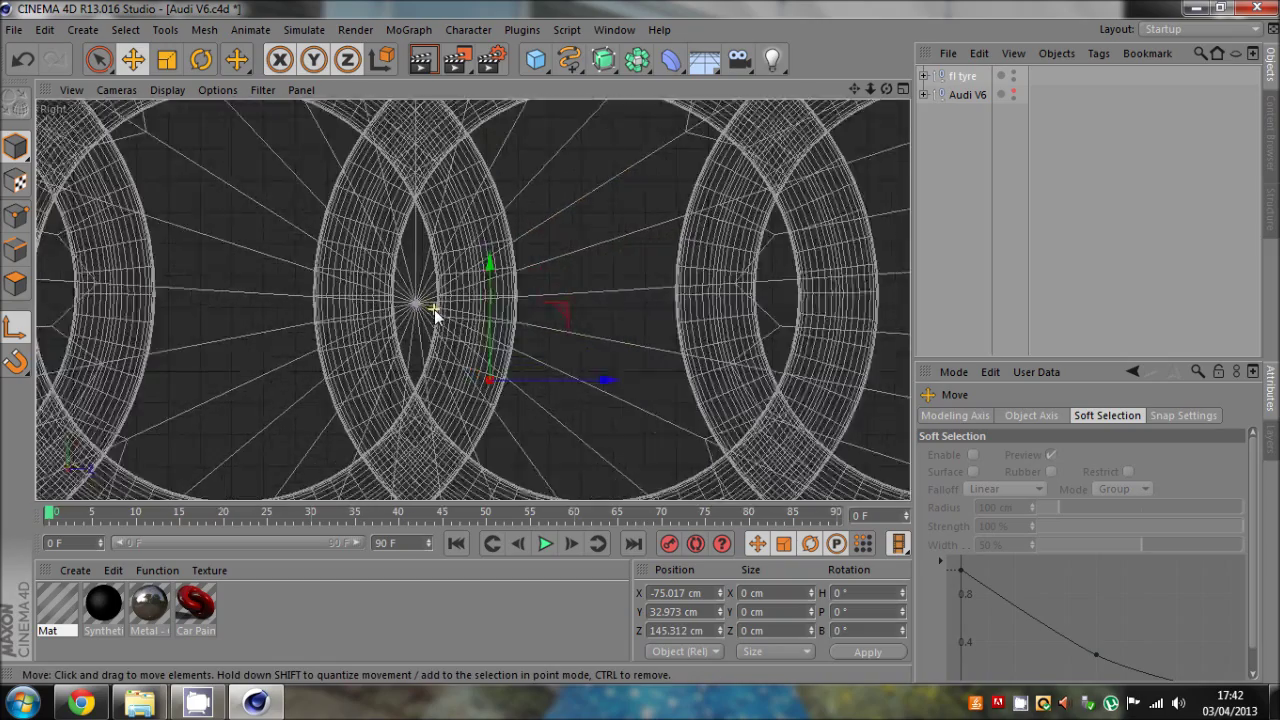
- Centre the fl tyre axis exactly on the hub's central vertex at about Y 33.2 cm and Z 145.1 cm, and end axis modification
drag(490, 342, 480, 298)
scroll(372, 288, up, 3)
scroll(410, 301, up, 6)
scroll(449, 330, up, 2)
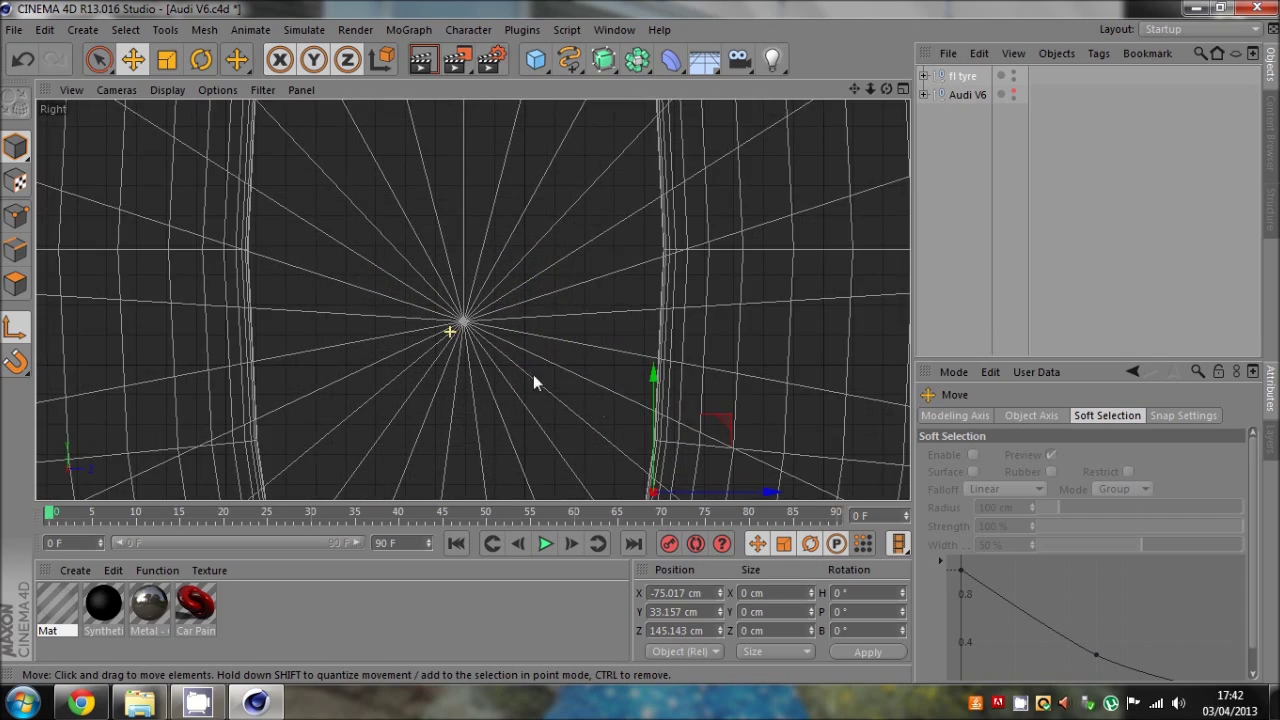
drag(566, 290, 512, 290)
scroll(465, 330, up, 5)
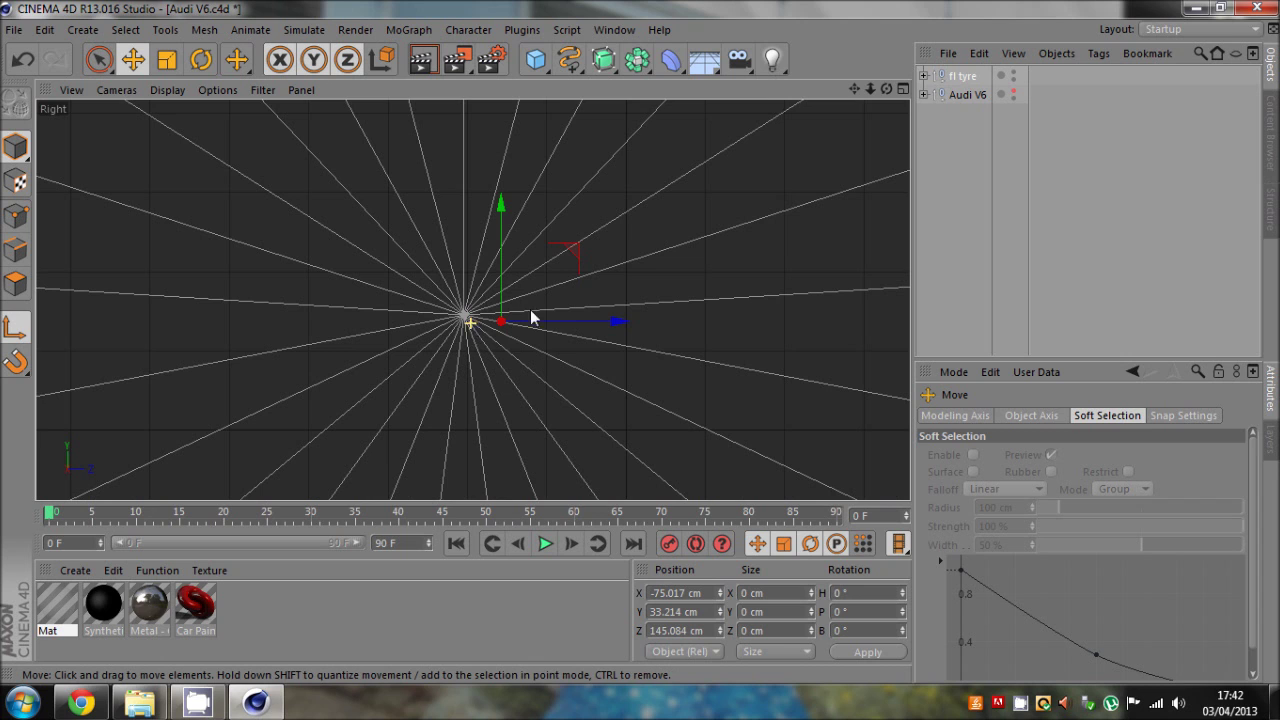
drag(532, 318, 509, 307)
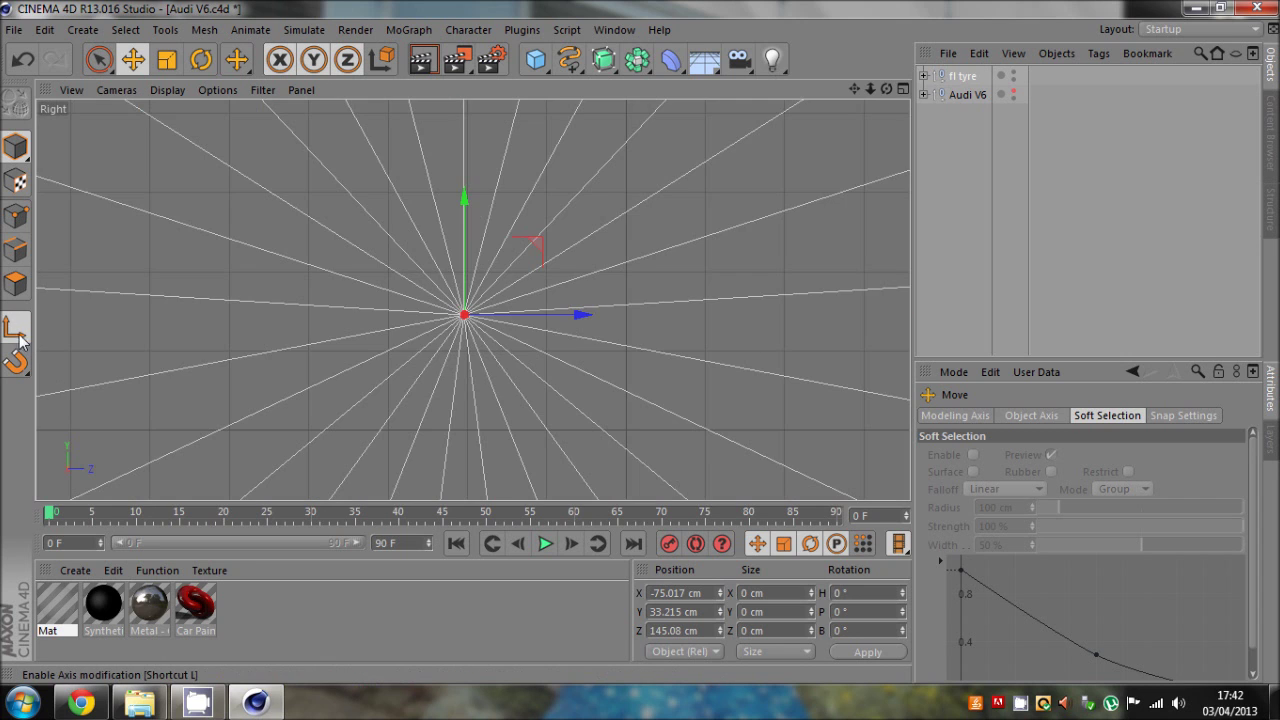
click(15, 329)
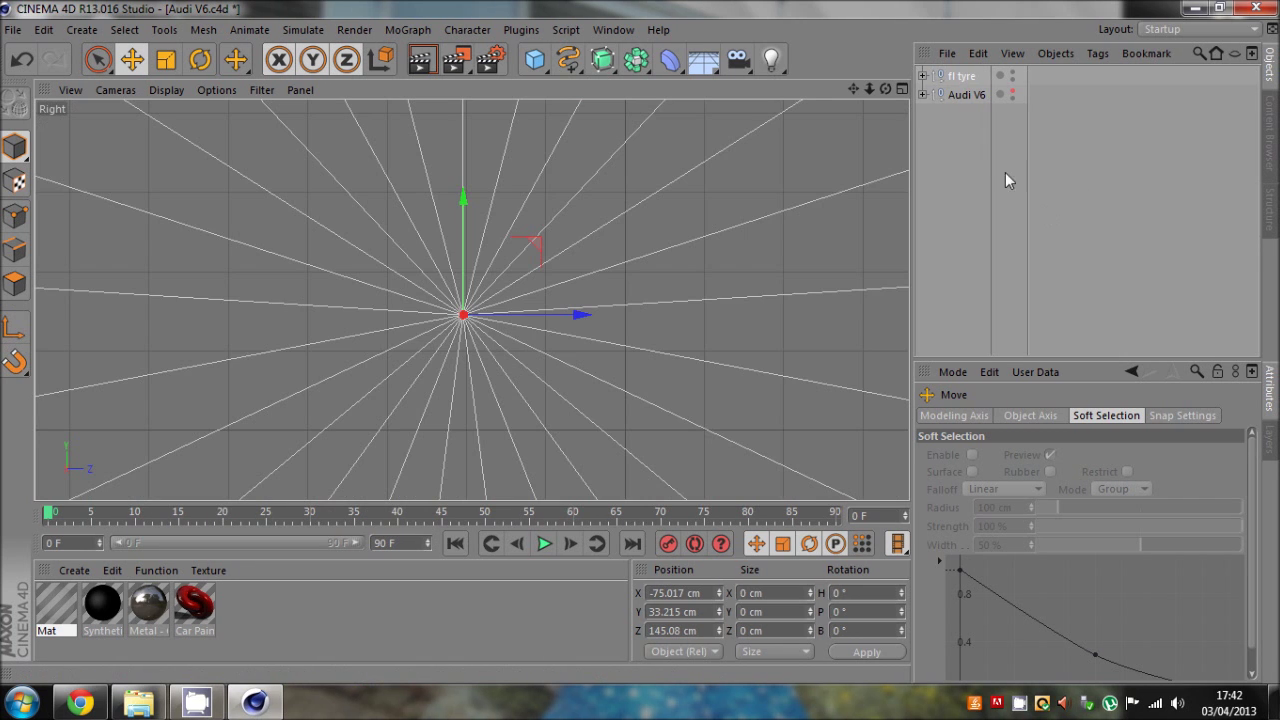
- Check the fl tyre axis placement in the Top view, deselect the null and return to the Perspective view
click(1005, 173)
middle_click(640, 203)
middle_click(628, 205)
click(960, 77)
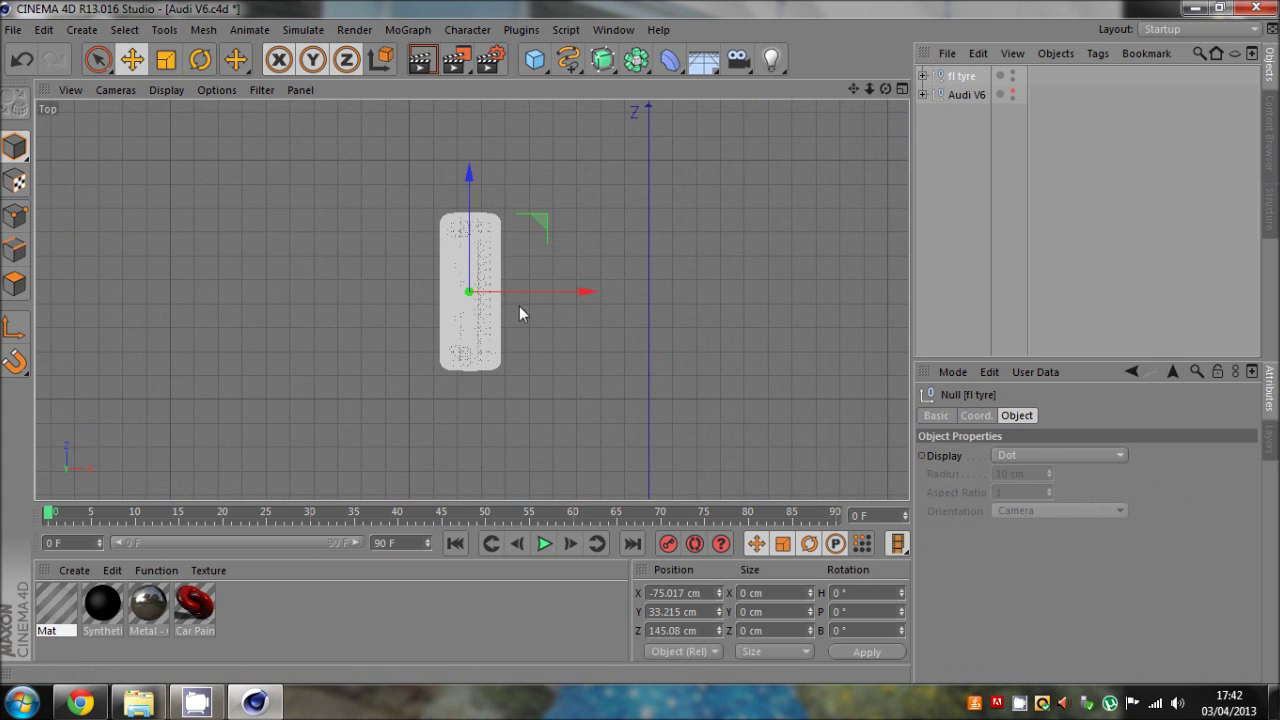
click(932, 180)
middle_click(669, 210)
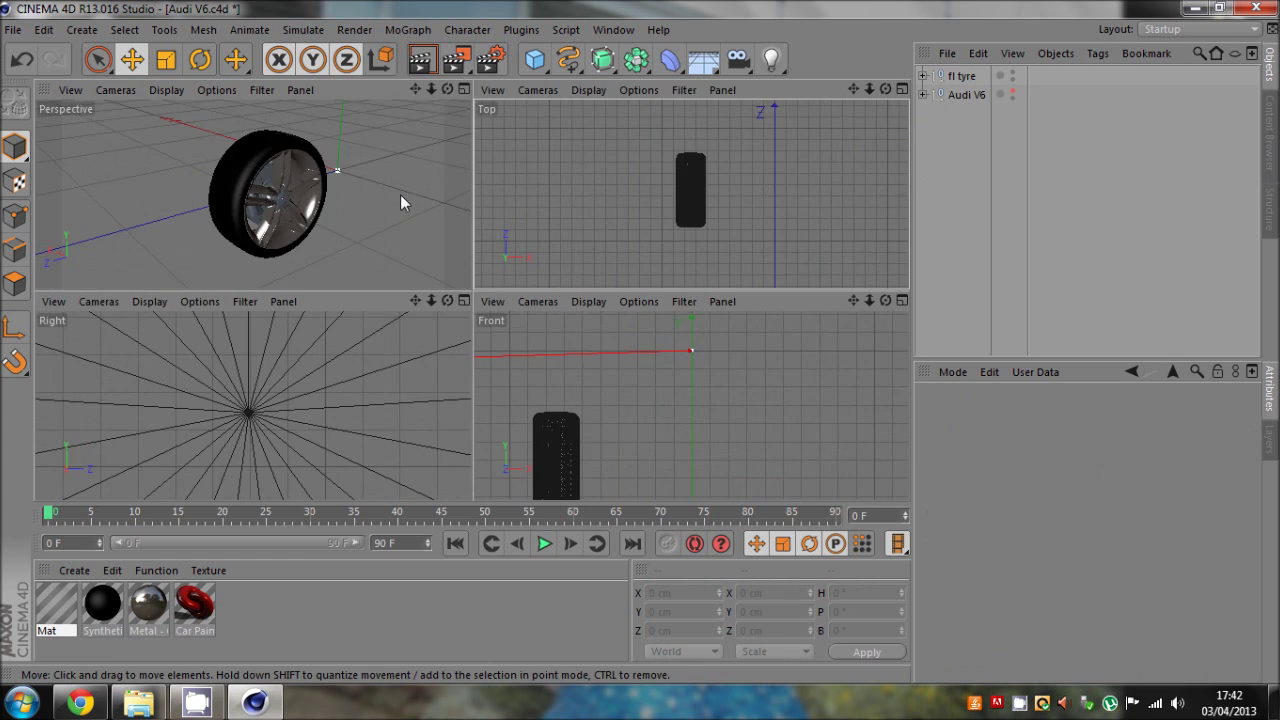
middle_click(400, 203)
middle_click(342, 205)
middle_click(342, 205)
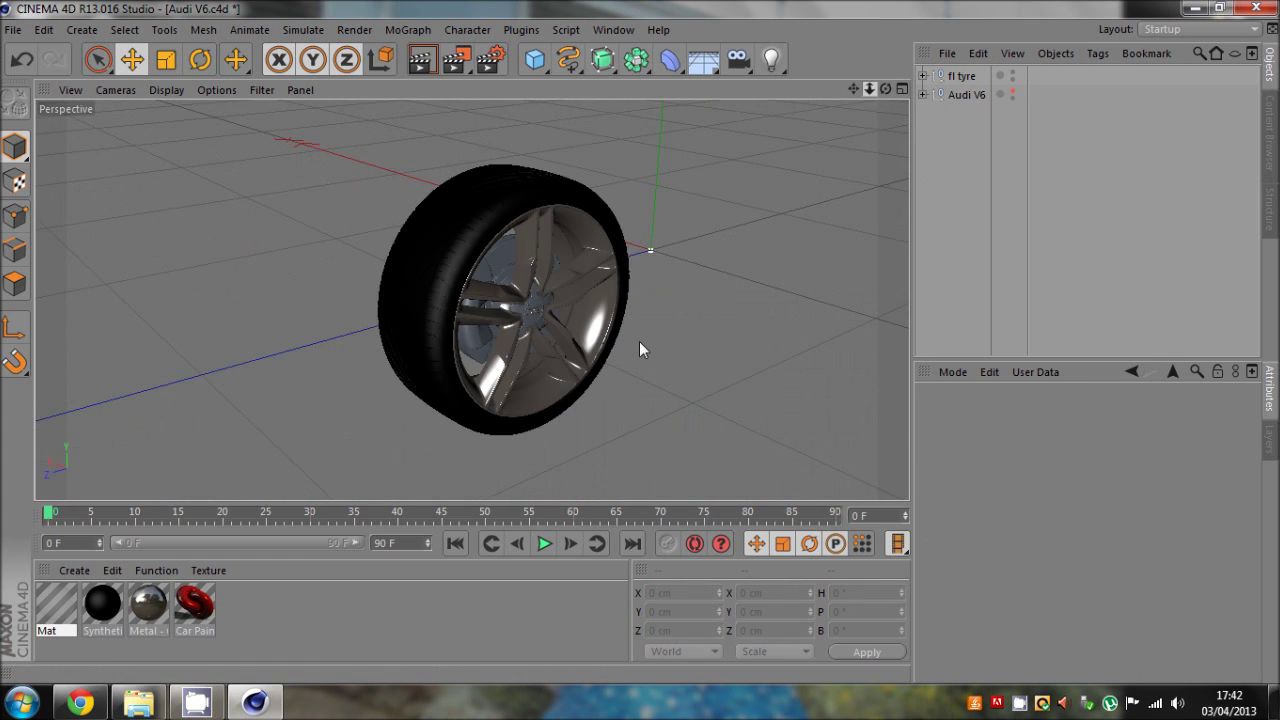
- Test-rotate the fl tyre wheel about its pitch axis and undo the rotation
drag(869, 89, 639, 341)
click(959, 77)
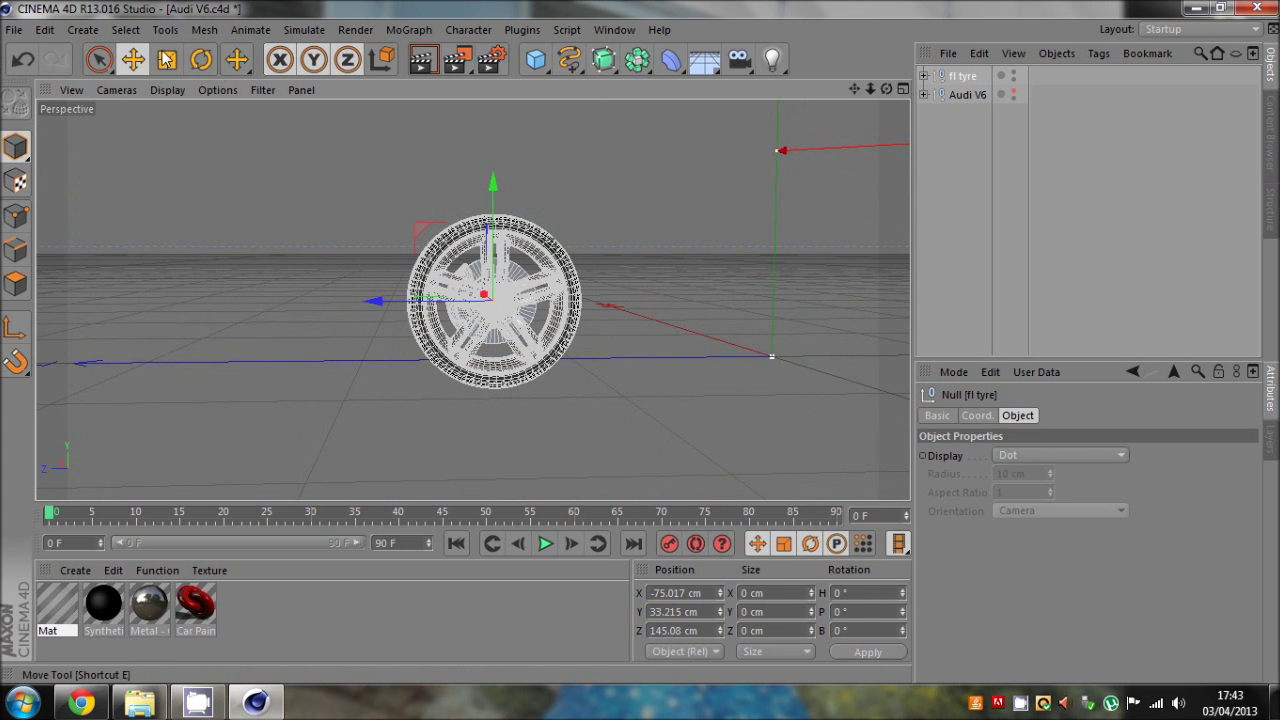
click(201, 59)
drag(460, 247, 500, 350)
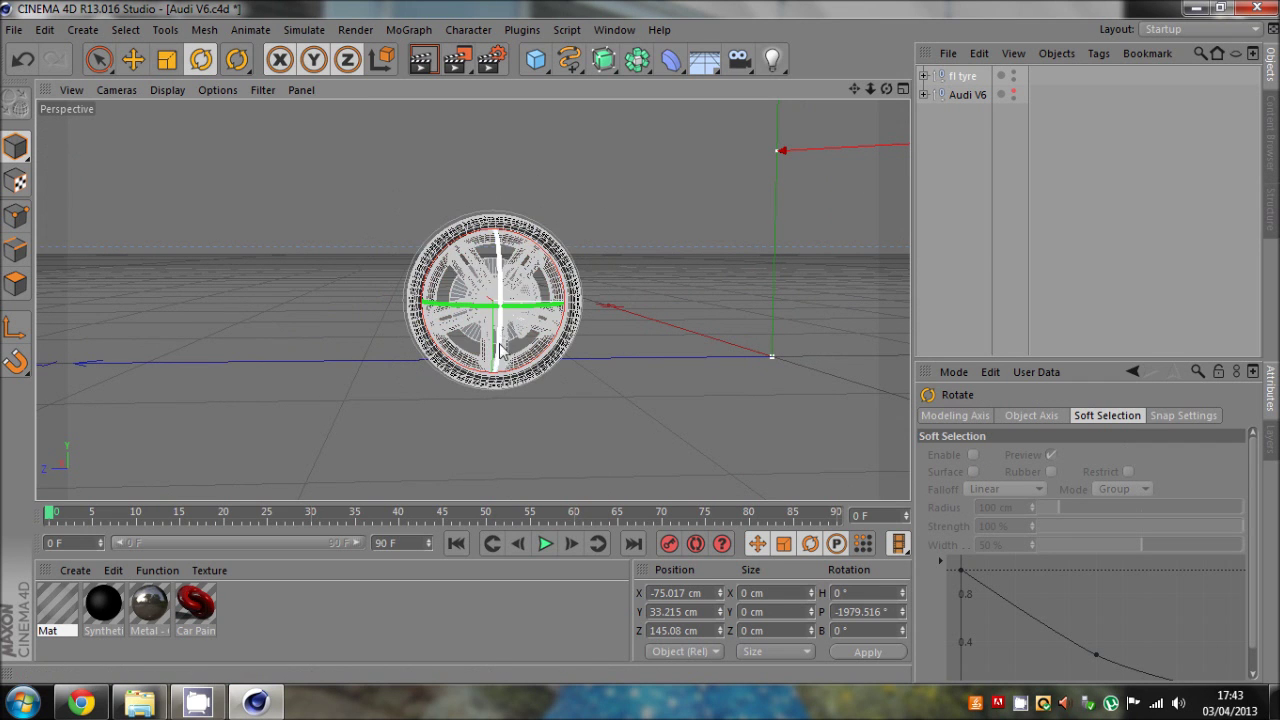
key(ctrl+z)
- Try lowering only the fl tyre axis to about Y 32.1 cm, and undo the axis change
click(133, 59)
click(15, 327)
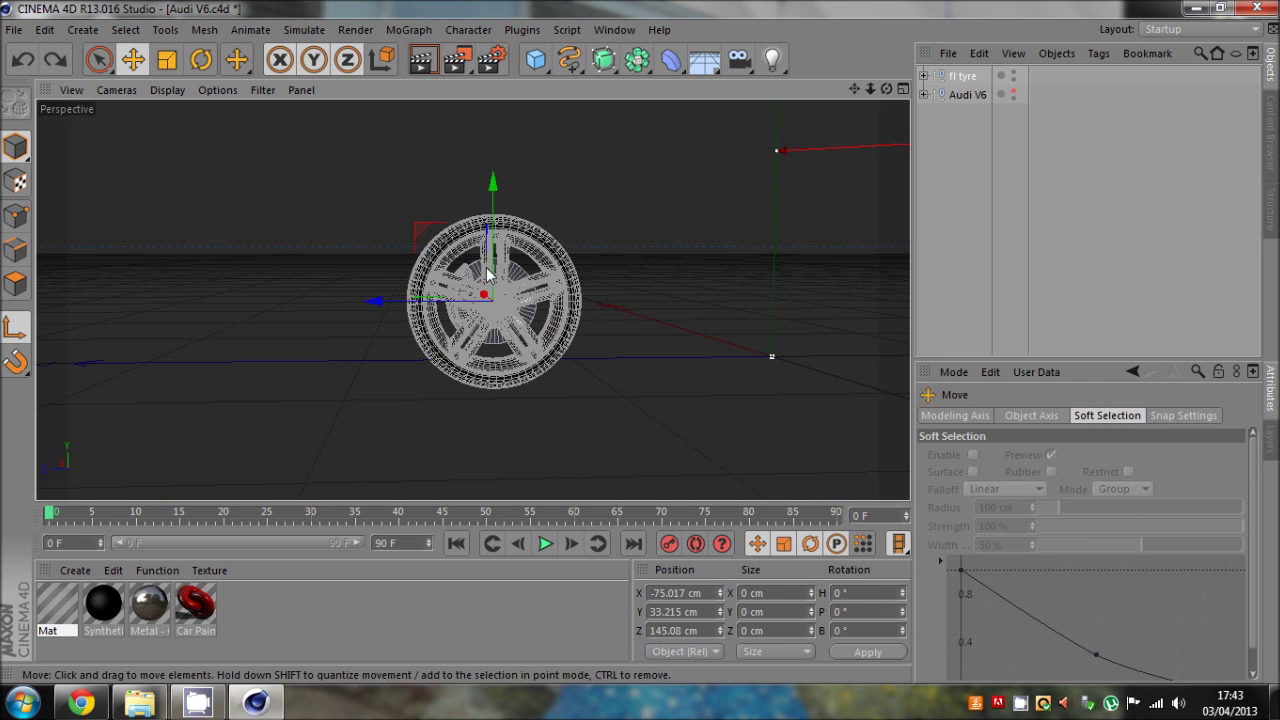
drag(491, 271, 586, 213)
click(15, 327)
click(201, 60)
key(ctrl+z)
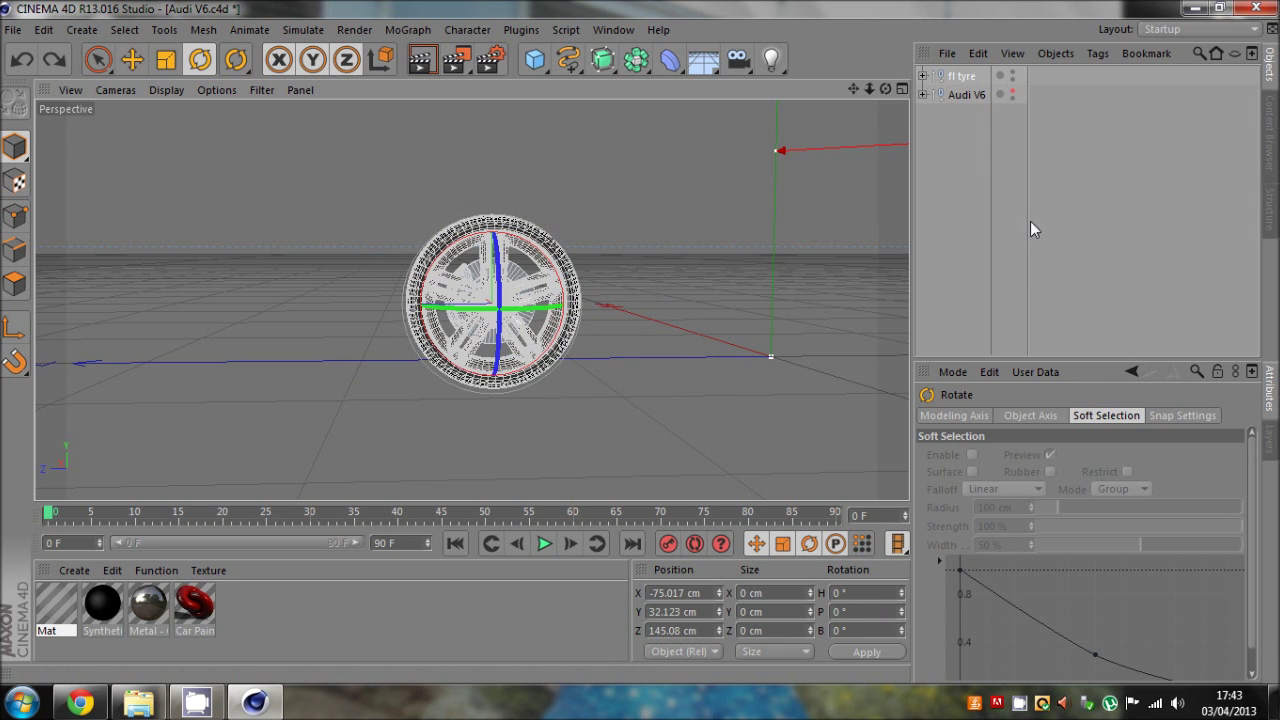
click(62, 53)
click(20, 62)
click(20, 62)
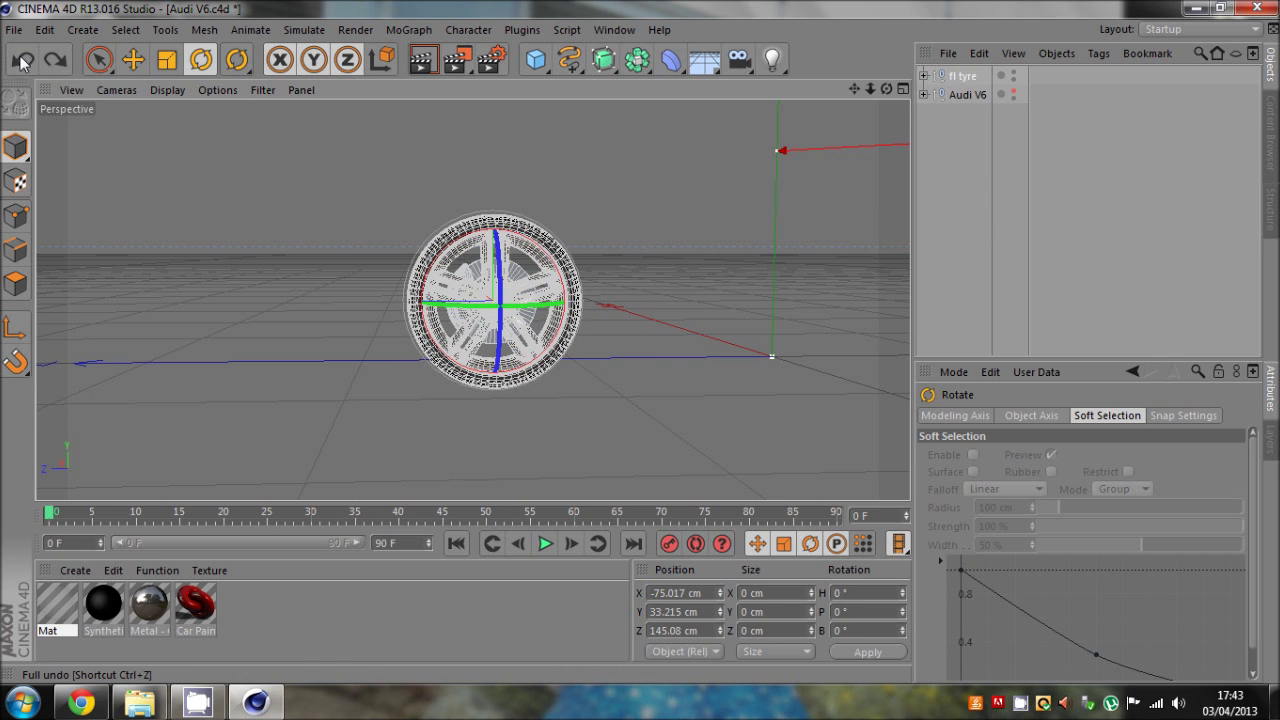
- Deselect the wheel and unhide the Audi V6 group to display the whole car from the front
click(969, 179)
click(1011, 91)
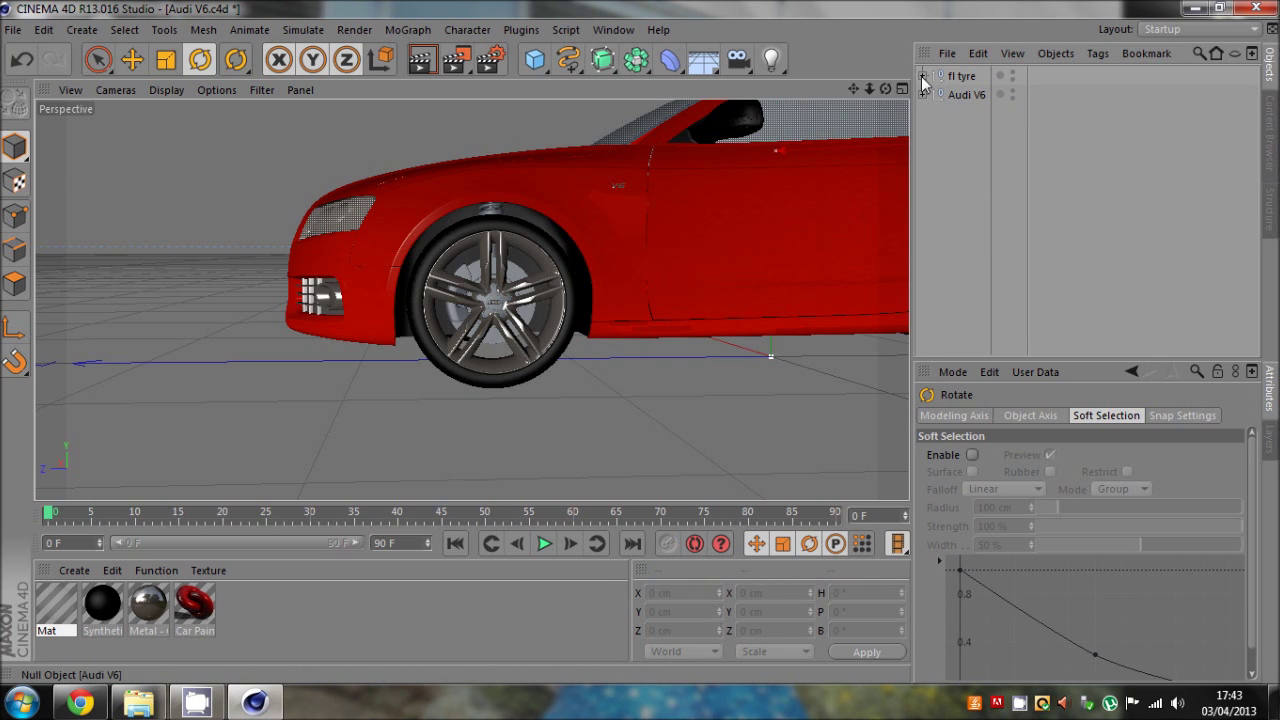
mouse_move(869, 89)
mouse_down()
mouse_move(640, 342)
mouse_move(872, 87)
mouse_move(640, 342)
mouse_move(885, 89)
mouse_move(640, 342)
mouse_move(853, 89)
mouse_up()
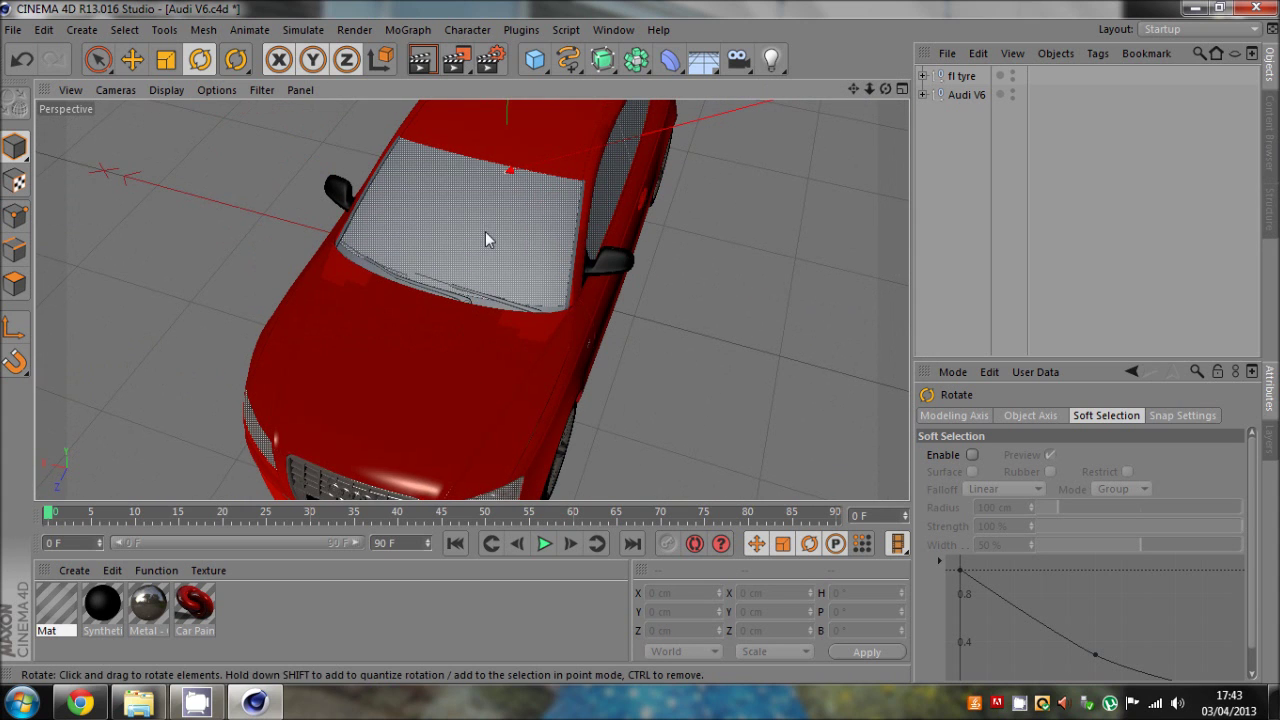
- Select the windscreen wipers on the car and locate them in the expanded Audi V6 hierarchy
click(461, 296)
click(924, 94)
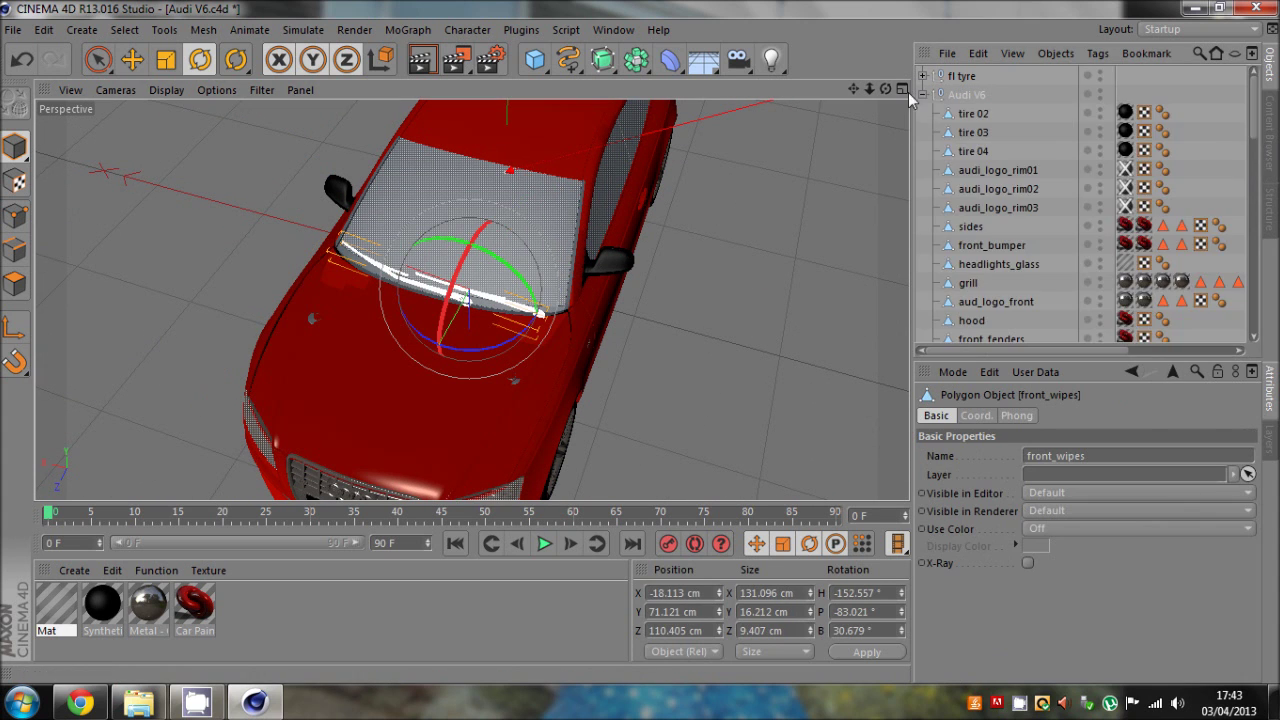
scroll(990, 220, down, 5)
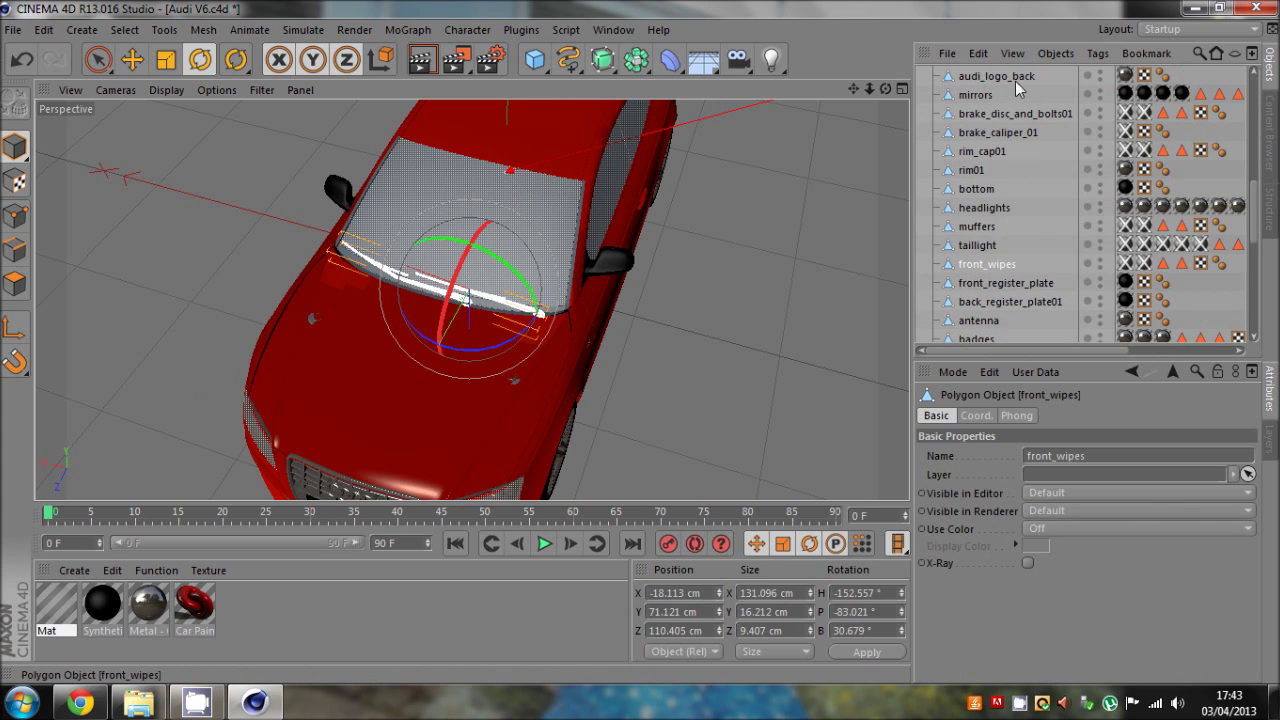
- Isolate front_wipes at the top level of the hierarchy, with fl tyre placed inside the collapsed and hidden Audi V6 group
scroll(1016, 72, up, 6)
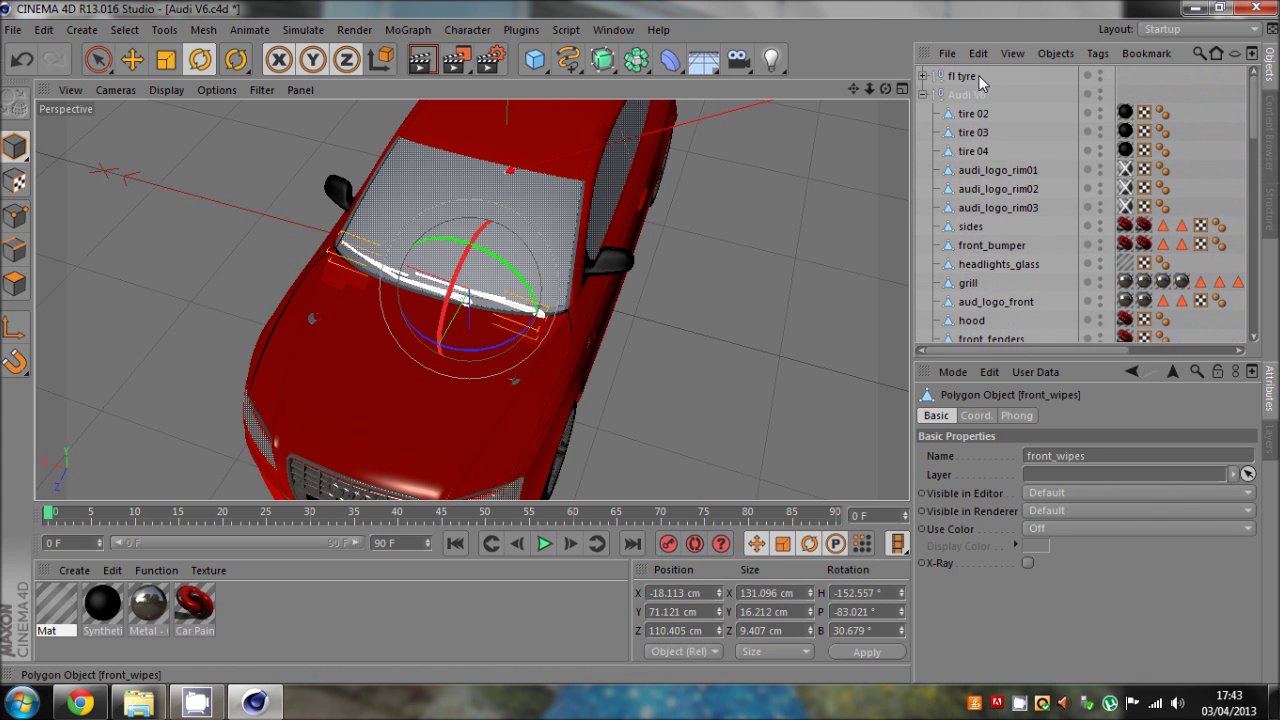
drag(972, 71, 963, 114)
click(923, 94)
click(1033, 93)
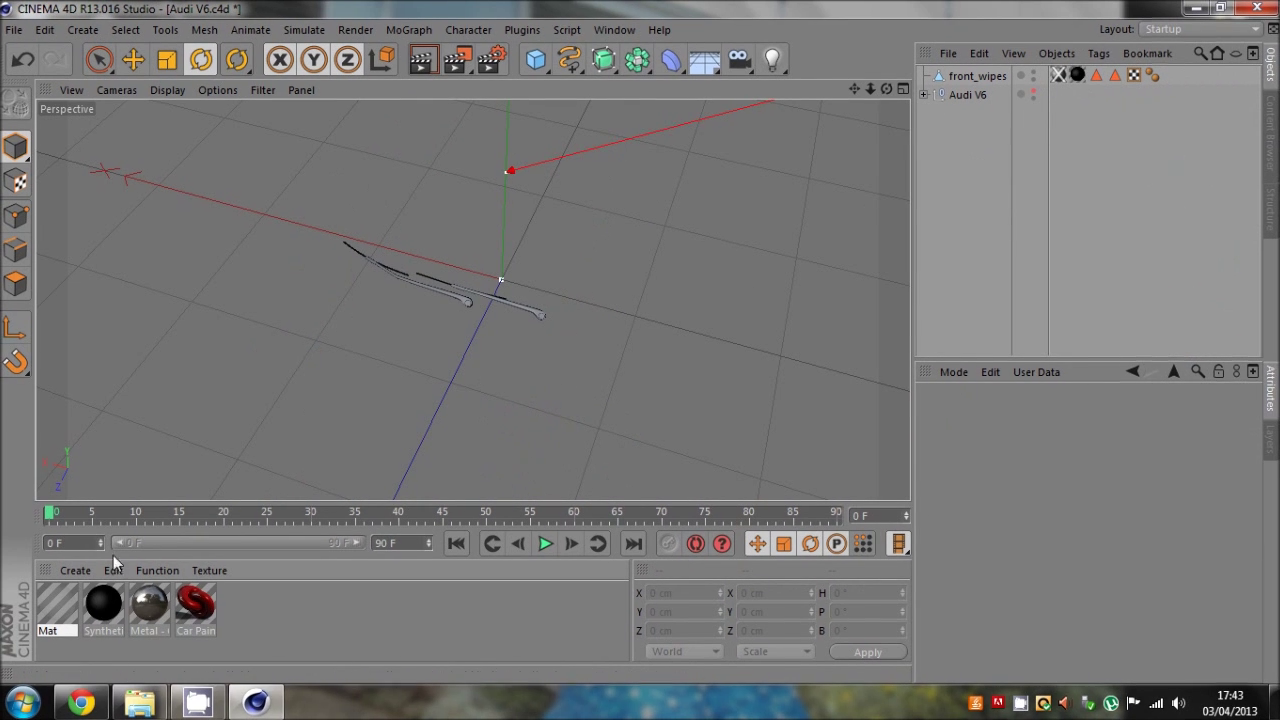
- Replace the first material on front_wipes with the black synthetic material and view the wipers from the front
drag(1058, 75, 1058, 75)
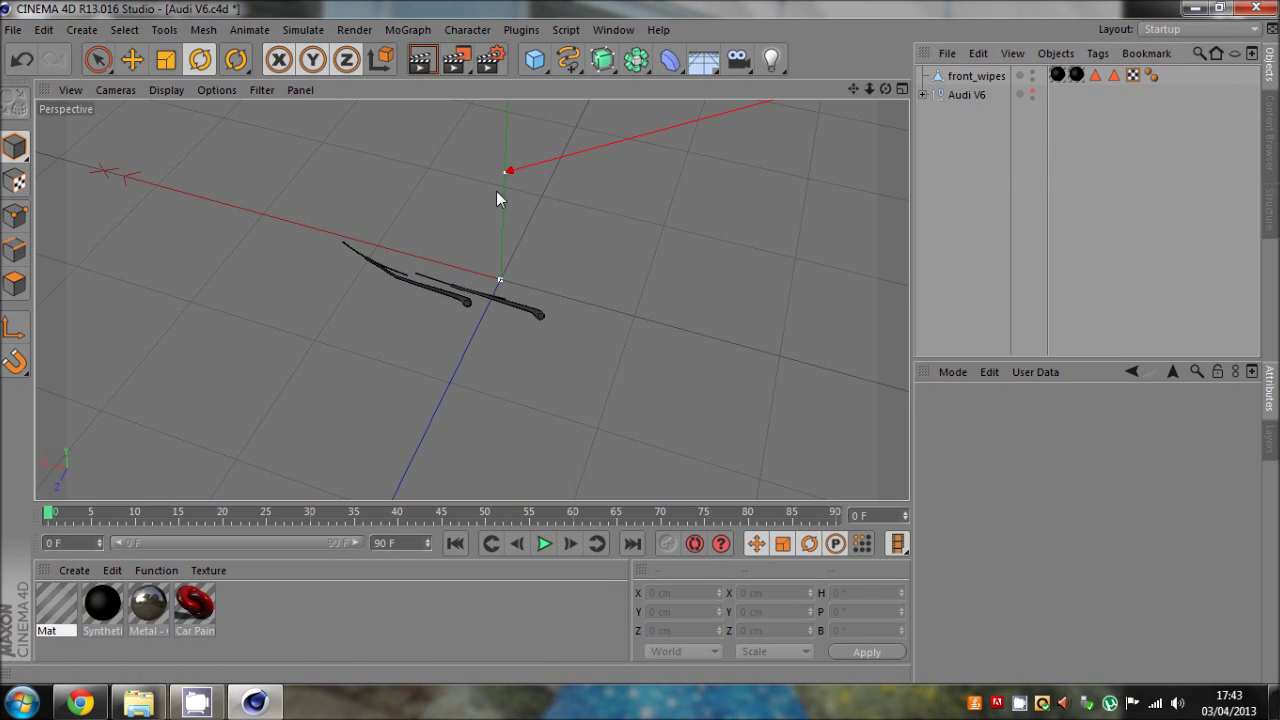
scroll(400, 318, up, 5)
click(965, 80)
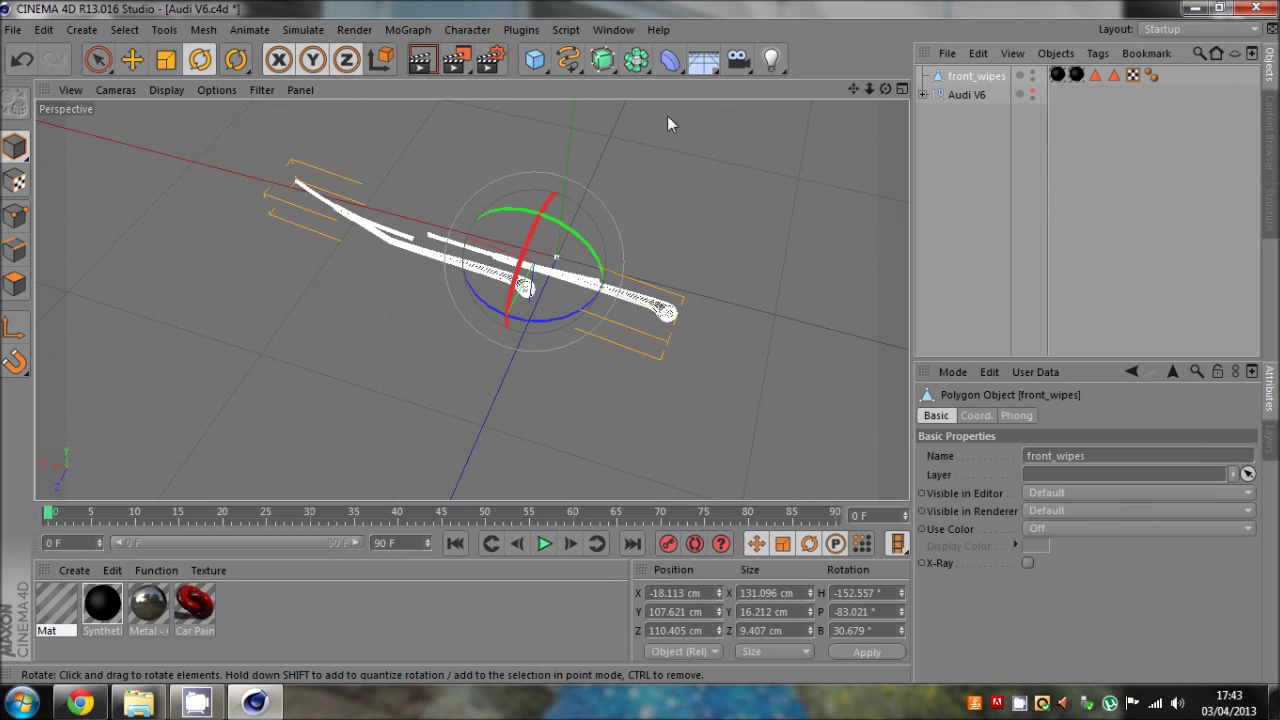
click(133, 60)
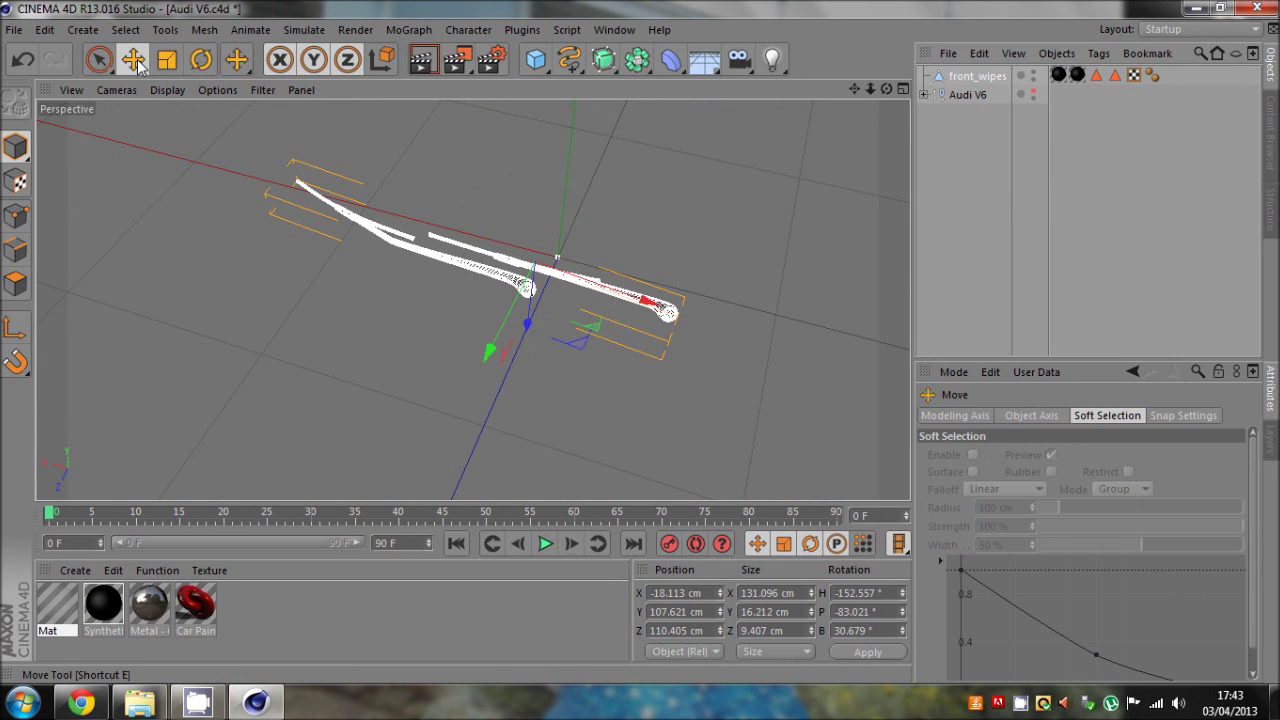
drag(886, 89, 640, 342)
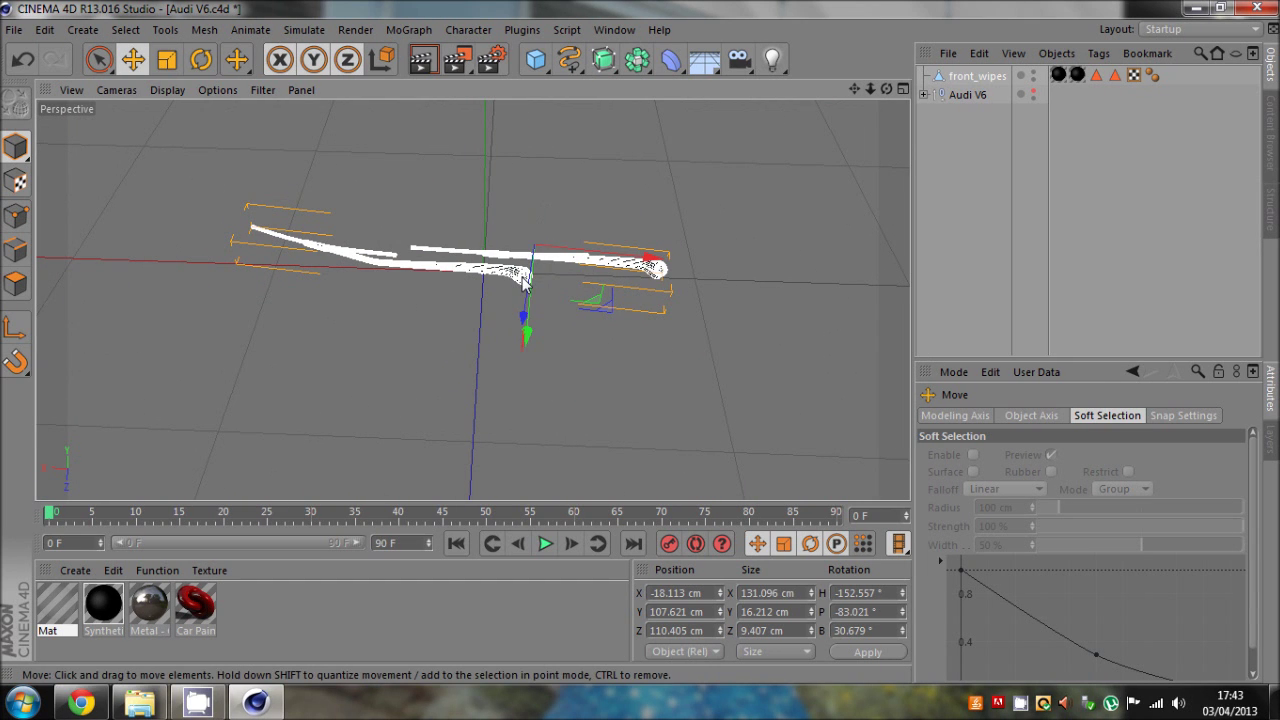
click(605, 289)
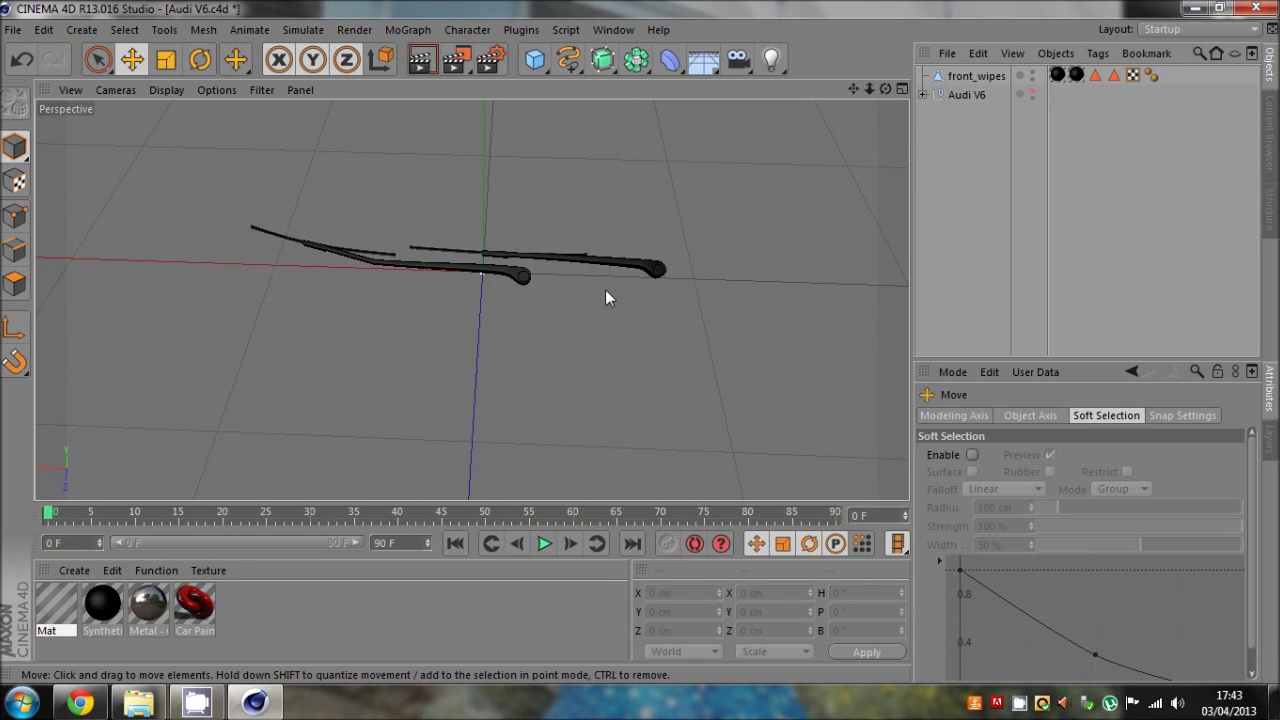
- Turn off Only Select Visible Elements for Live Selection and select all polygons of the left wiper in front_wipes
alt+drag(605, 289, 491, 271)
click(491, 271)
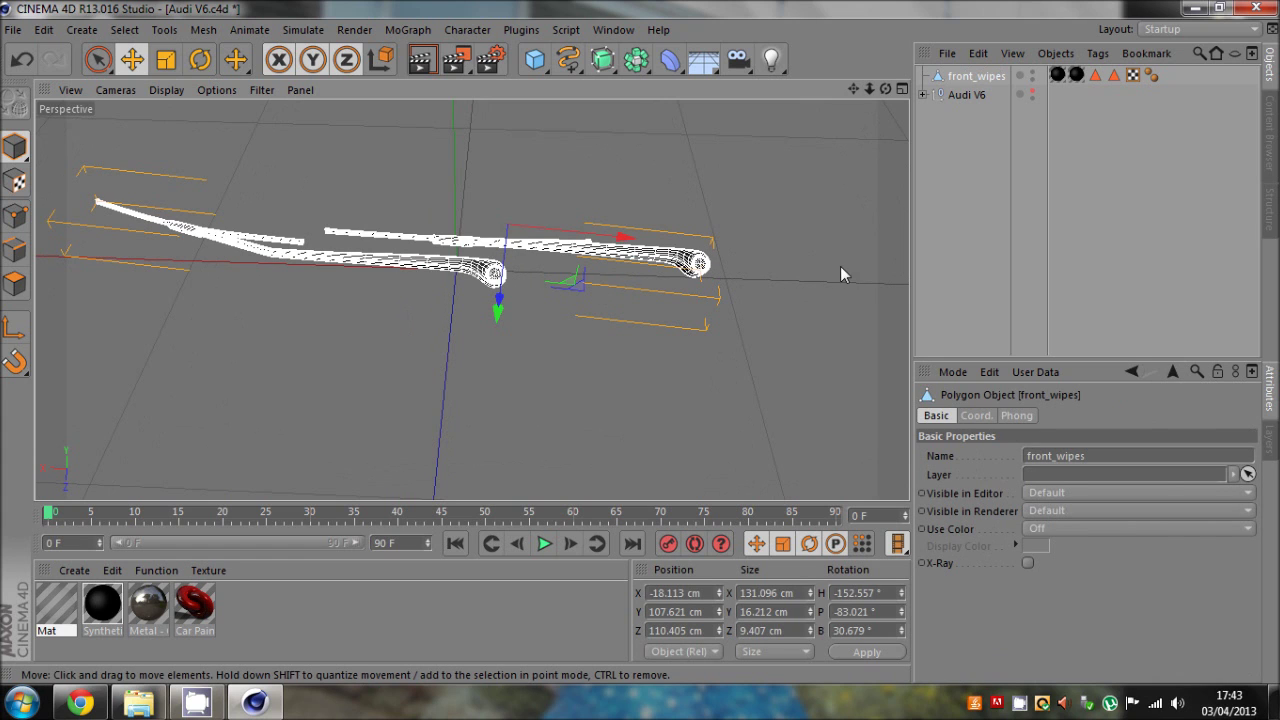
click(963, 112)
click(984, 75)
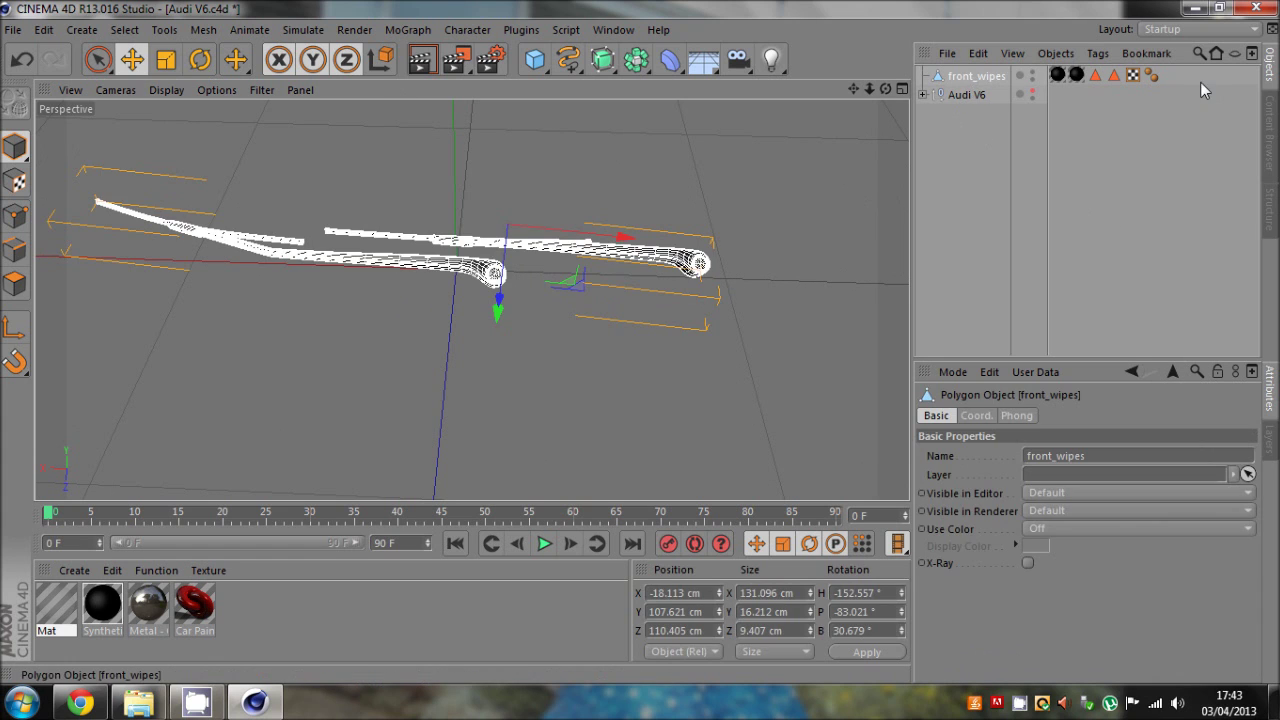
click(97, 61)
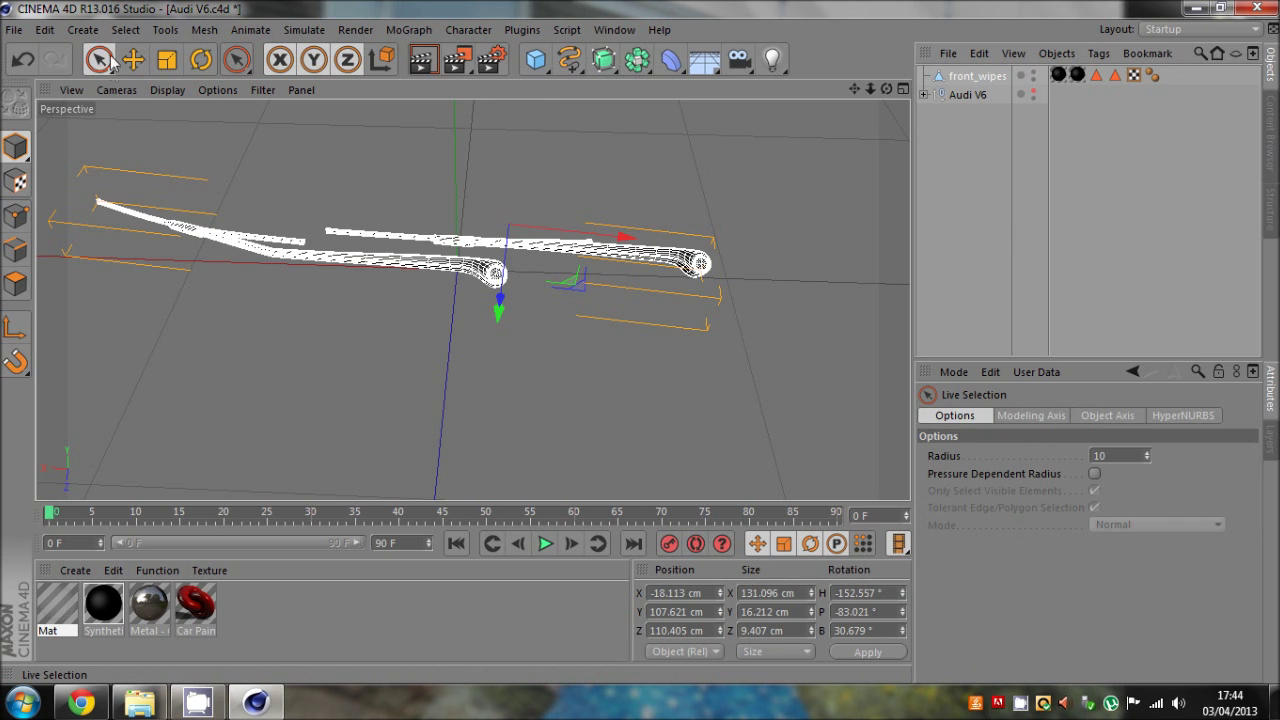
click(15, 286)
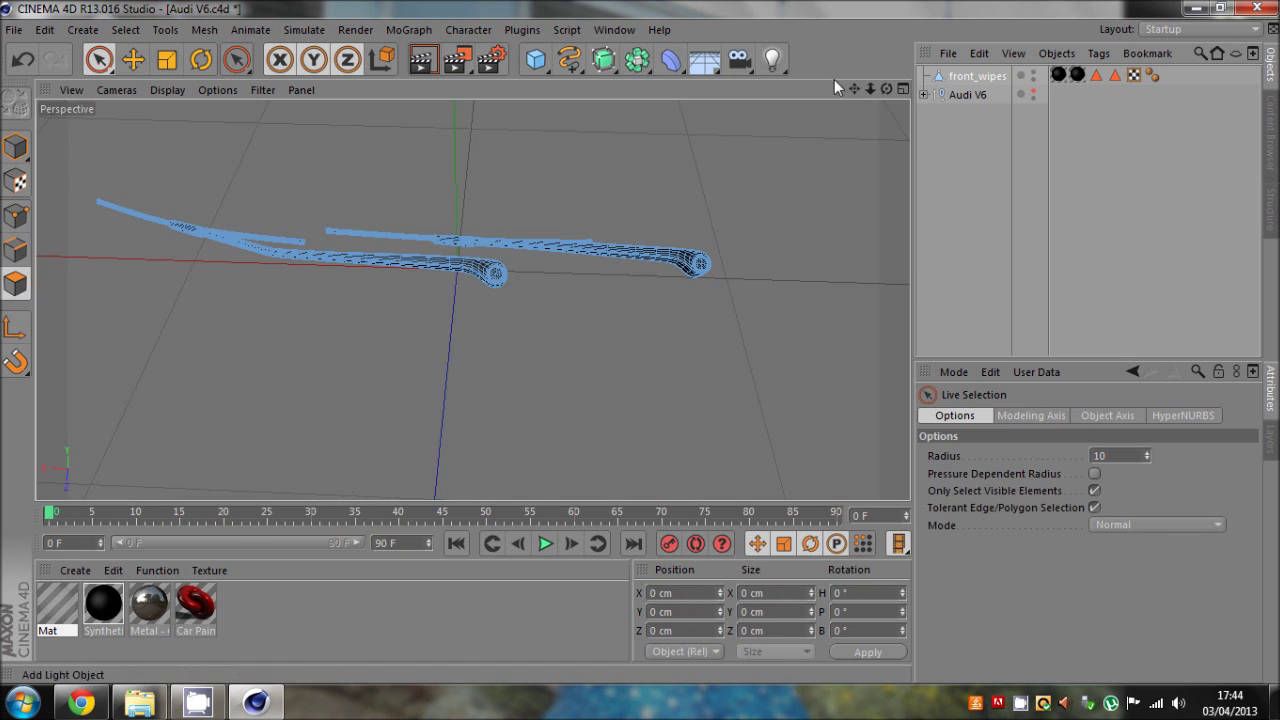
alt+drag(642, 345, 614, 358)
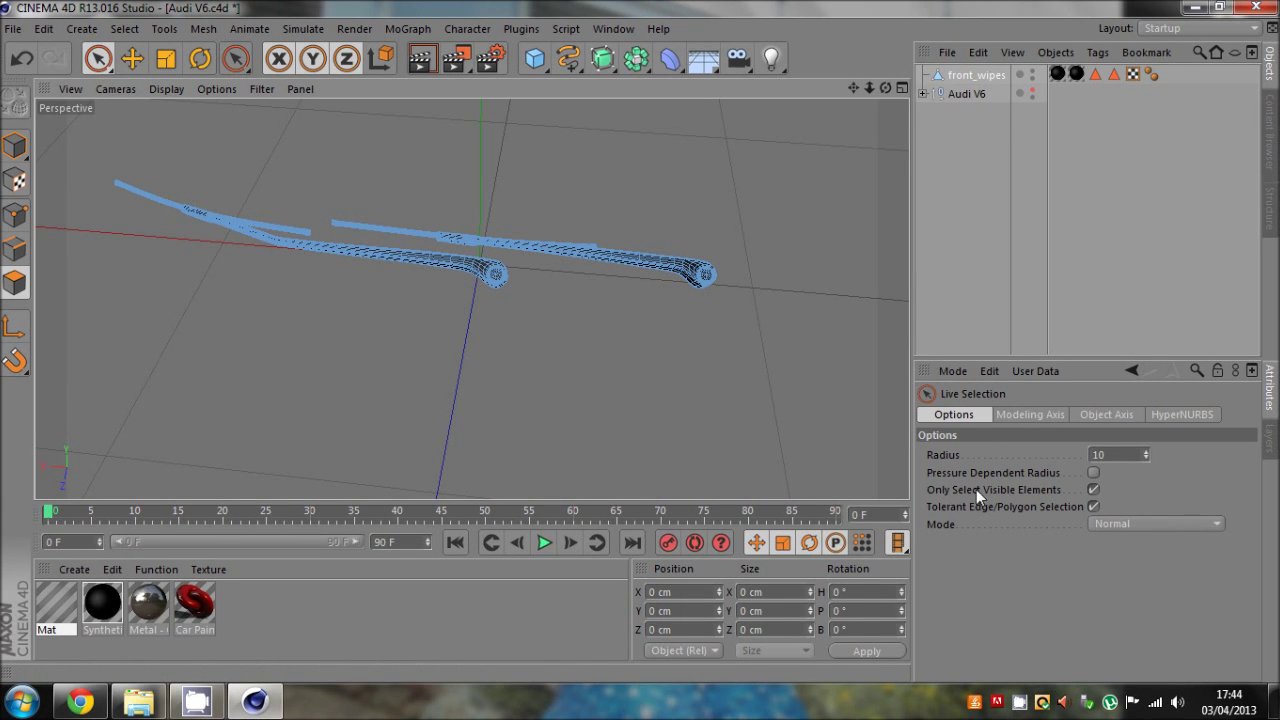
click(1093, 489)
click(692, 278)
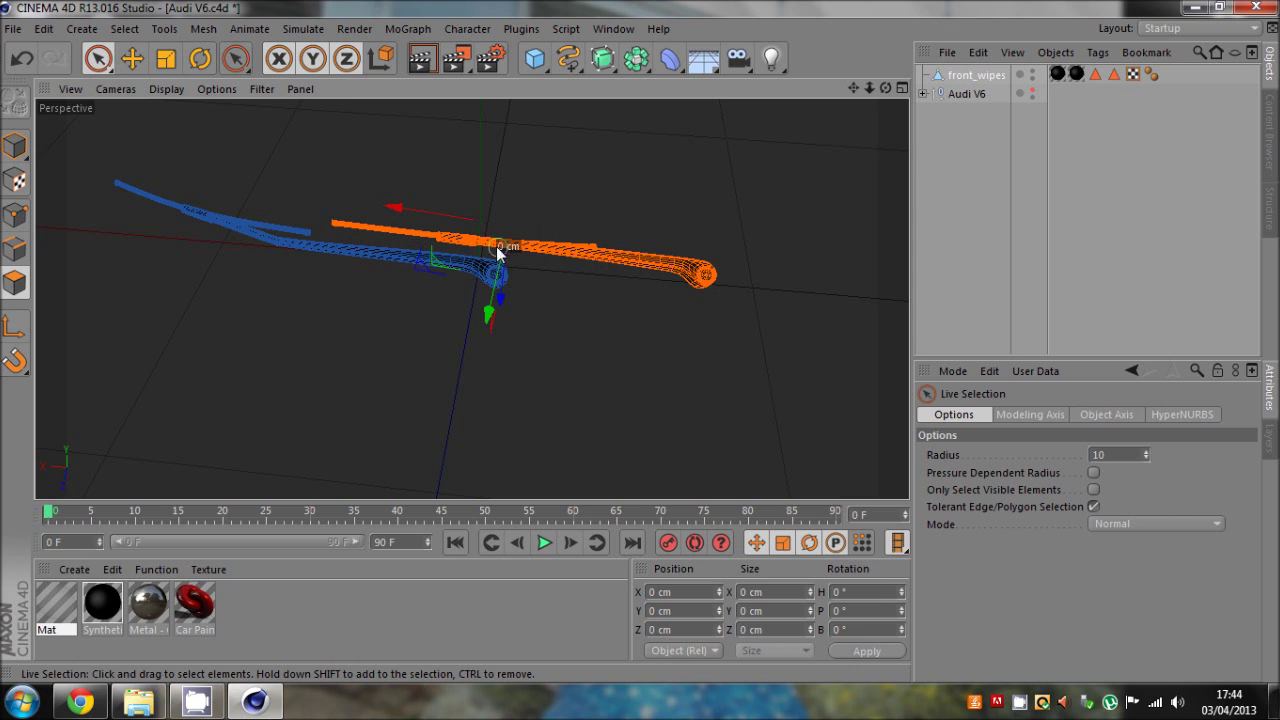
- Split the selected wiper polygons into a separate object and remove them from the original, leaving one wiper per object
right_click(586, 254)
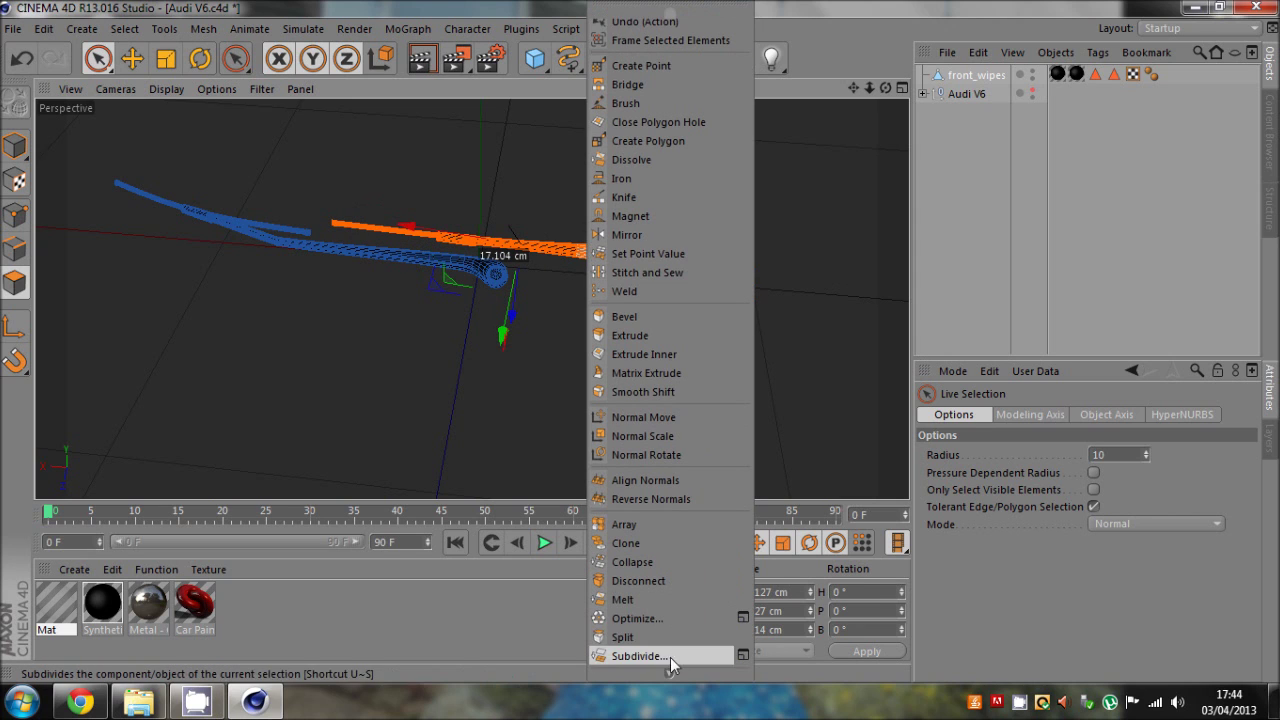
click(654, 647)
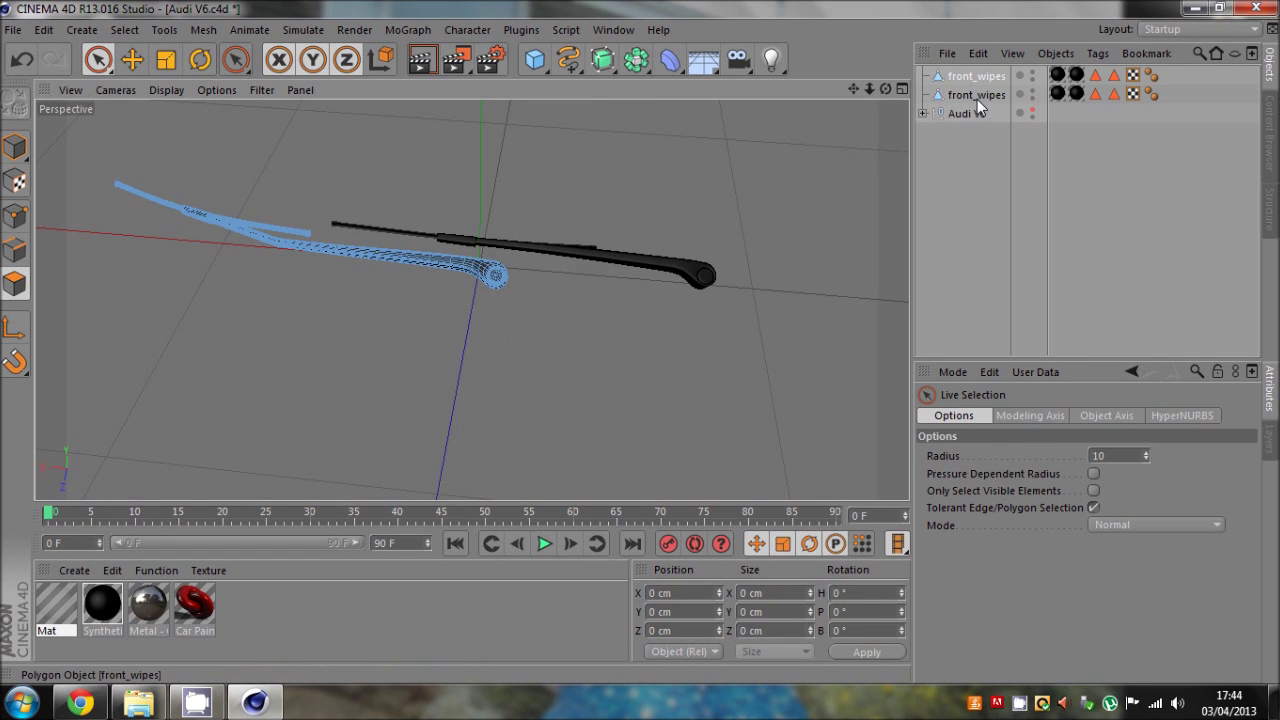
click(970, 78)
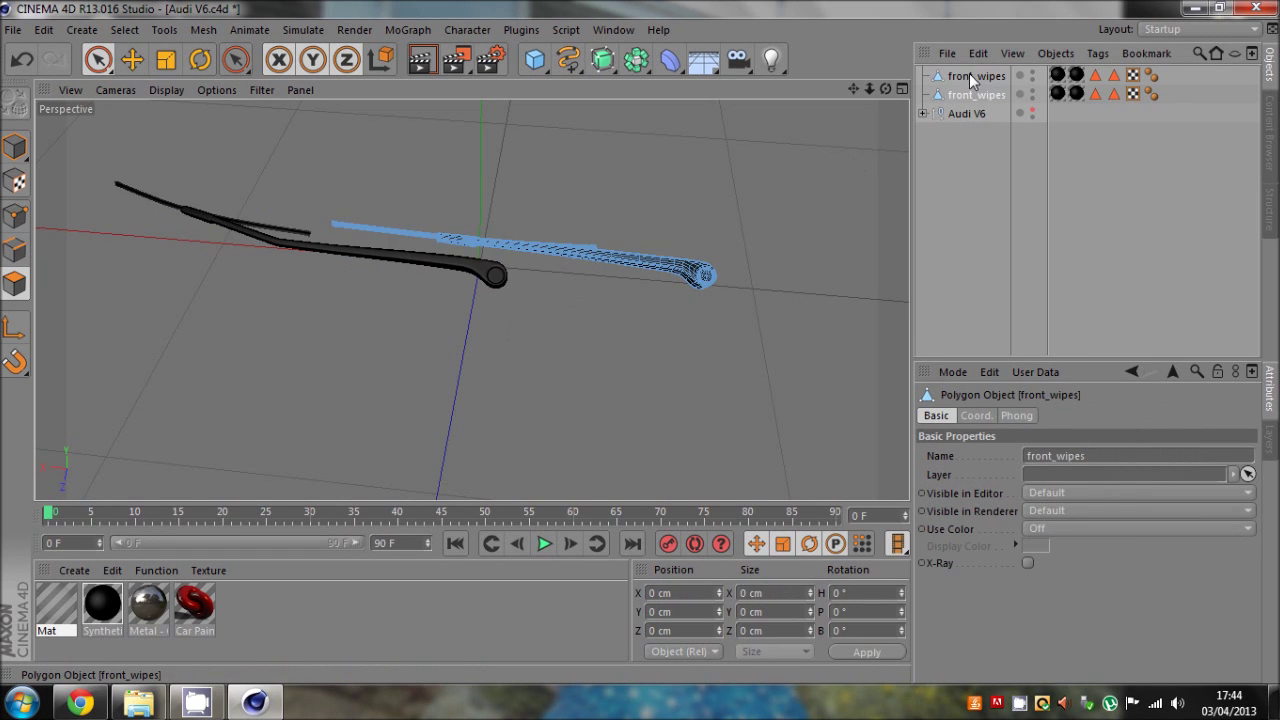
click(973, 95)
click(973, 77)
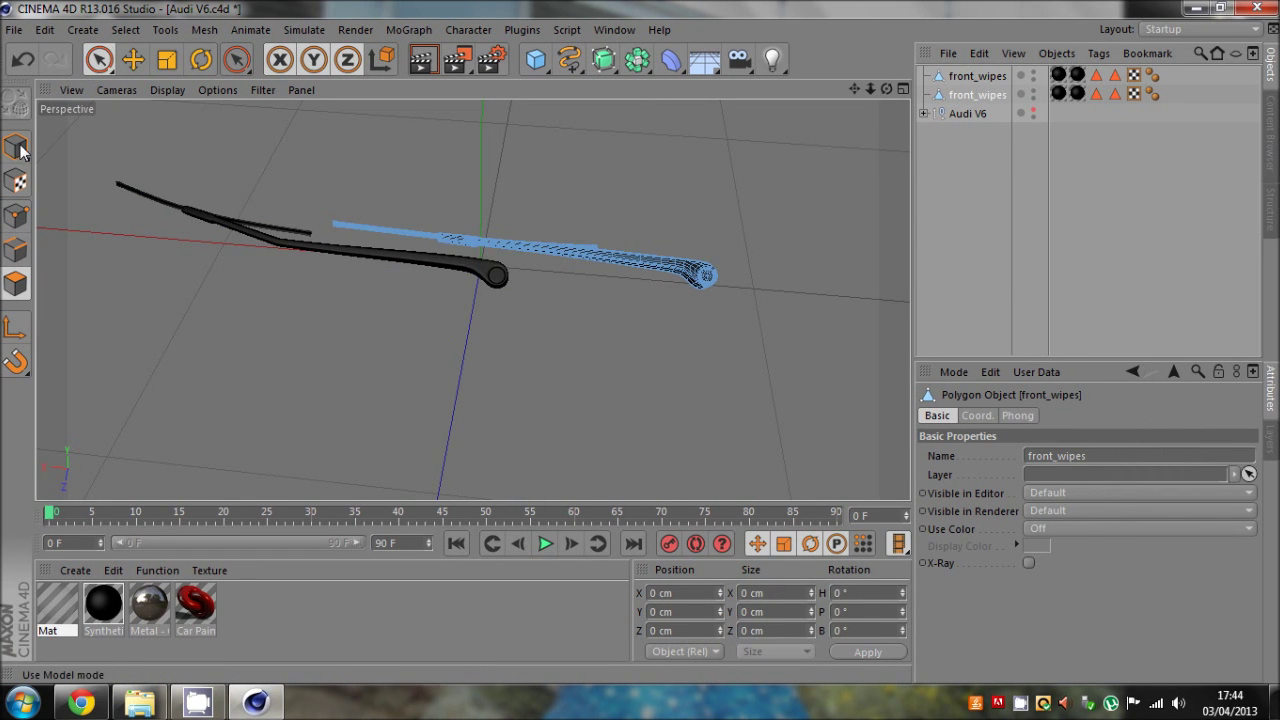
- Rename the split-off wiper object l w and the original wiper object r w
click(16, 147)
key(e)
drag(887, 90, 645, 348)
click(1017, 200)
click(965, 94)
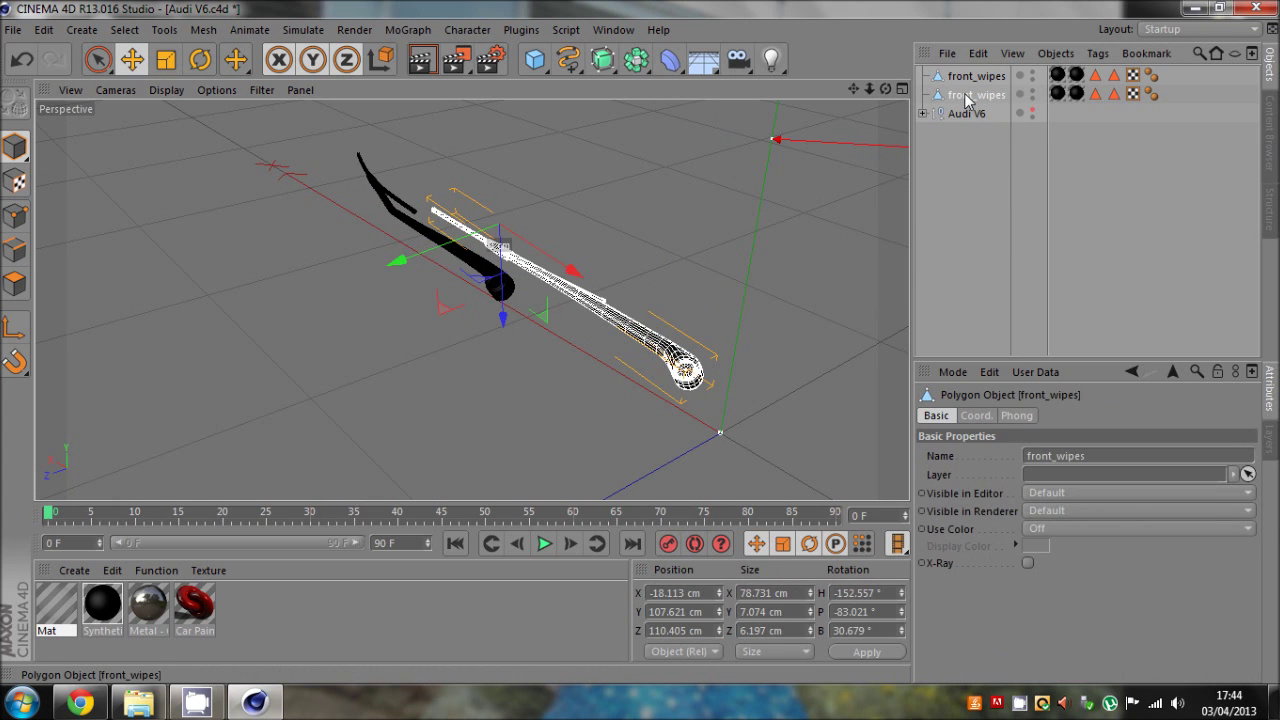
key(Return)
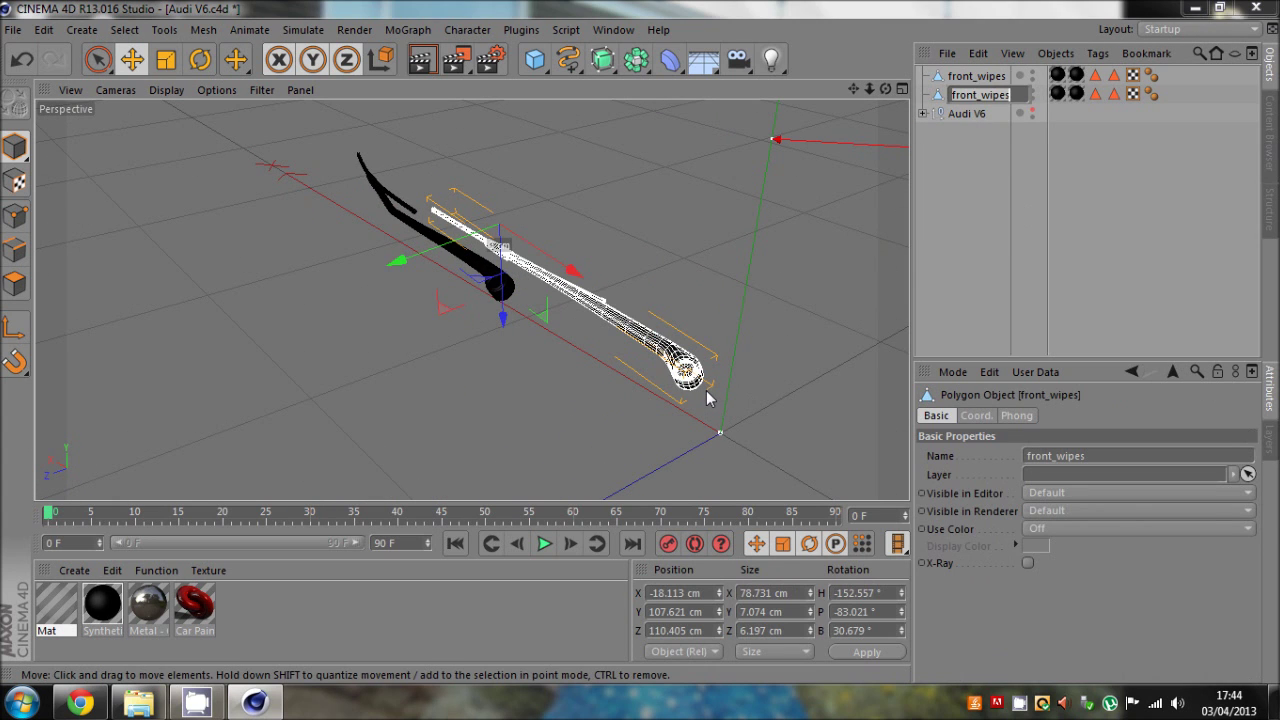
key(Return)
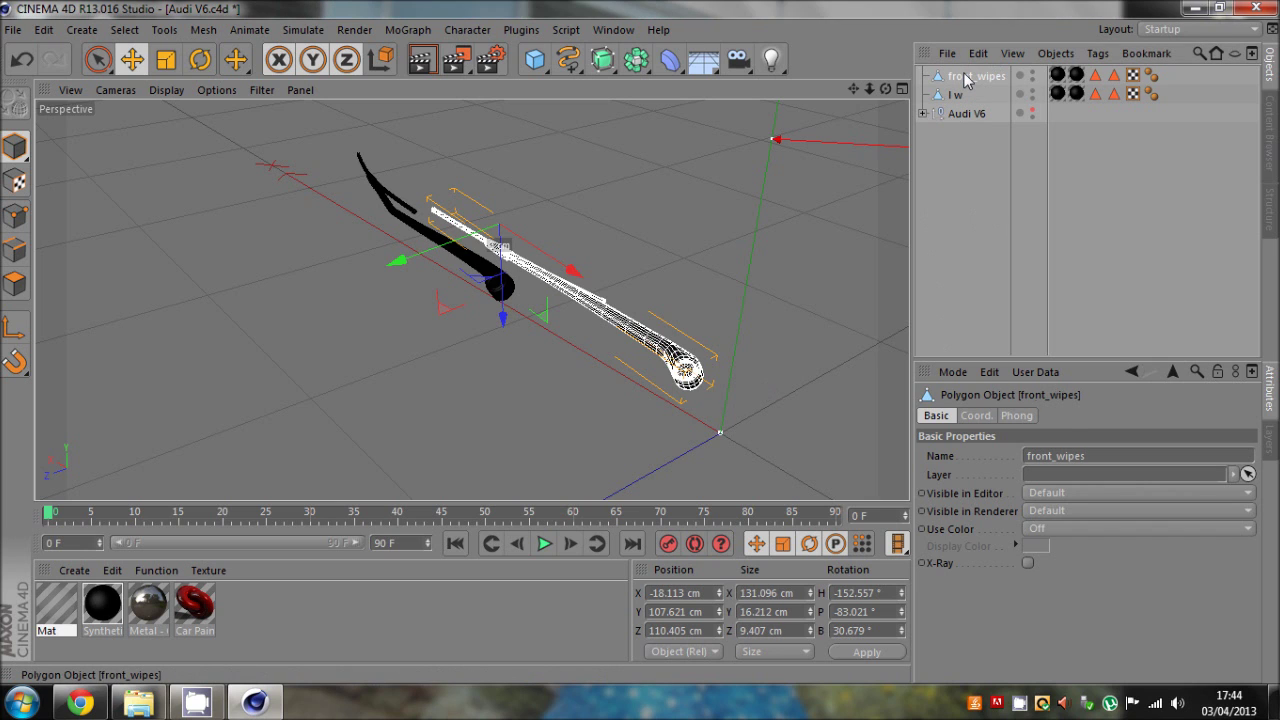
double_click(967, 77)
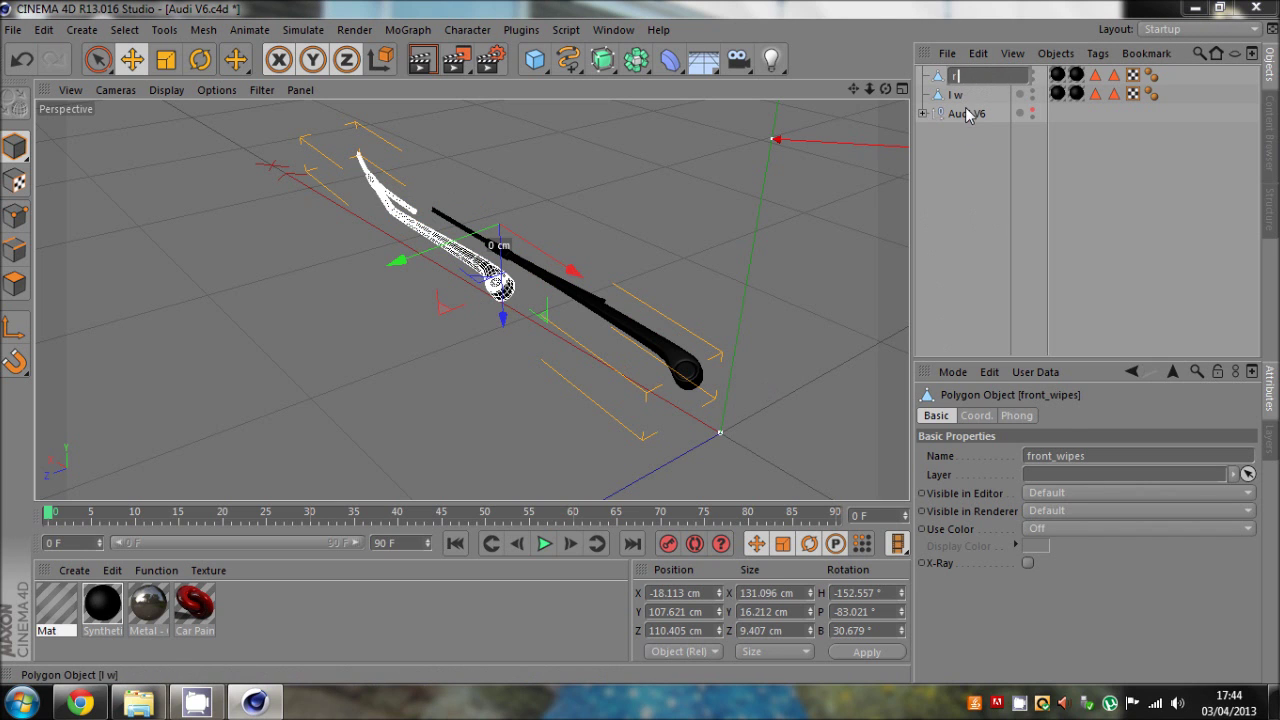
key(Return)
- Enable axis-only editing for the r w wiper and set its axis rotation H, P and B to 0°
drag(885, 89, 640, 349)
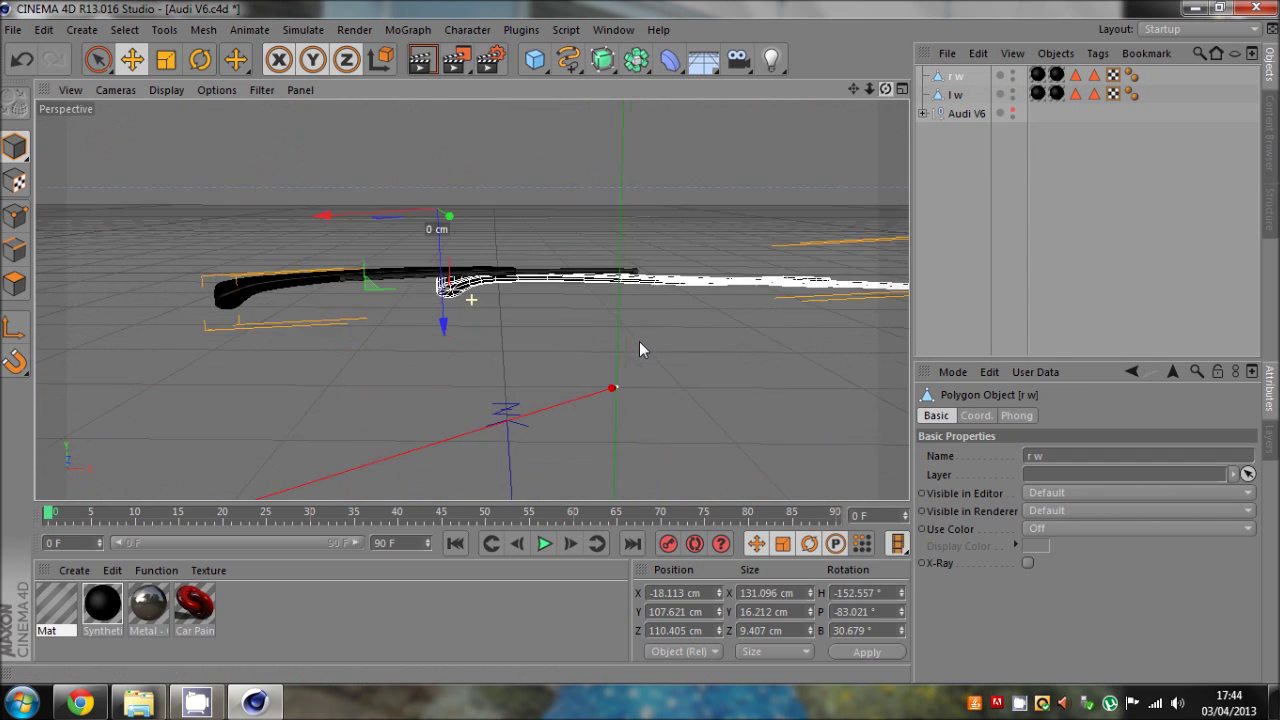
click(232, 300)
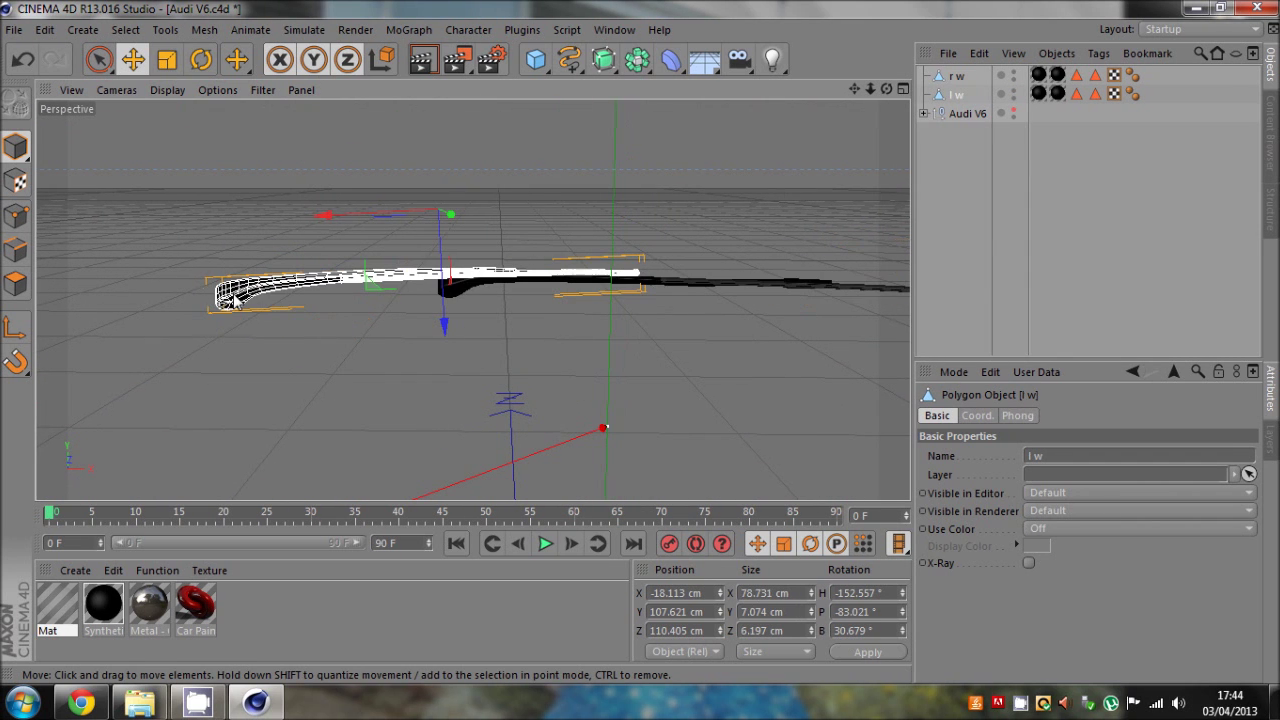
click(818, 283)
click(950, 225)
drag(885, 89, 639, 341)
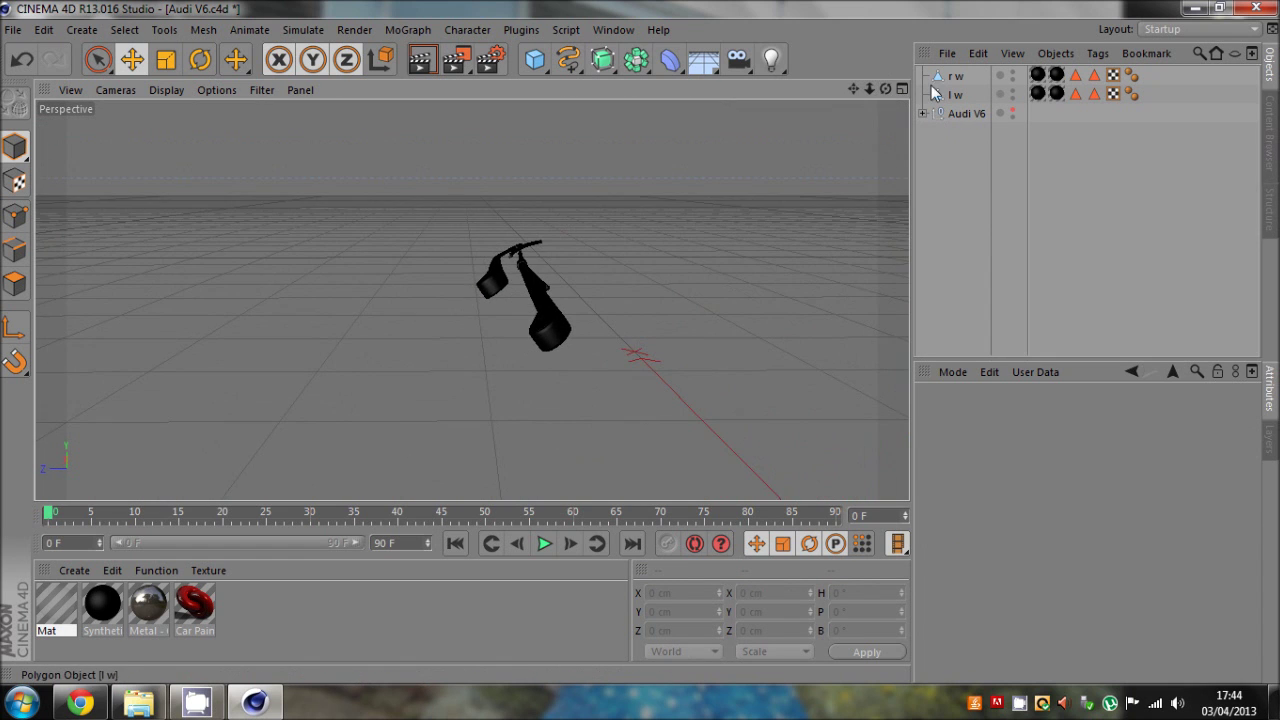
click(947, 77)
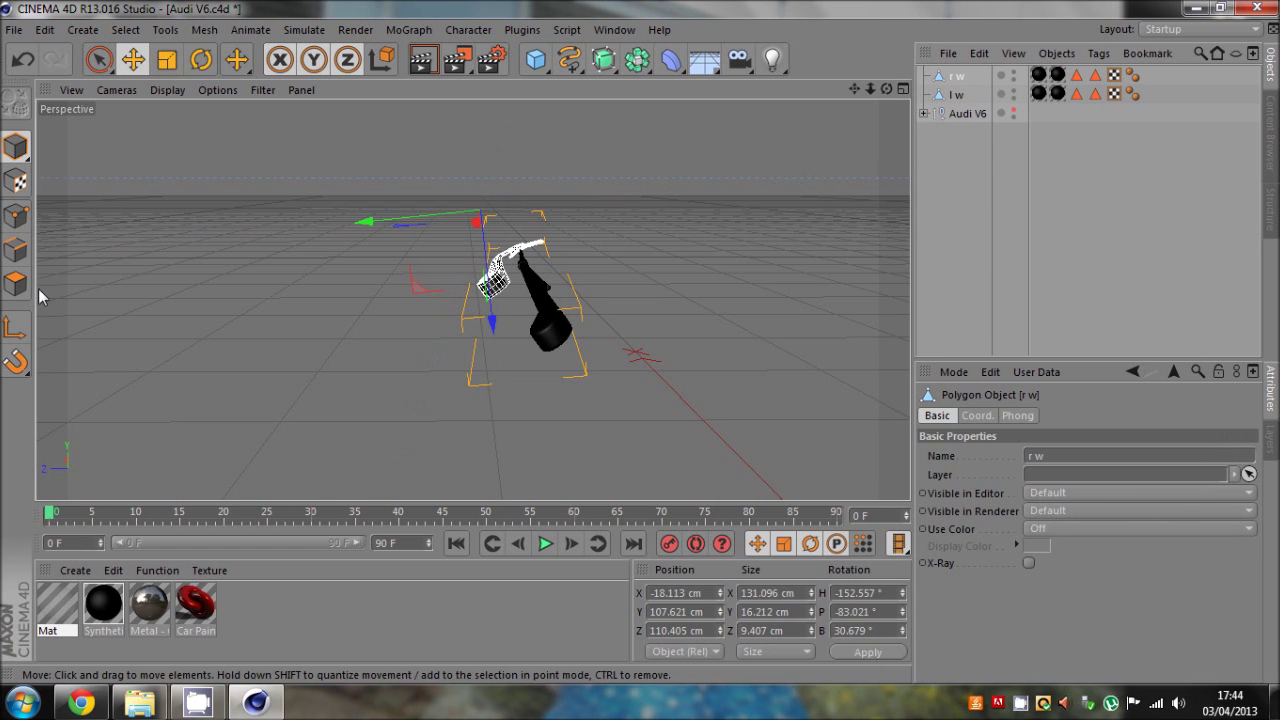
click(8, 333)
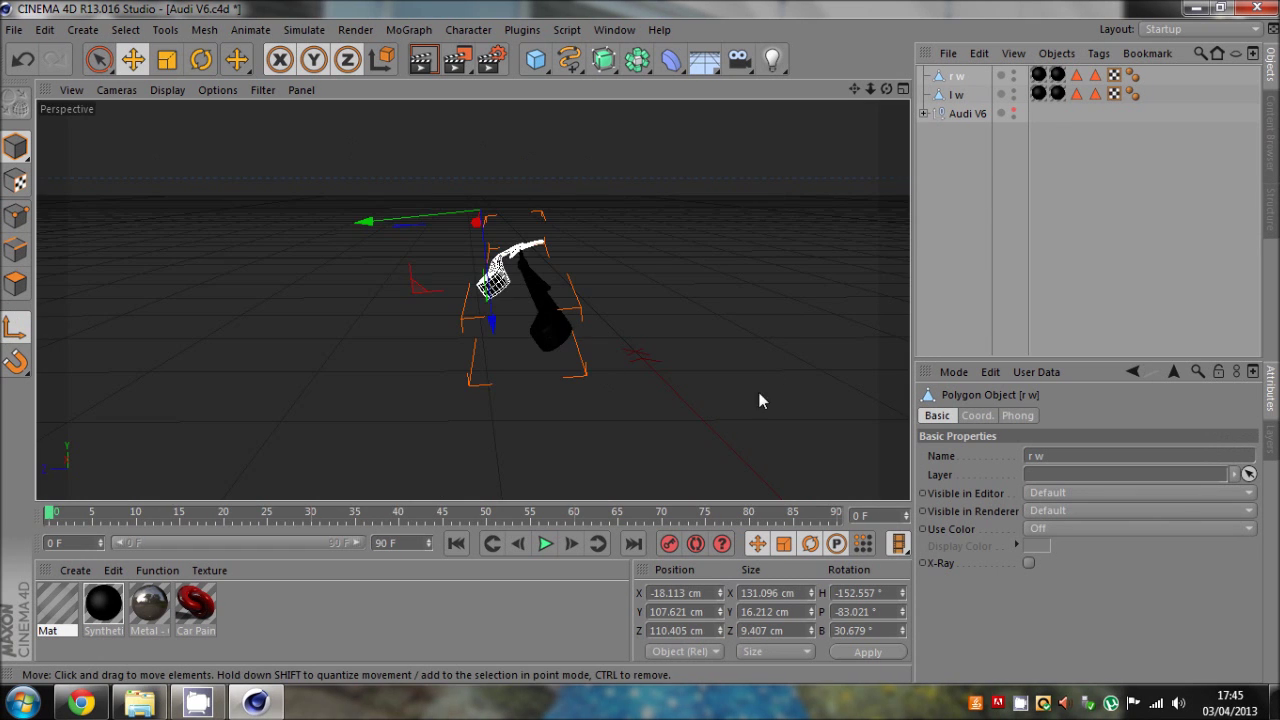
click(894, 592)
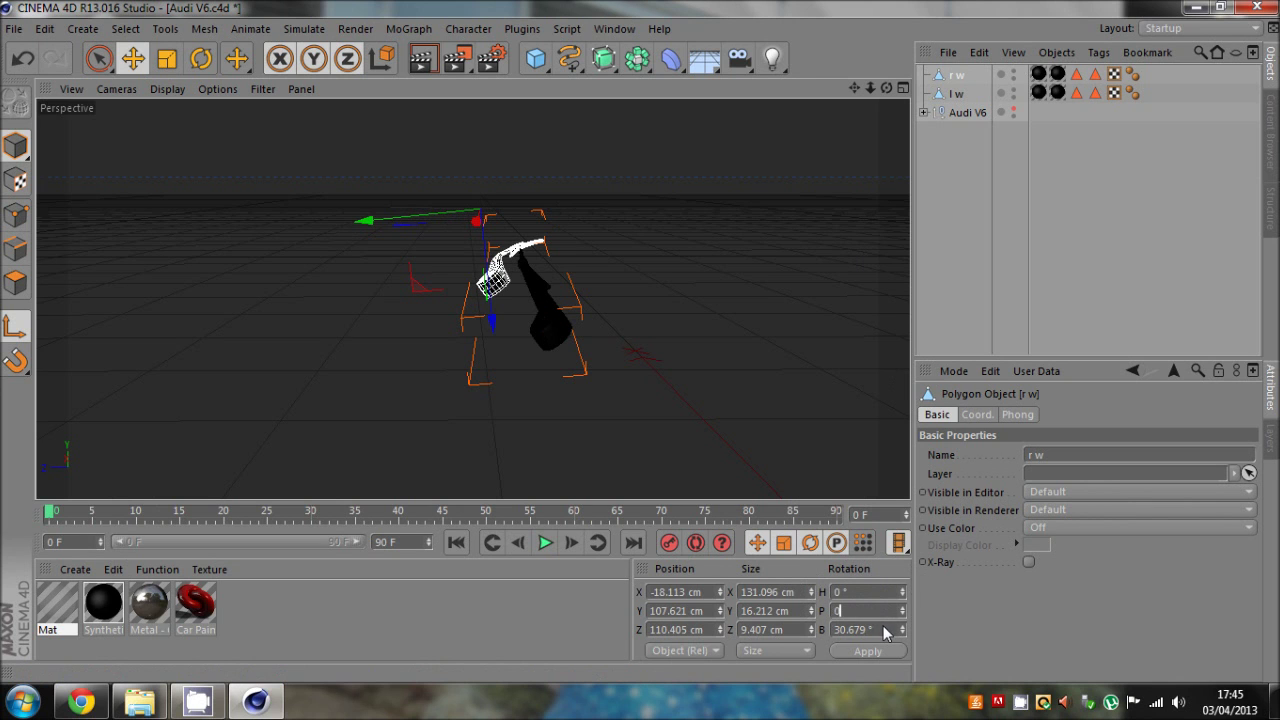
key(Return)
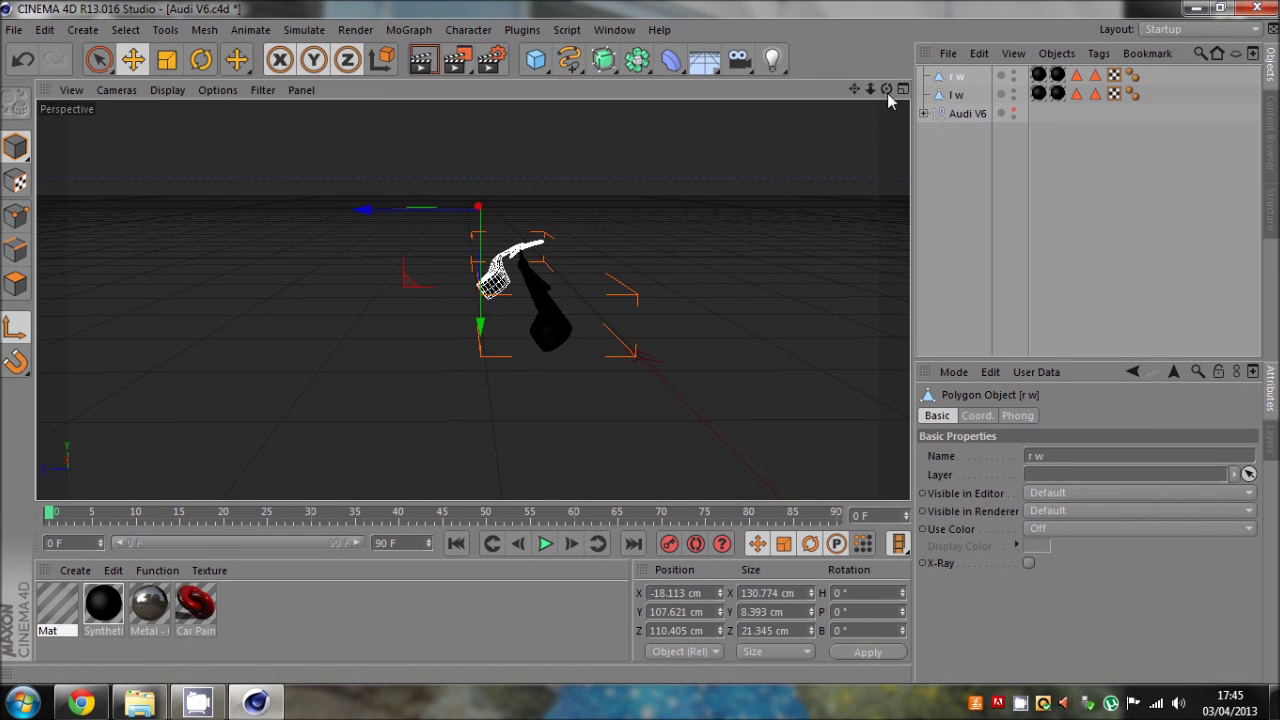
- Move the r w axis onto the wiper's pivot end in the Front view, at about X -15.9 cm and Y 93.1 cm
drag(887, 93, 812, 102)
drag(642, 349, 782, 147)
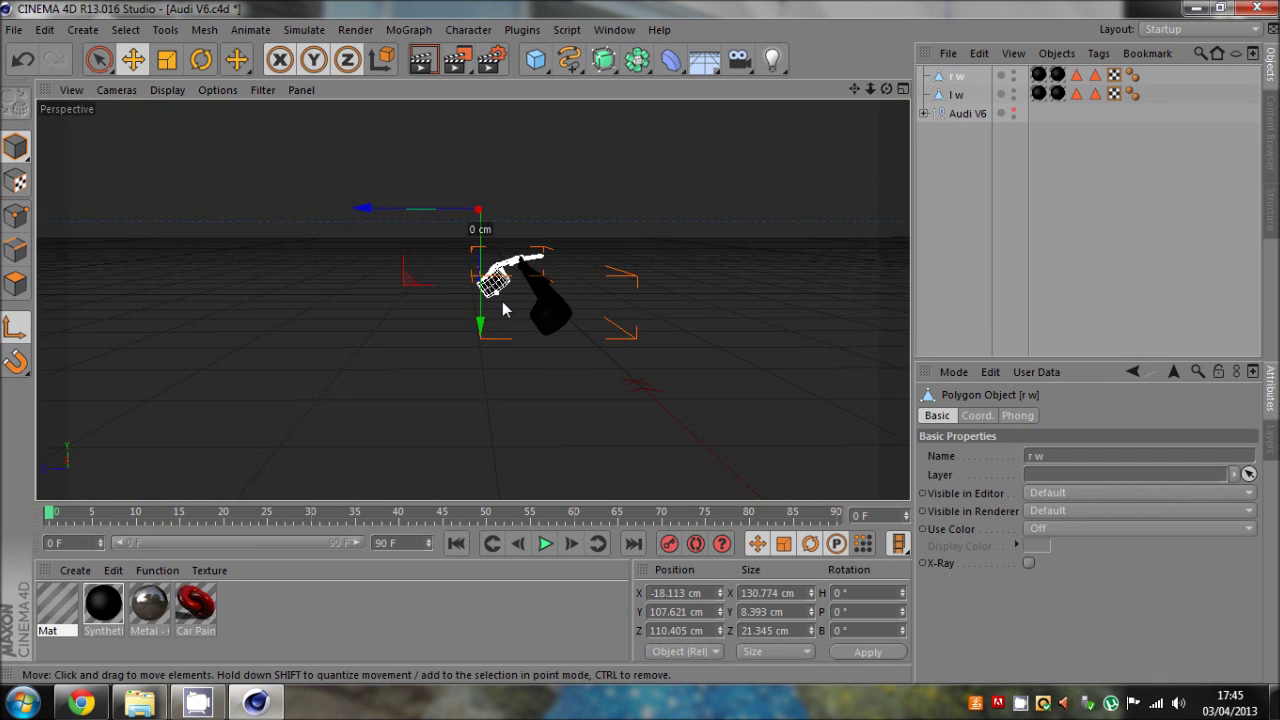
middle_click(429, 372)
middle_click(620, 345)
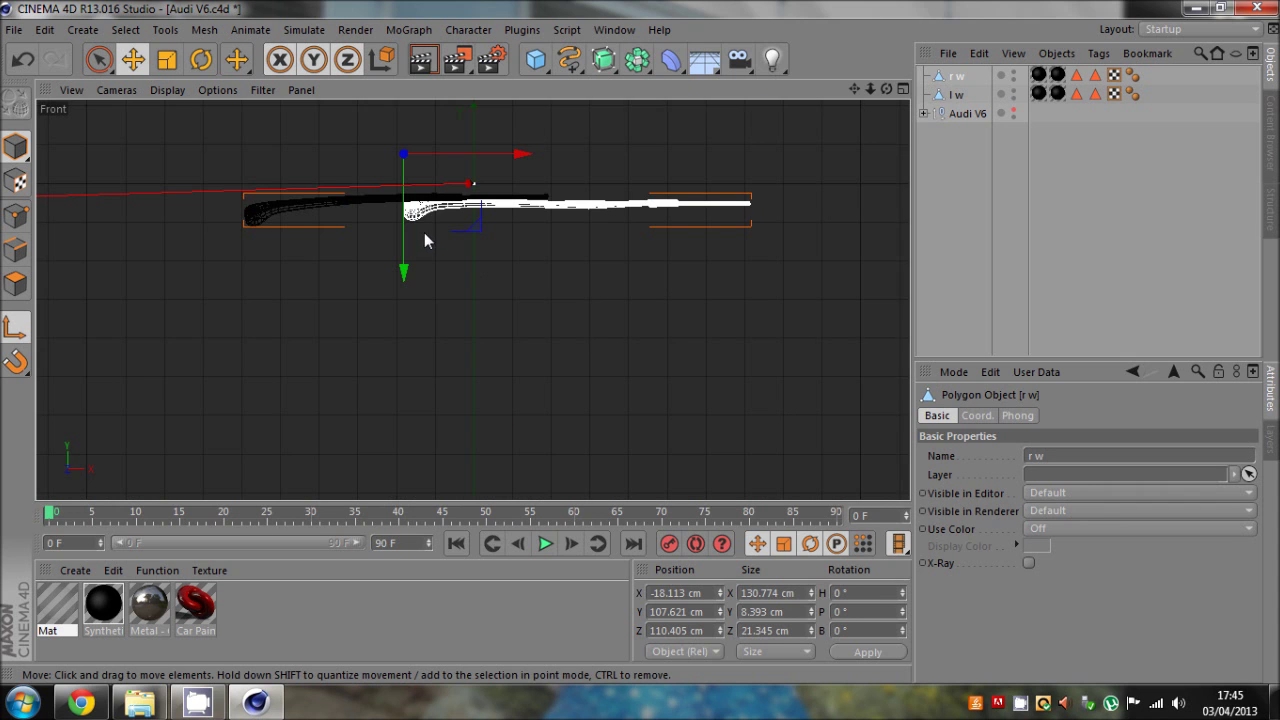
scroll(320, 168, up, 5)
drag(584, 205, 588, 313)
middle_click(533, 284)
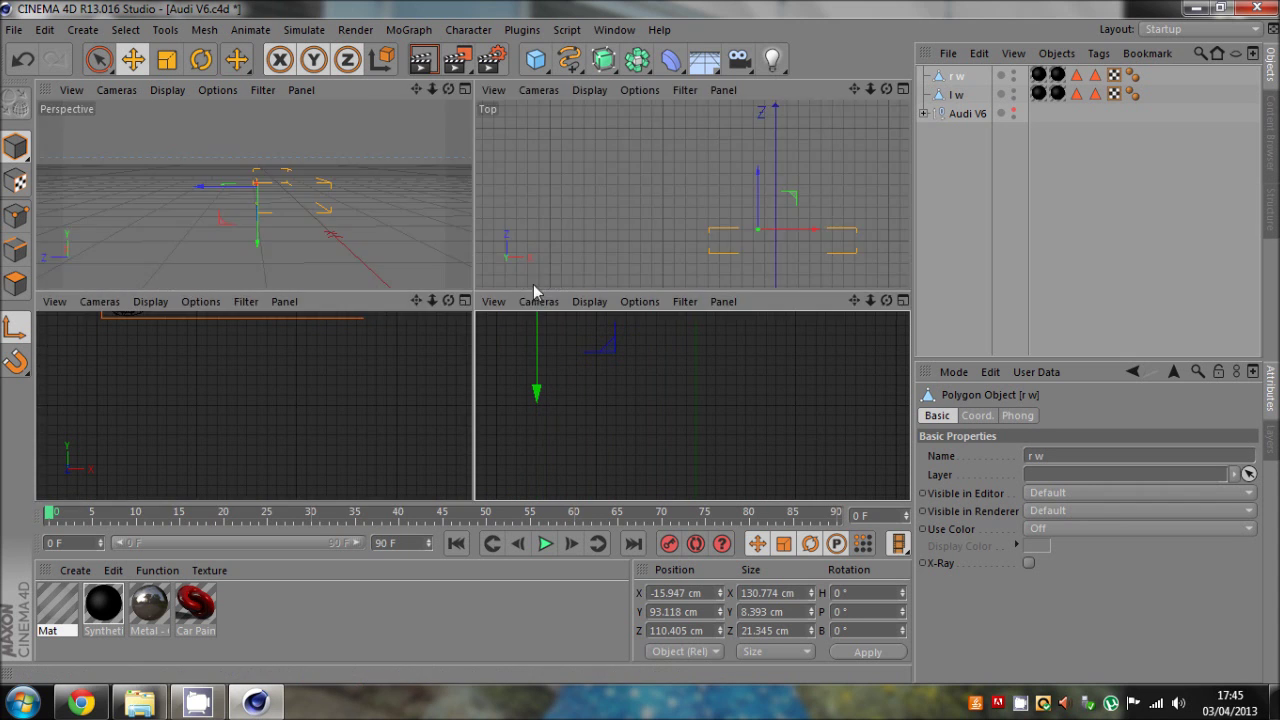
- Shift the r w axis in the Right view to about Z 108 cm, inside the wiper's pivot
middle_click(320, 381)
drag(718, 450, 640, 341)
drag(868, 88, 650, 349)
scroll(550, 347, up, 3)
scroll(550, 347, up, 3)
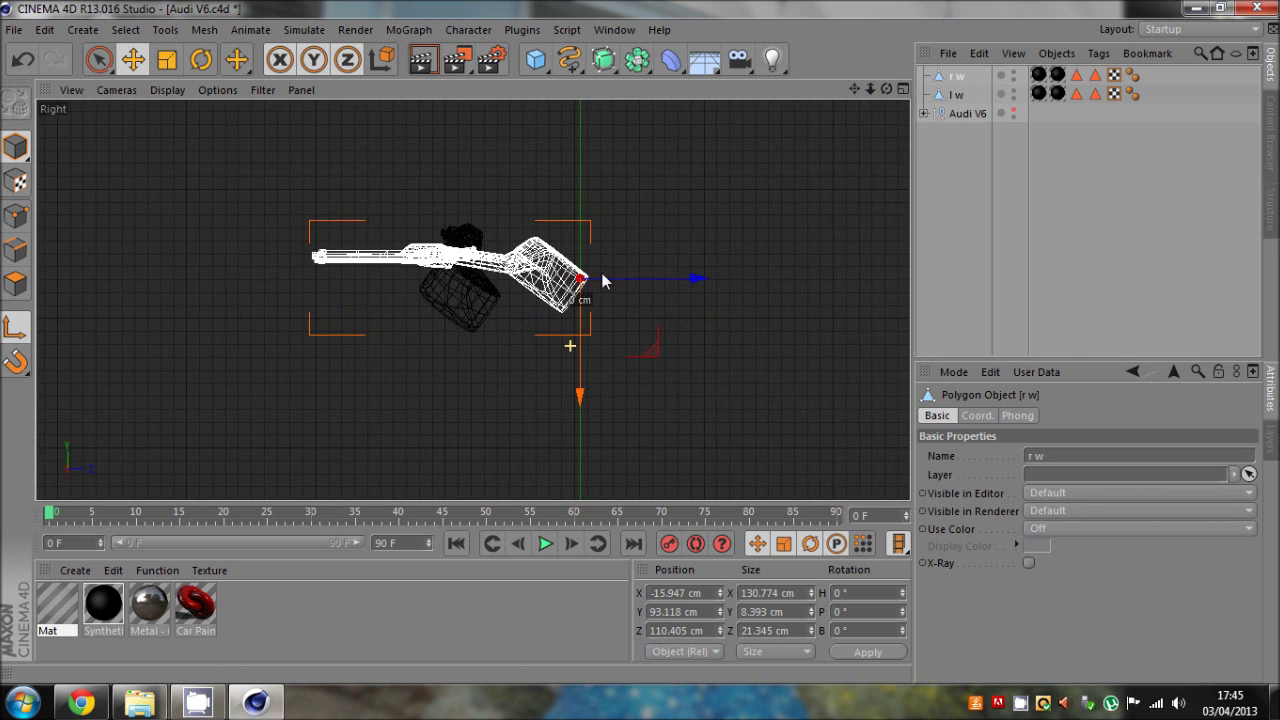
drag(615, 282, 614, 282)
middle_click(614, 282)
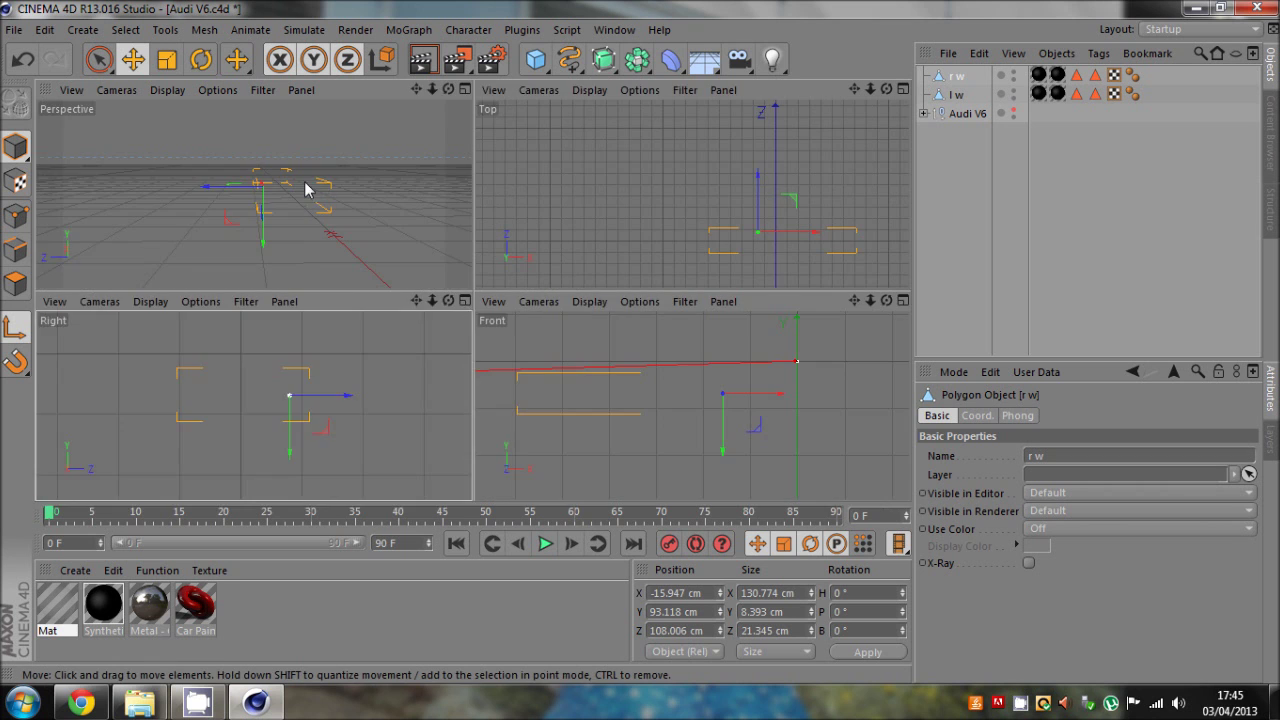
- Rotate the r w wiper's axis in the Right view to a pitch of about 54.5°, in line with its pivot
middle_click(306, 189)
drag(885, 90, 831, 137)
middle_click(496, 282)
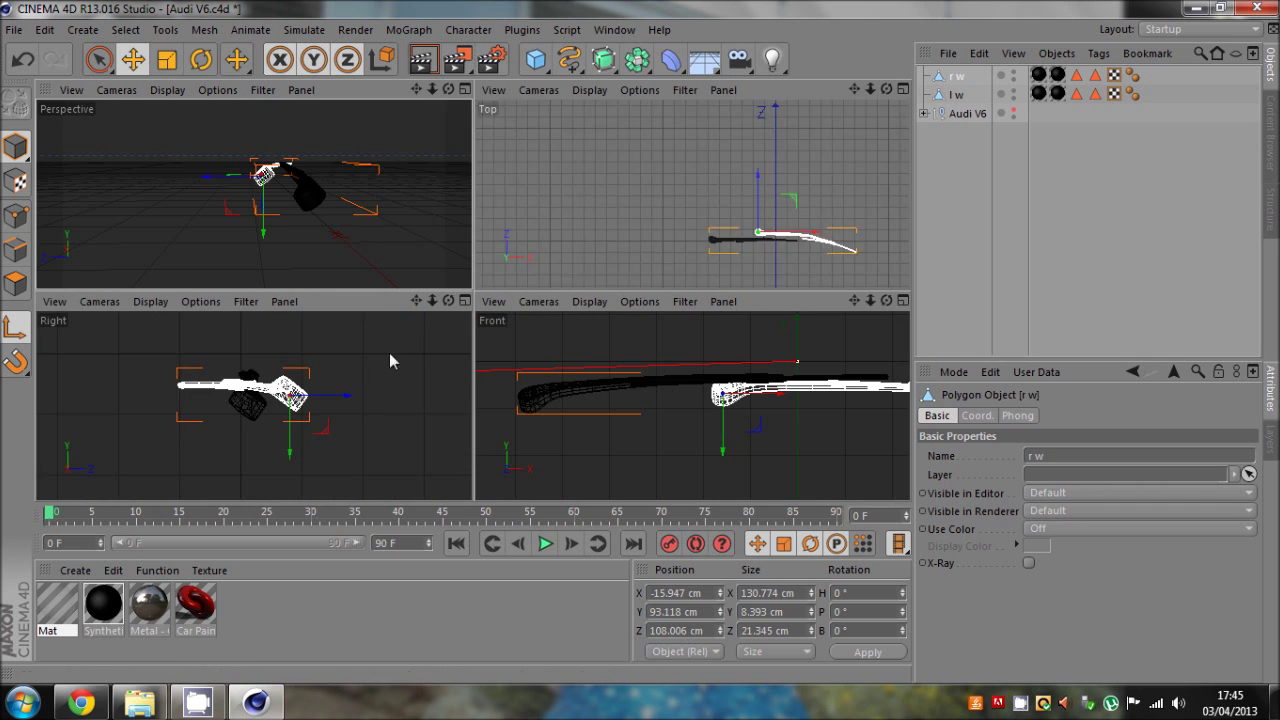
middle_click(323, 376)
click(203, 64)
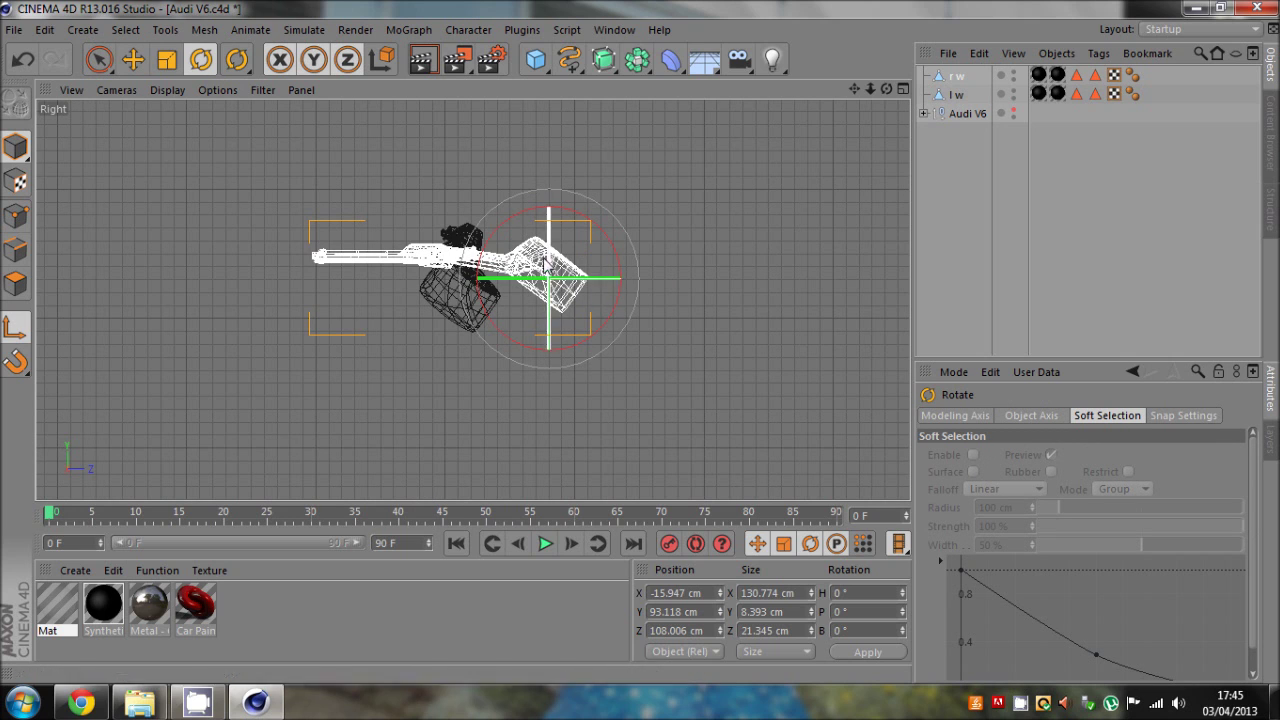
click(969, 190)
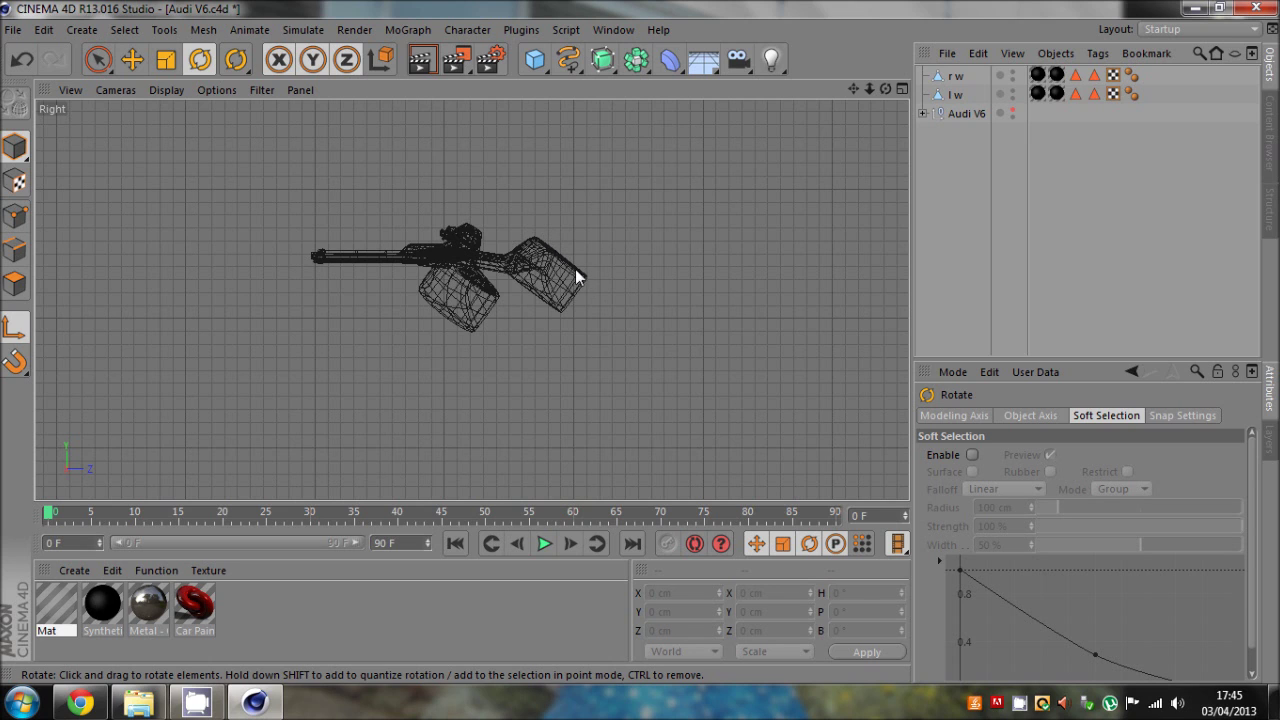
click(948, 78)
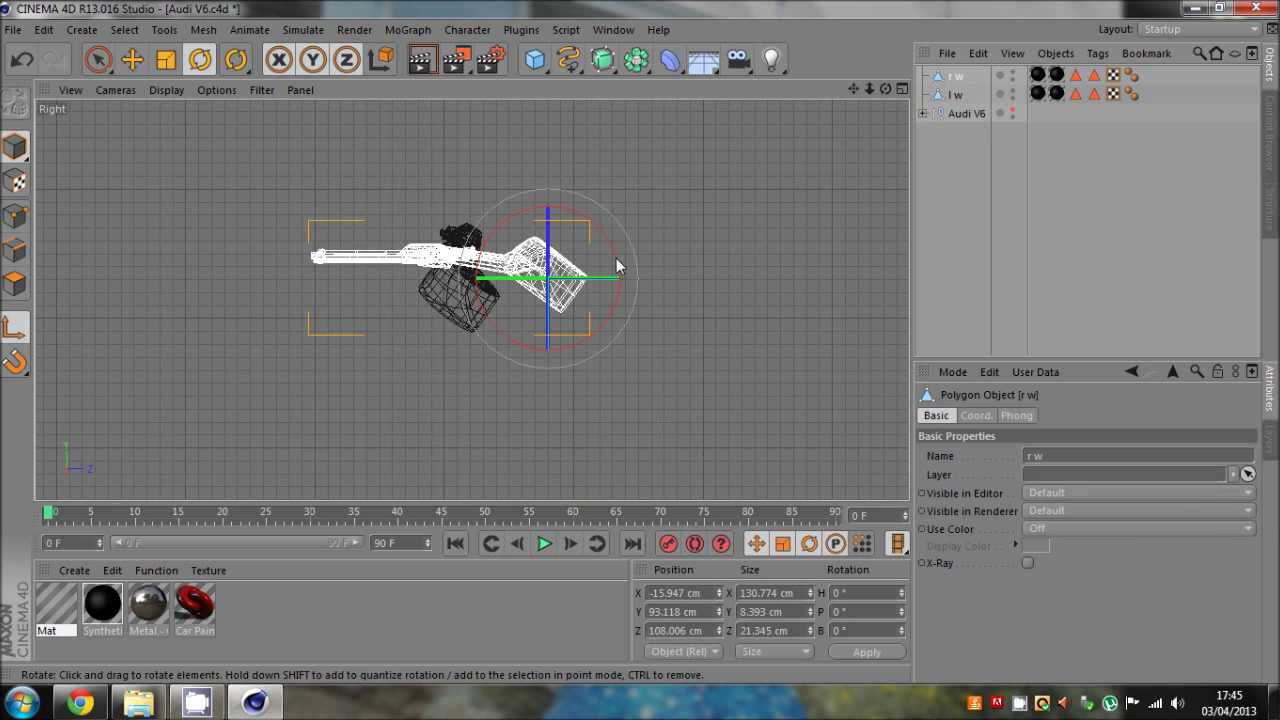
drag(611, 254, 508, 259)
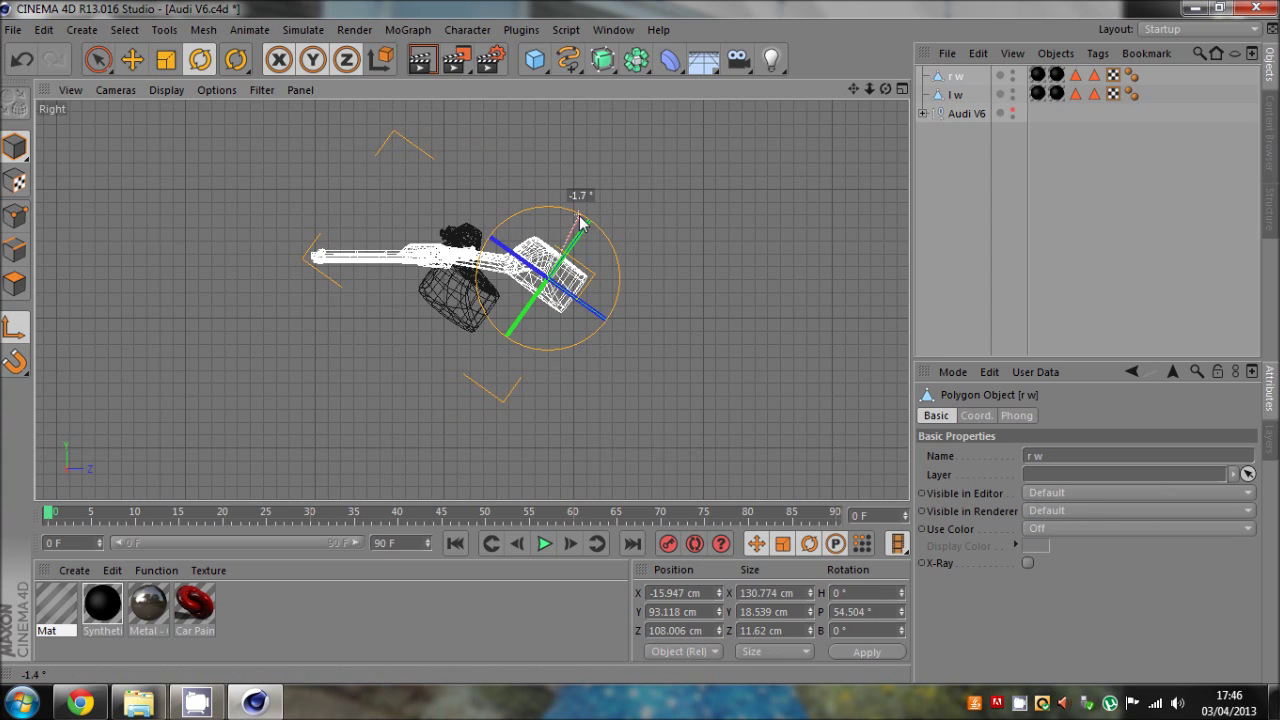
- Test the r w pivot by swinging the wiper to a bank of about -17.2° in the Perspective view, and undo it
middle_click(205, 214)
middle_click(166, 157)
click(140, 59)
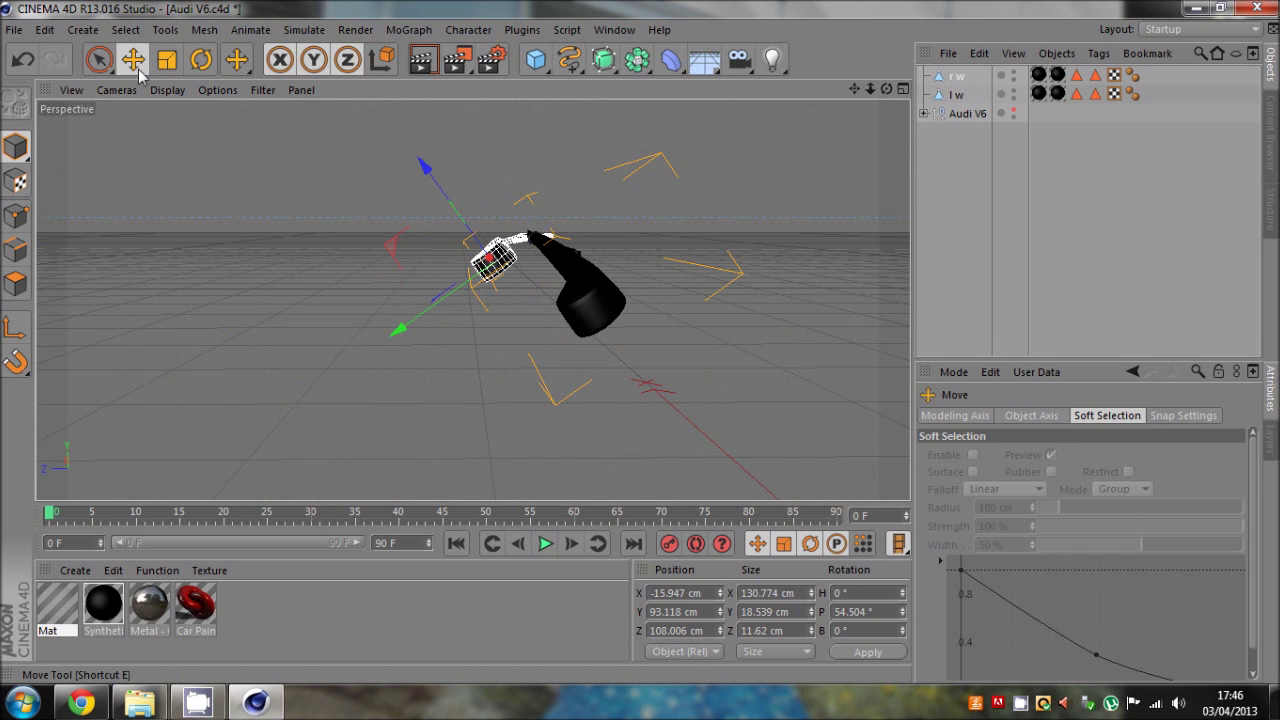
drag(886, 88, 640, 341)
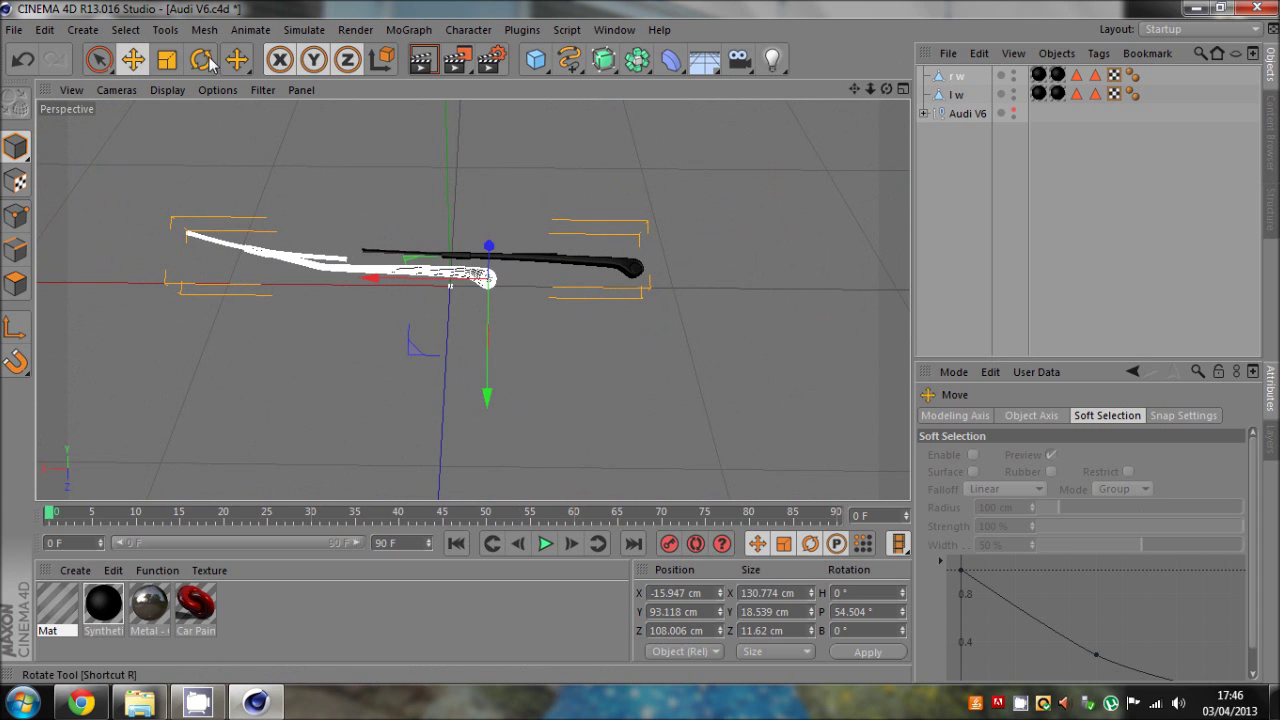
key(r)
drag(511, 330, 524, 358)
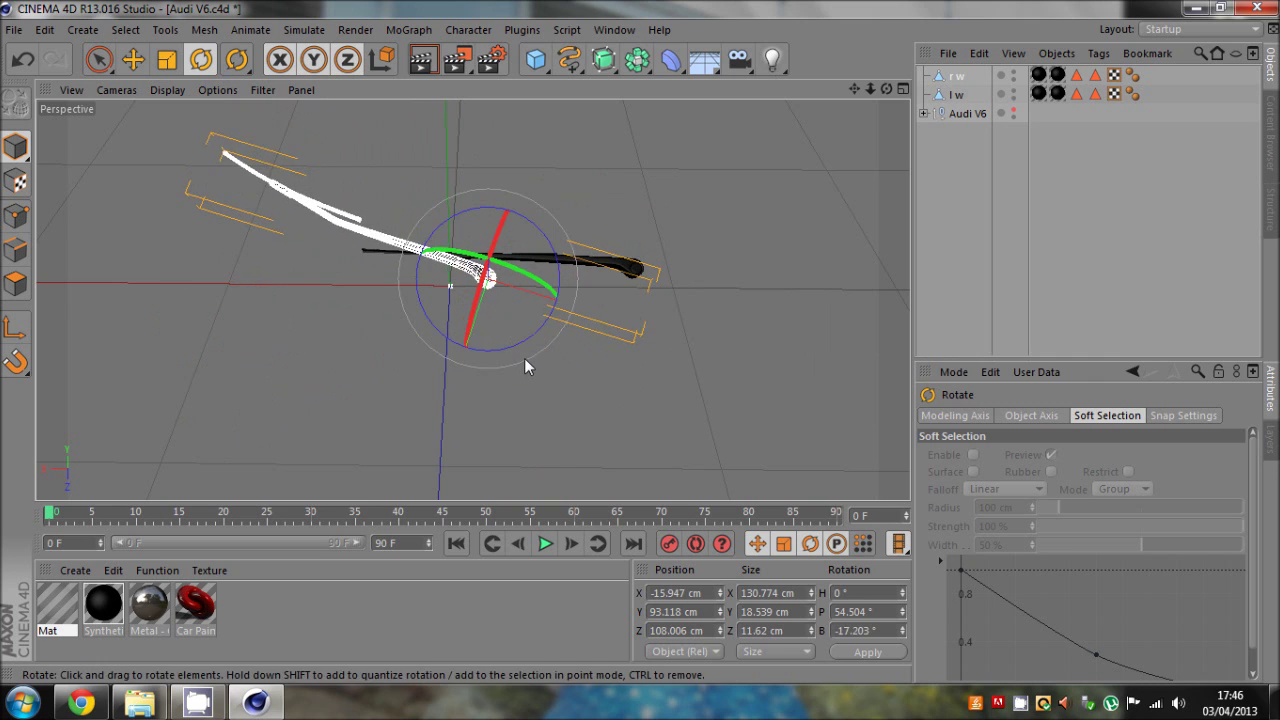
key(ctrl+z)
- Enable axis-only editing for the l w wiper and set its axis rotation H, P and B to 0°
click(956, 95)
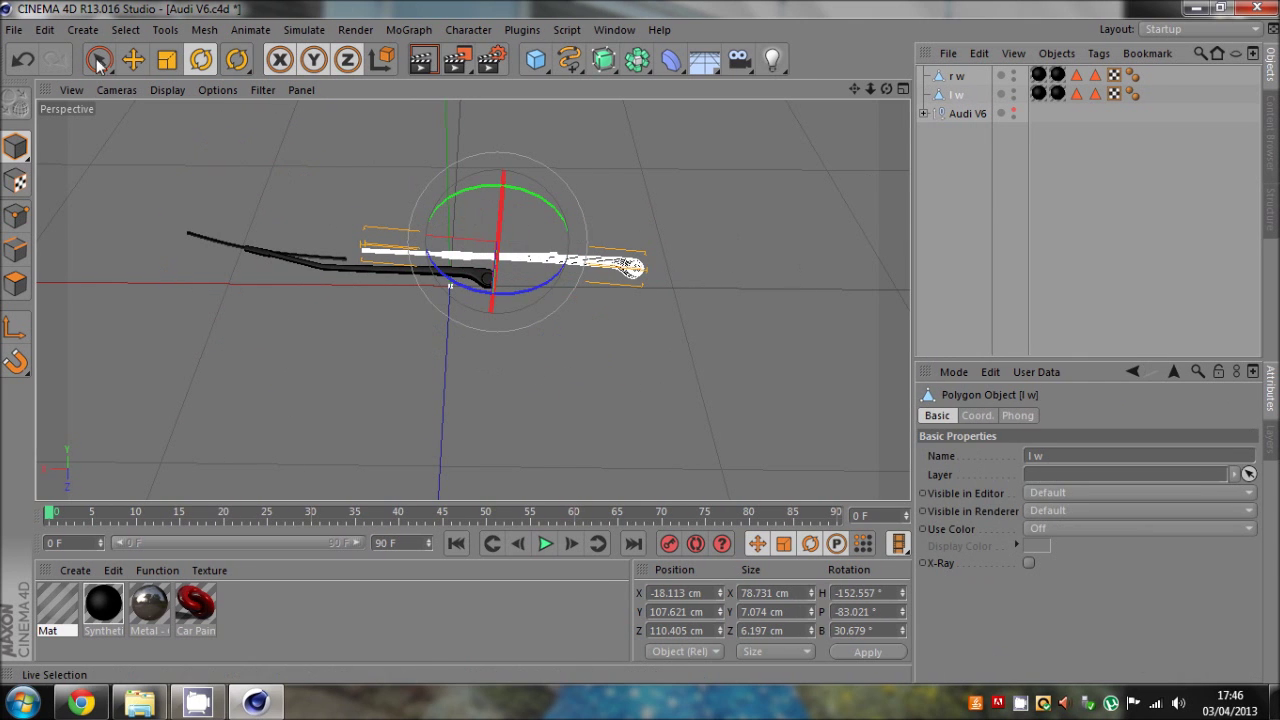
key(e)
click(24, 325)
middle_click(486, 224)
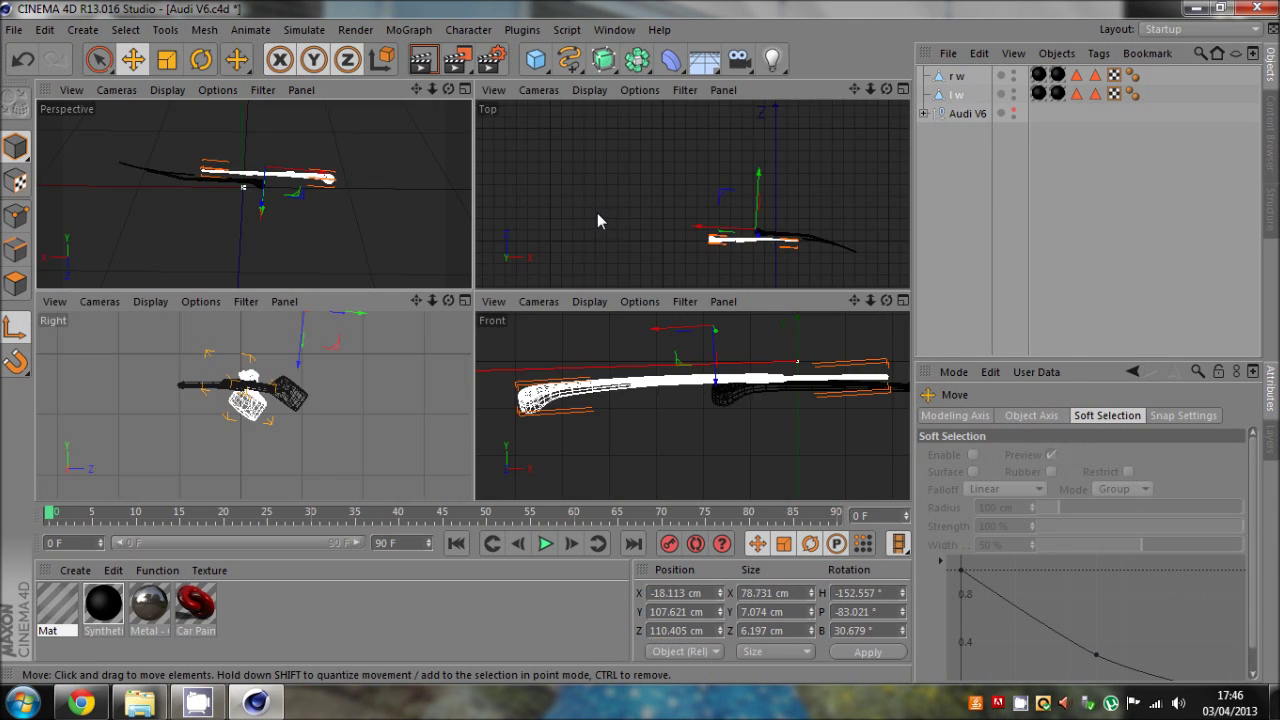
middle_click(597, 213)
middle_click(295, 208)
middle_click(270, 186)
drag(886, 89, 641, 343)
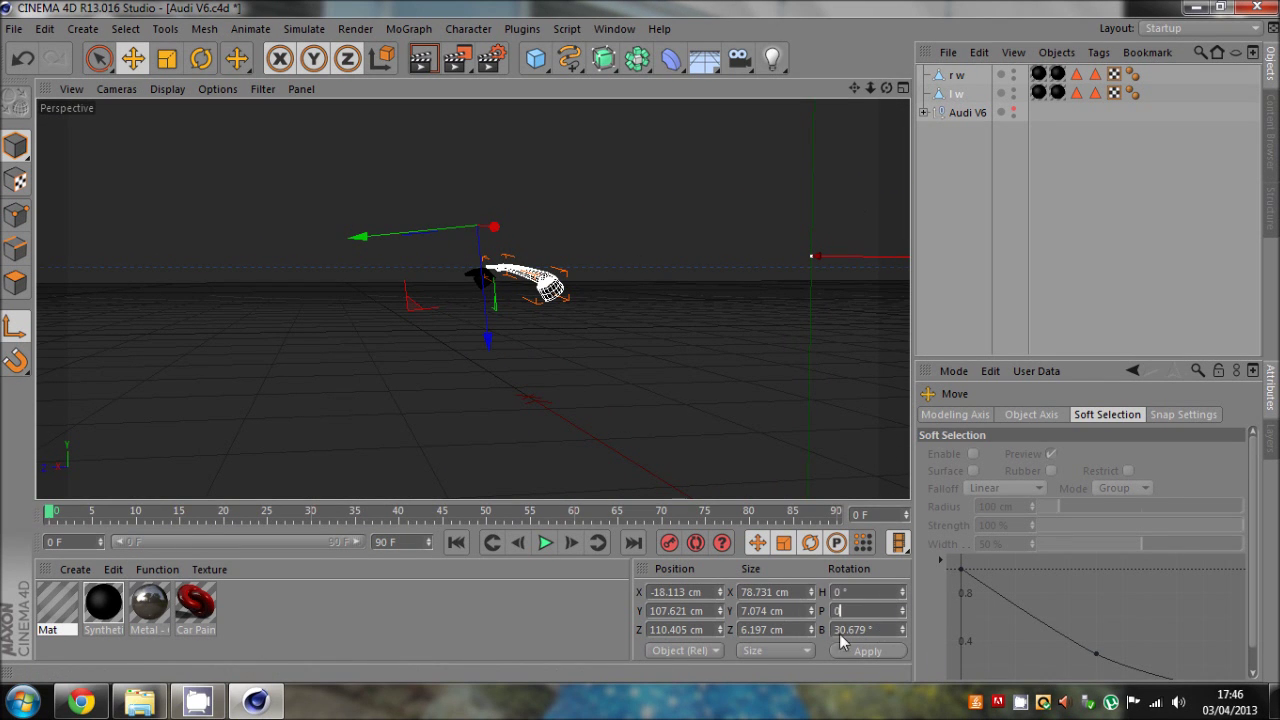
text(0)
key(Return)
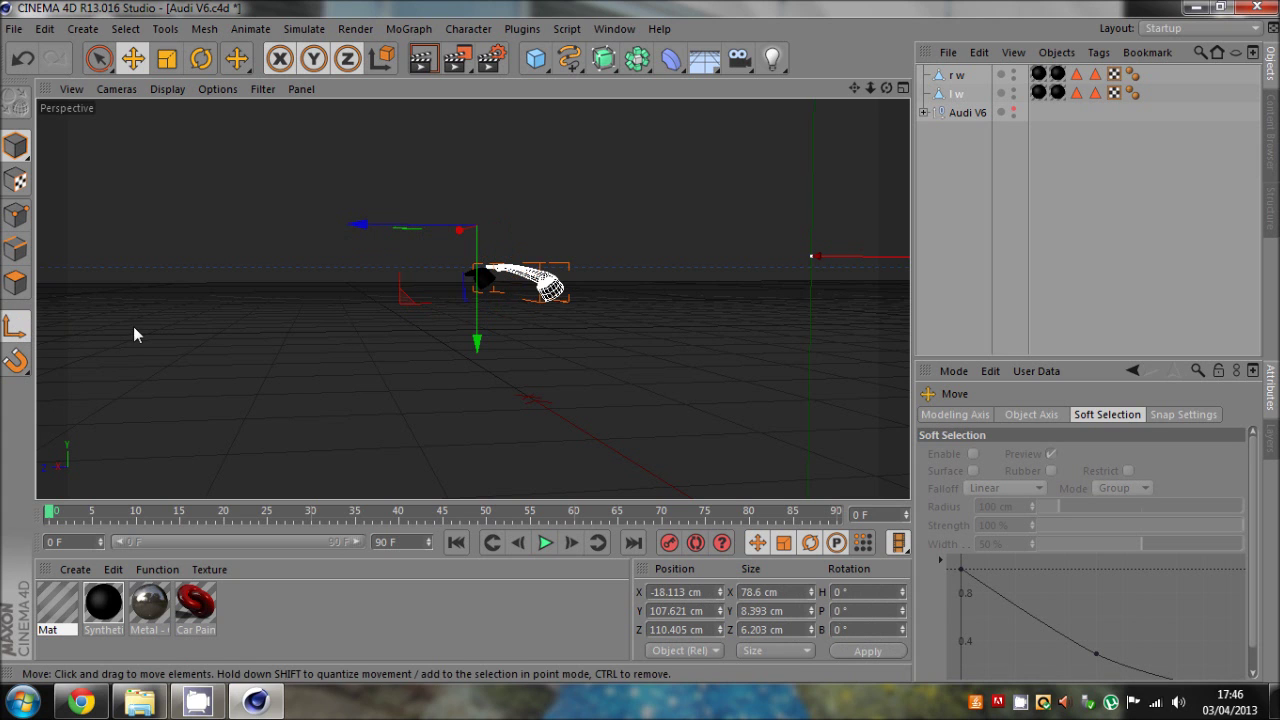
- Move the l w axis into the wiper's pivot end, at about X -57.2 cm, Y 91.7 cm and Z 101 cm
middle_click(655, 221)
middle_click(367, 350)
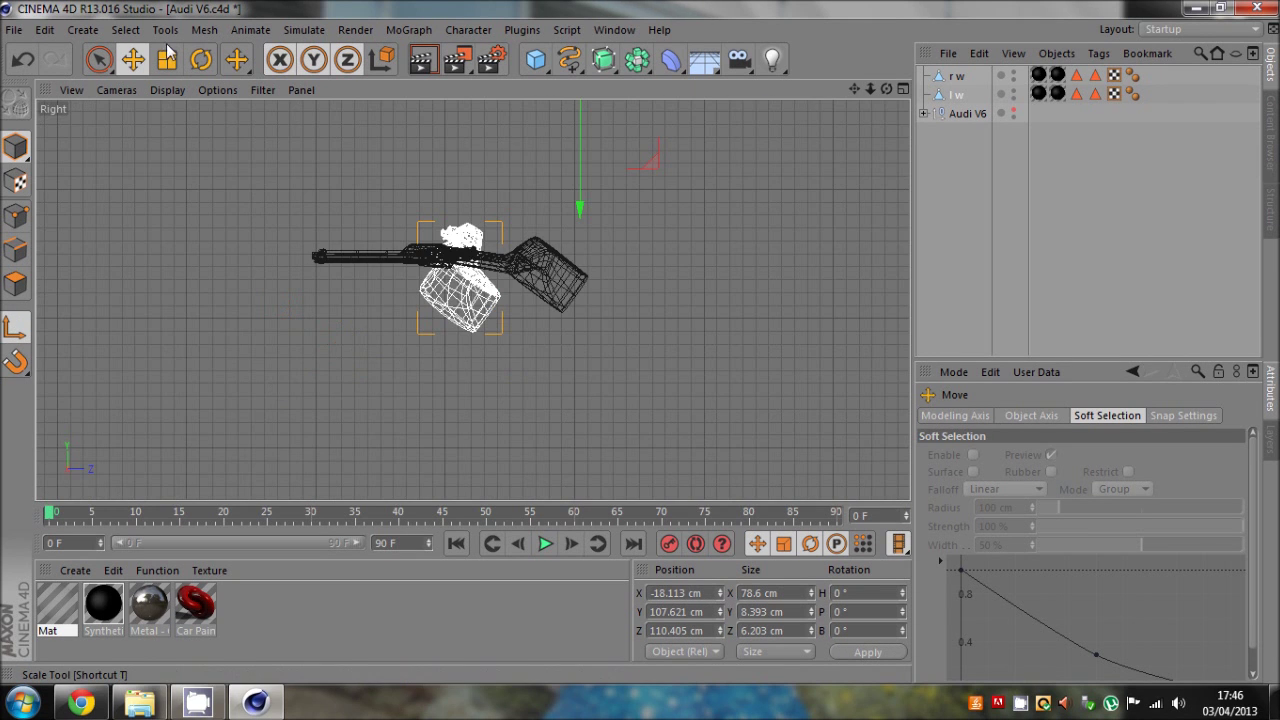
drag(604, 210, 501, 401)
middle_click(516, 381)
middle_click(643, 396)
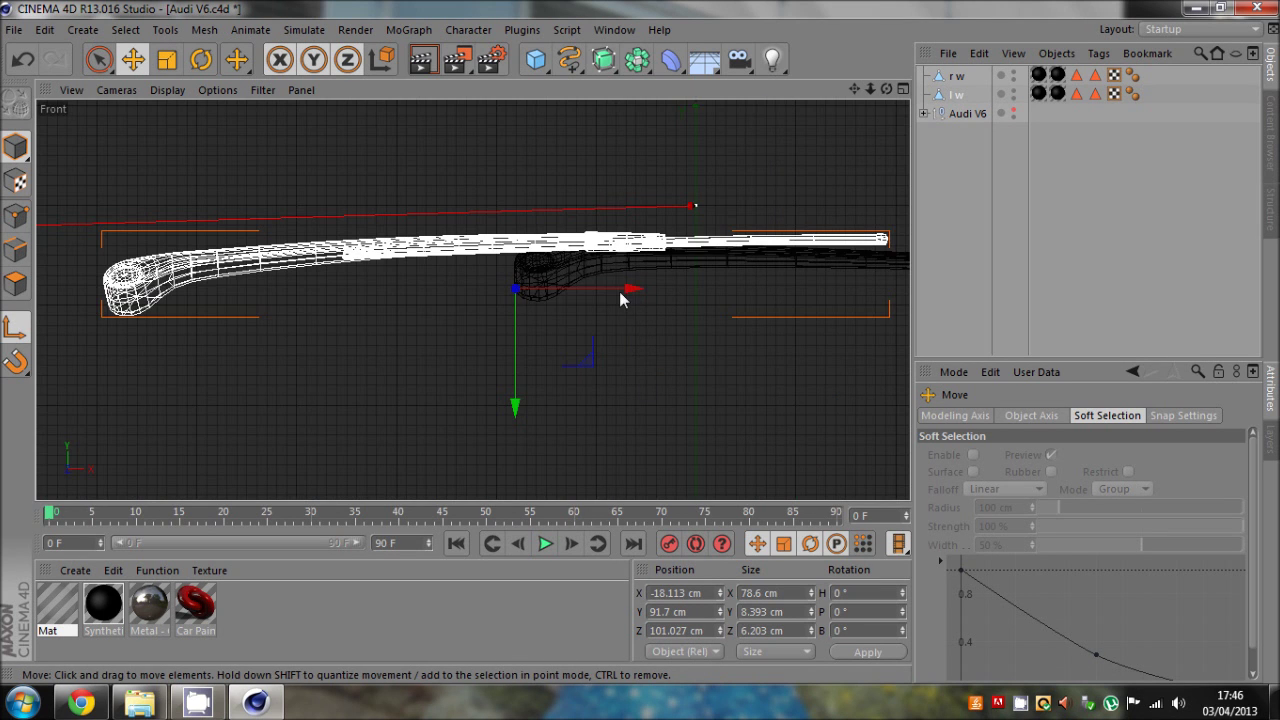
drag(218, 315, 220, 320)
middle_click(218, 334)
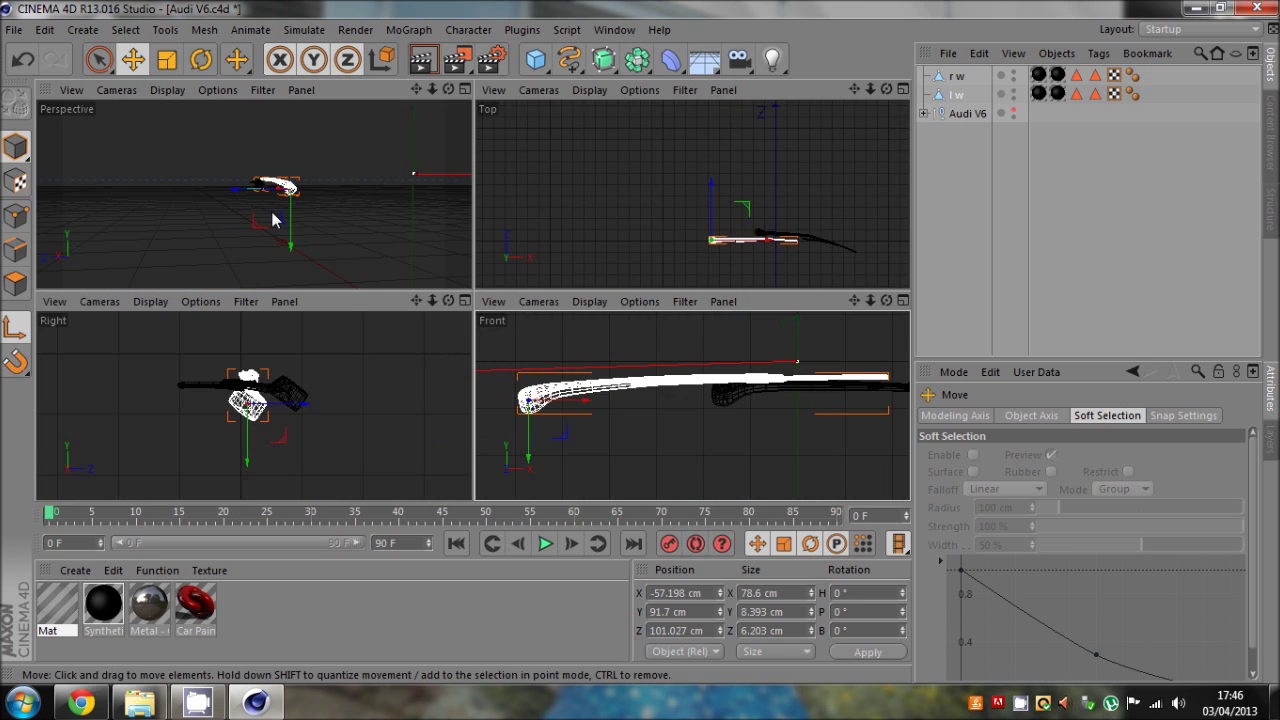
- Rotate the l w axis in the Right view to a pitch of about -31.9°, in line with its pivot
middle_click(272, 216)
drag(885, 90, 630, 343)
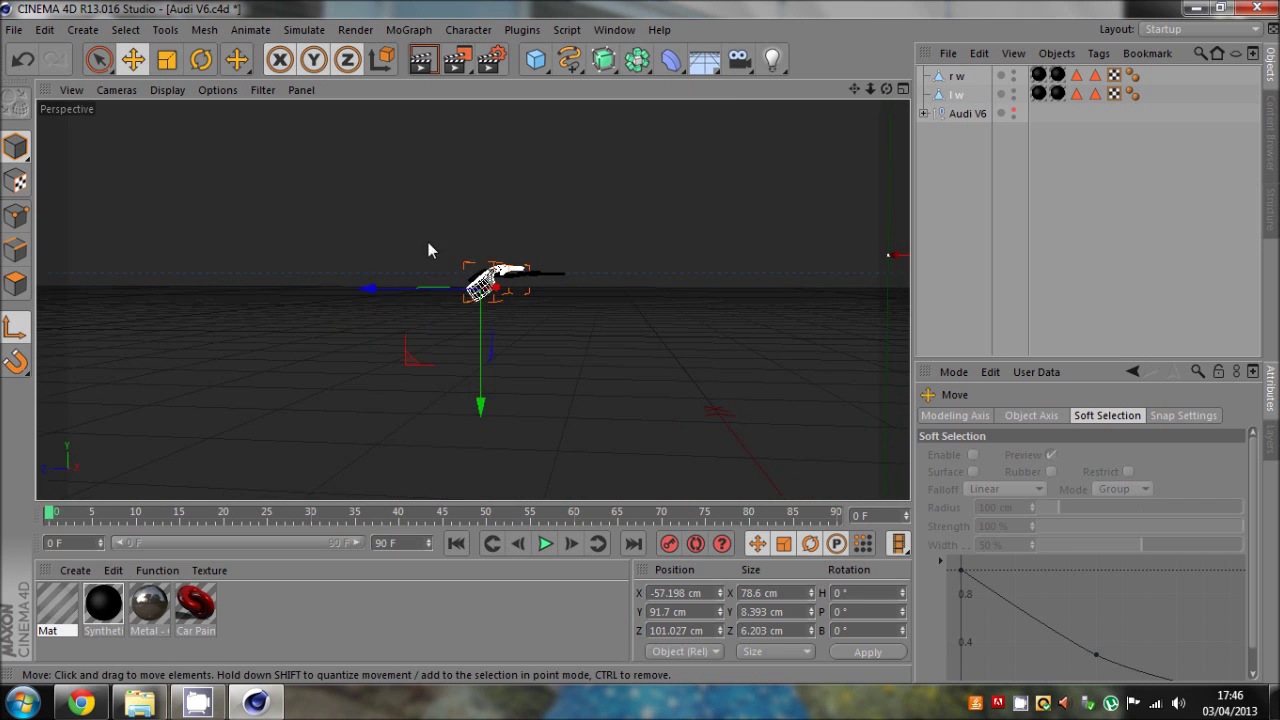
middle_click(426, 244)
middle_click(311, 389)
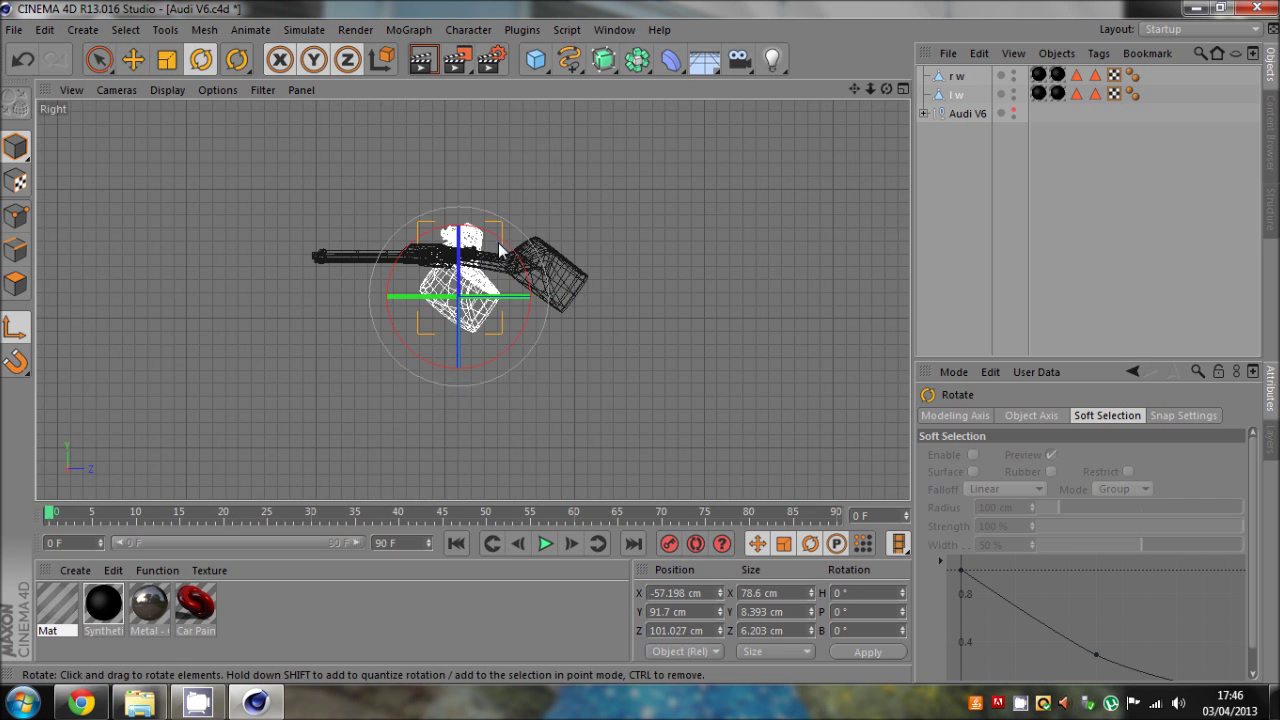
drag(502, 262, 538, 283)
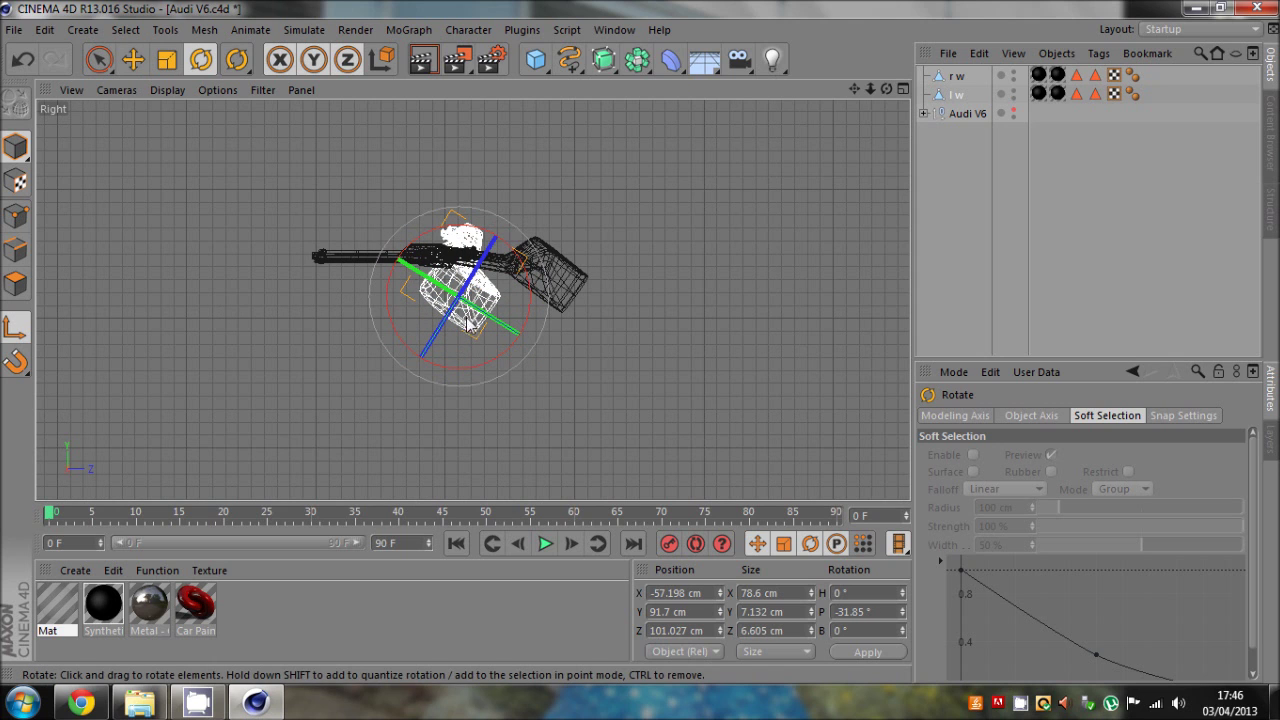
- Tilt the l w axis in the Perspective view to a bank of about -7.6°, following the pivot's slope
key(F1)
key(e)
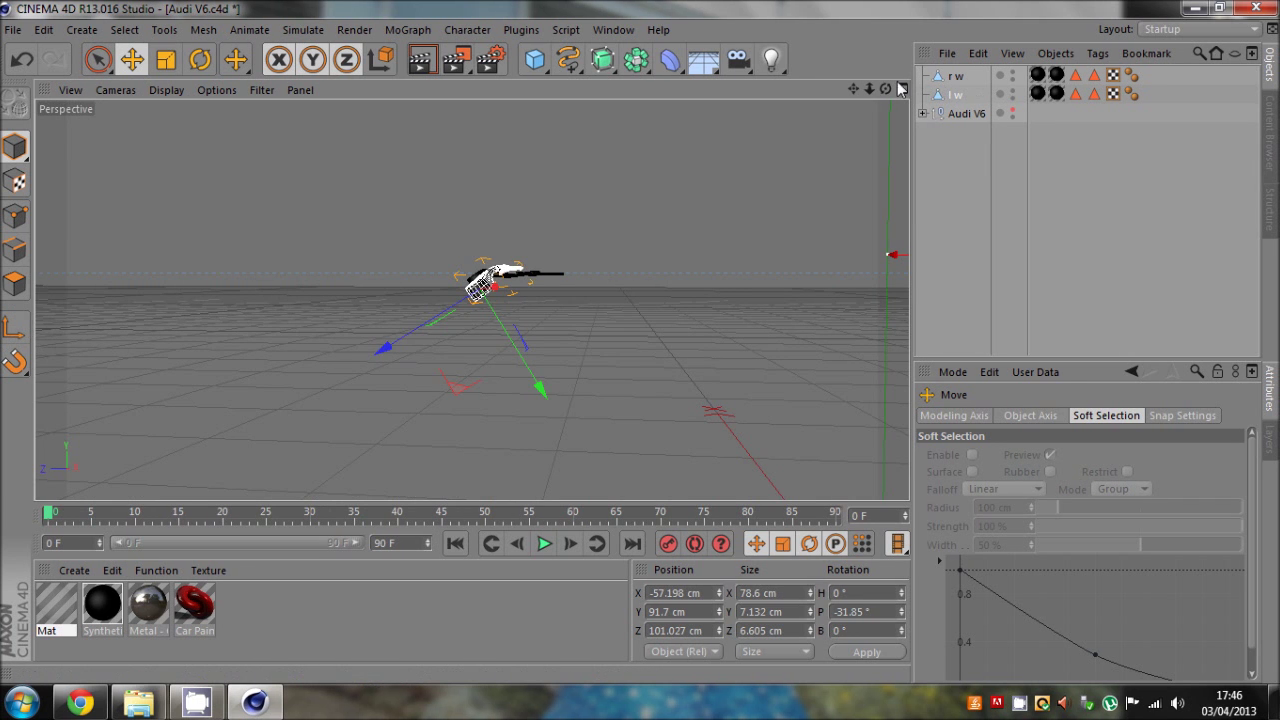
drag(886, 90, 641, 348)
alt+drag(266, 354, 368, 313)
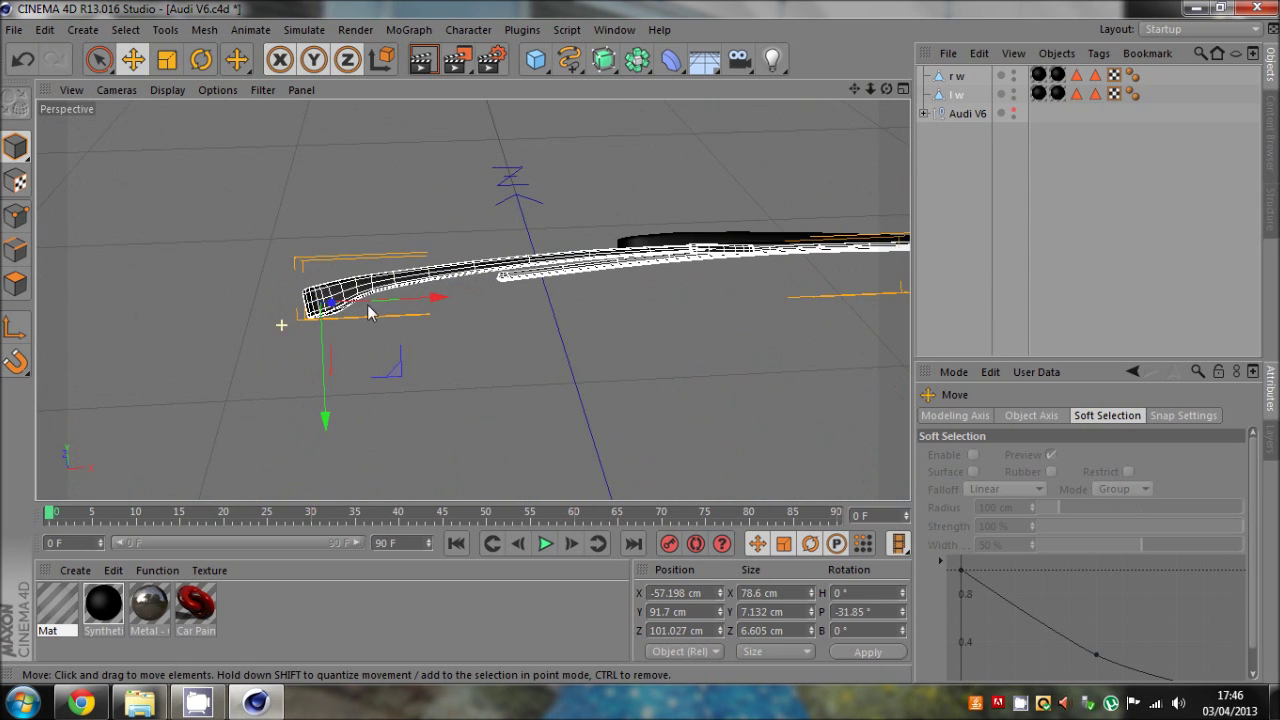
click(201, 59)
click(15, 327)
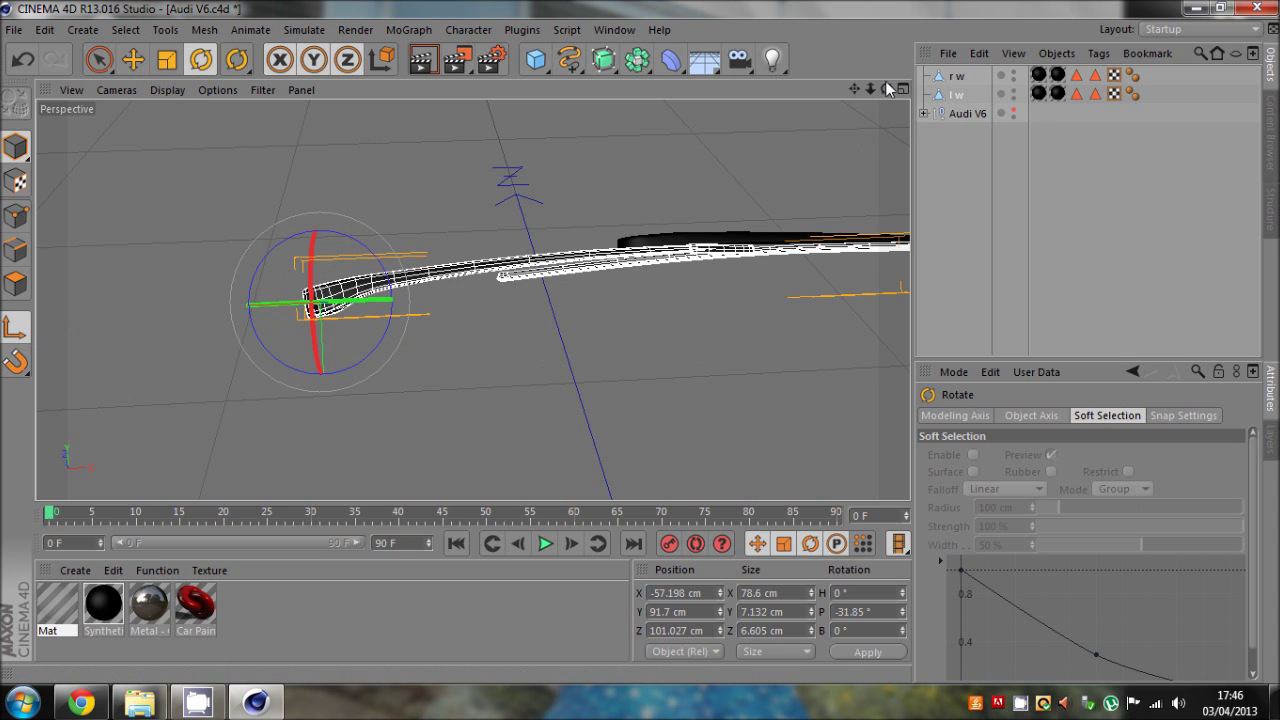
alt+drag(352, 310, 368, 362)
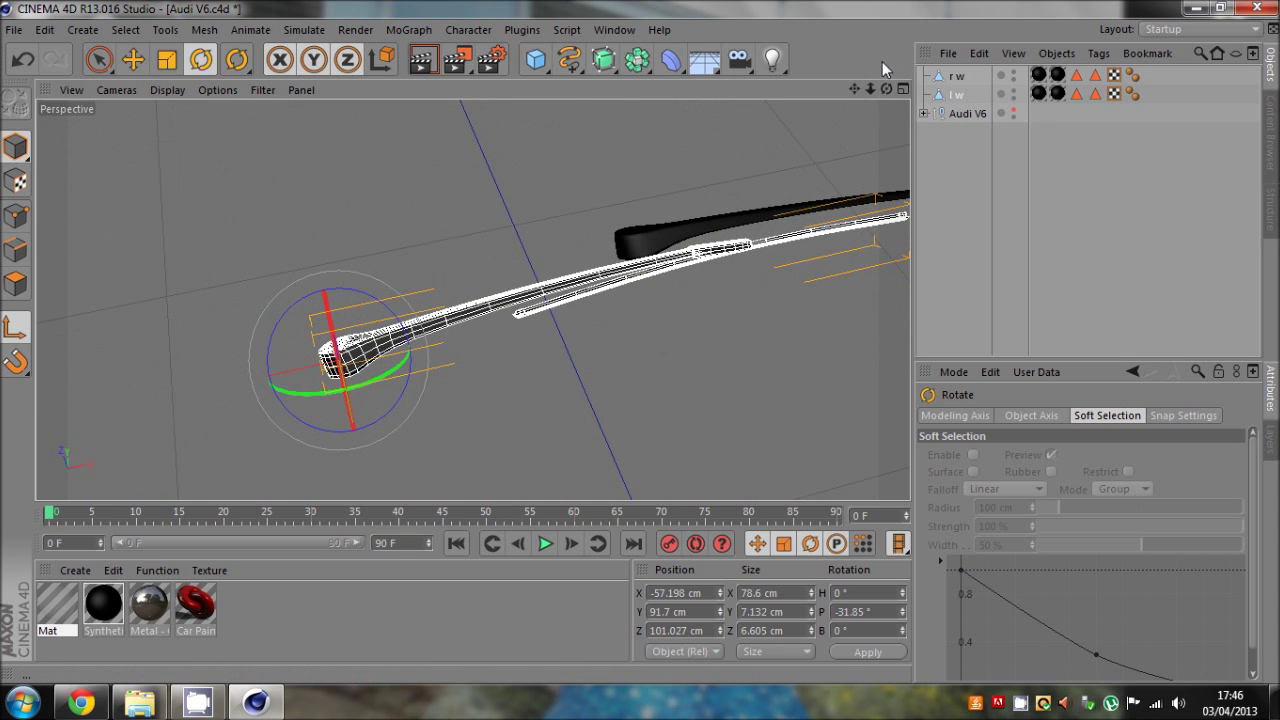
drag(886, 90, 848, 114)
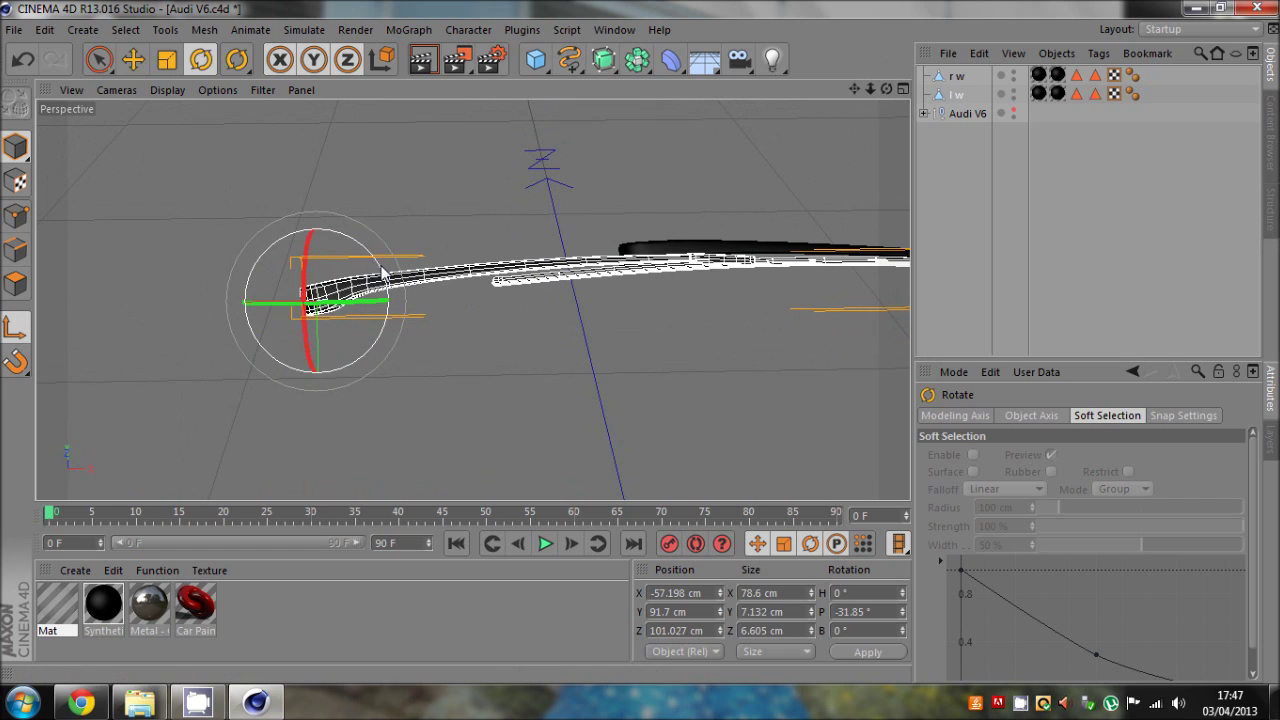
drag(381, 269, 372, 264)
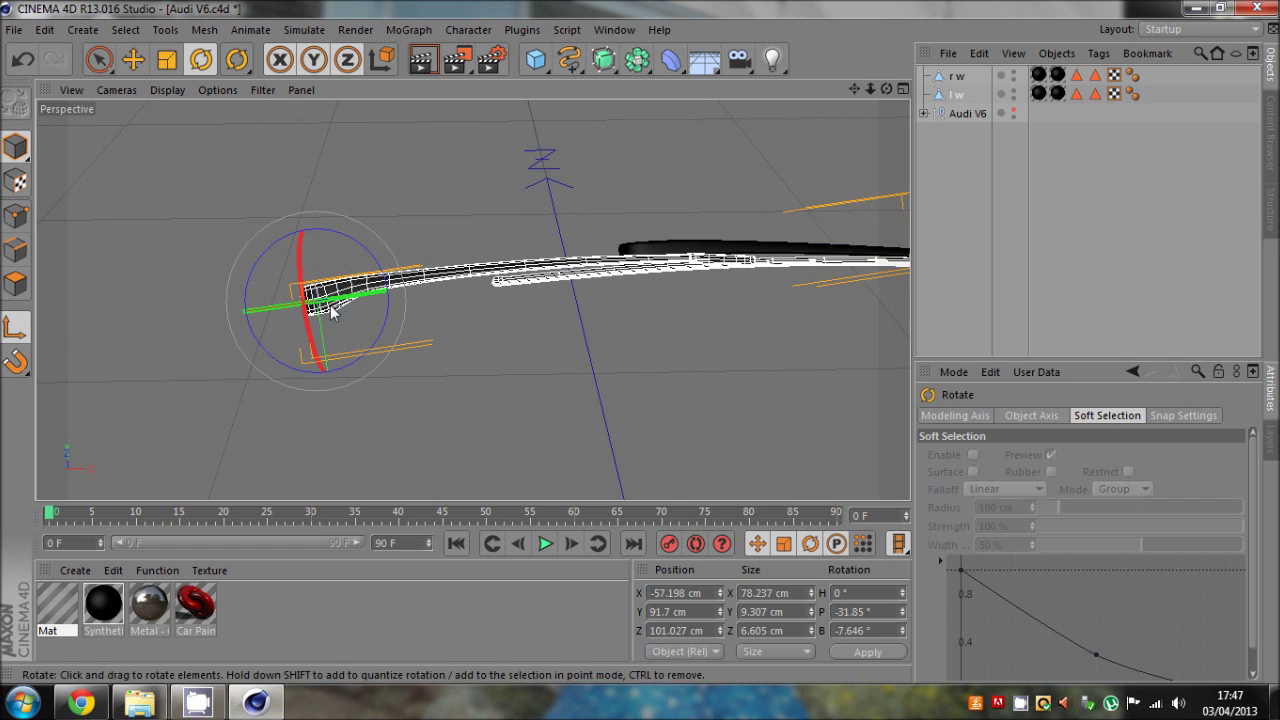
- Turn off axis-only editing, make the Audi V6 body visible, and rotate the r w wiper upright across the windscreen
click(956, 75)
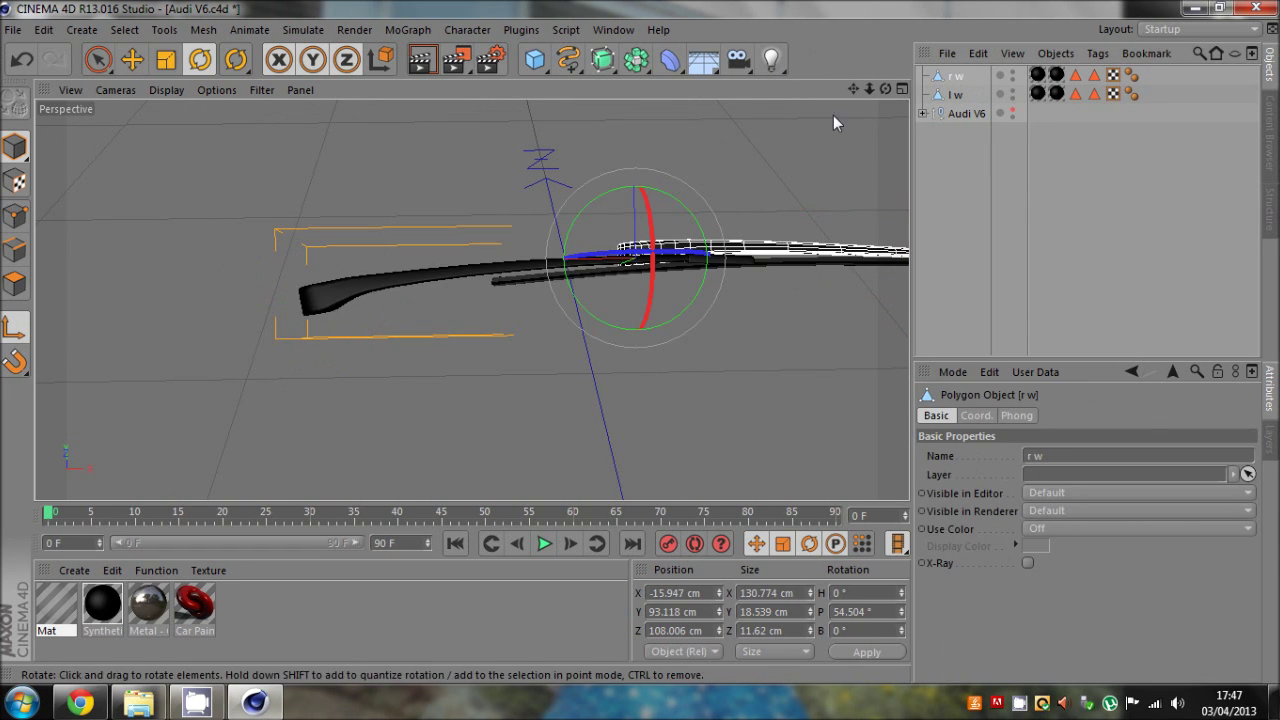
drag(855, 89, 640, 348)
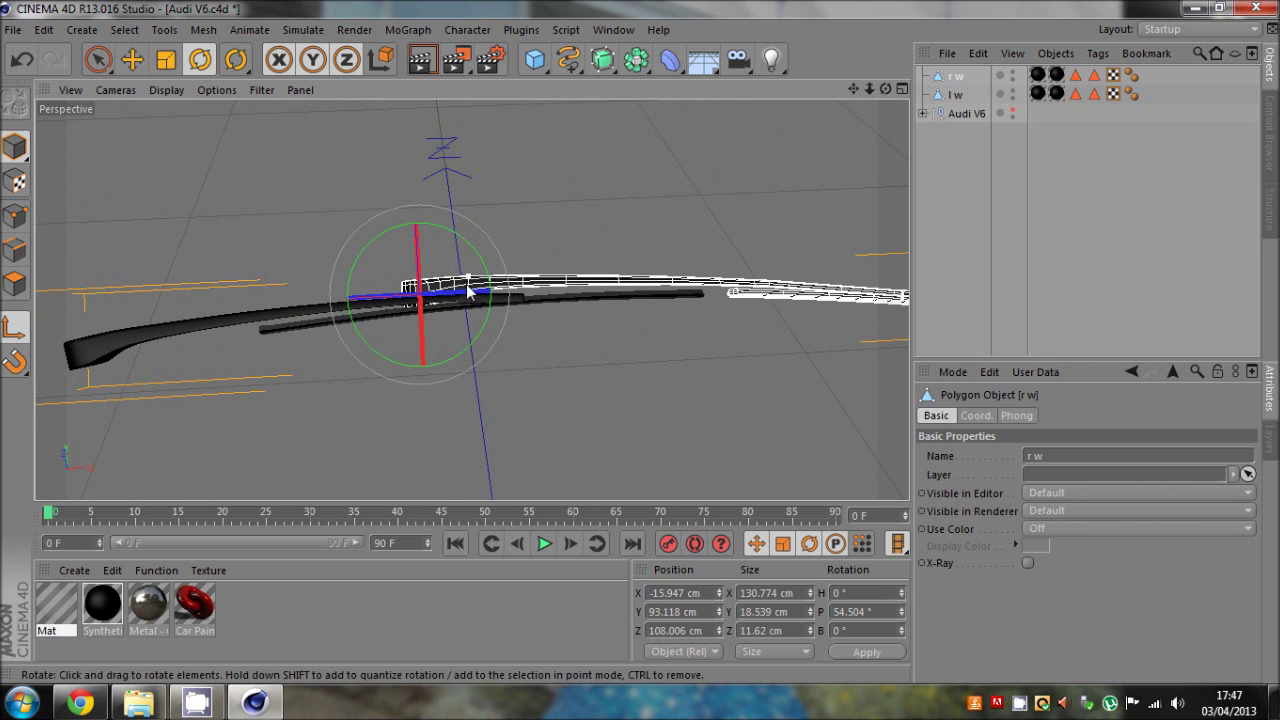
click(952, 95)
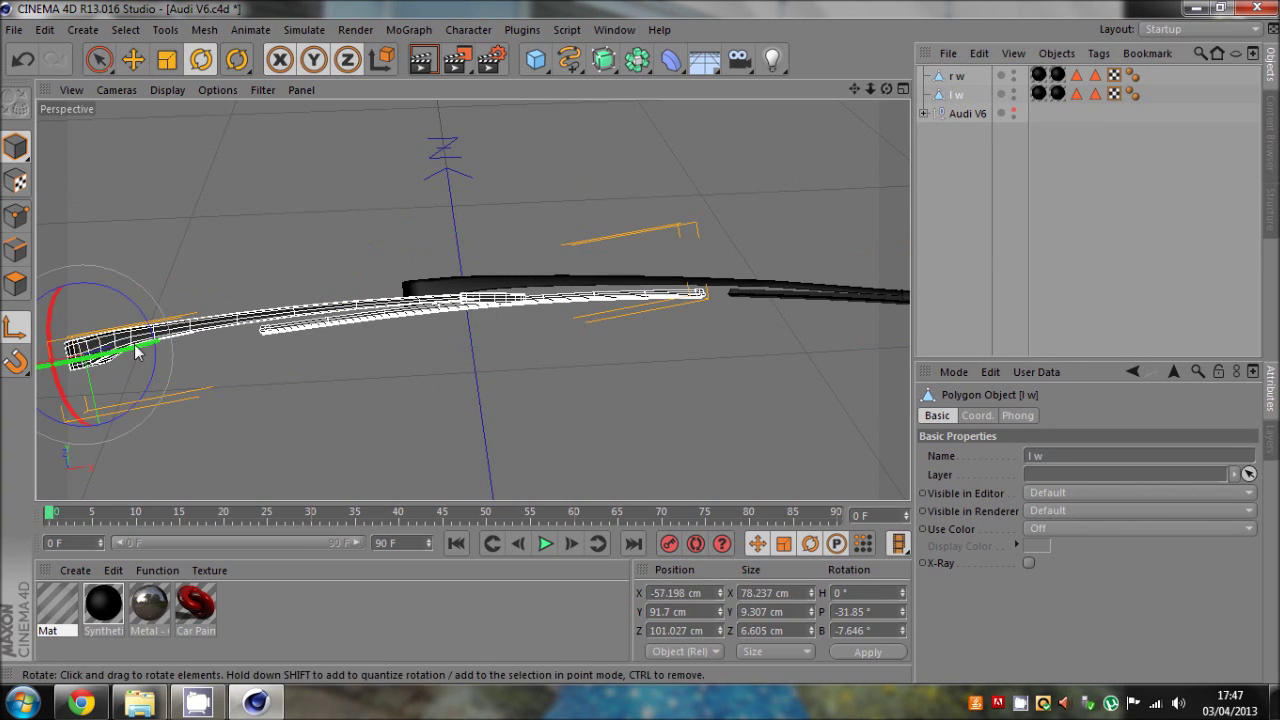
drag(879, 90, 641, 348)
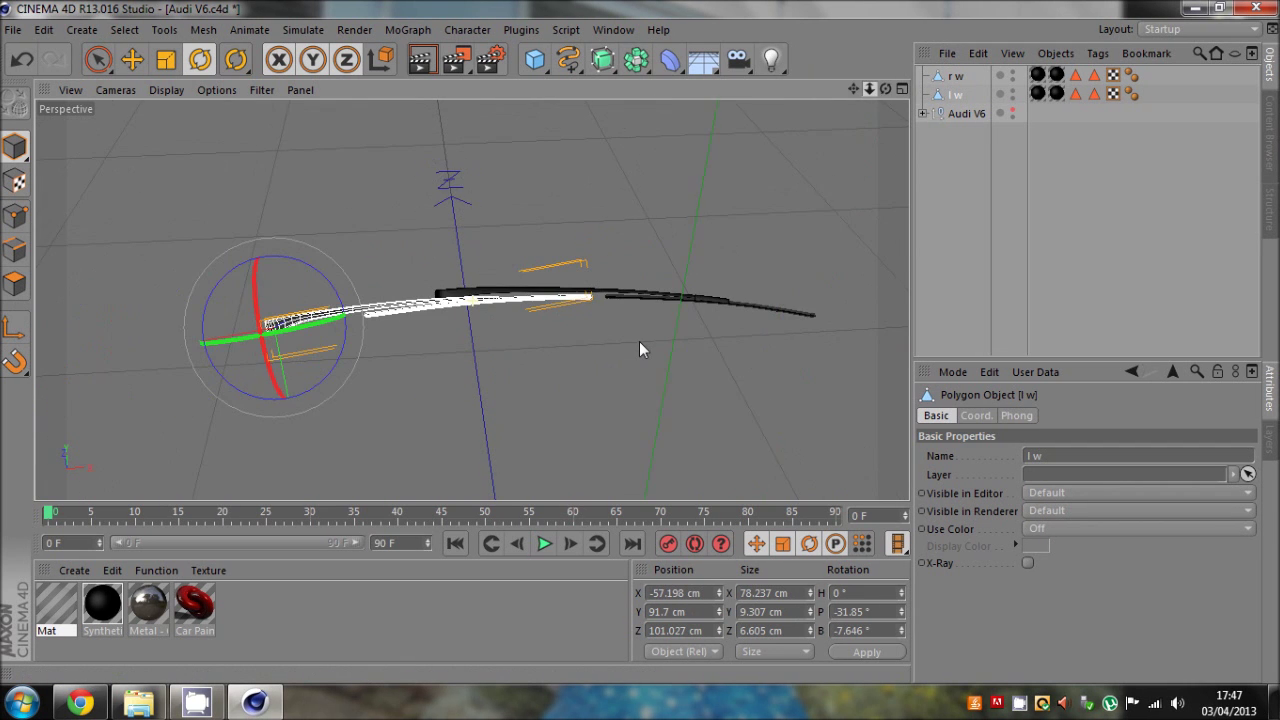
drag(886, 90, 925, 122)
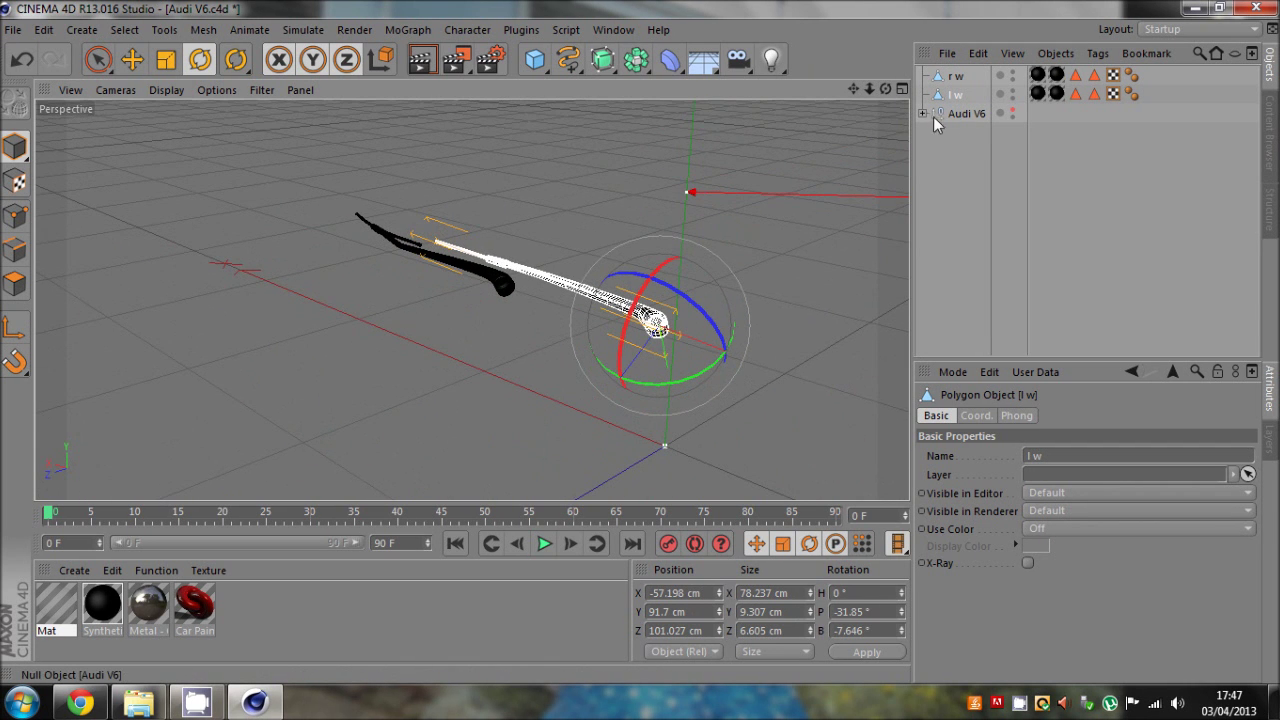
click(1012, 112)
click(956, 75)
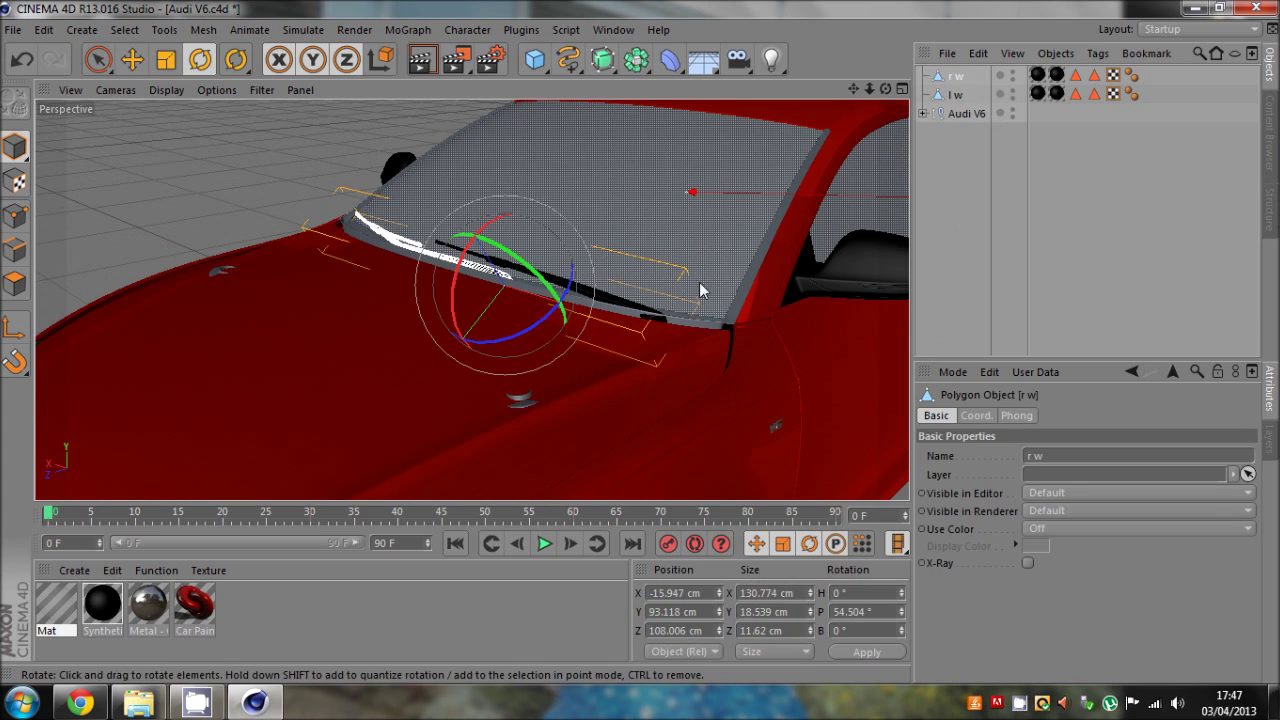
drag(537, 333, 482, 352)
- Rotate the l w wiper about 59° around its pivot so it stands upright on the windscreen, and deselect it
click(630, 298)
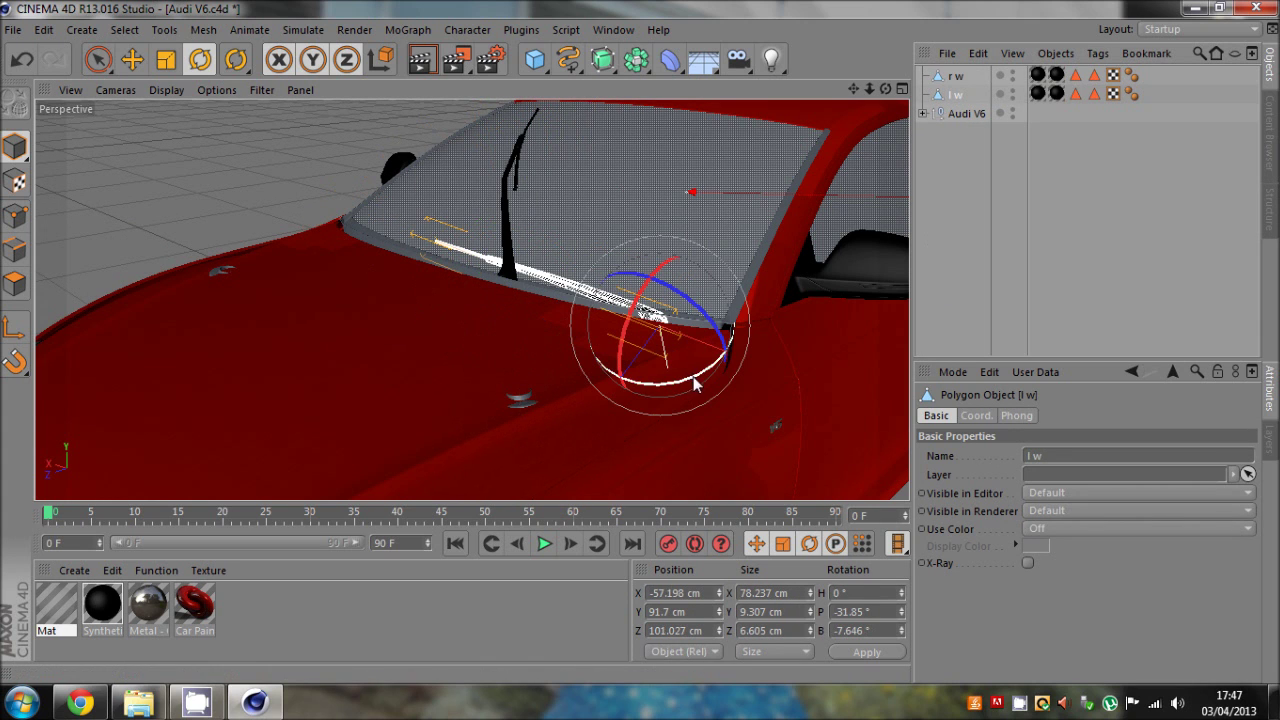
drag(695, 385, 647, 365)
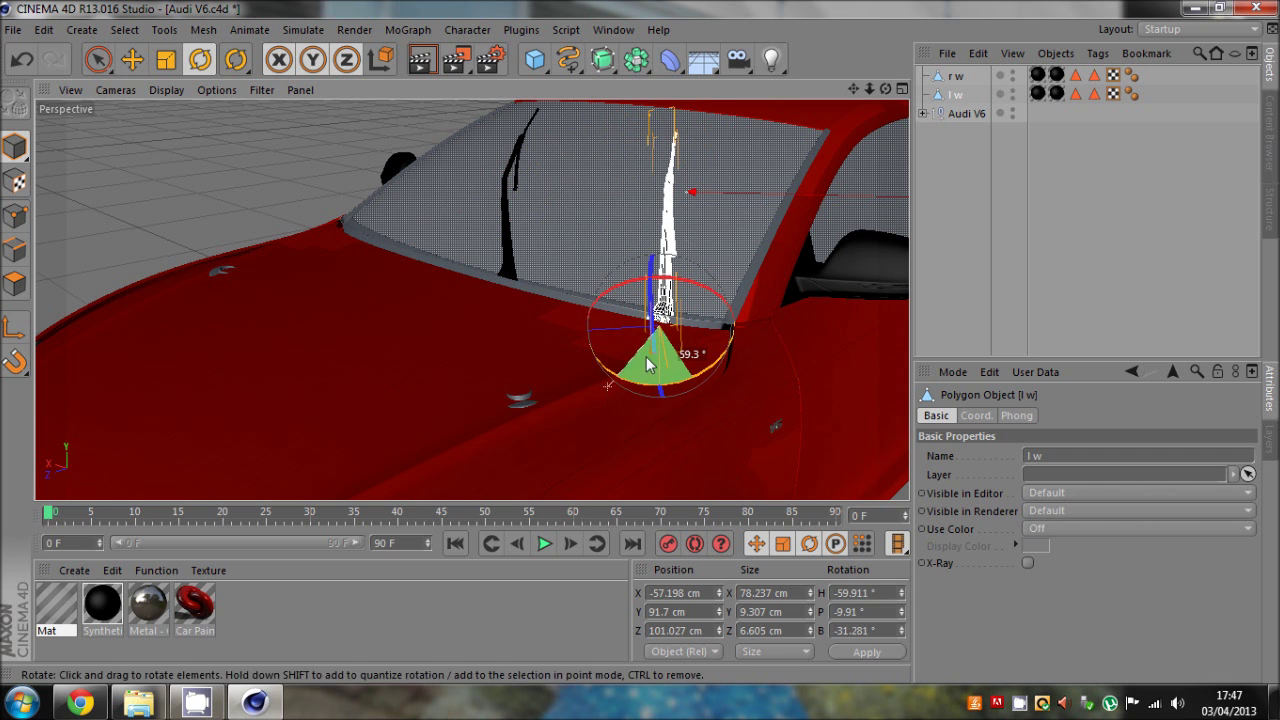
click(962, 200)
drag(885, 89, 640, 342)
drag(870, 89, 640, 346)
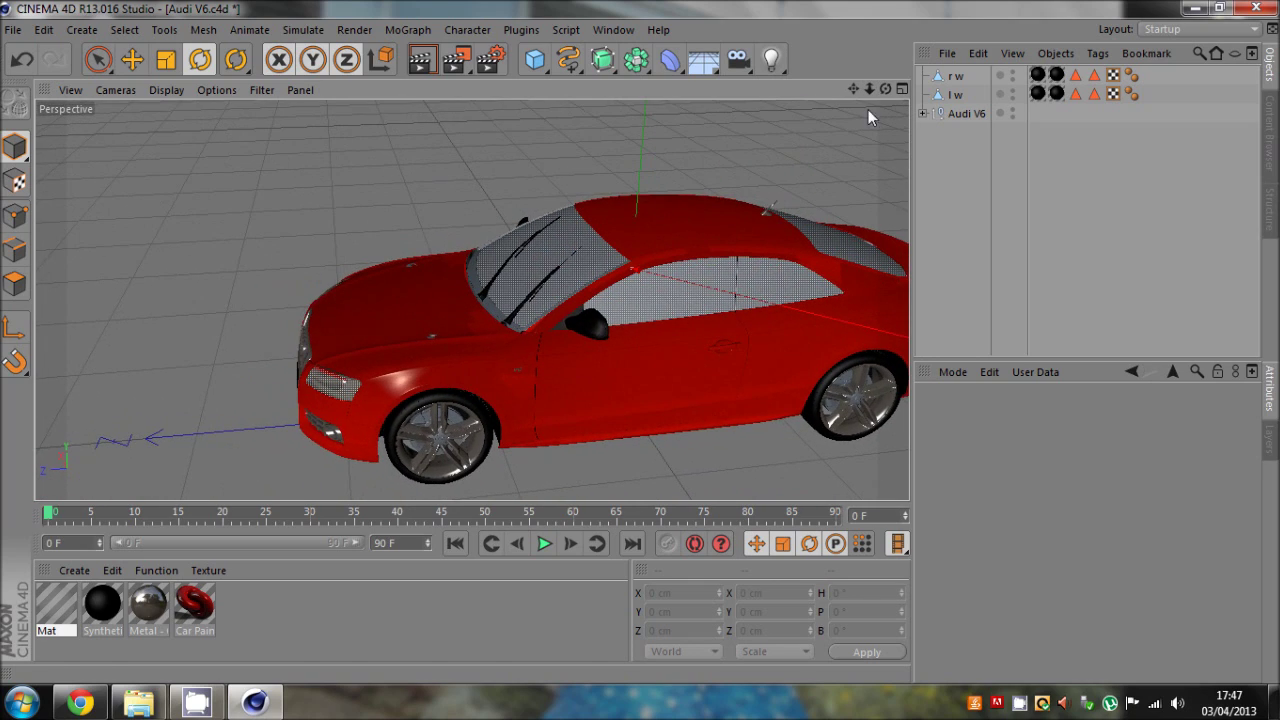
- Select the mirrors object in the Perspective view, switch to the Move tool and frame the left door mirror from behind
click(591, 332)
scroll(604, 340, up, 3)
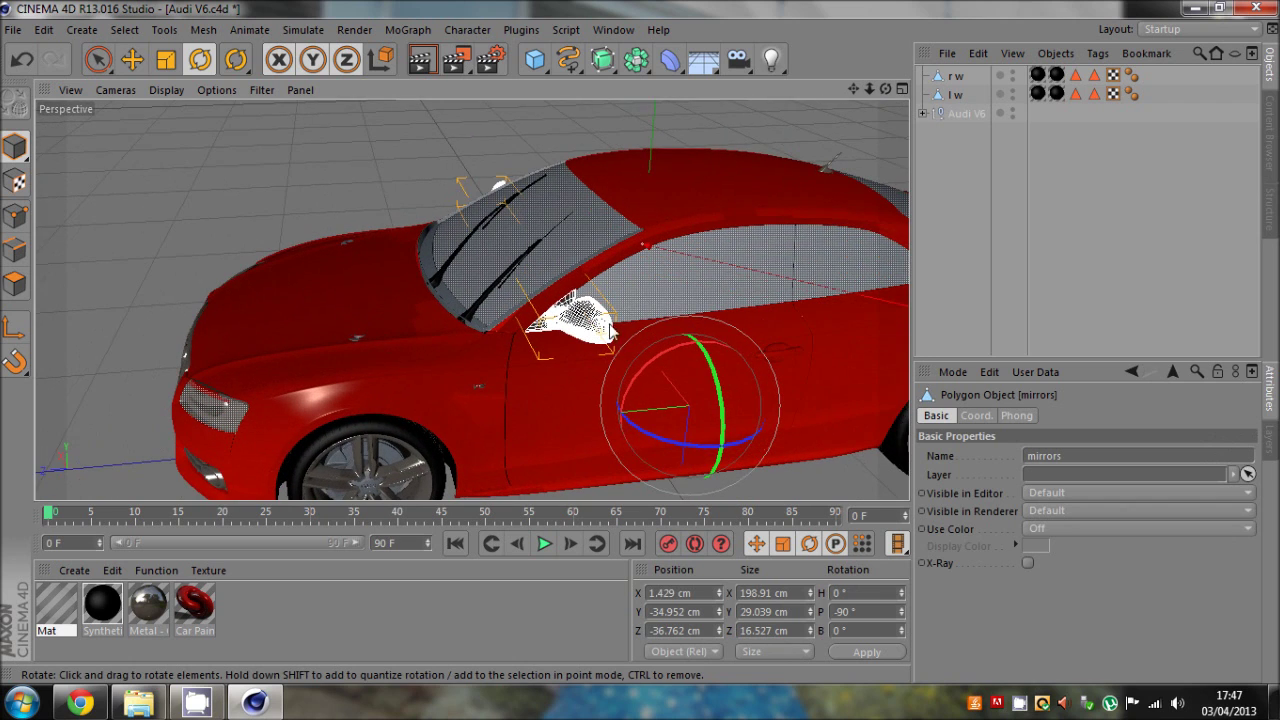
key(e)
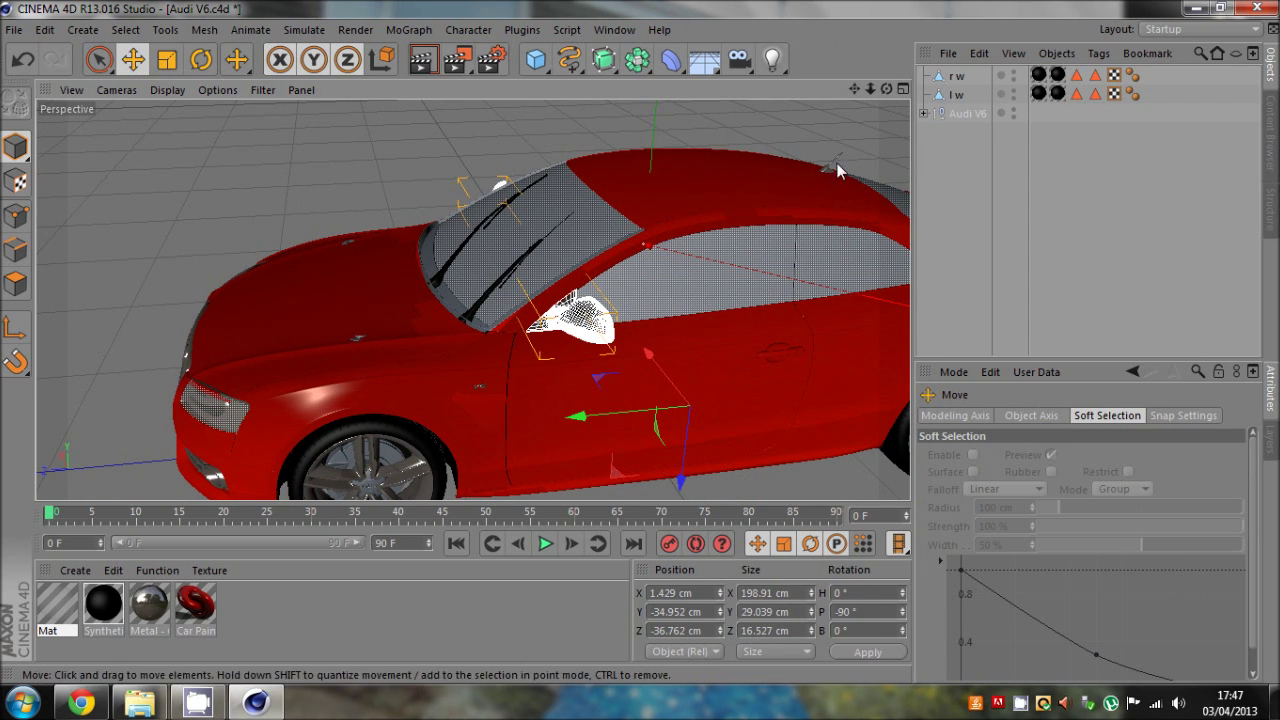
drag(886, 88, 640, 343)
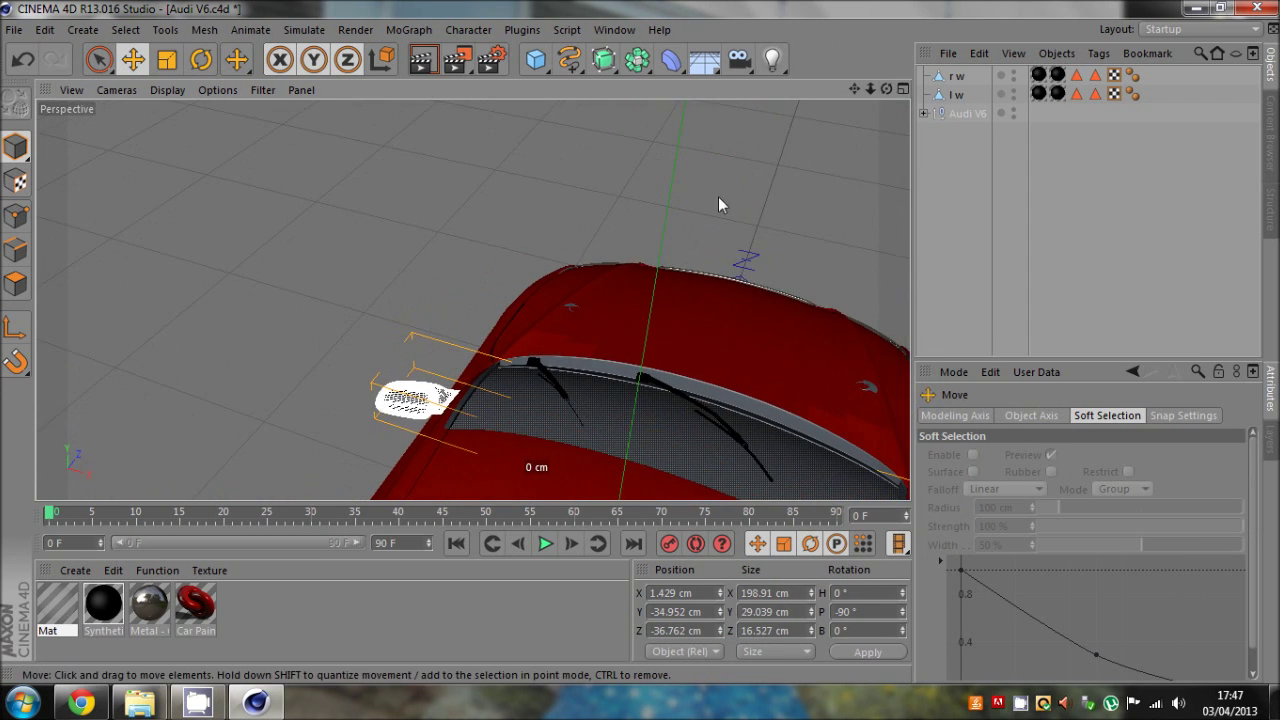
scroll(413, 398, up, 1)
scroll(432, 445, up, 5)
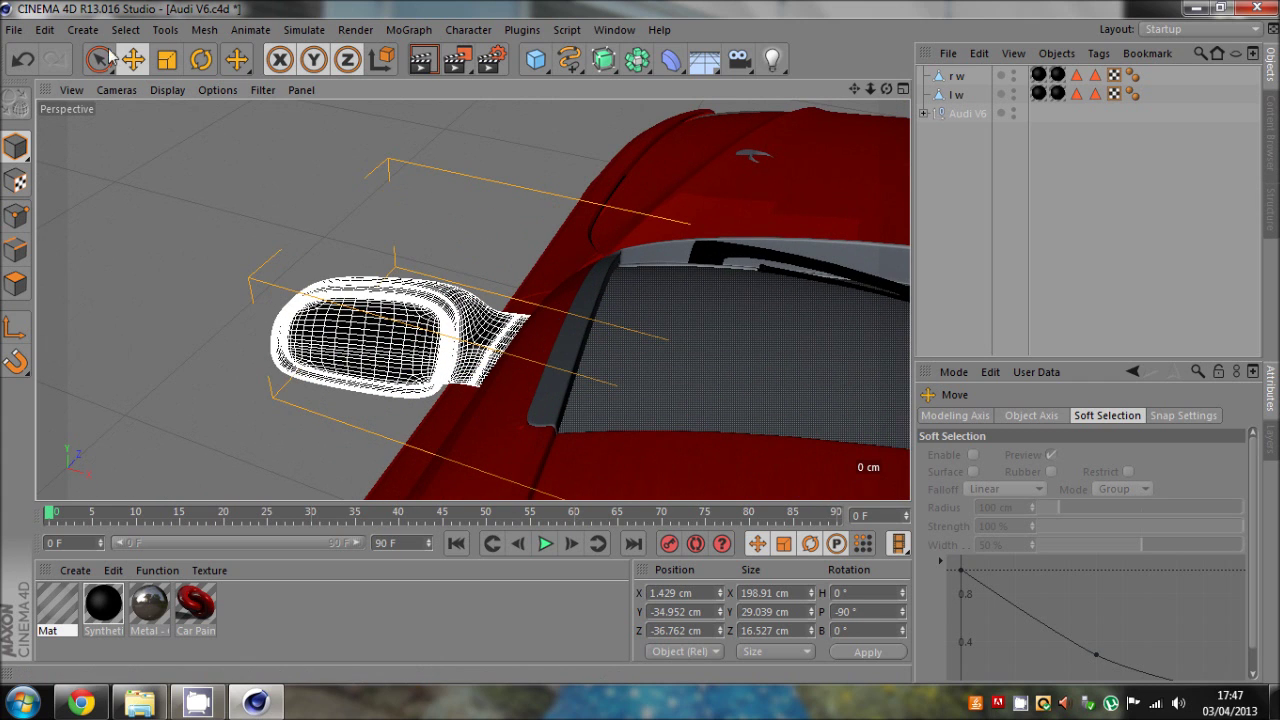
- Live-select the polygons of the left door mirror's housing and glass, return to whole-object editing and deselect the mirrors
click(97, 60)
click(15, 284)
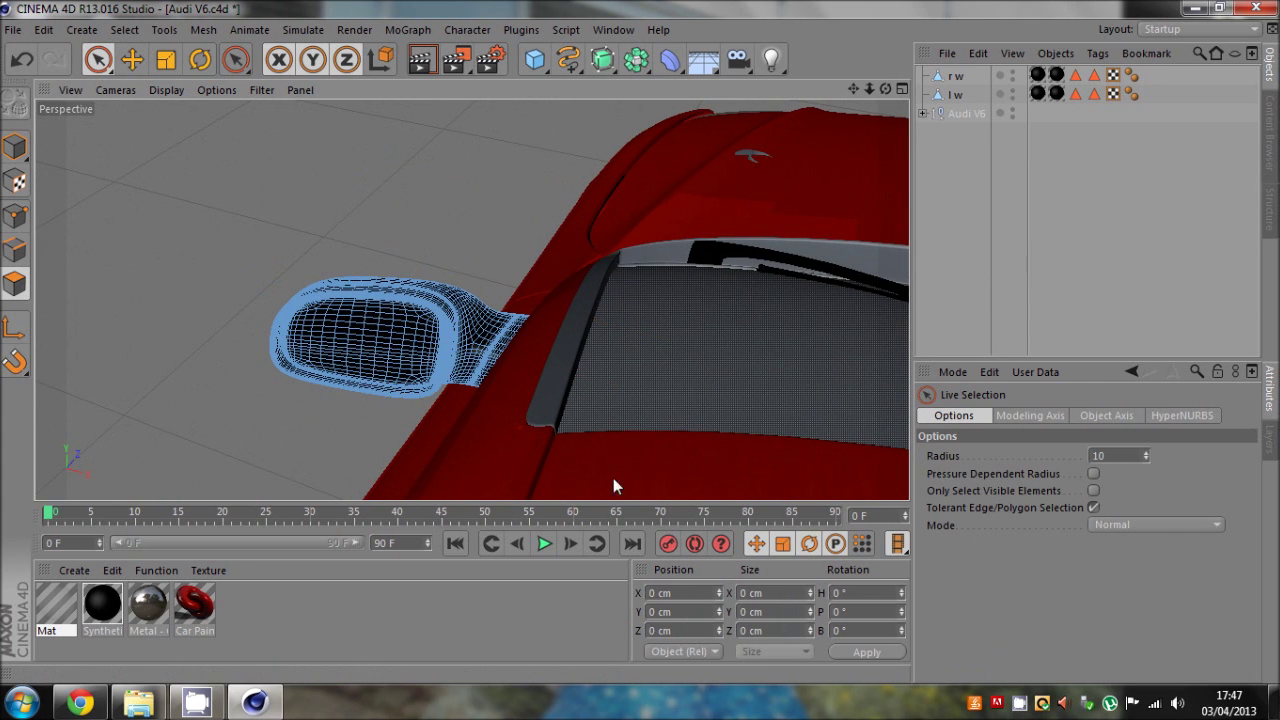
drag(305, 300, 285, 372)
mouse_move(362, 288)
mouse_down()
mouse_move(397, 362)
mouse_move(385, 352)
mouse_up()
right_click(380, 348)
click(981, 253)
click(506, 333)
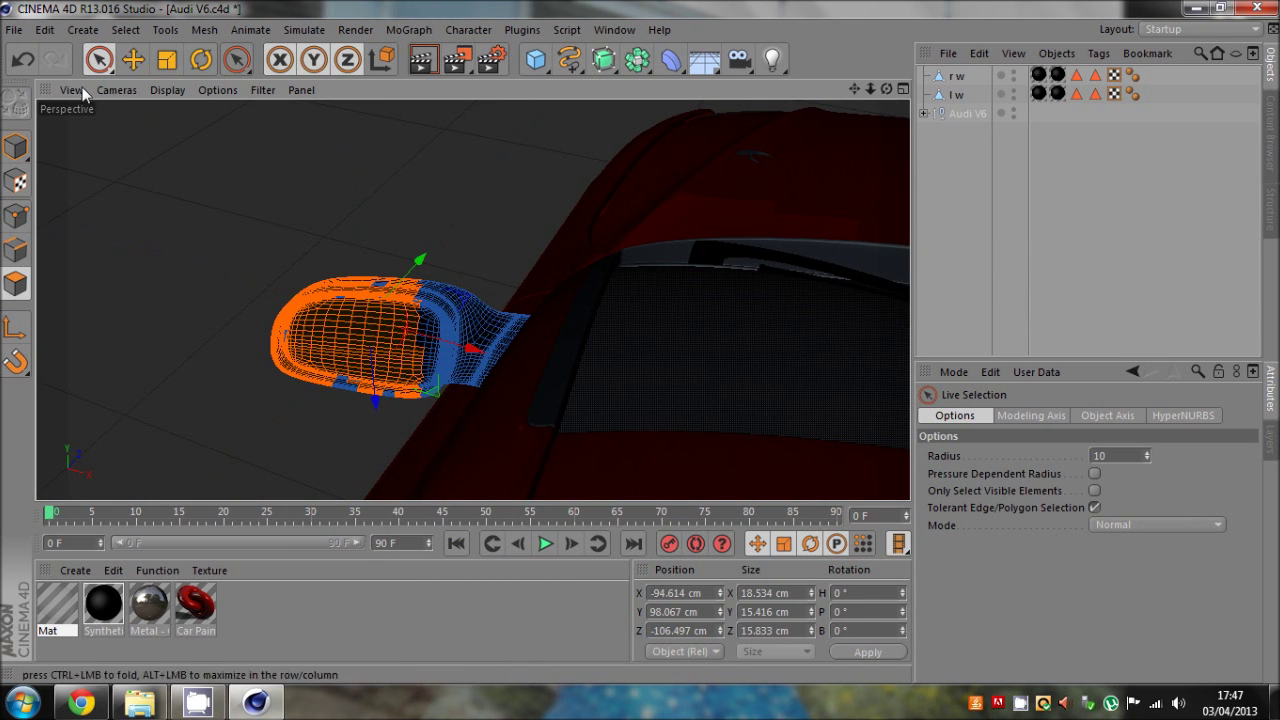
key(e)
click(16, 157)
click(1015, 135)
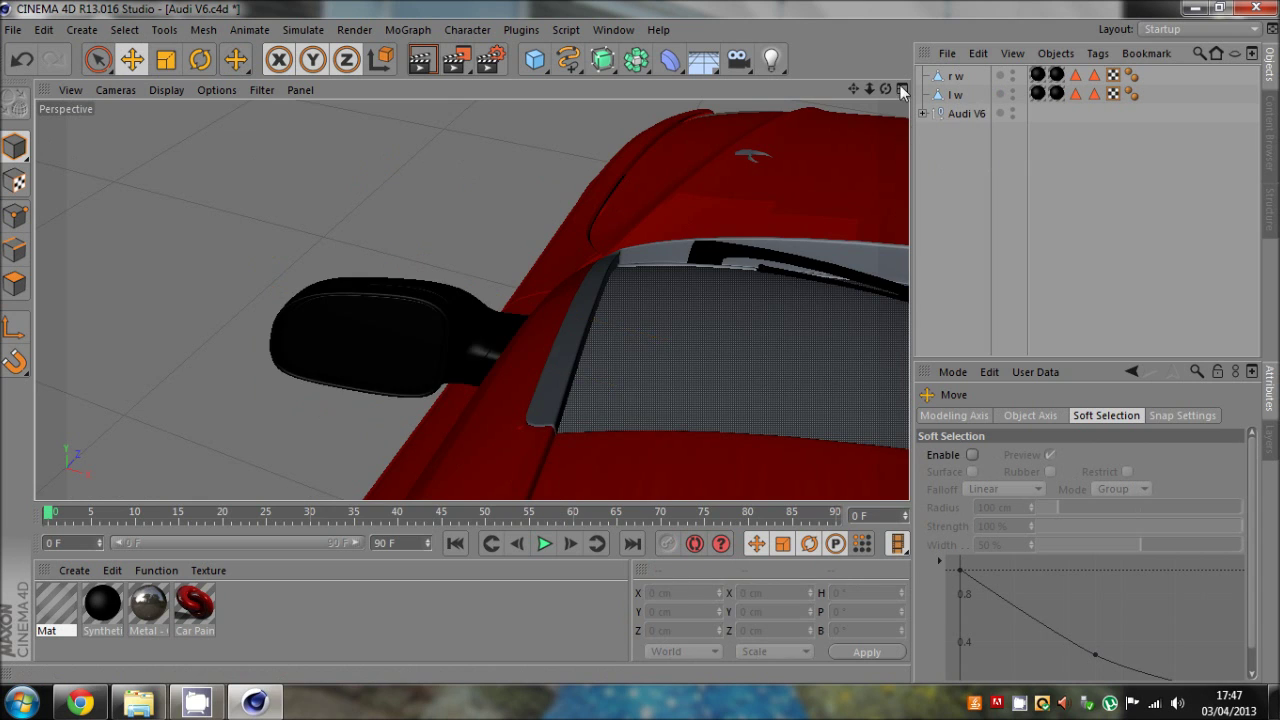
- Render the Perspective view showing the car from its front left side
drag(887, 89, 639, 341)
drag(885, 89, 874, 89)
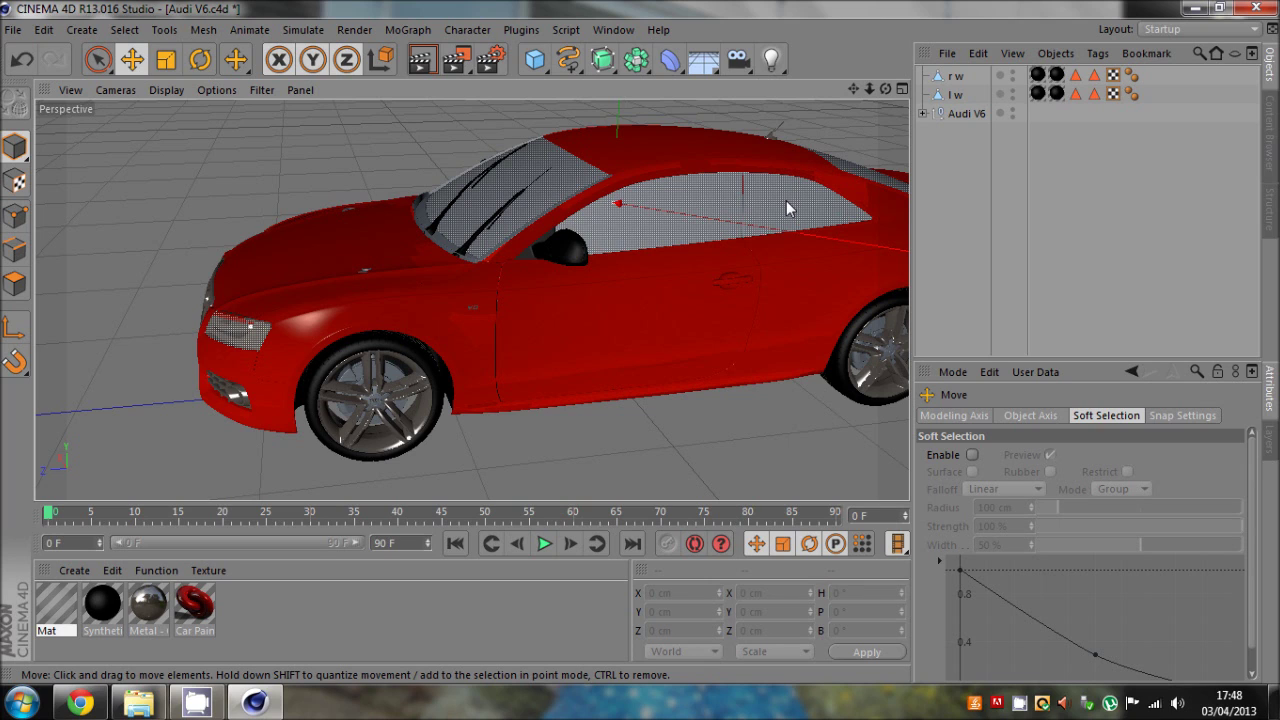
click(421, 62)
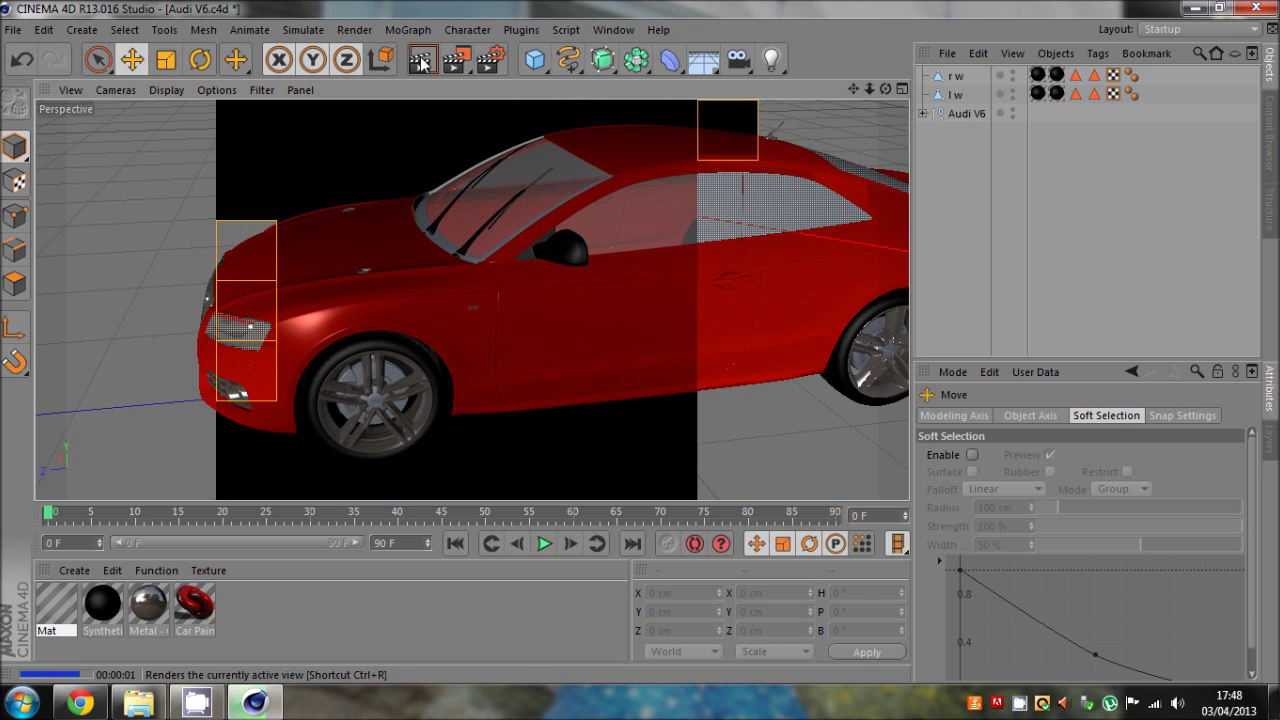